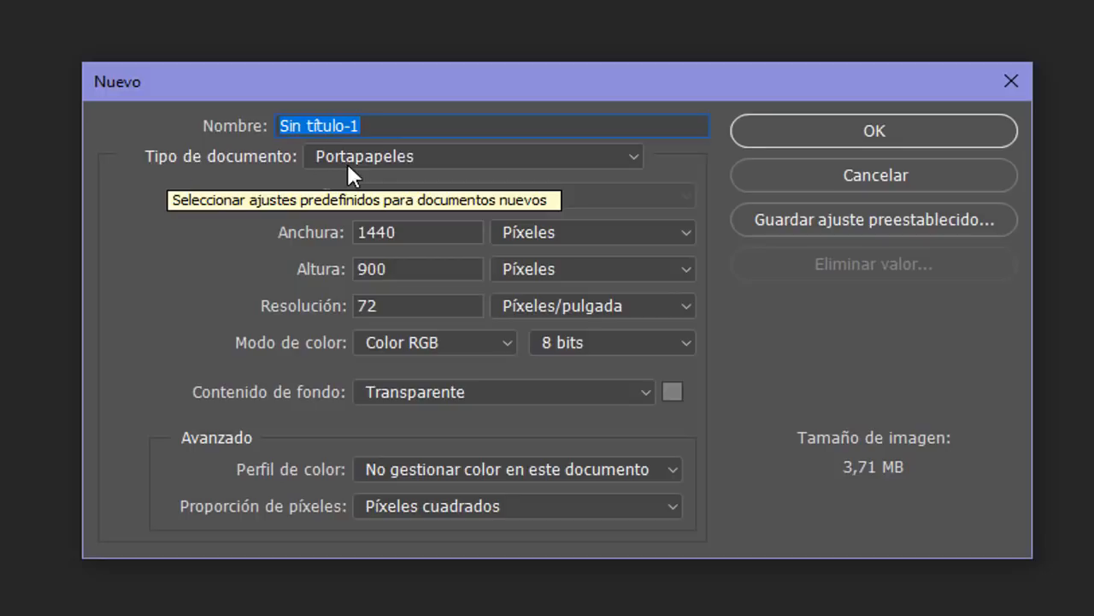
Step: Set the new document to the Obra de arte e ilustración type with the Postal size, and express its dimensions in pixels
left_click(428, 156)
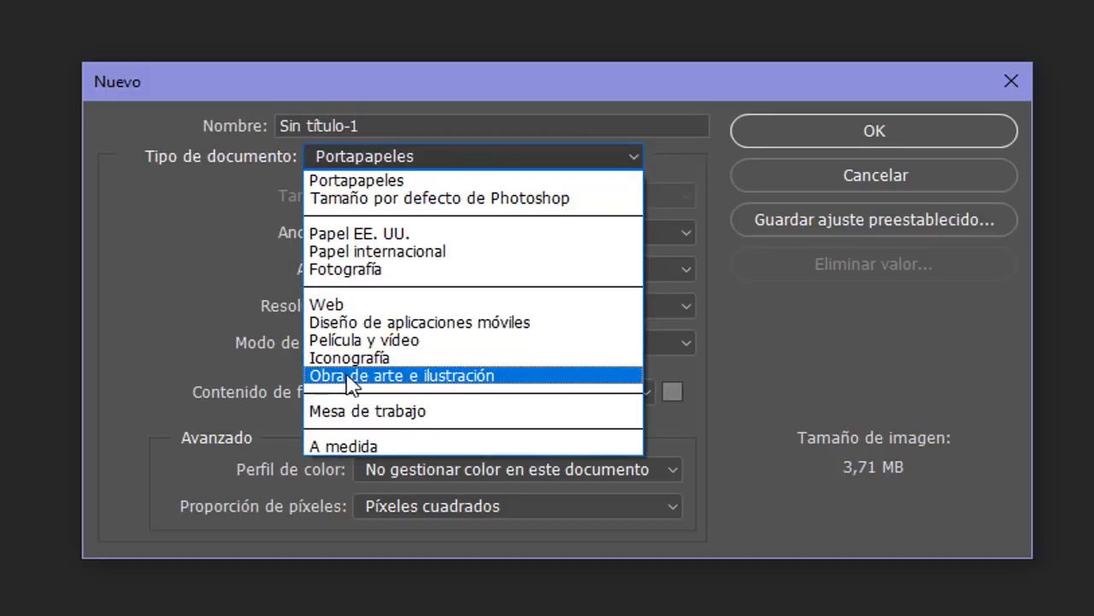
left_click(499, 377)
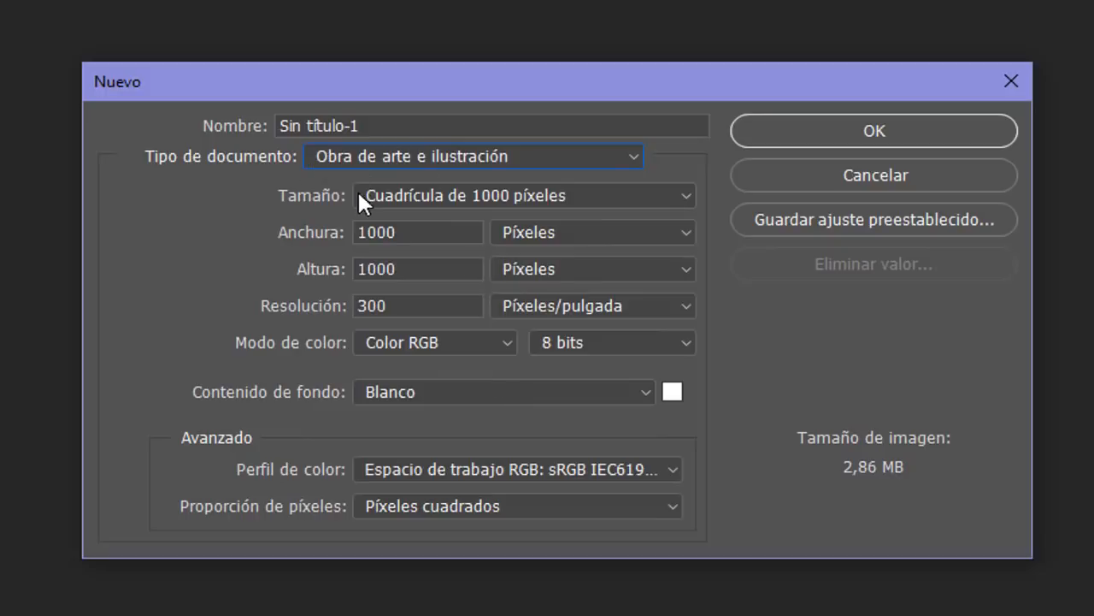
left_click(691, 195)
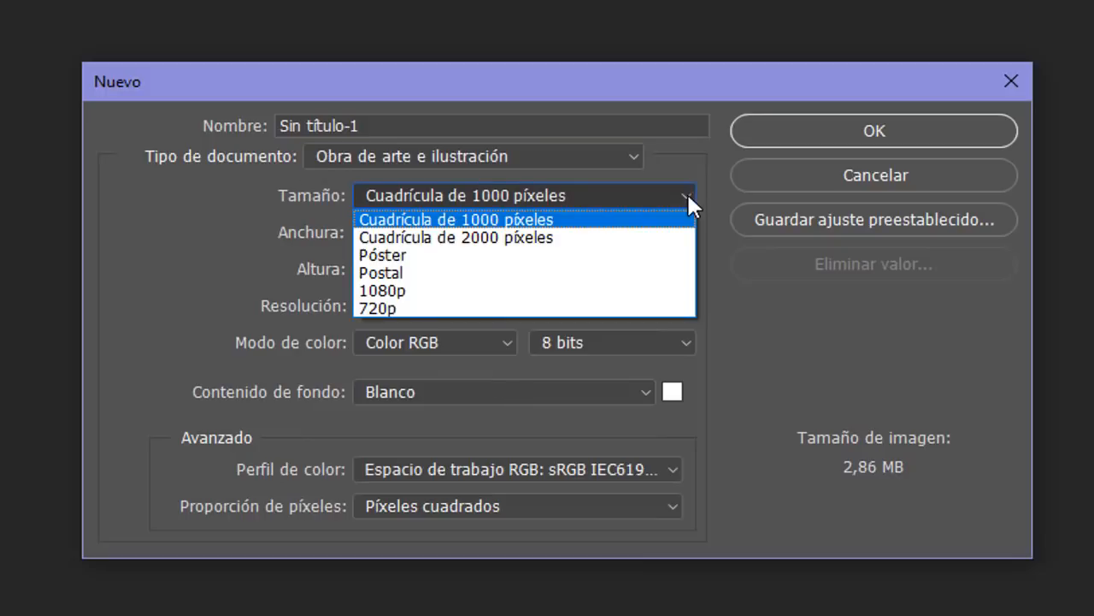
left_click(493, 271)
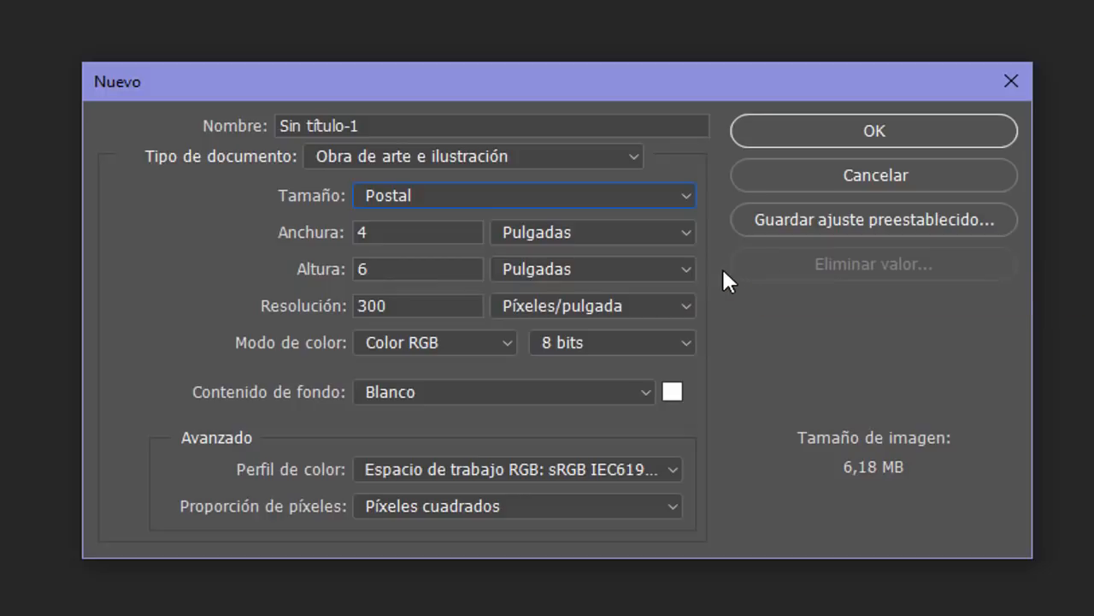
left_click(689, 232)
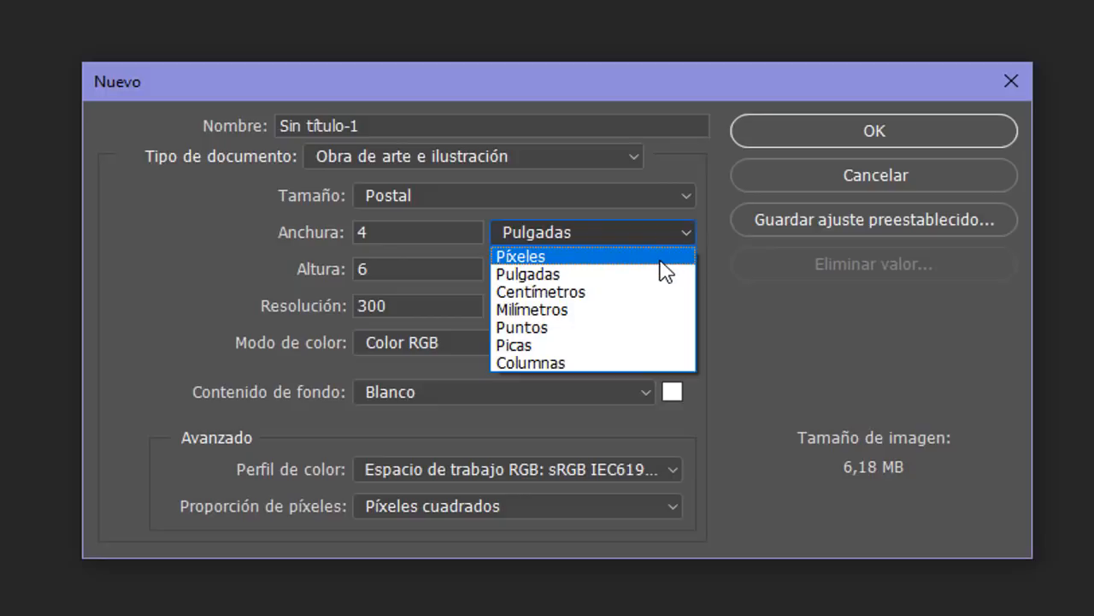
left_click(664, 257)
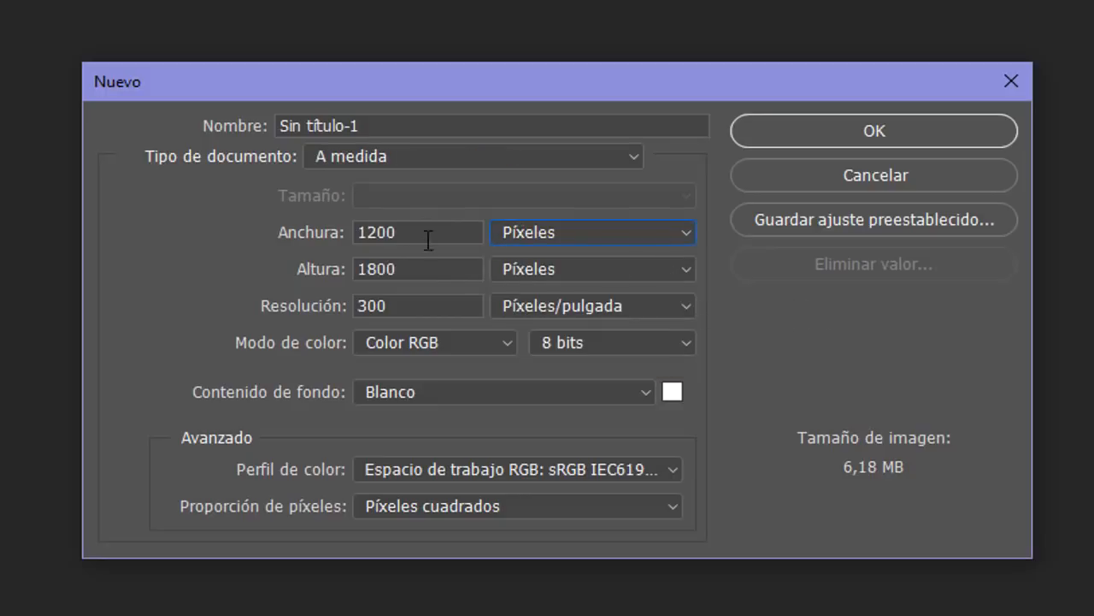
Step: Switch the new document's dimension units to centimetres and back to pixels
left_click(546, 233)
left_click(558, 292)
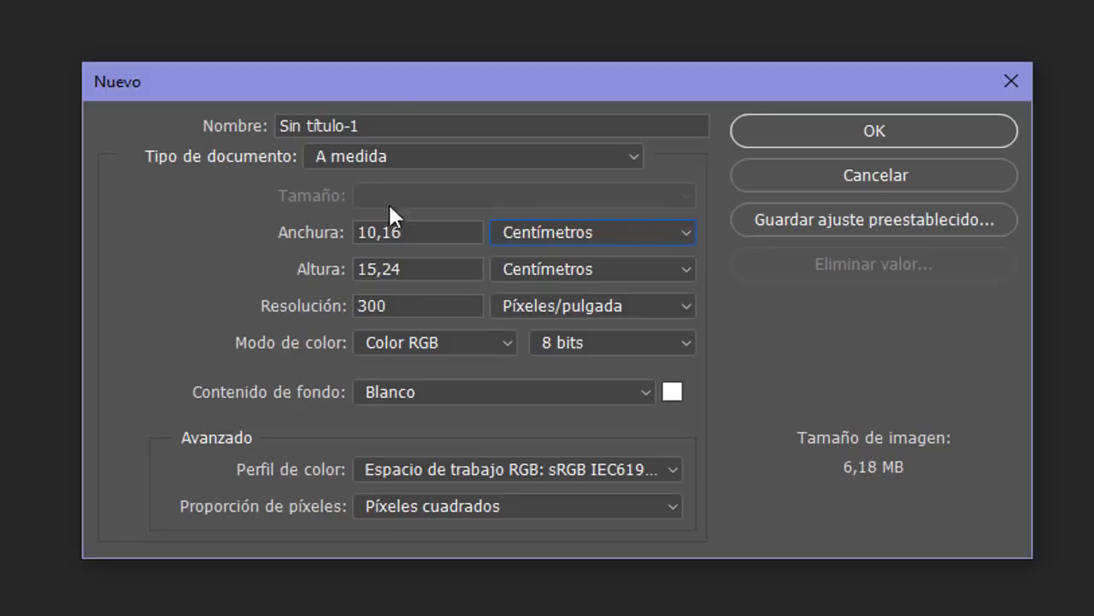
left_click(570, 232)
left_click(573, 256)
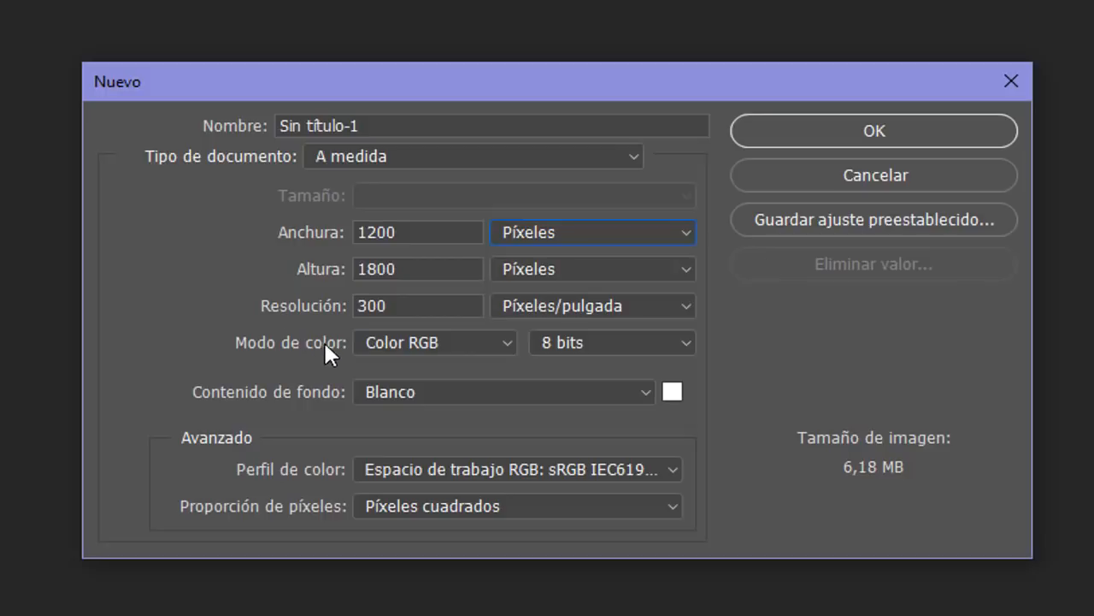
Step: Set the new document's resolution to 72 pixels per inch and its color mode to RGB after trying CMYK
left_click(418, 342)
left_click(442, 419)
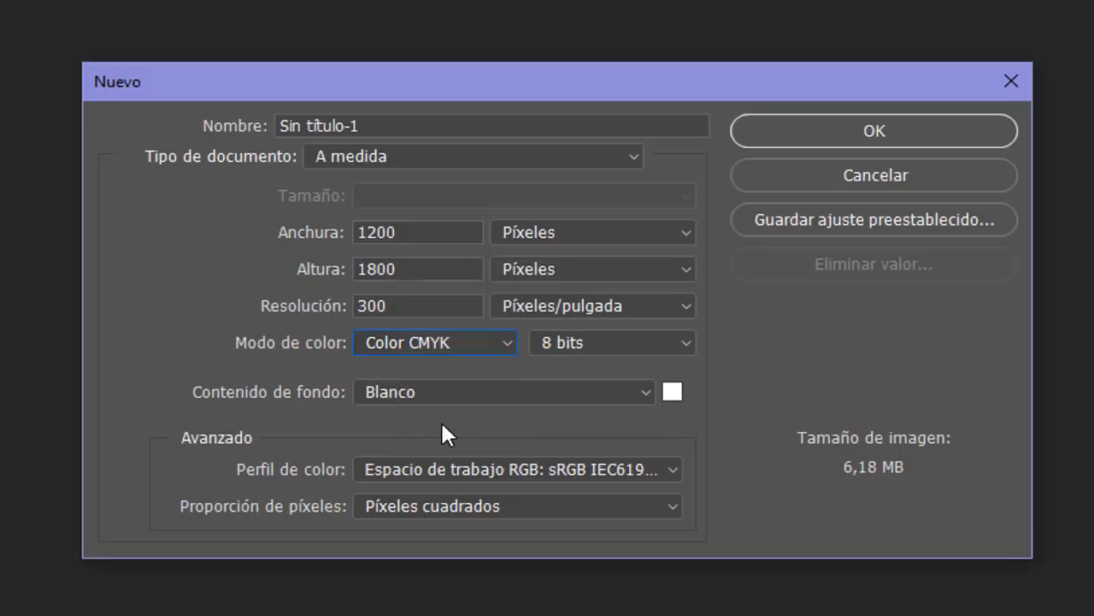
double_click(413, 305)
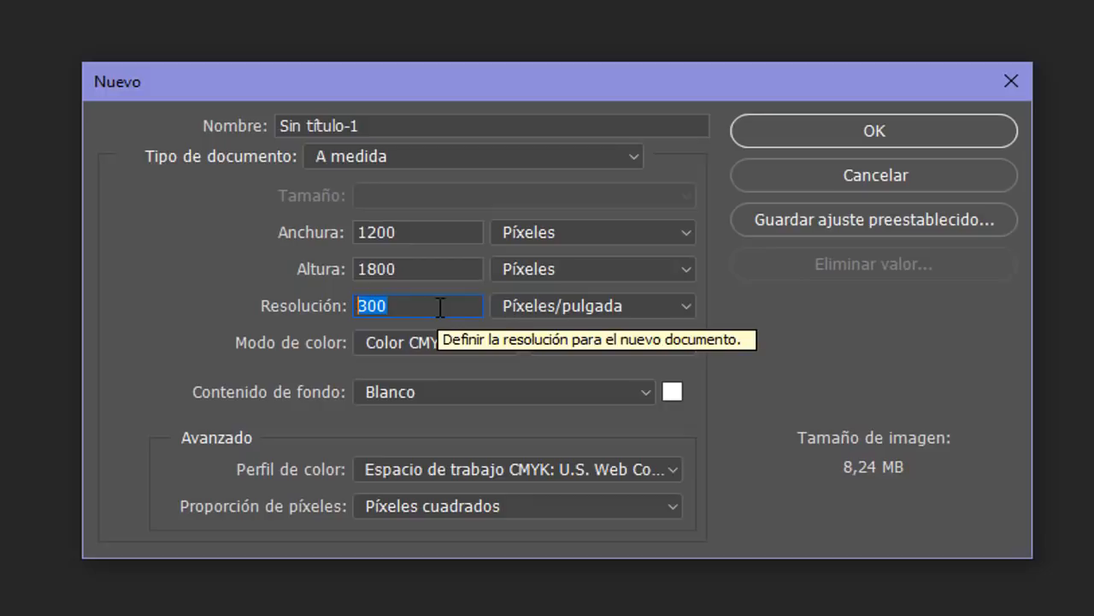
type("72")
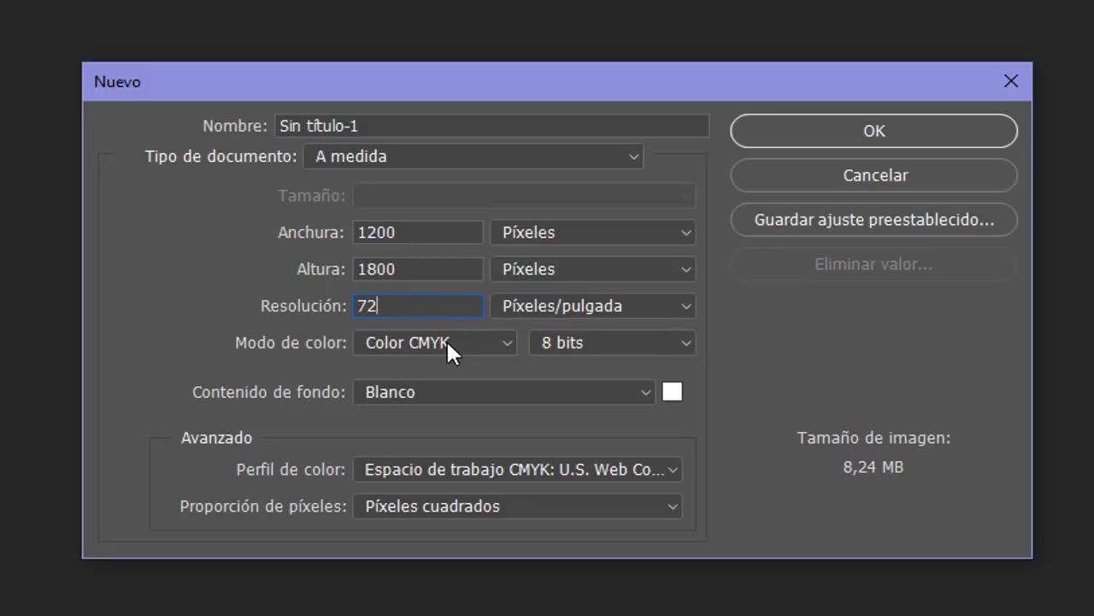
left_click(446, 339)
key("Escape")
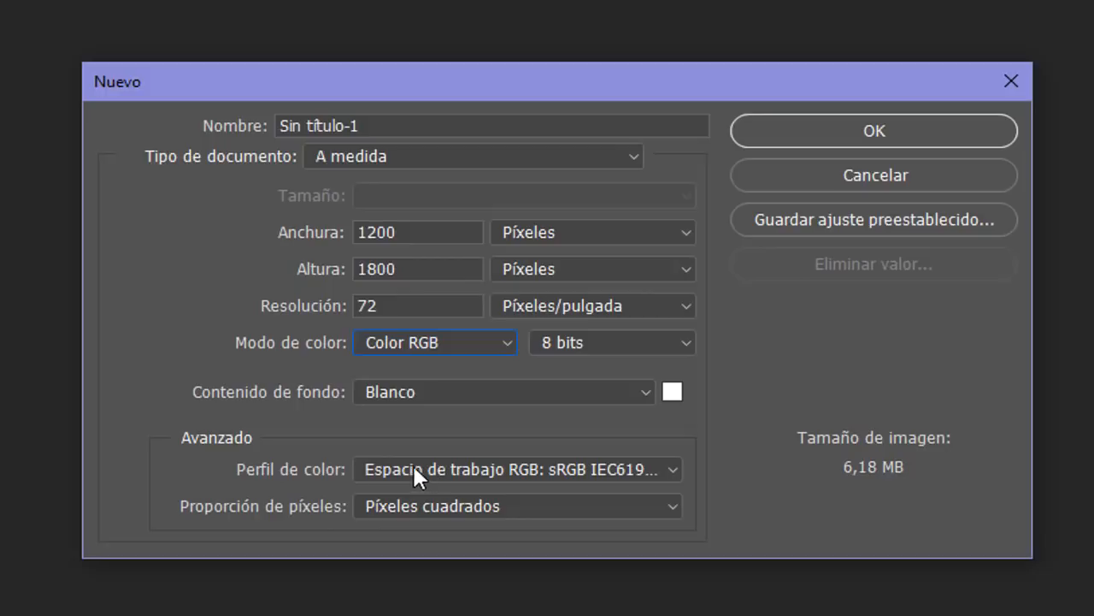
Step: Assign the sRGB IEC61966-2.1 color profile and a transparent background, and create the document
left_click(672, 470)
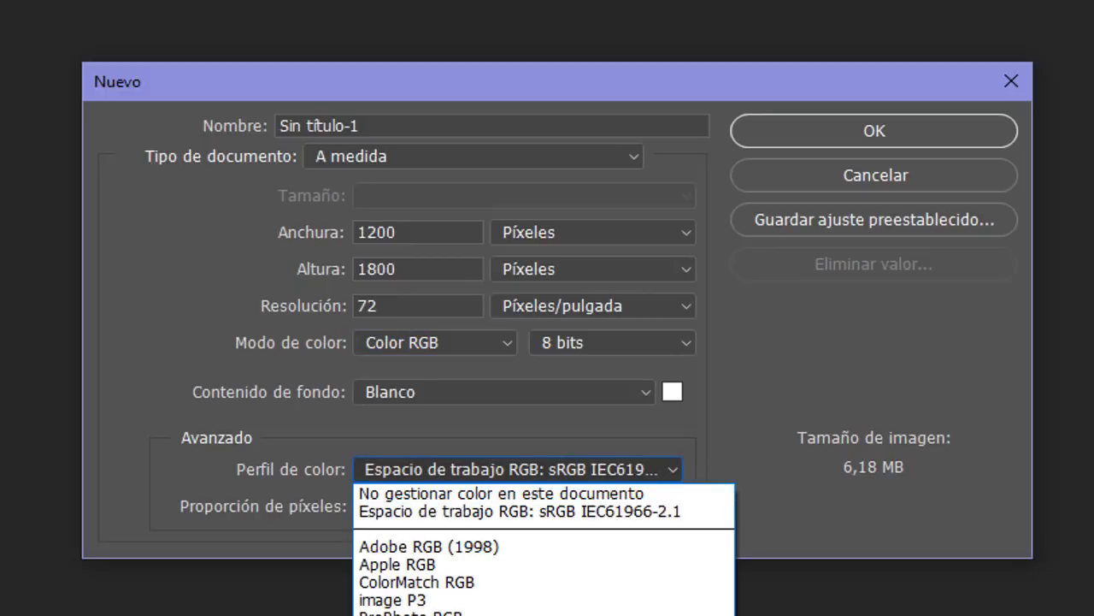
left_click(582, 615)
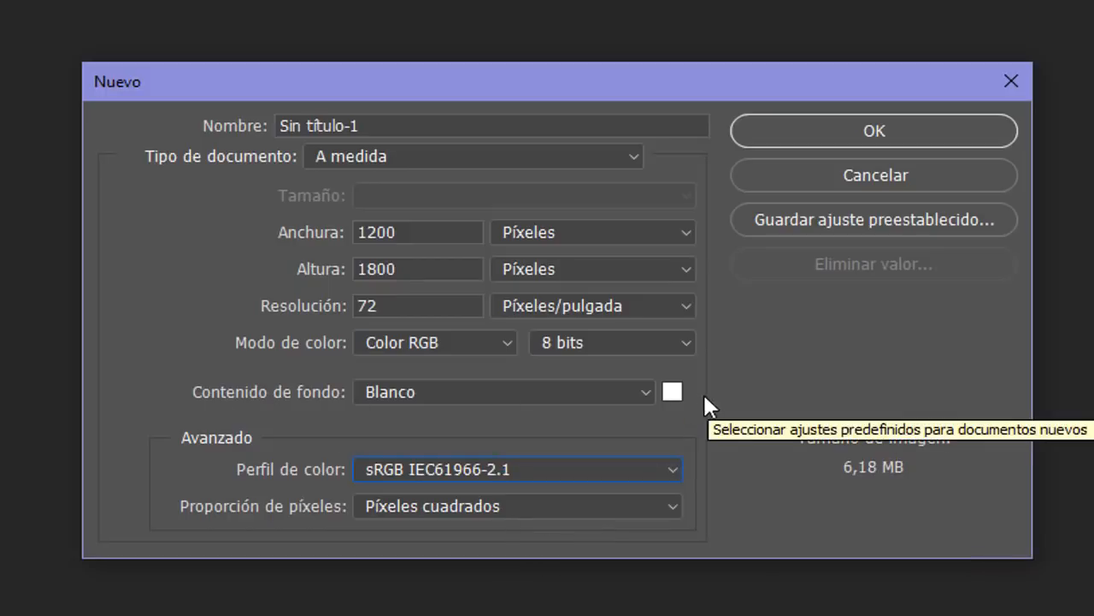
left_click(645, 392)
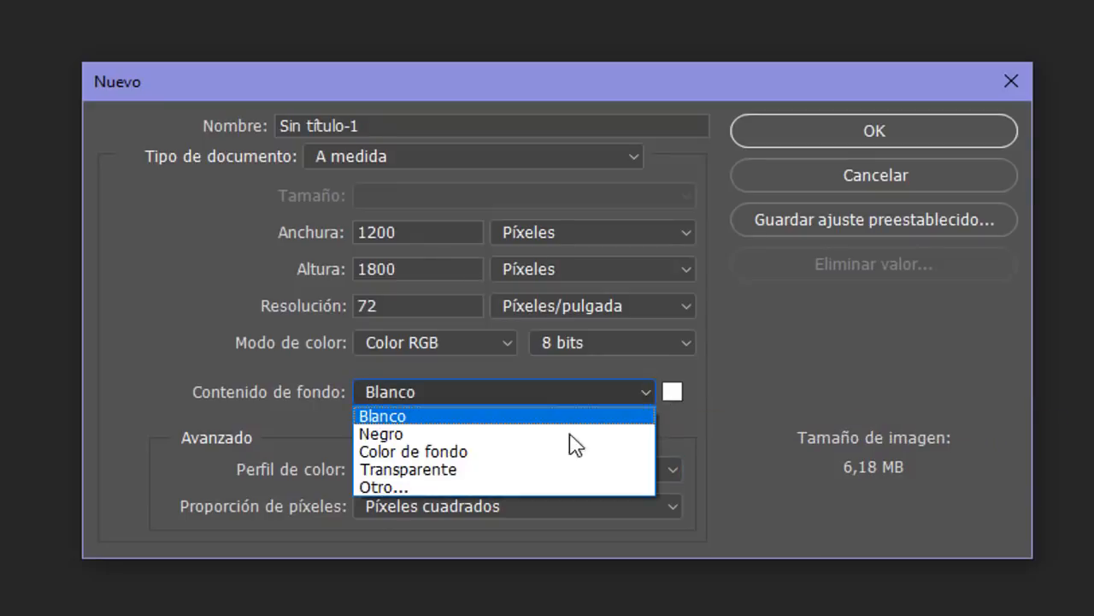
left_click(457, 471)
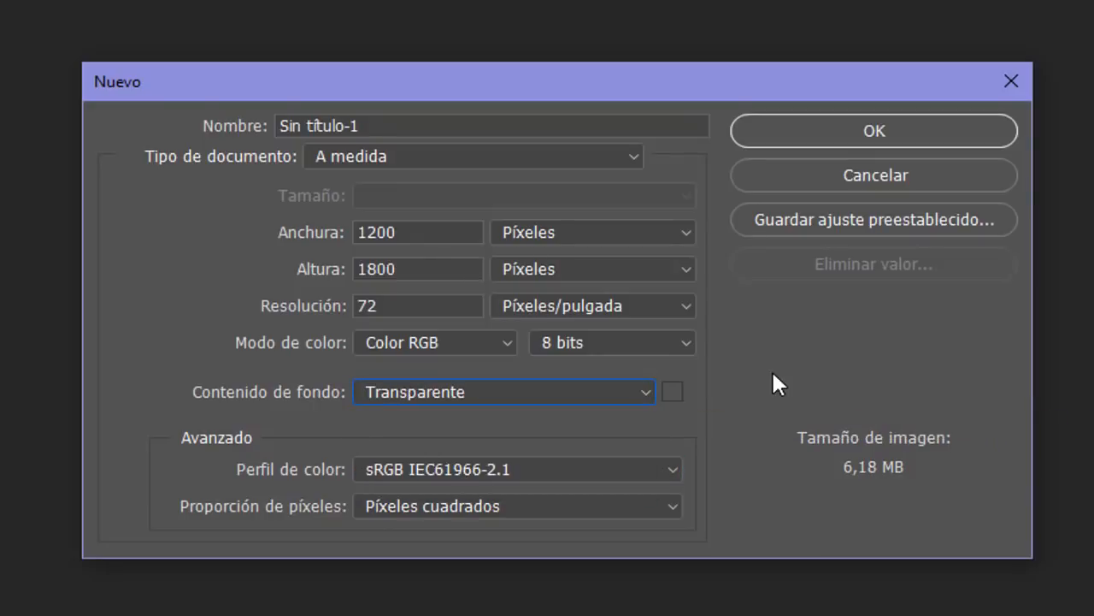
left_click(884, 131)
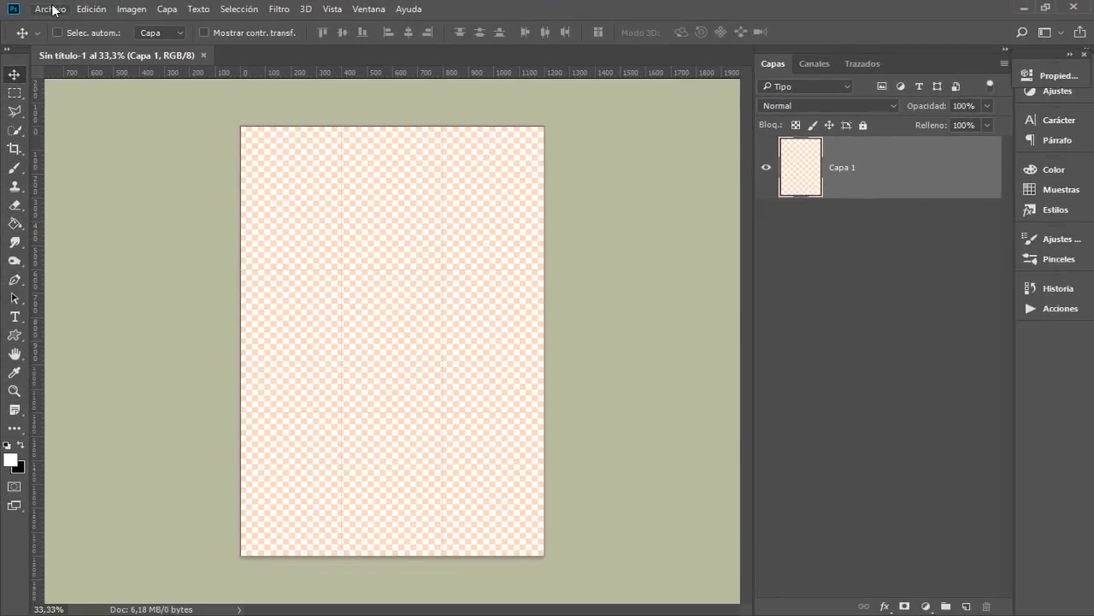
Step: Place the snowy forest image Fondo.jpg as an embedded element in the document
left_click(50, 8)
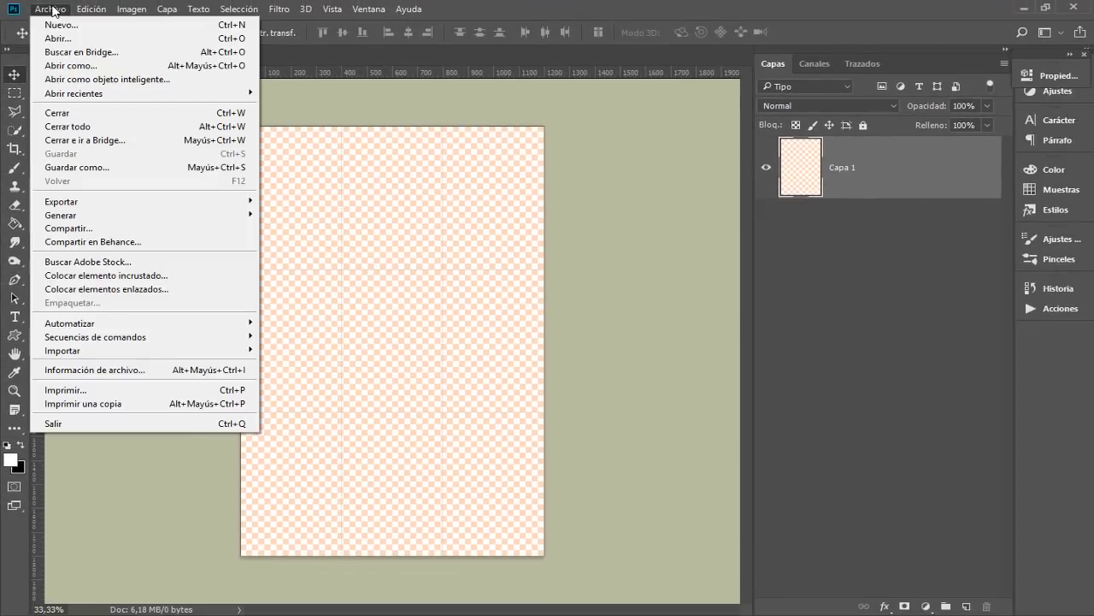
left_click(126, 279)
left_click(434, 383)
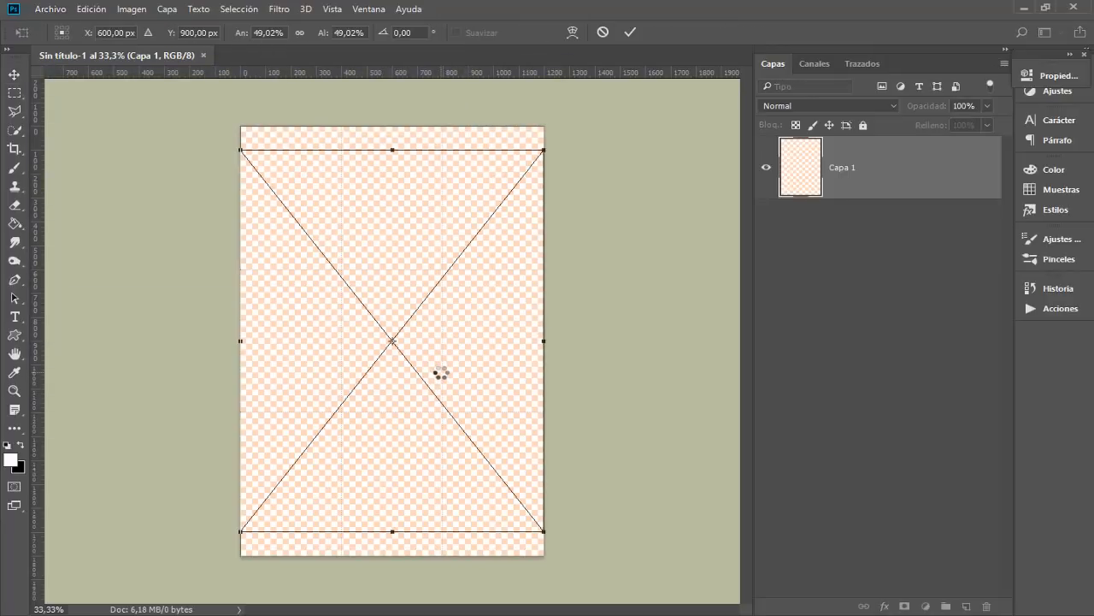
Step: Scale the placed Fondo image to about 66% and position it so the snowy trees cover the whole canvas
left_click_drag(442, 229, 442, 205)
left_click_drag(544, 508, 615, 598)
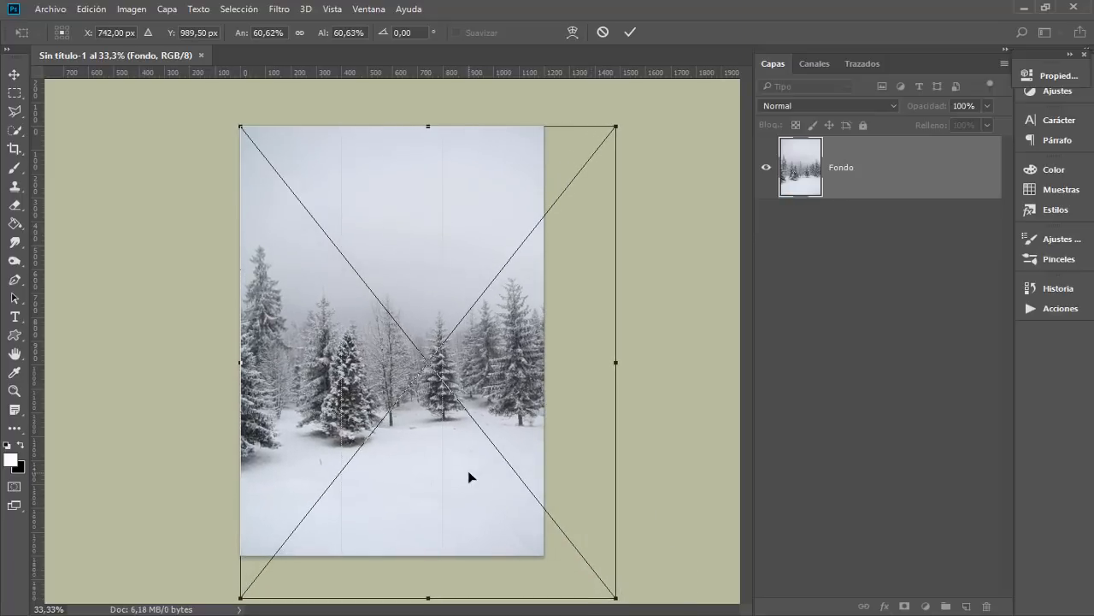
left_click_drag(445, 473, 417, 433)
left_click_drag(390, 493, 364, 486)
left_click_drag(177, 547, 166, 570)
left_click_drag(368, 513, 381, 505)
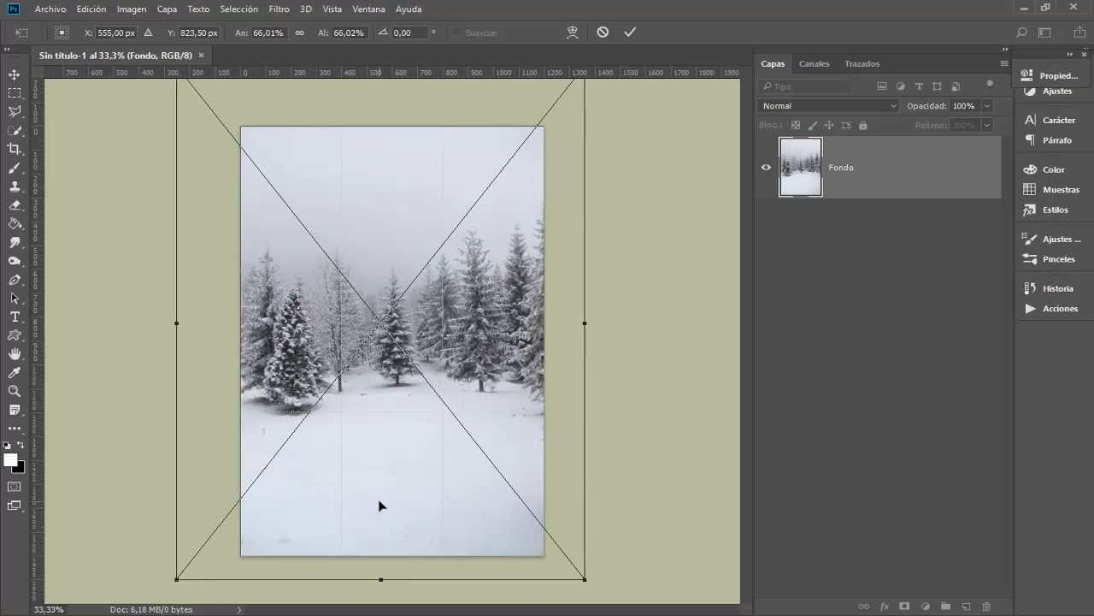
key("Return")
Step: Place Textura navidad.jpg from the Materiales Postal Navidad folder as an embedded element
left_click(51, 8)
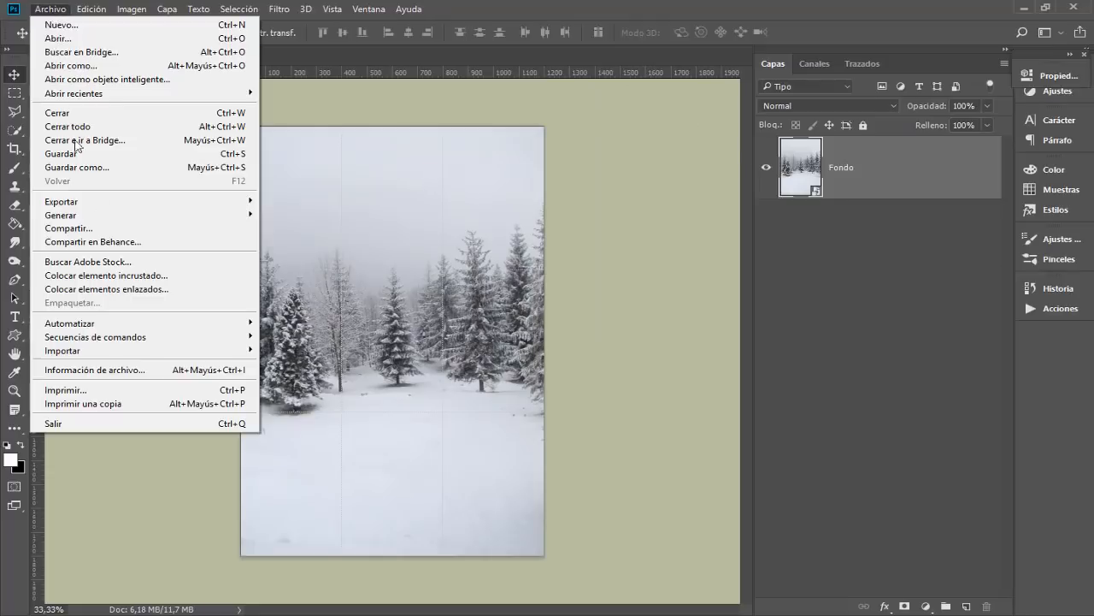
left_click(111, 275)
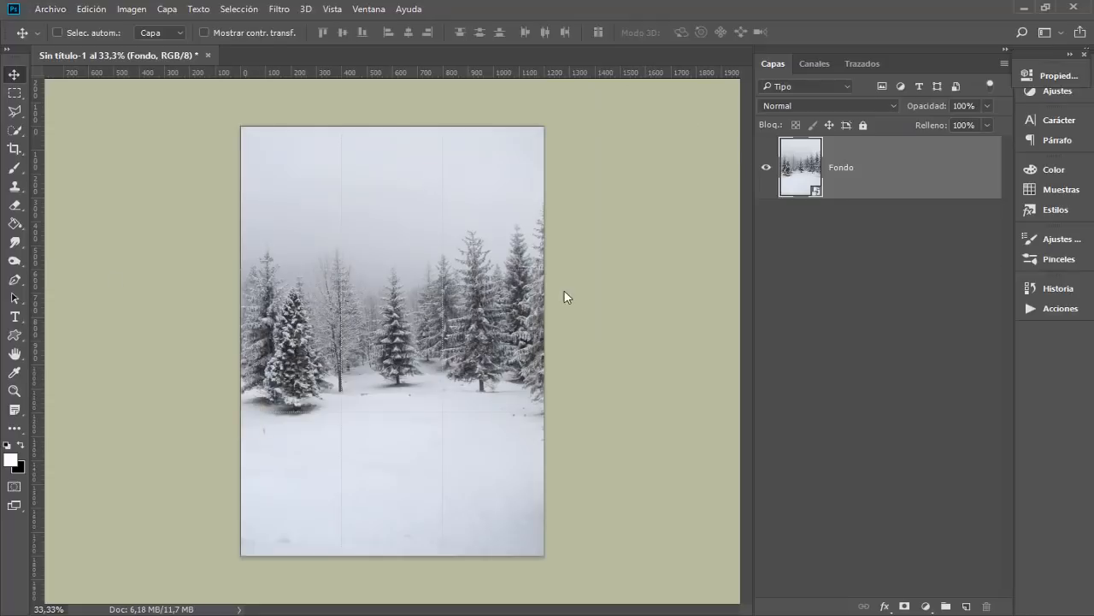
scroll(381, 274, "down", 2)
left_click(404, 285)
left_click(448, 381)
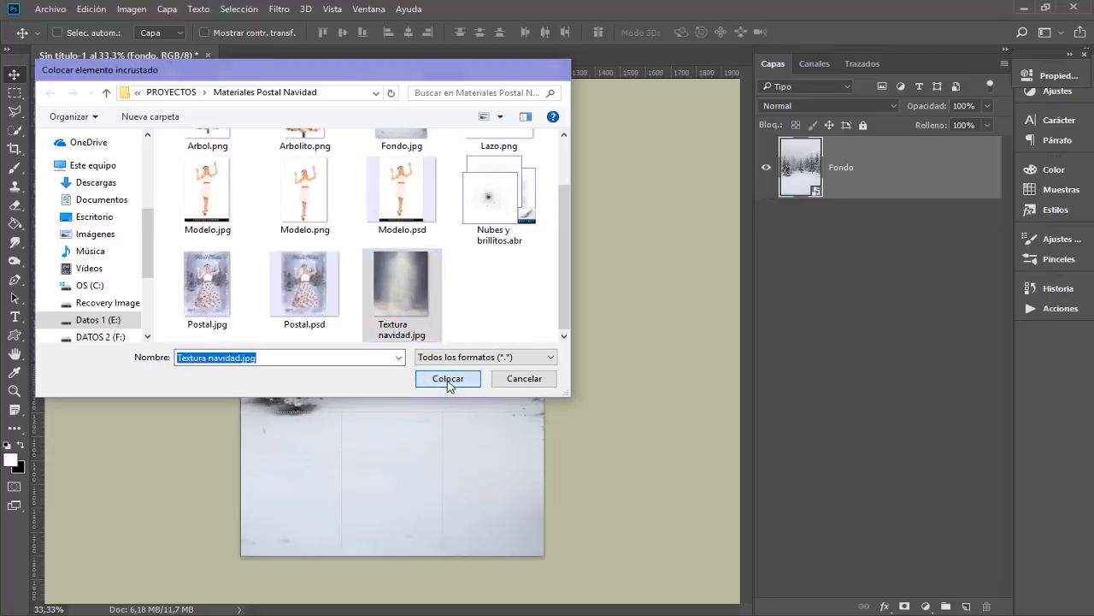
Step: Stretch the placed texture to about 277% width and 332% height so it slightly overlaps the canvas edges
left_click_drag(453, 274, 558, 146)
left_click_drag(398, 158, 396, 126)
left_click_drag(396, 520, 393, 555)
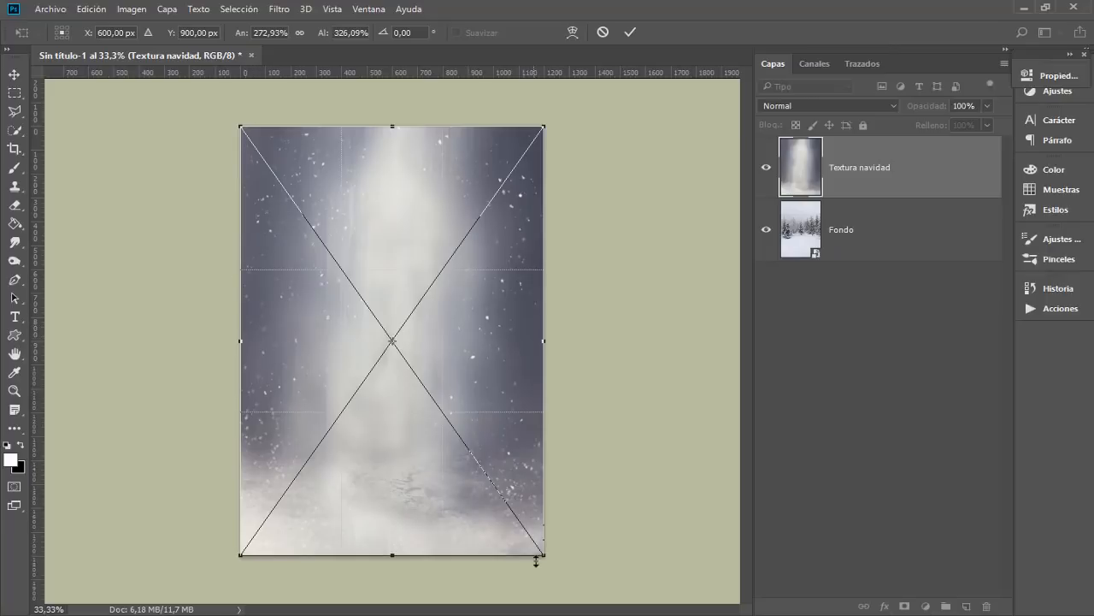
left_click_drag(545, 555, 552, 560)
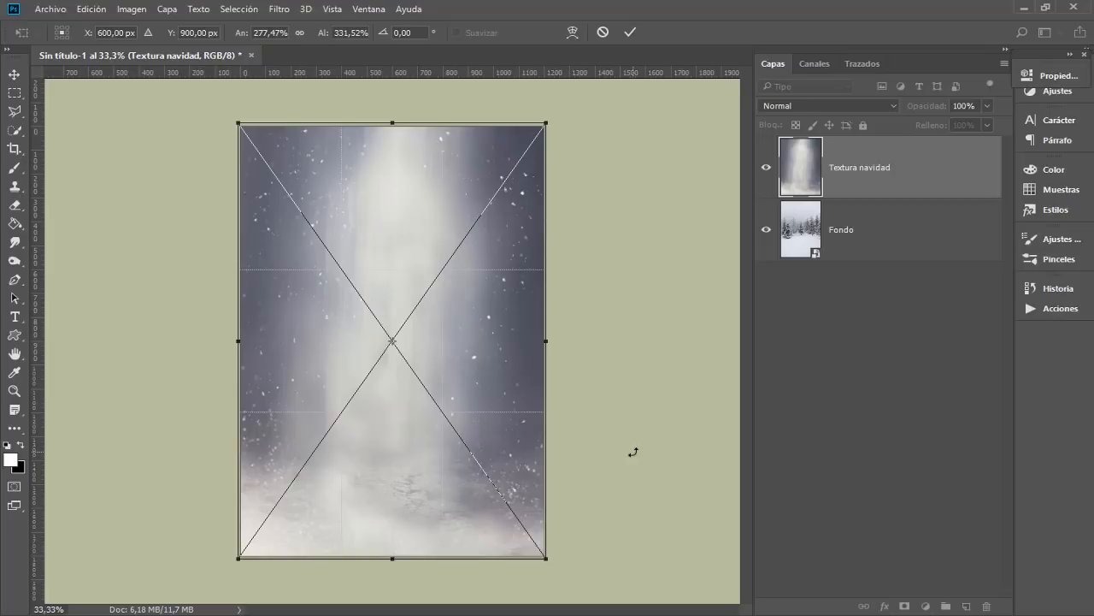
key("Return")
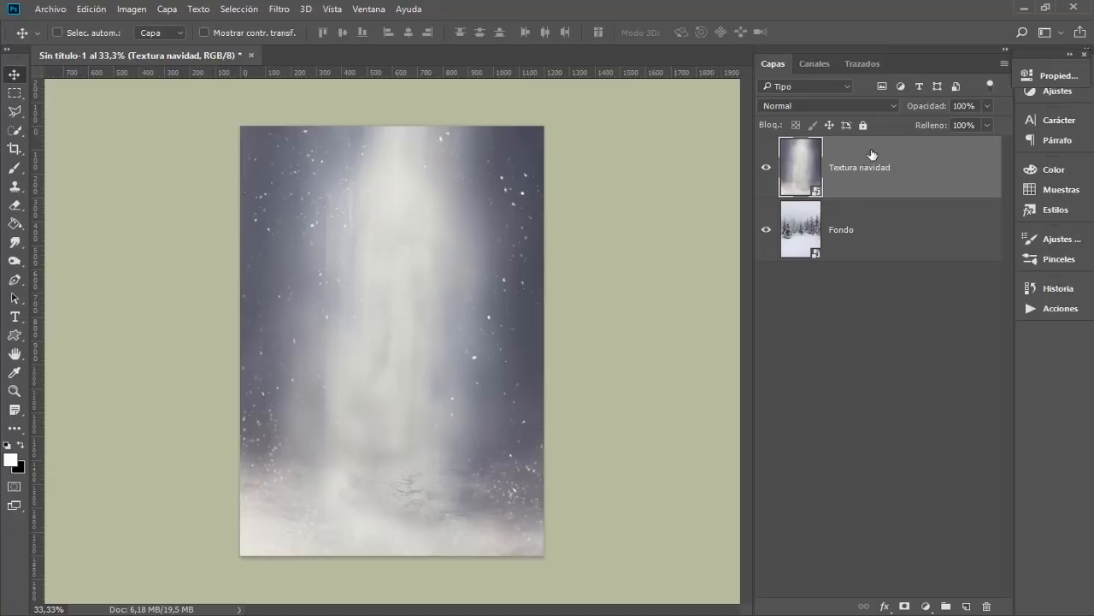
Step: Set the Textura navidad layer's blend mode to Oscurecer and its opacity to 60%
left_click(815, 105)
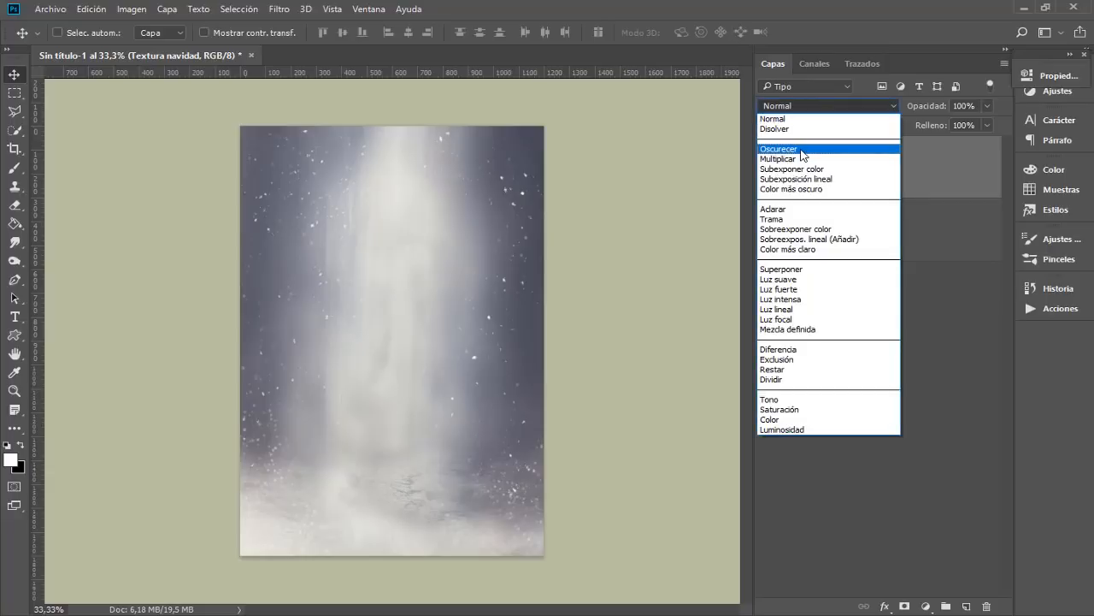
left_click(801, 148)
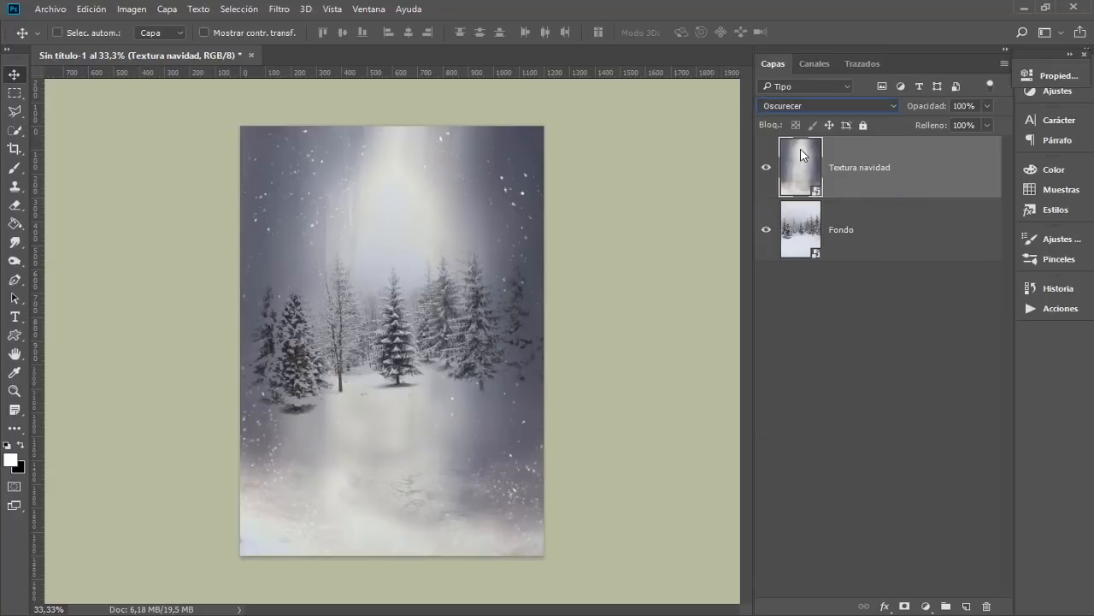
left_click(956, 104)
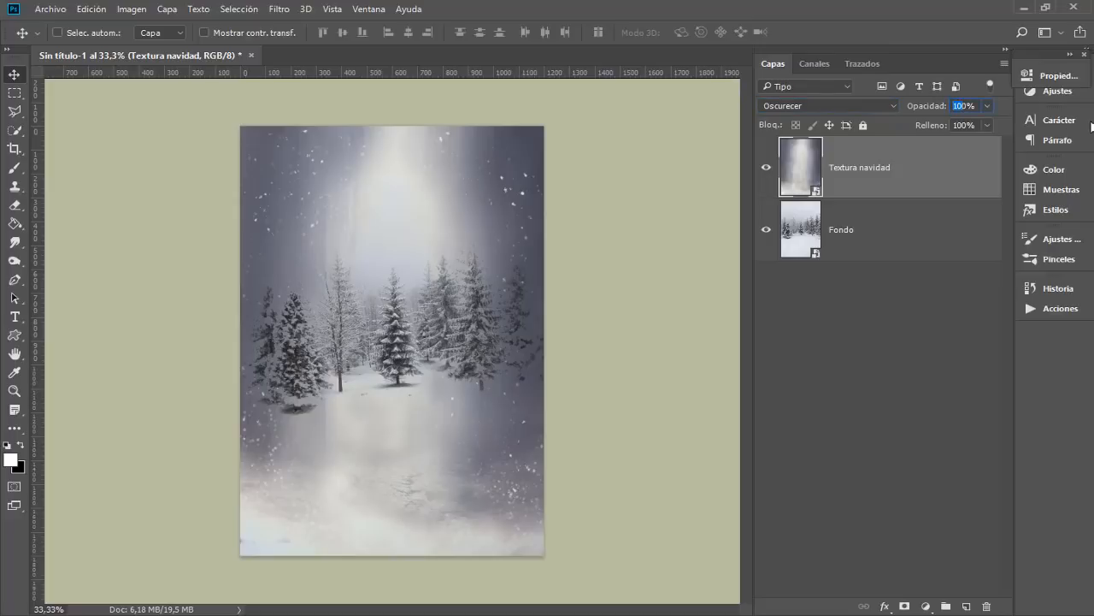
type("60")
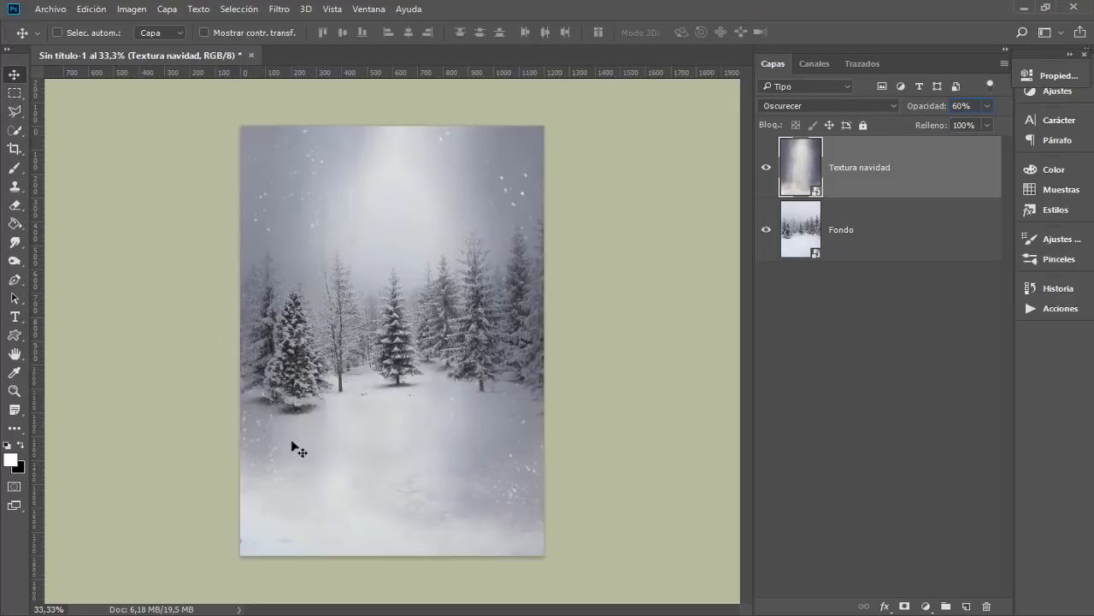
Step: Rotate the Fondo layer clockwise by about 1.7° with Free Transform
left_click(858, 238)
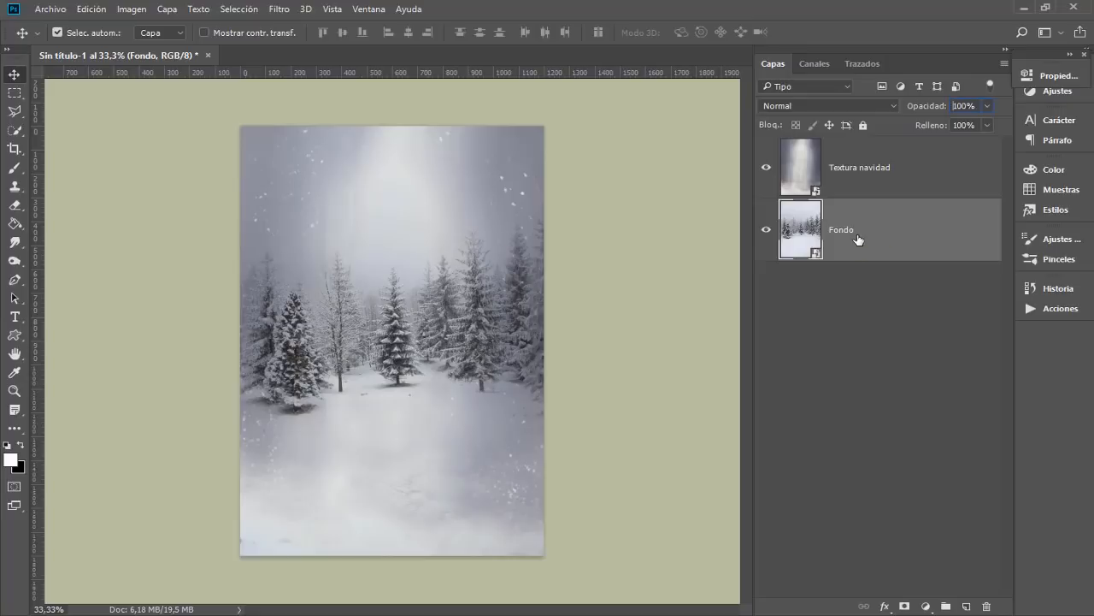
key("ctrl+t")
left_click_drag(644, 241, 649, 244)
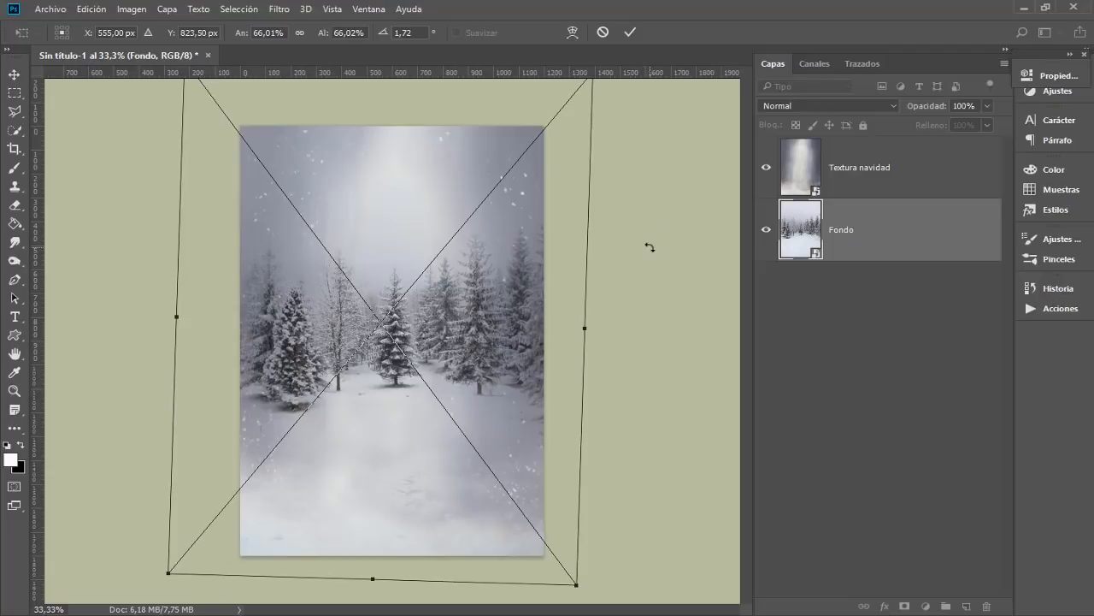
key("Return")
Step: Group the Textura navidad and Fondo layers and name the group Fondo
left_click(893, 193)
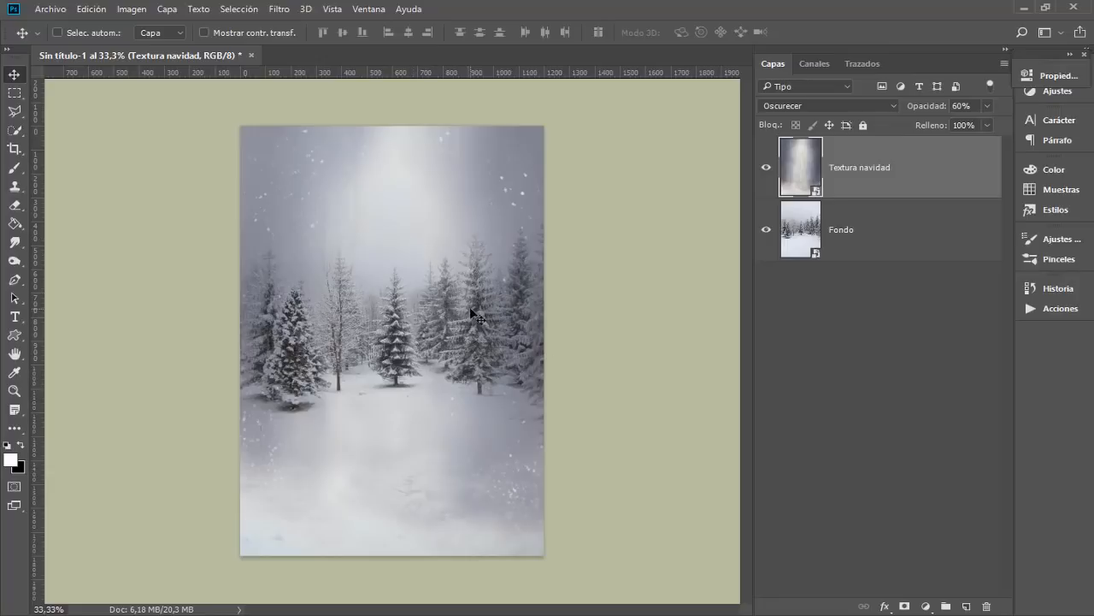
left_click(879, 245, "shift")
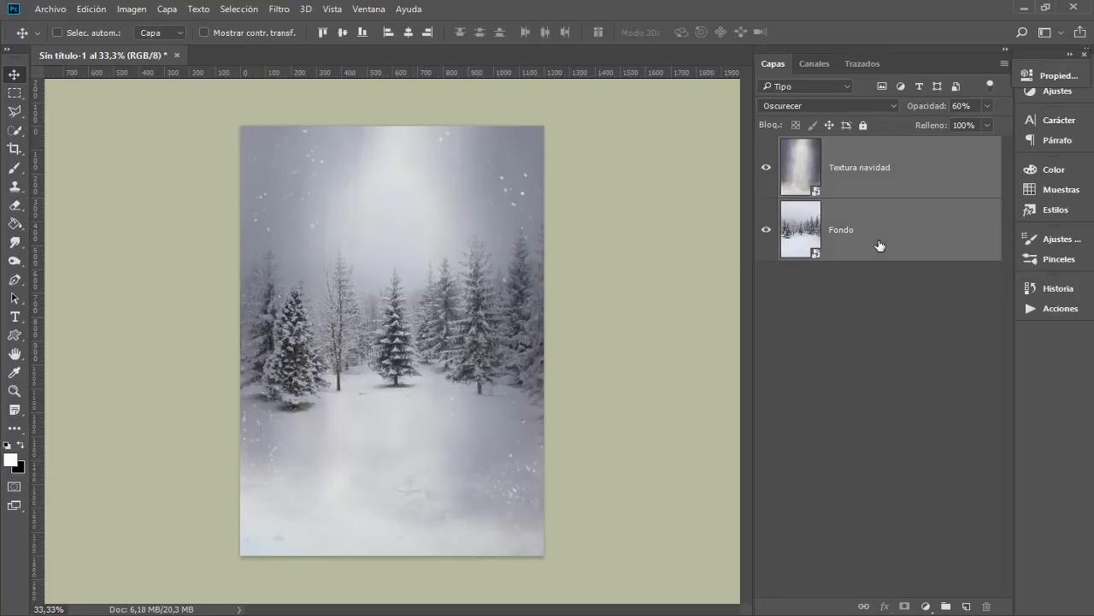
key("ctrl+g")
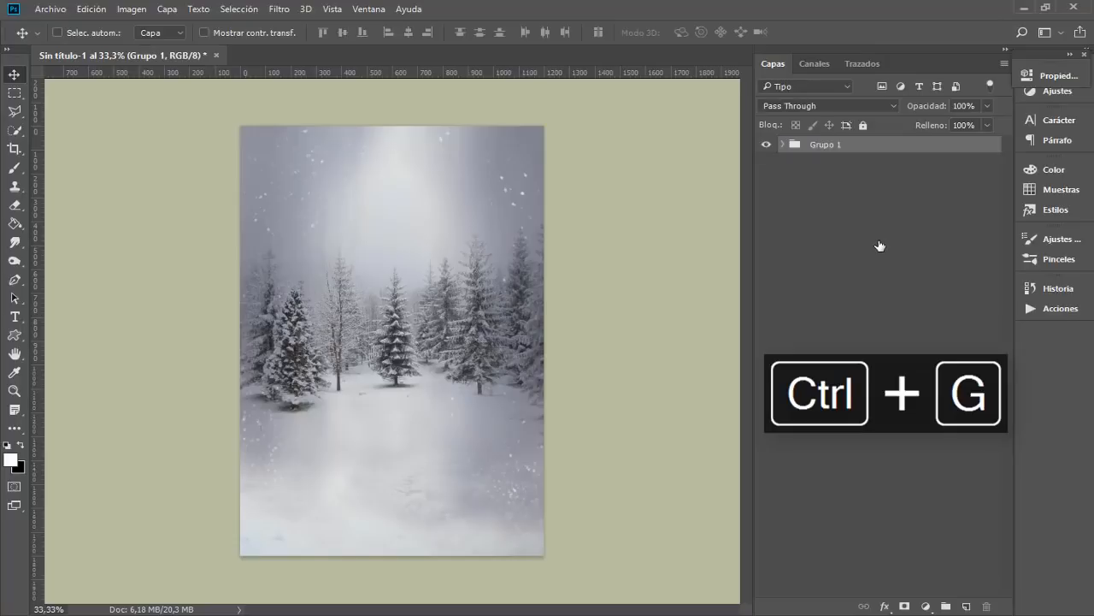
double_click(825, 145)
type("Fondo")
left_click(933, 146)
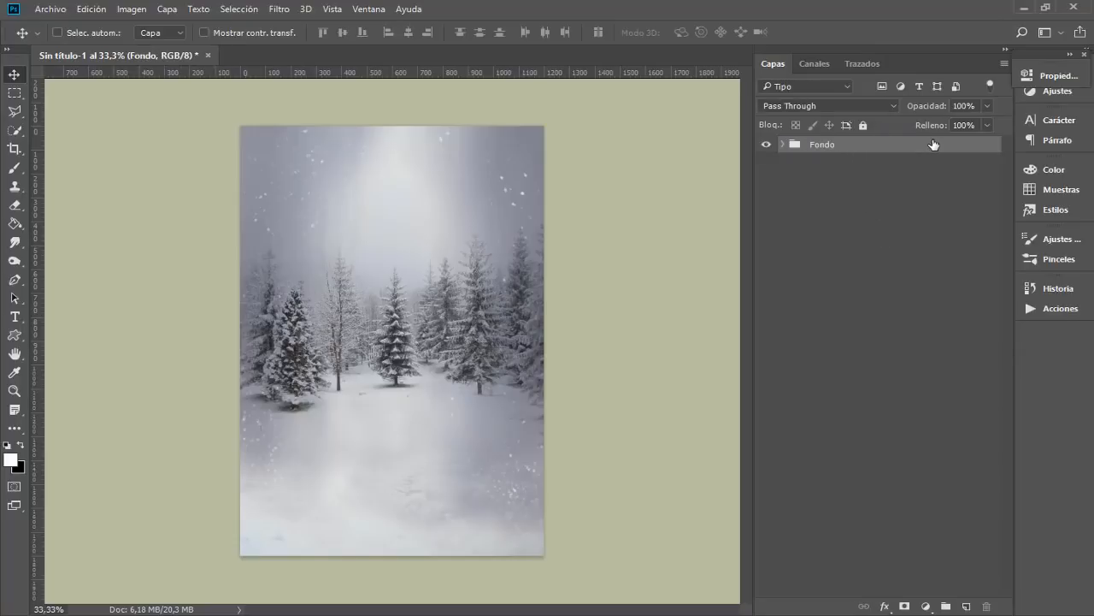
Step: Open Modelo.psd from the Materiales Postal Navidad folder
left_click(47, 10)
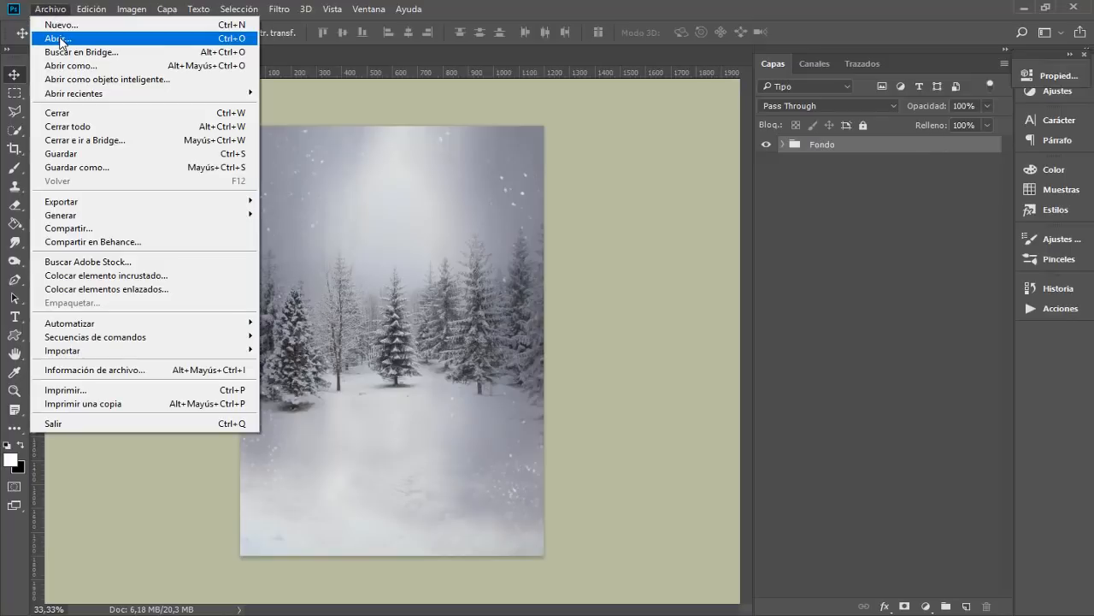
left_click(60, 39)
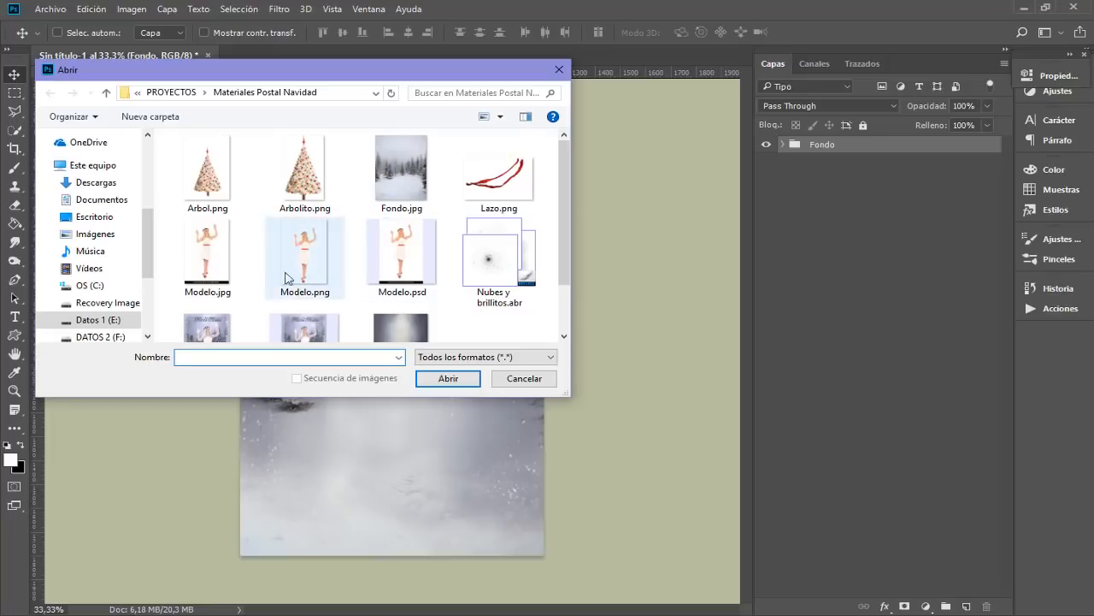
left_click(221, 260)
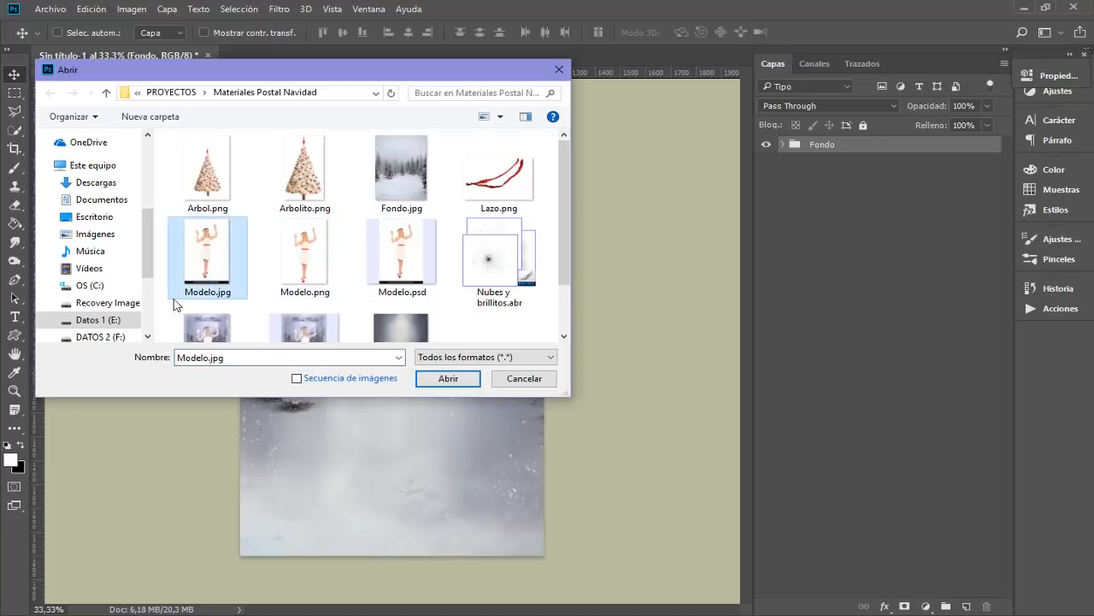
left_click(418, 265)
left_click(450, 383)
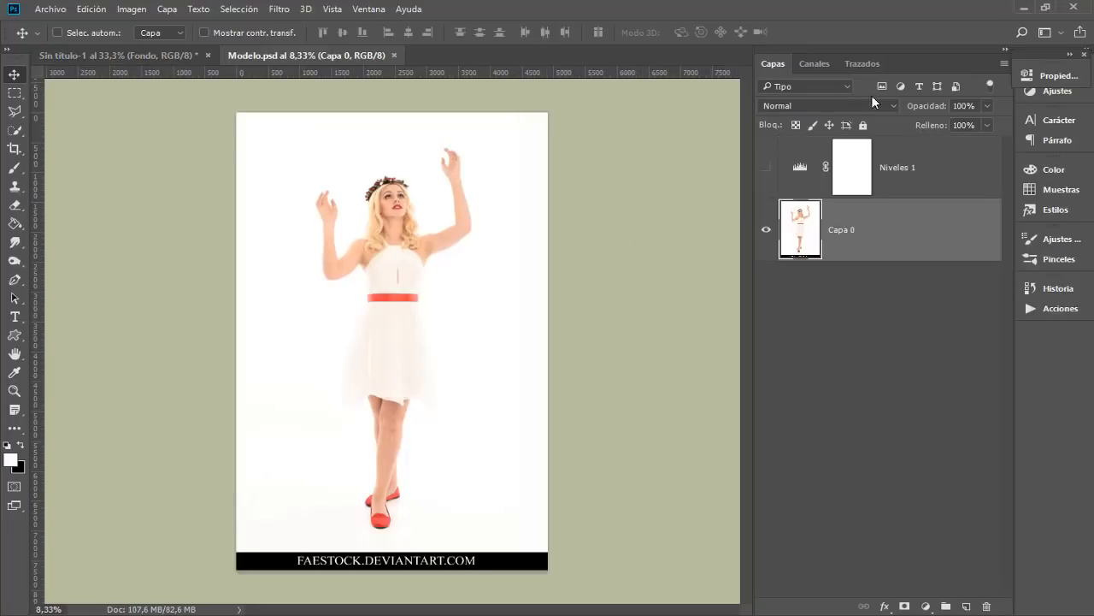
Step: Examine the existing work path around the model, then inspect the pale dress edges against the white background
left_click(859, 68)
left_click(832, 131)
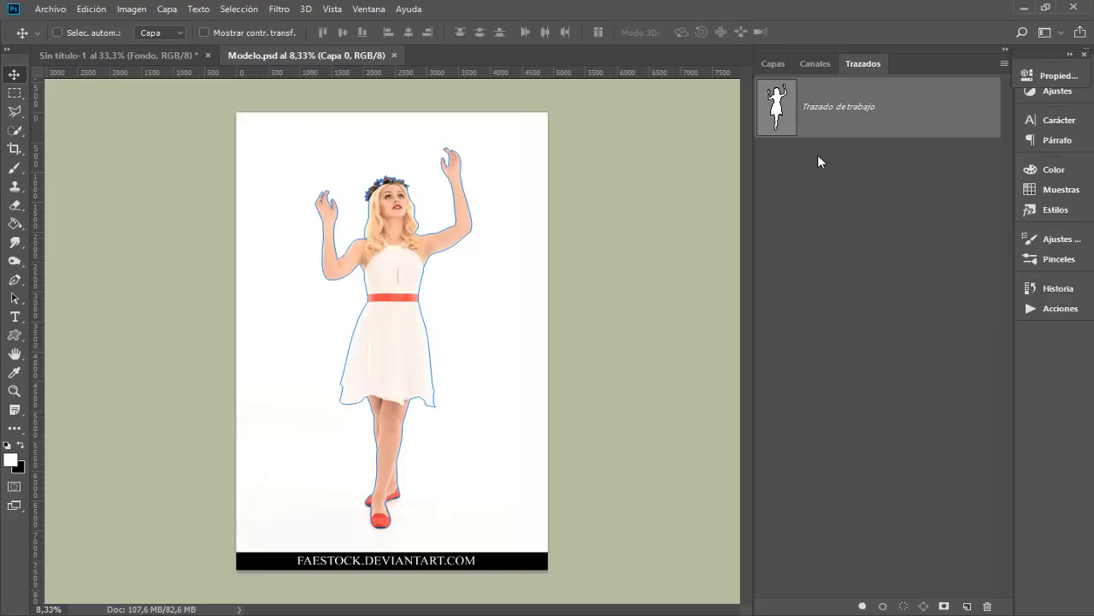
left_click(773, 63)
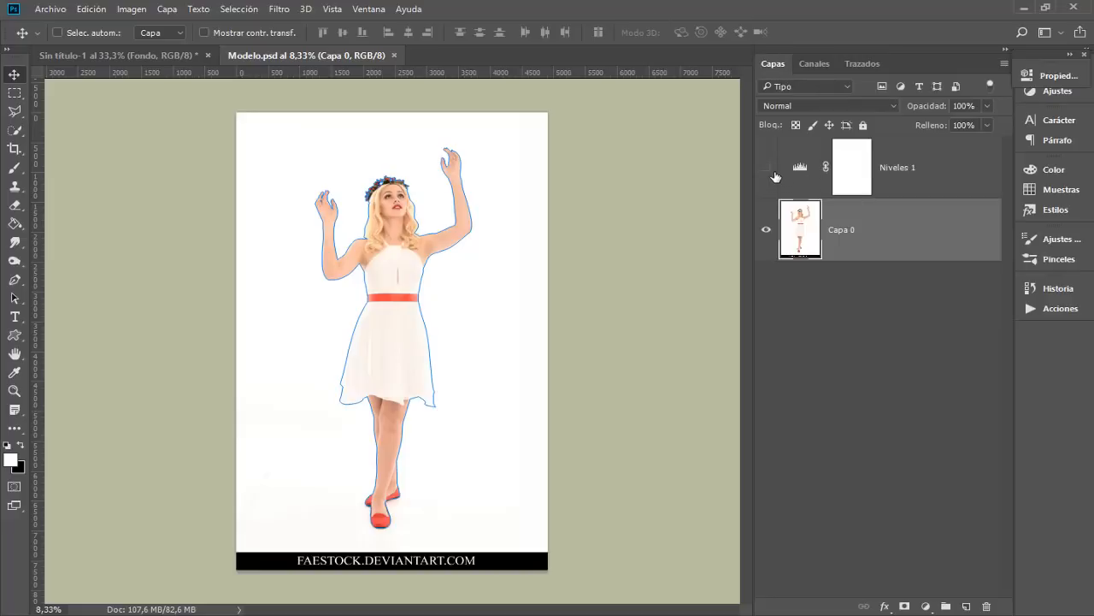
left_click(859, 62)
left_click(860, 272)
left_click(773, 63)
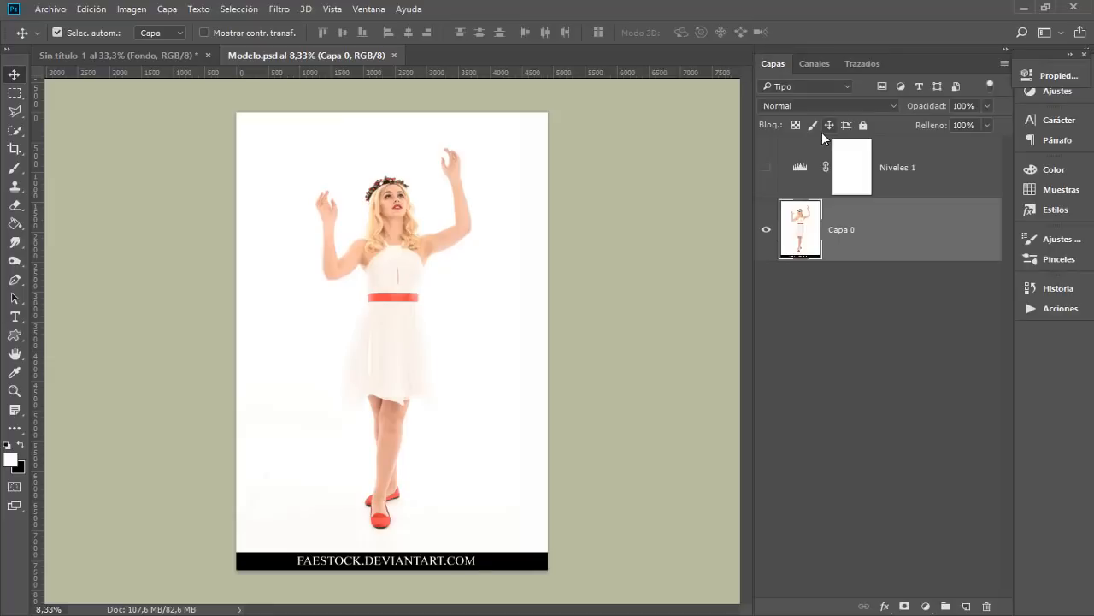
key("ctrl+plus")
key("ctrl+plus")
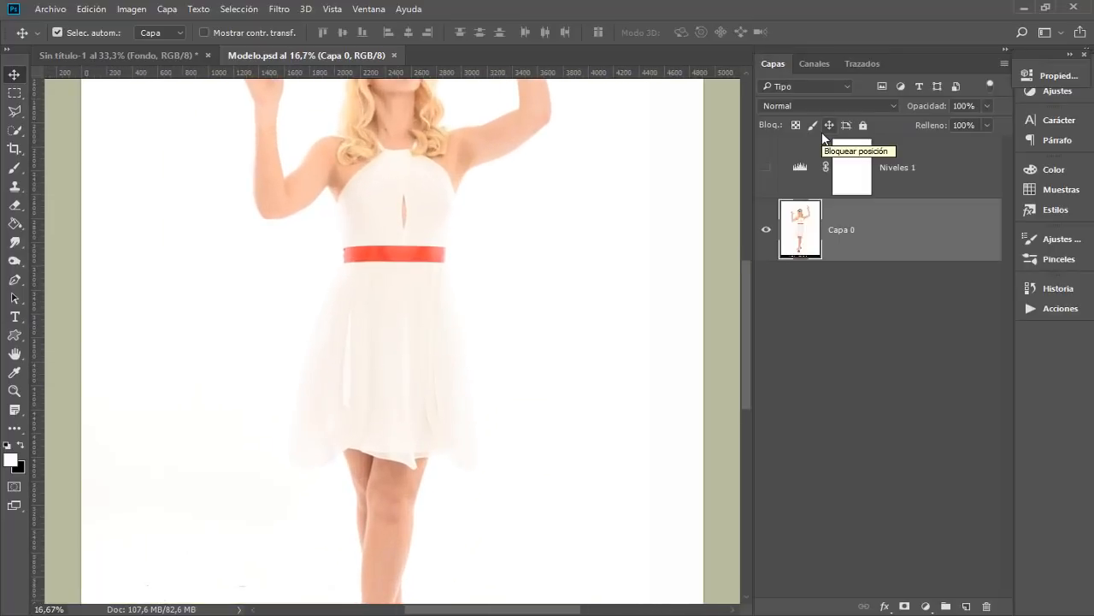
key("ctrl+minus")
key("ctrl+minus")
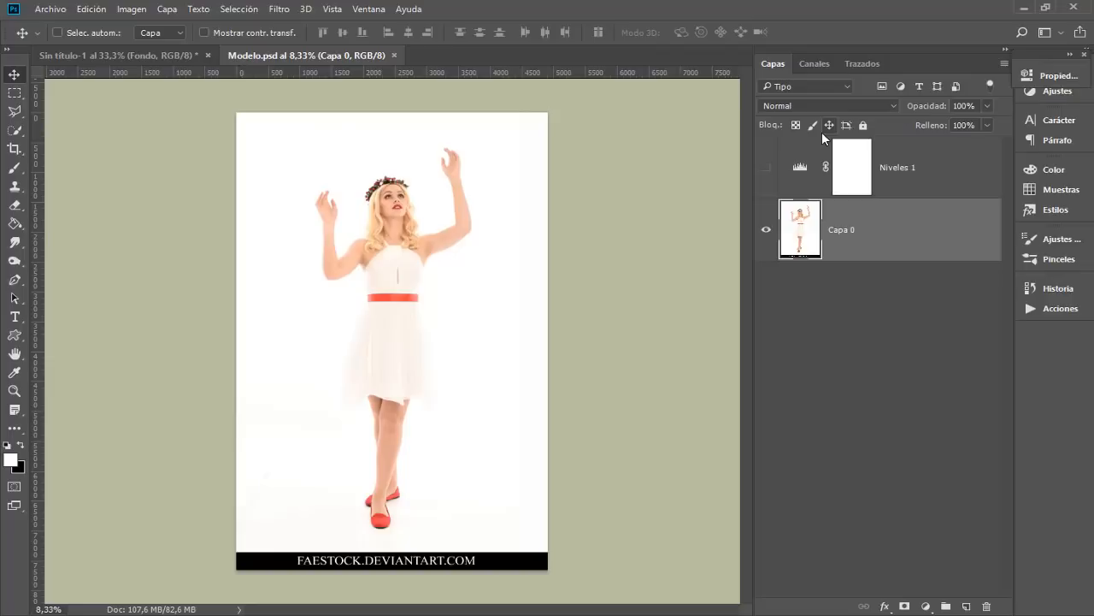
Step: Show the Niveles 1 adjustment temporarily to inspect its settings and the model's contours from the arms down to the shoes
left_click(767, 170)
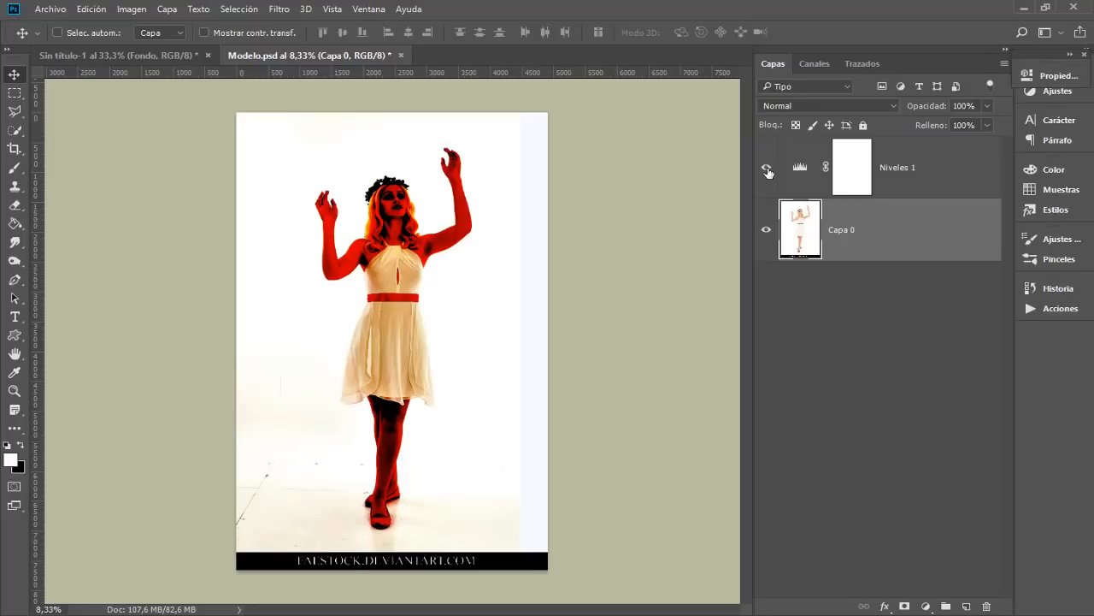
key("ctrl+plus")
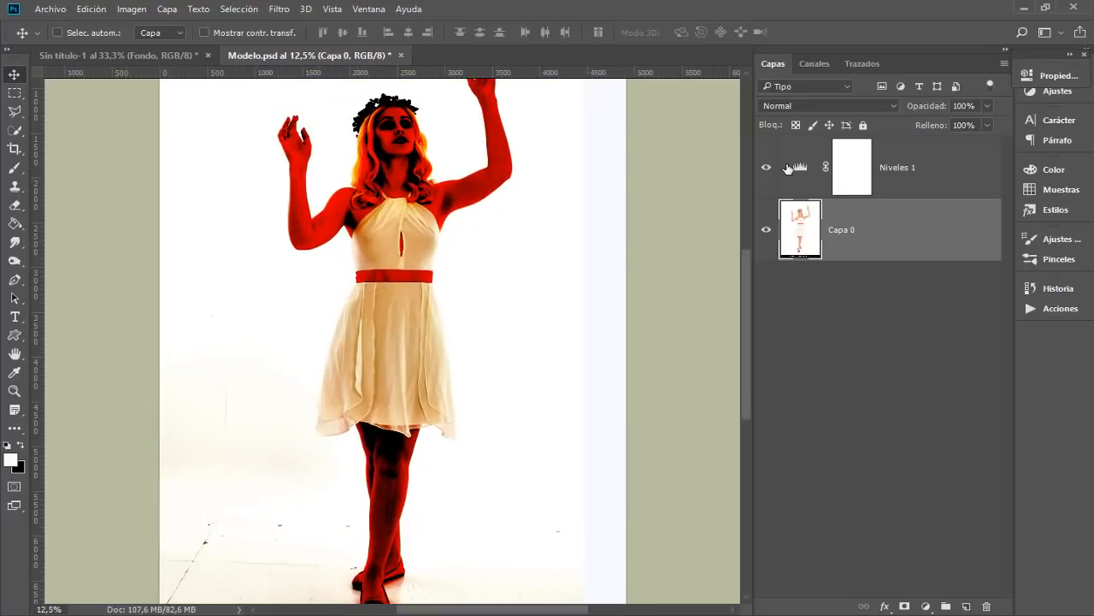
double_click(799, 166)
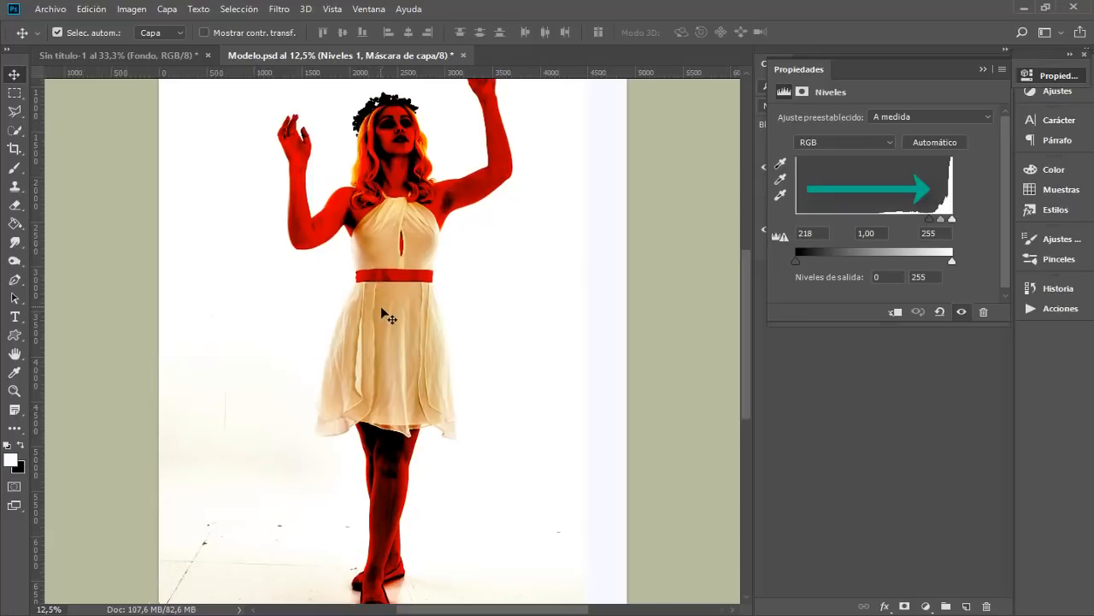
key("ctrl+plus")
left_click(1057, 75)
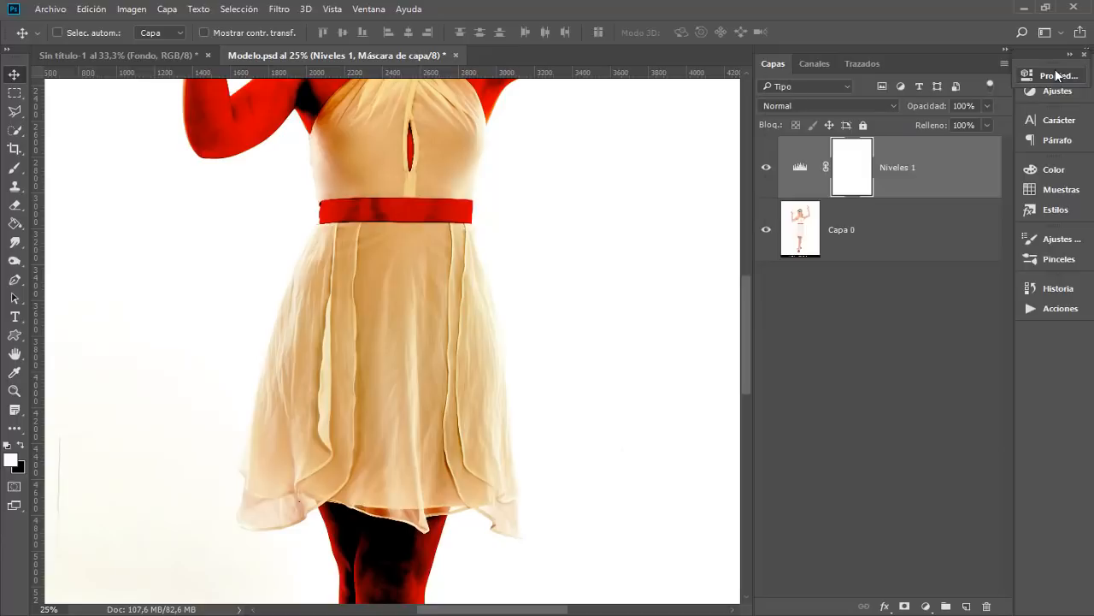
scroll(488, 293, "up", 3)
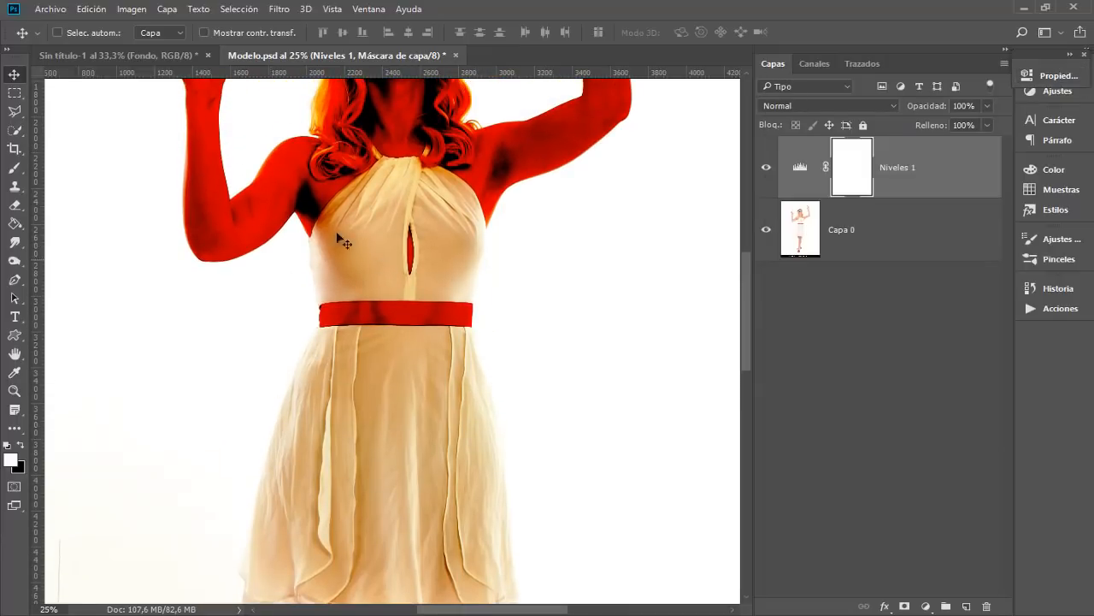
left_click_drag(511, 221, 460, 154)
left_click_drag(419, 547, 418, 166)
left_click_drag(419, 398, 420, 291)
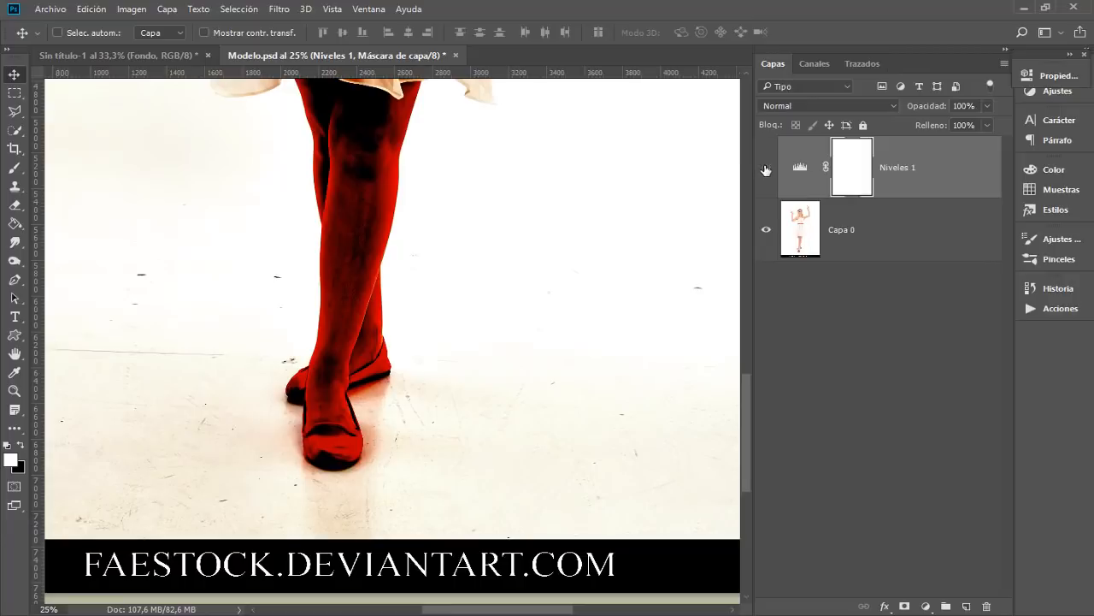
left_click(766, 170)
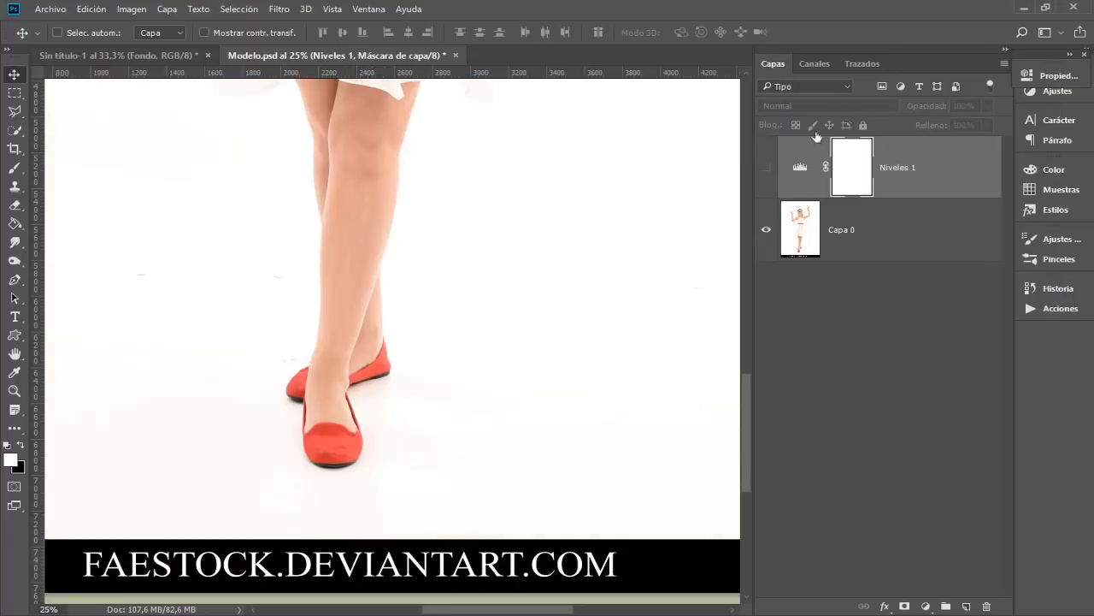
Step: Display the Trazado de trabajo outline and compare it against the model with the Niveles 1 adjustment on and off
left_click(860, 67)
left_click(875, 108)
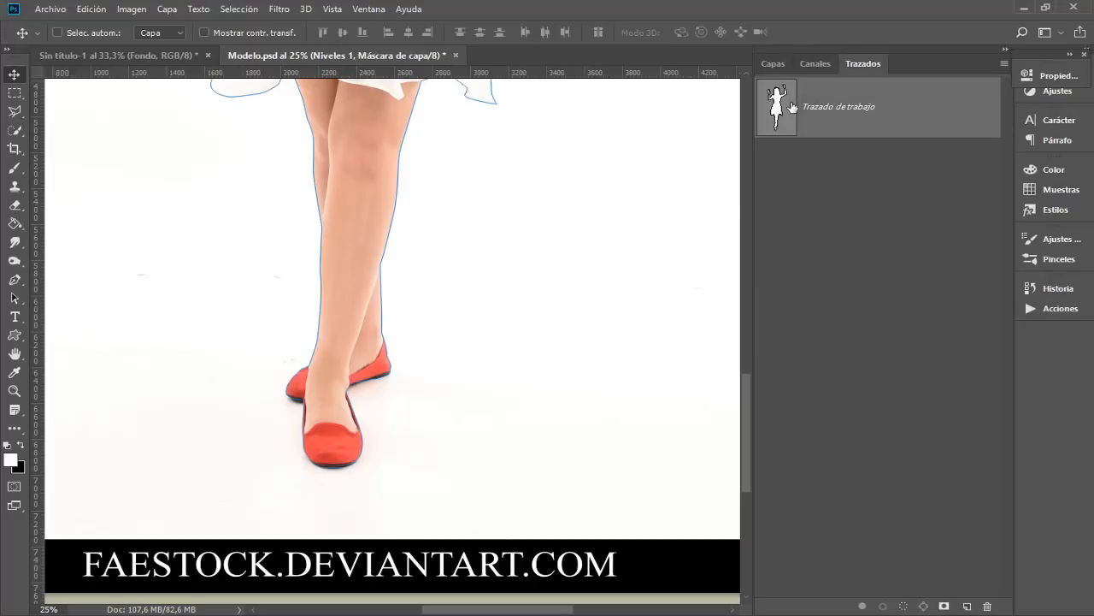
key("ctrl+minus")
key("ctrl+minus")
key("ctrl+minus")
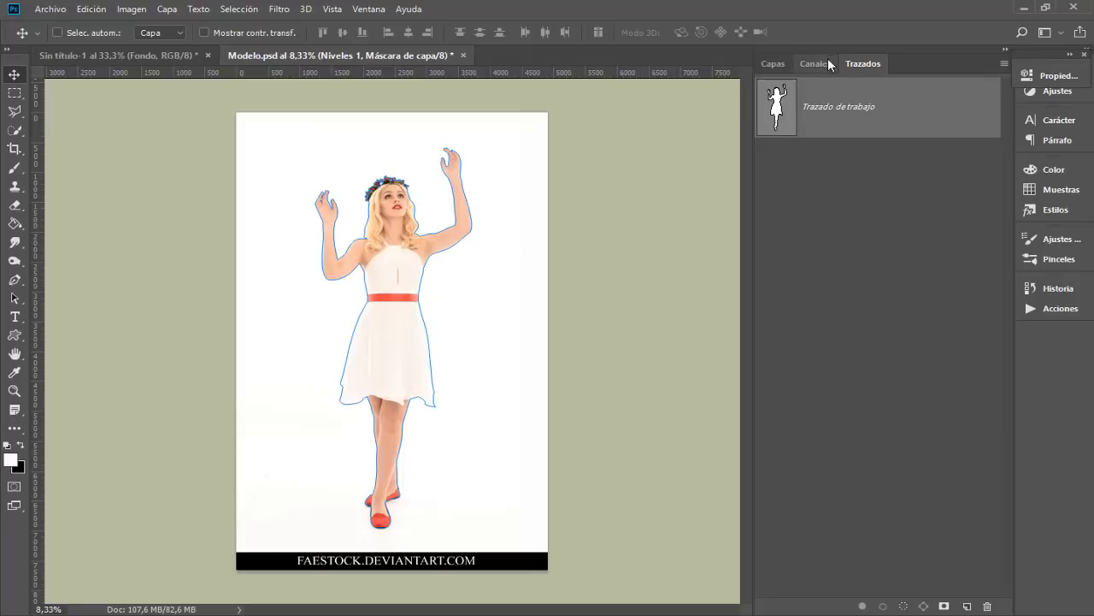
left_click(773, 64)
left_click(767, 169)
left_click(767, 170)
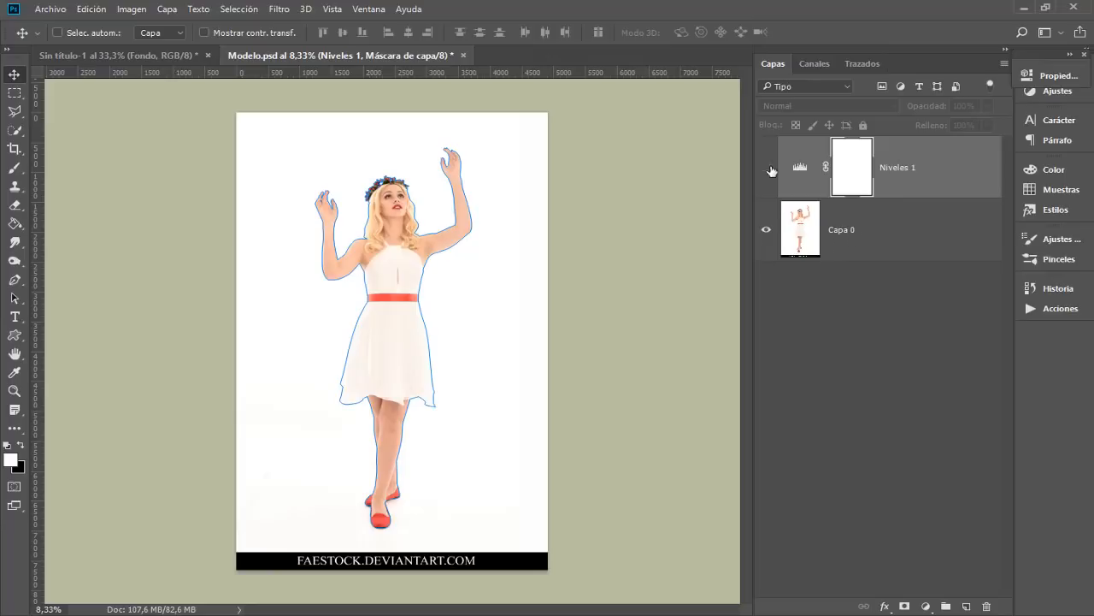
left_click(768, 169)
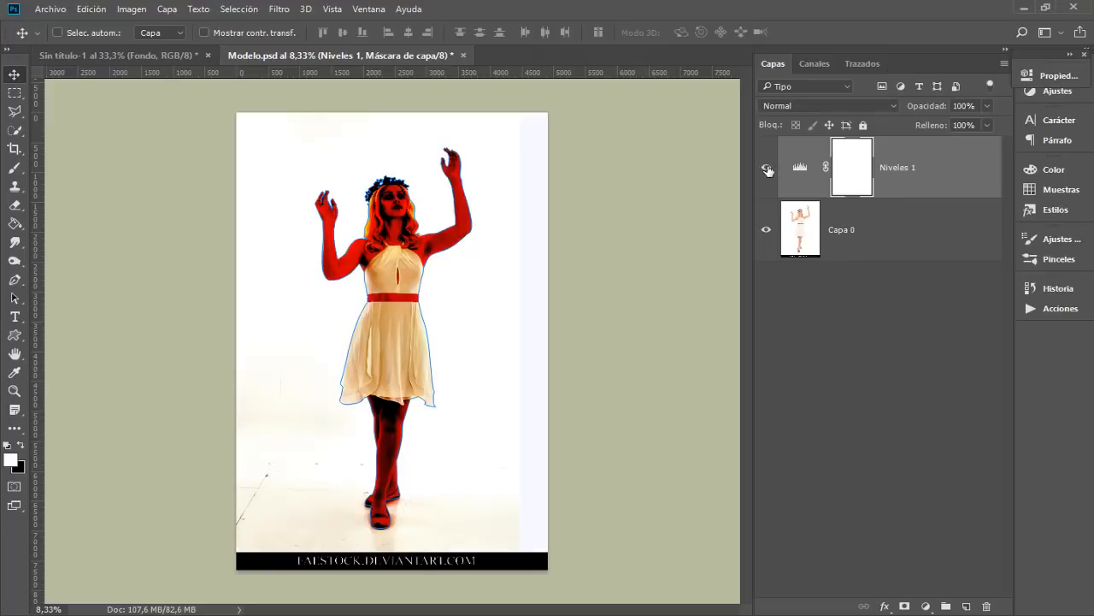
left_click(768, 169)
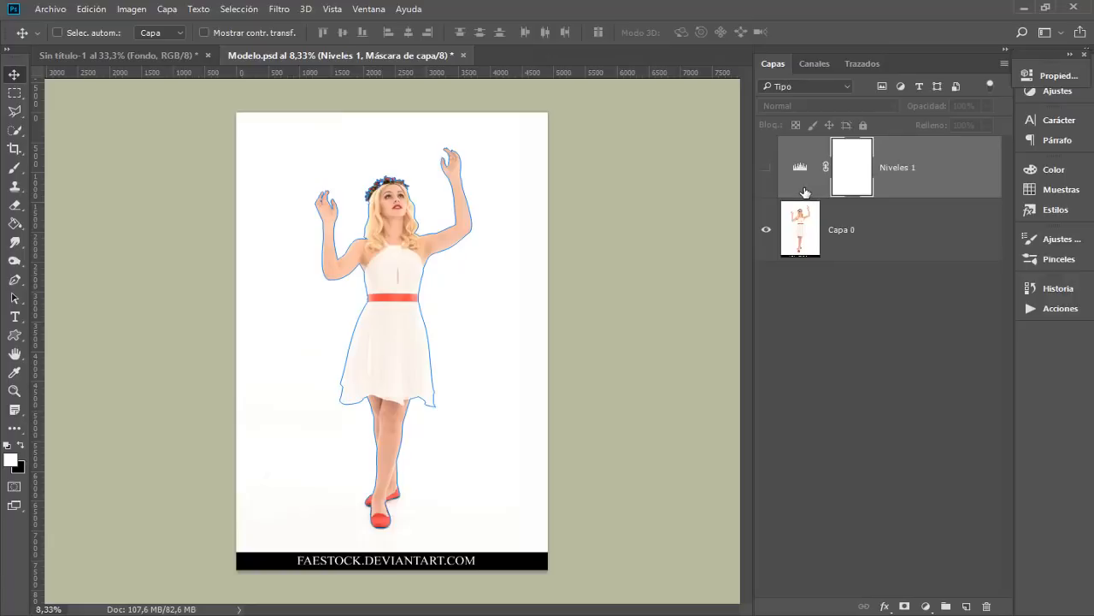
Step: Inspect closely how the work path follows the edges of the model's skirt, waist and raised arm
key("ctrl+plus")
key("ctrl+plus")
key("ctrl+plus")
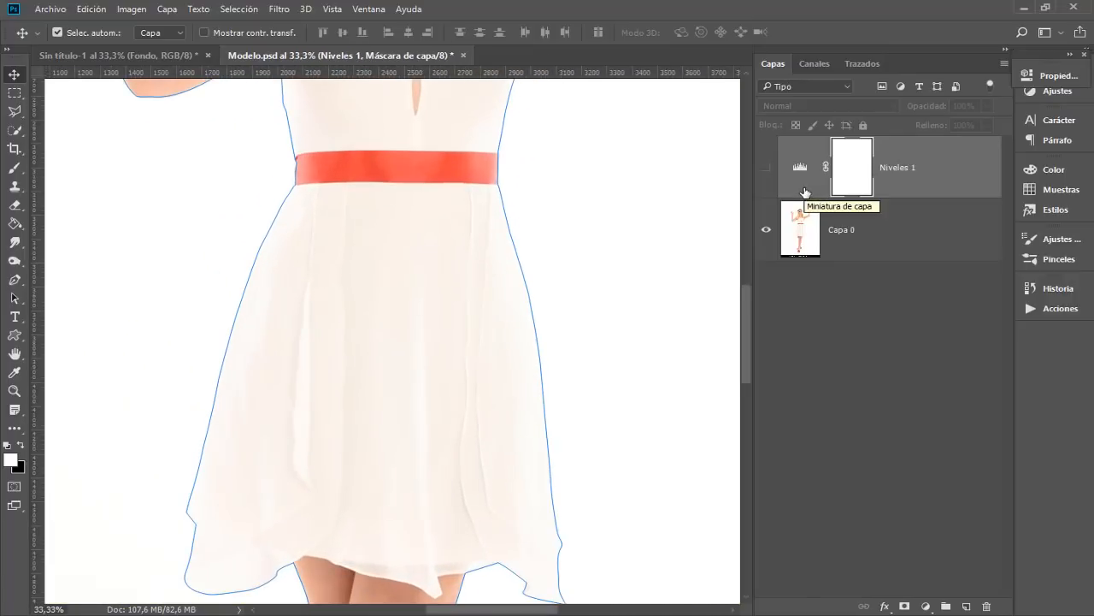
key("ctrl+plus")
left_click_drag(526, 235, 478, 305)
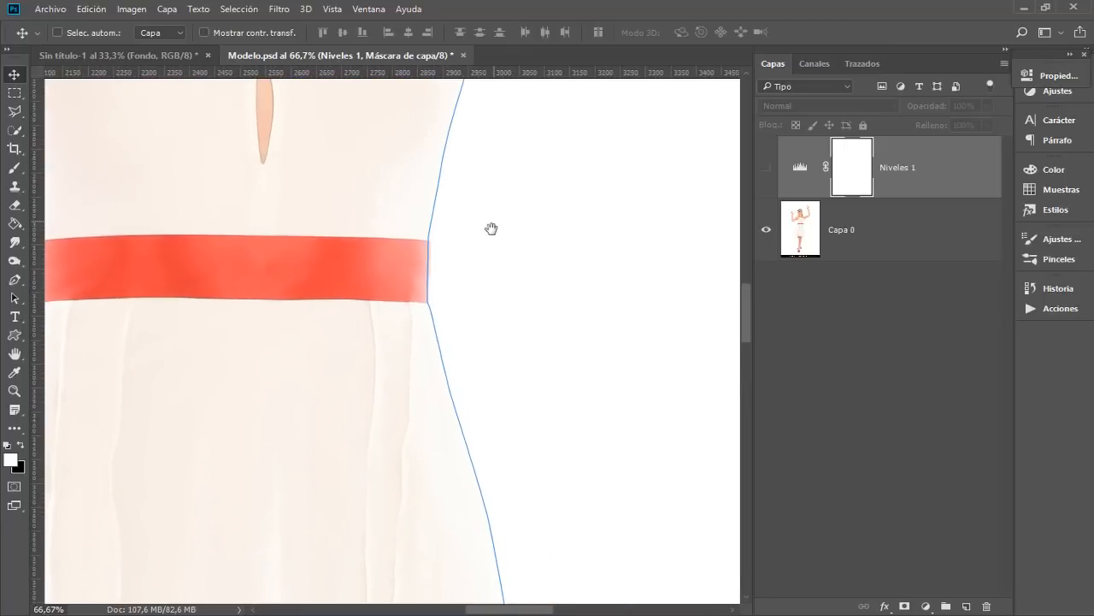
left_click_drag(496, 215, 464, 286)
left_click_drag(471, 198, 365, 444)
key("ctrl+plus")
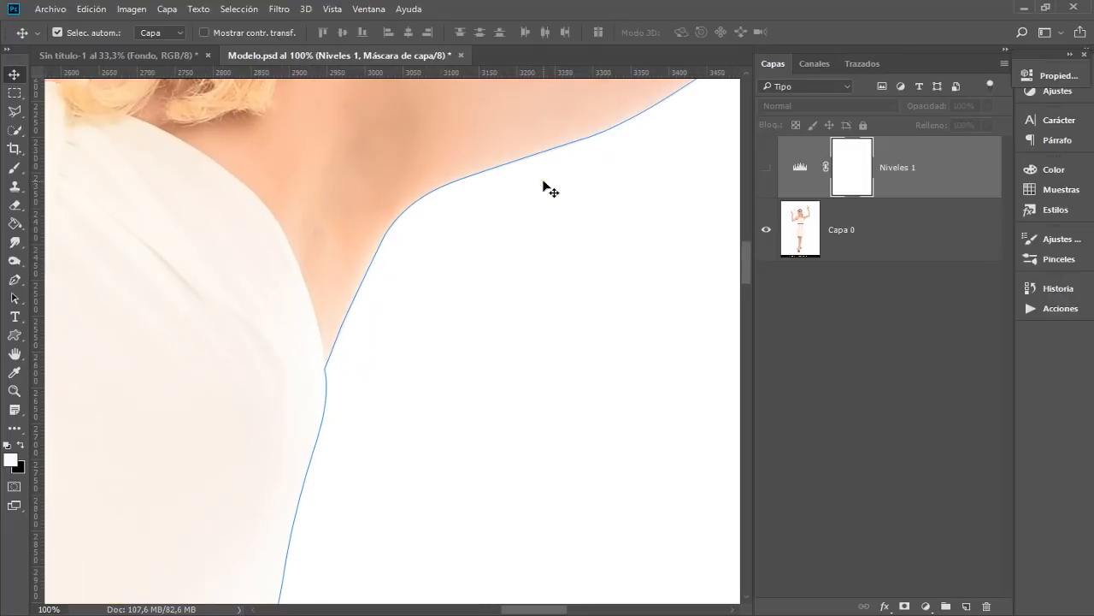
left_click_drag(508, 216, 397, 330)
key("ctrl+plus")
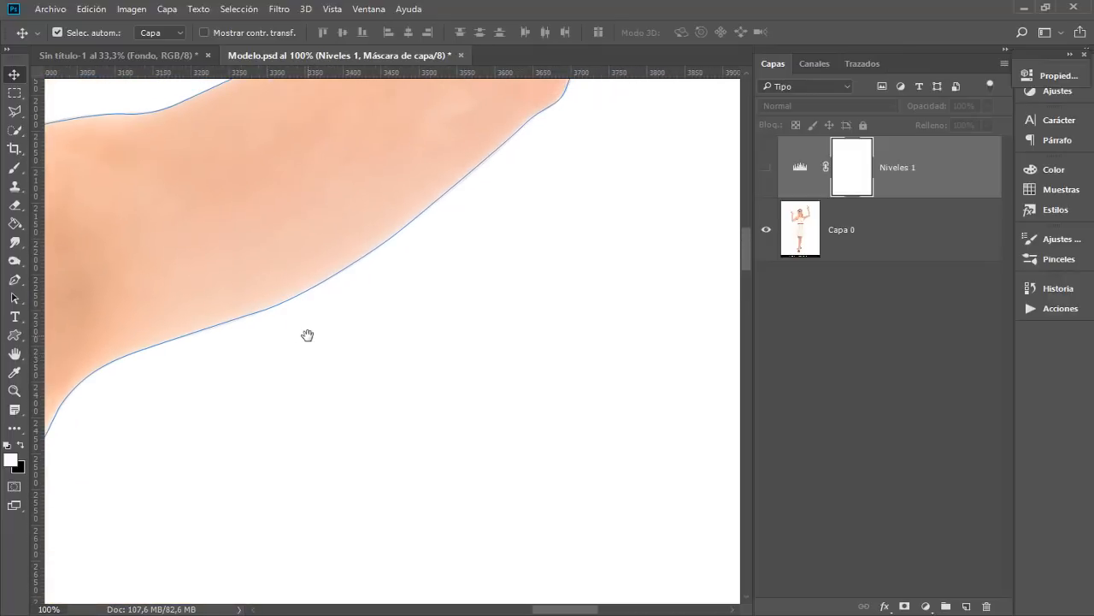
key("ctrl+plus")
left_click_drag(344, 237, 391, 357)
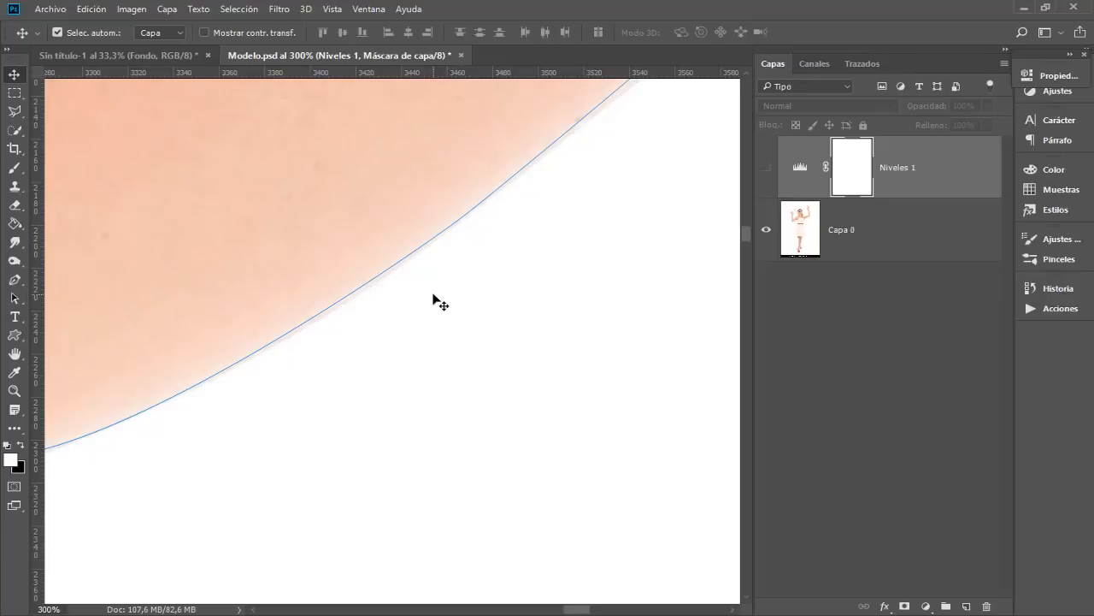
key("ctrl+0")
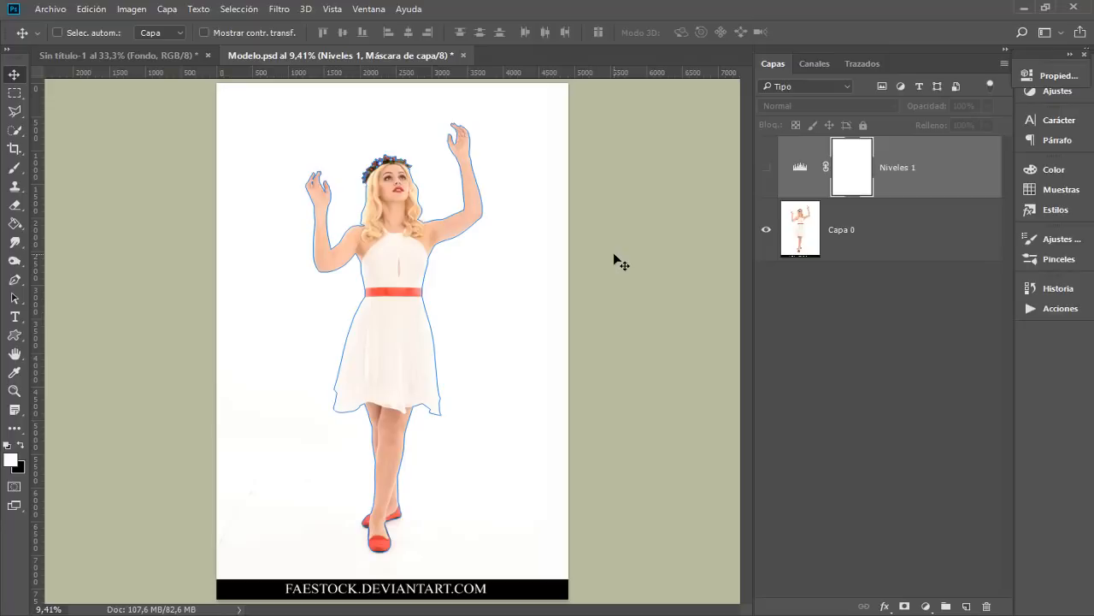
Step: Load Trazado de trabajo as a selection around the model, activate the Pen tool and return to the layer list
left_click(863, 63)
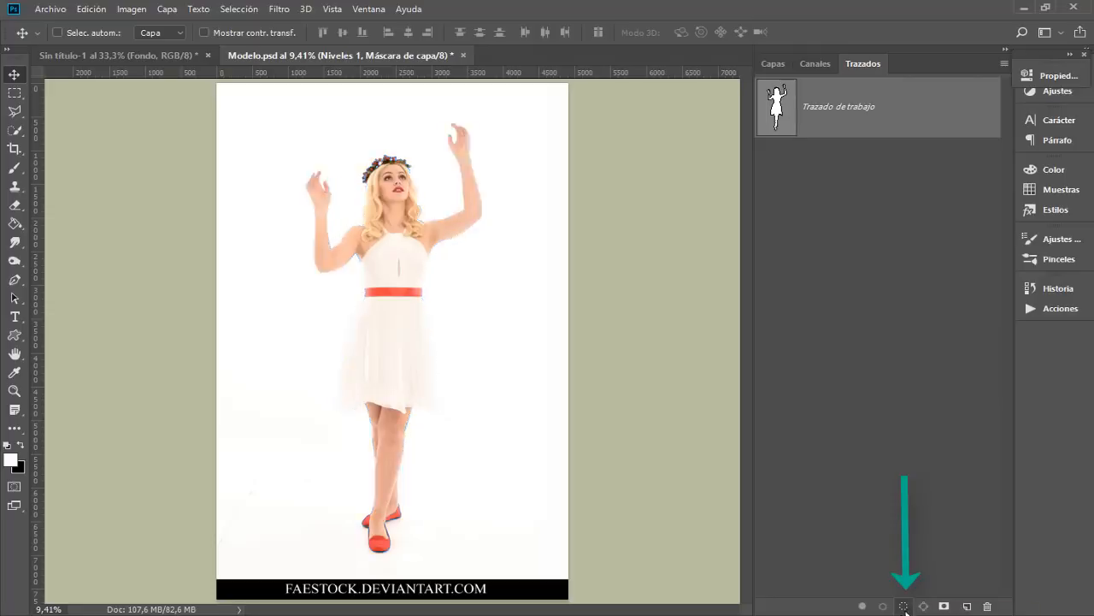
left_click(905, 605)
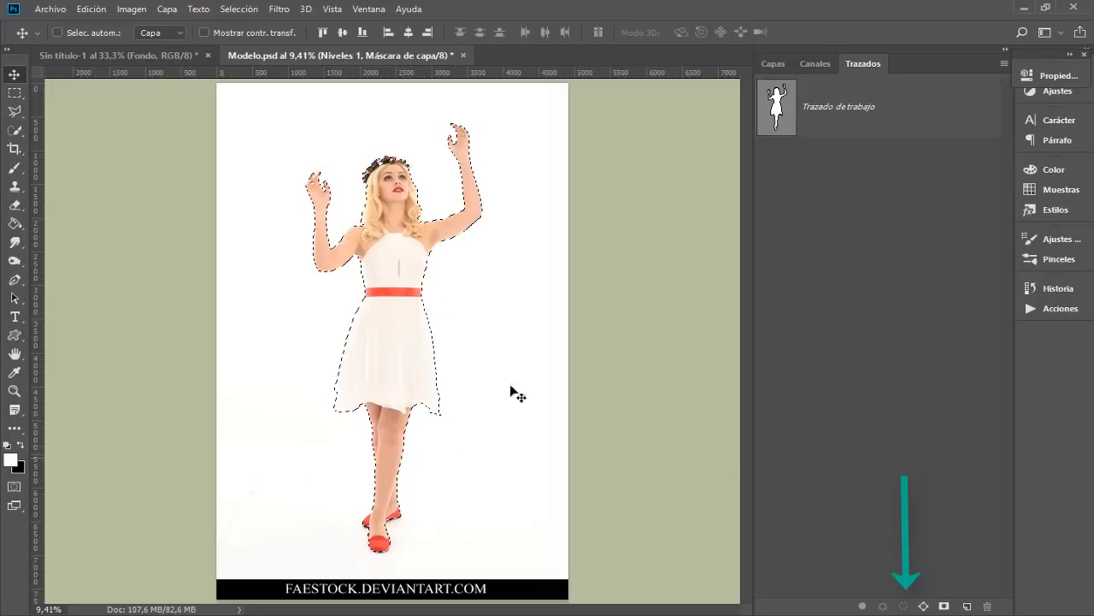
left_click(15, 279)
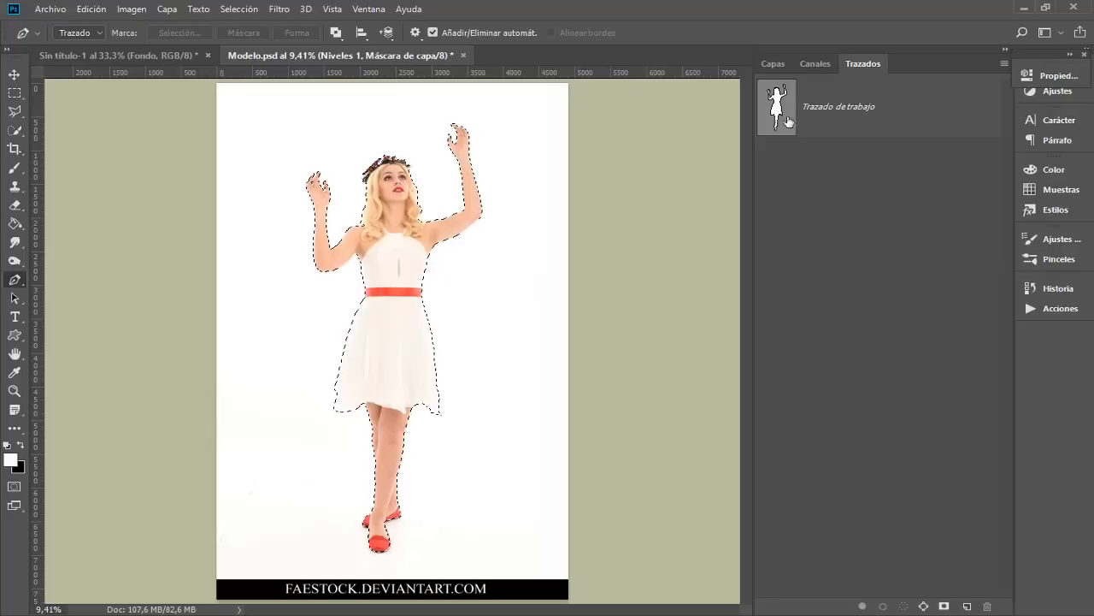
left_click(778, 63)
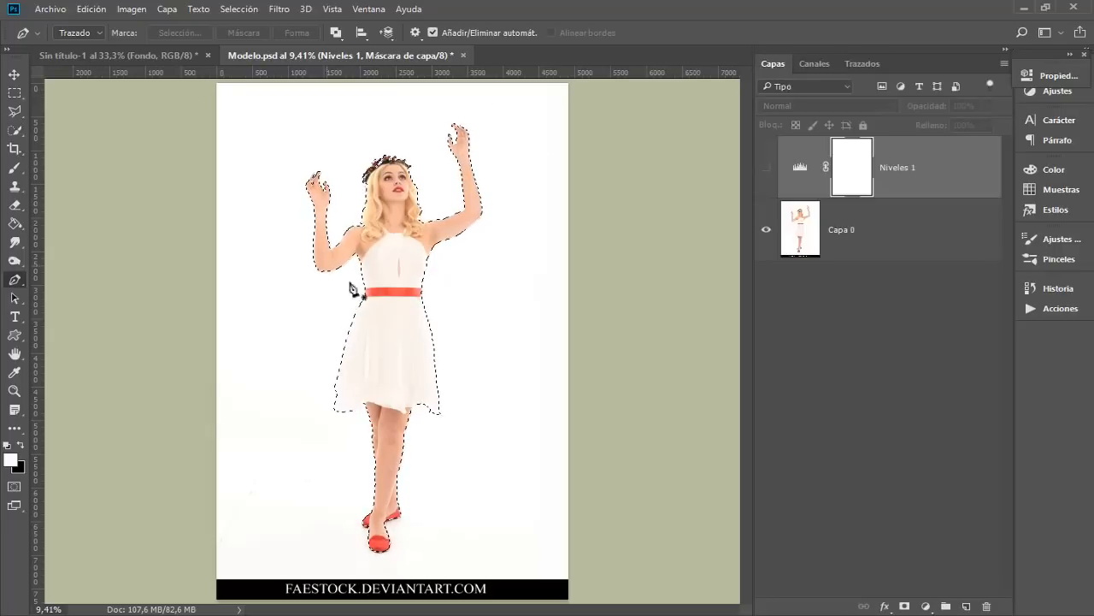
Step: Try moving the selected model with Niveles 1 active and on Capa 0, undo the move and clear the selection
left_click(14, 75)
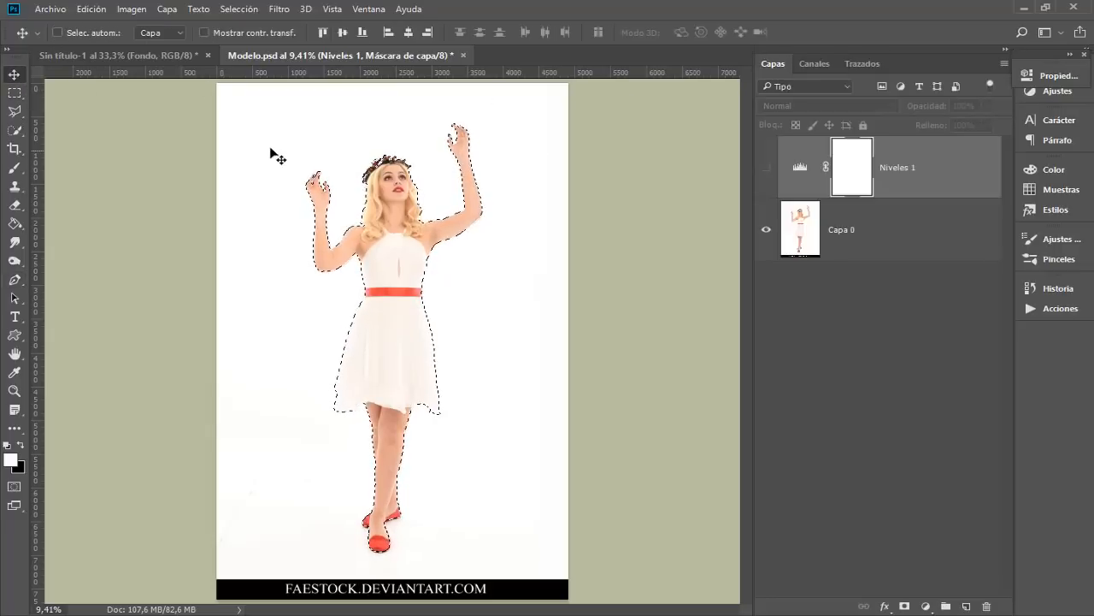
left_click(395, 299)
left_click(511, 229)
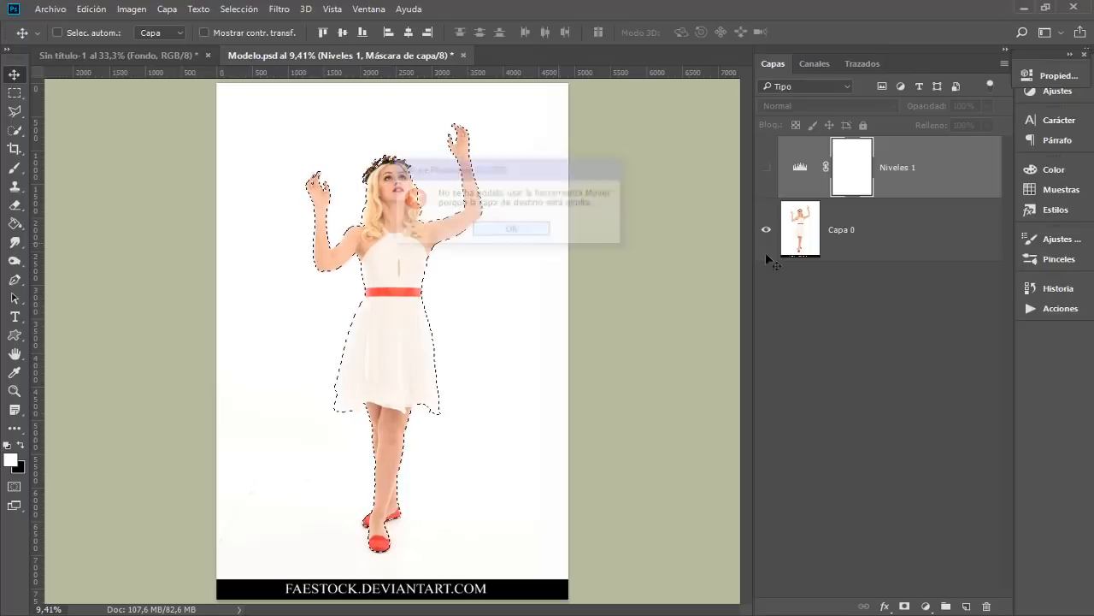
left_click(842, 244)
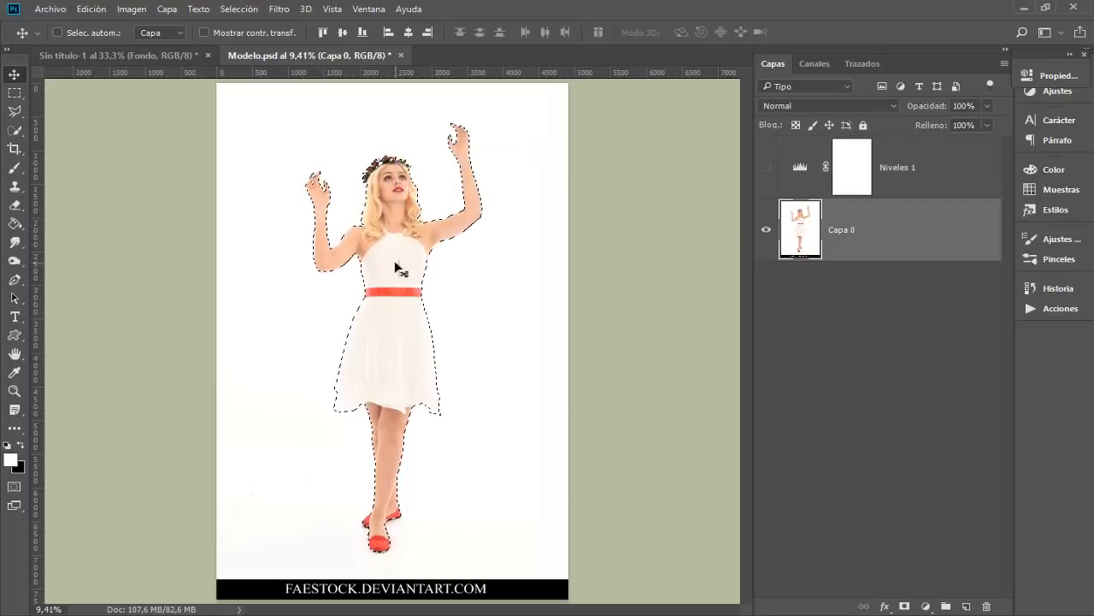
left_click_drag(395, 267, 328, 226)
left_click_drag(250, 141, 396, 266)
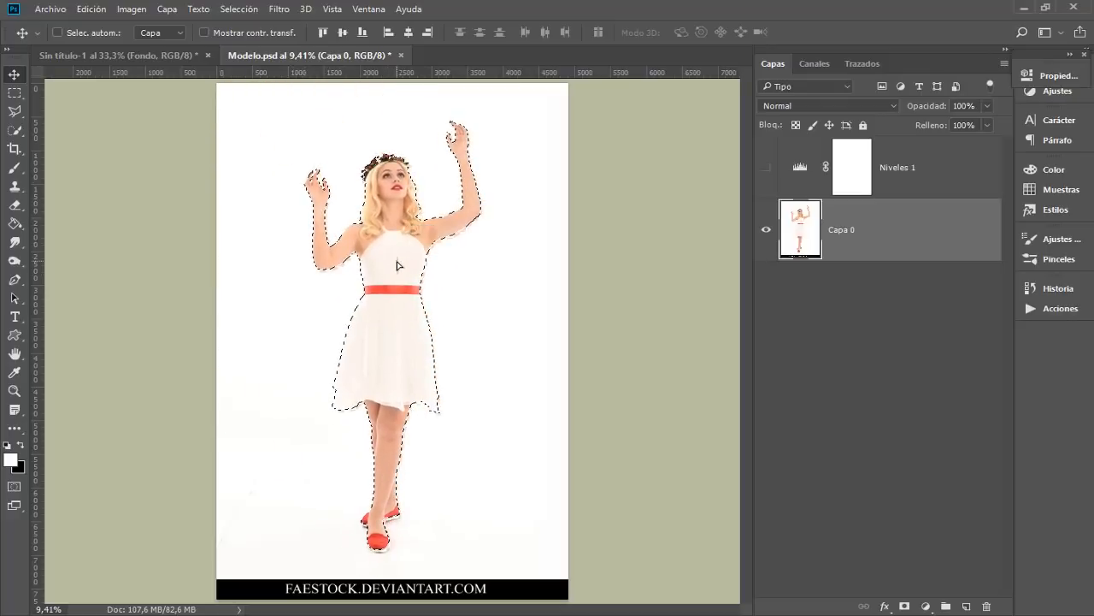
key("ctrl+z")
key("ctrl+d")
key("ctrl+shift+z")
key("ctrl+shift+z")
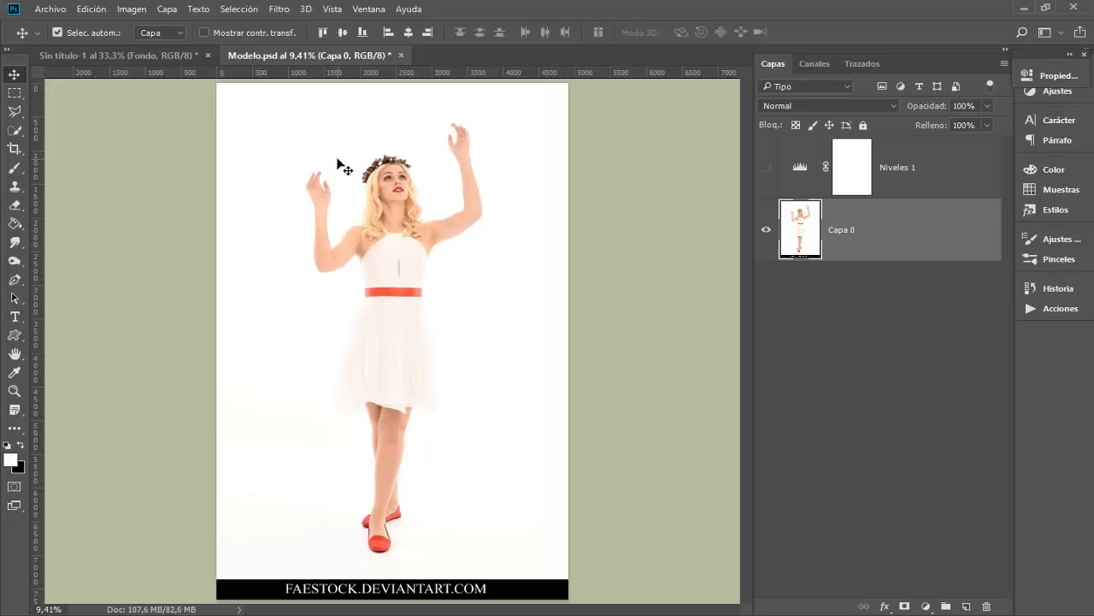
Step: Place the cut-out Modelo.png as an embedded element over the snowy forest in the Sin título-1 document
left_click(126, 54)
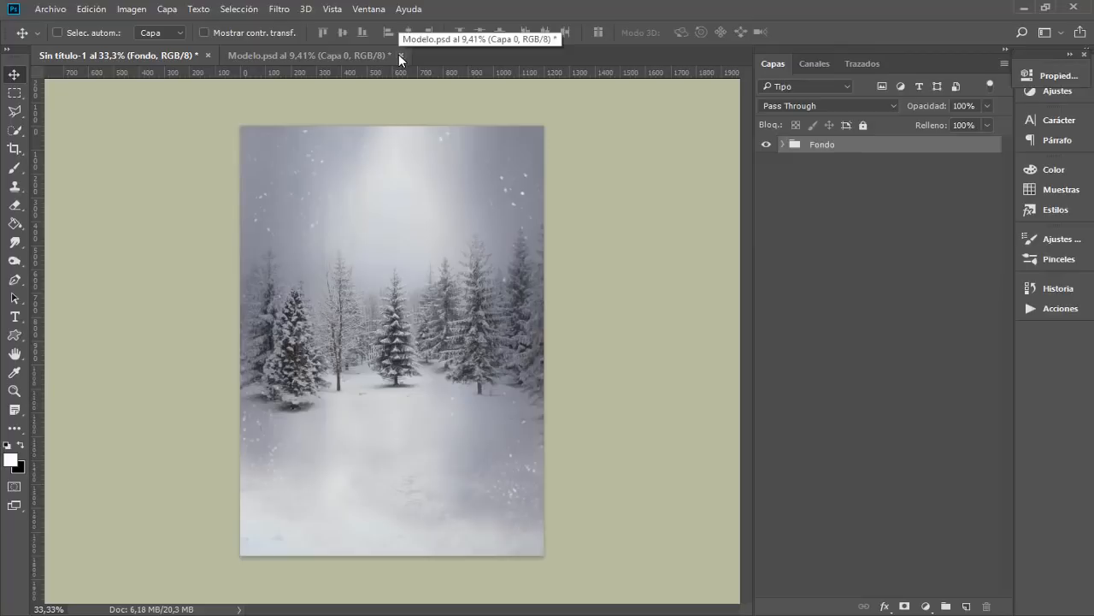
left_click(36, 8)
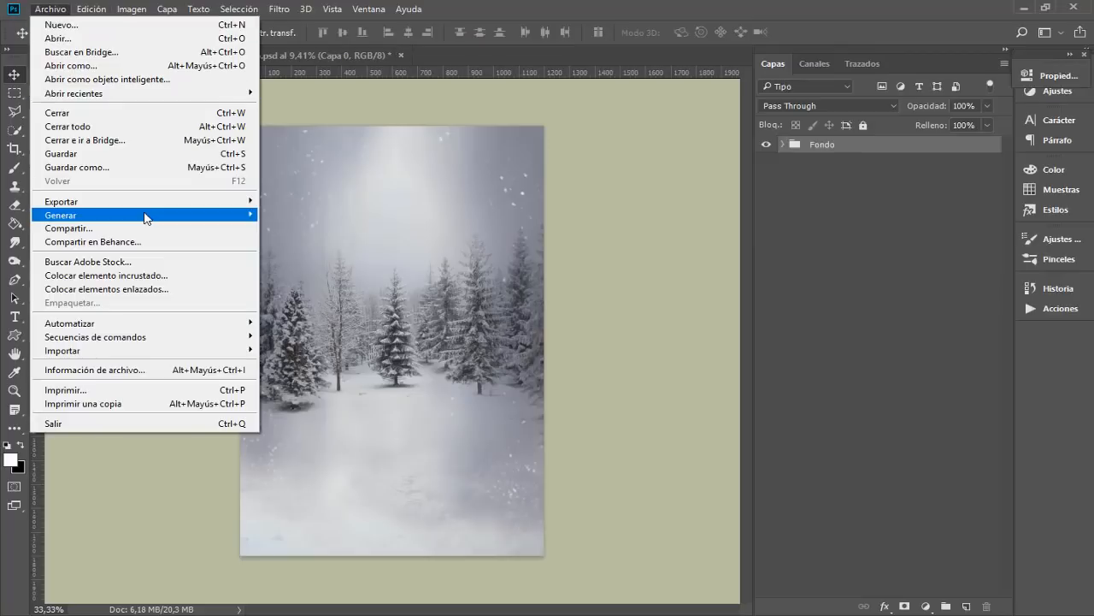
left_click(98, 275)
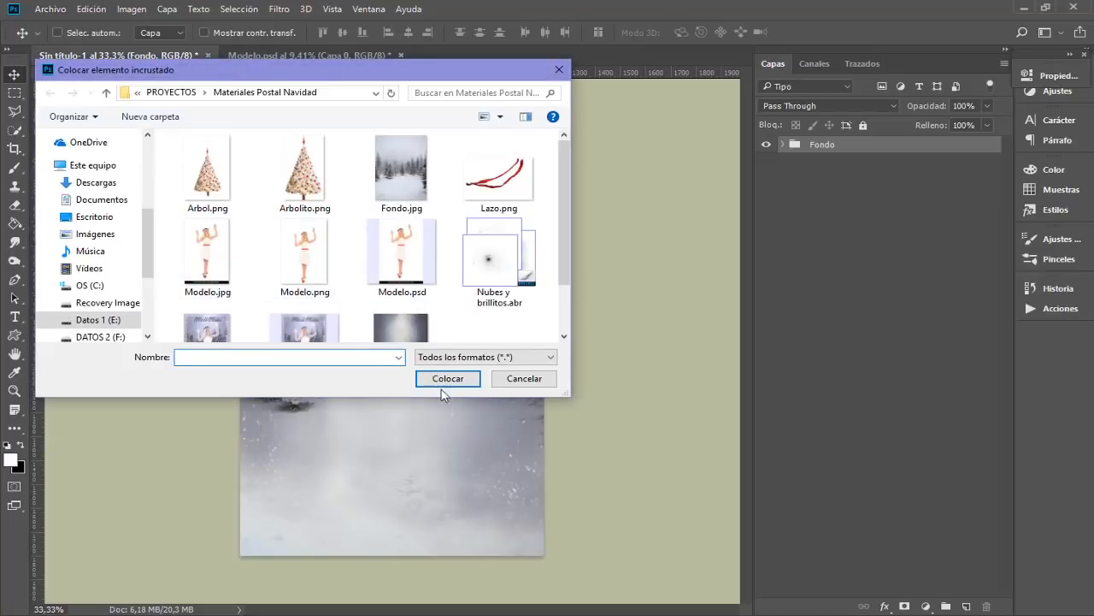
left_click(454, 381)
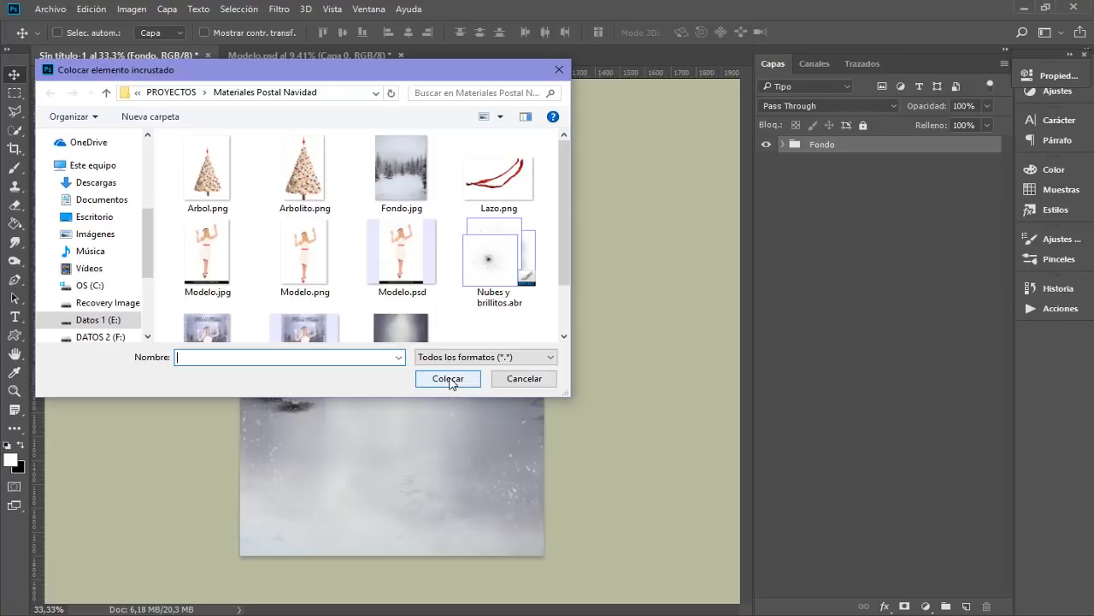
key("Return")
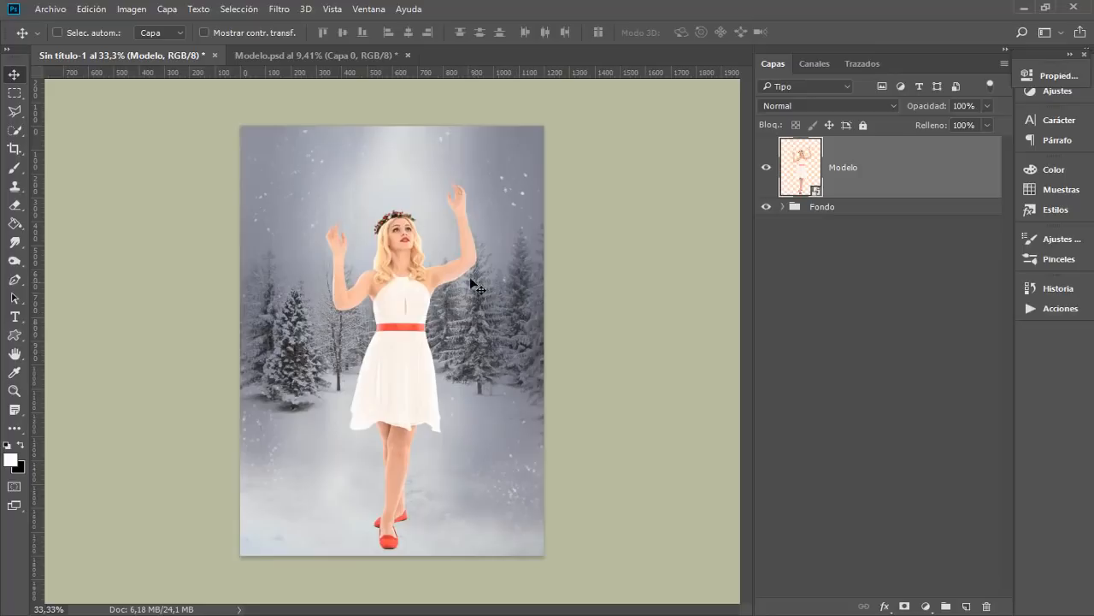
Step: Check the placed model's edges up close against the forest, and close the Modelo.psd document
key("ctrl+plus")
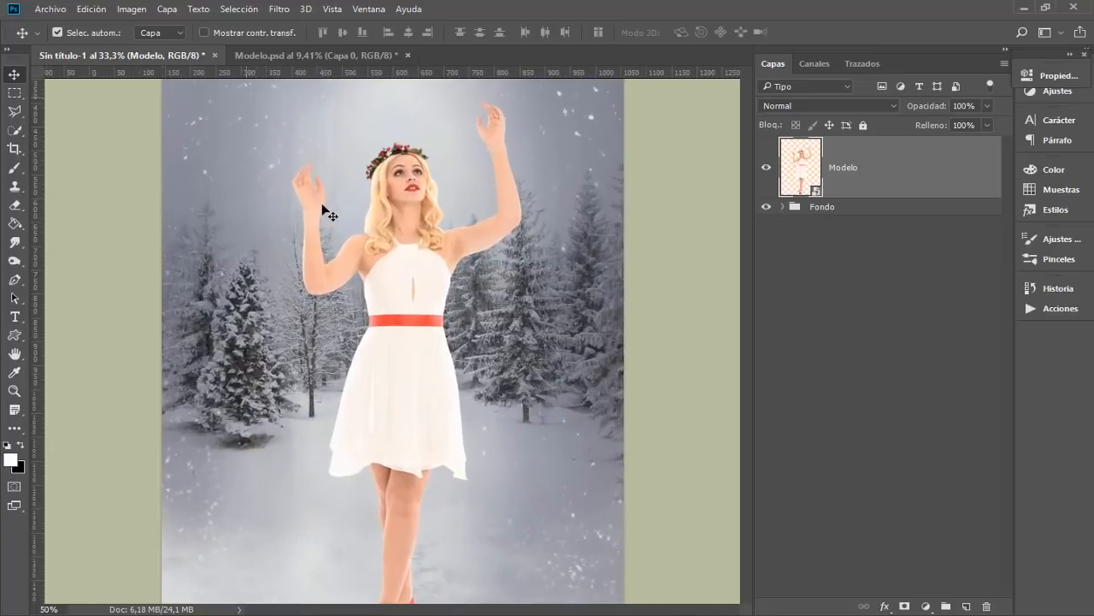
key("ctrl+plus")
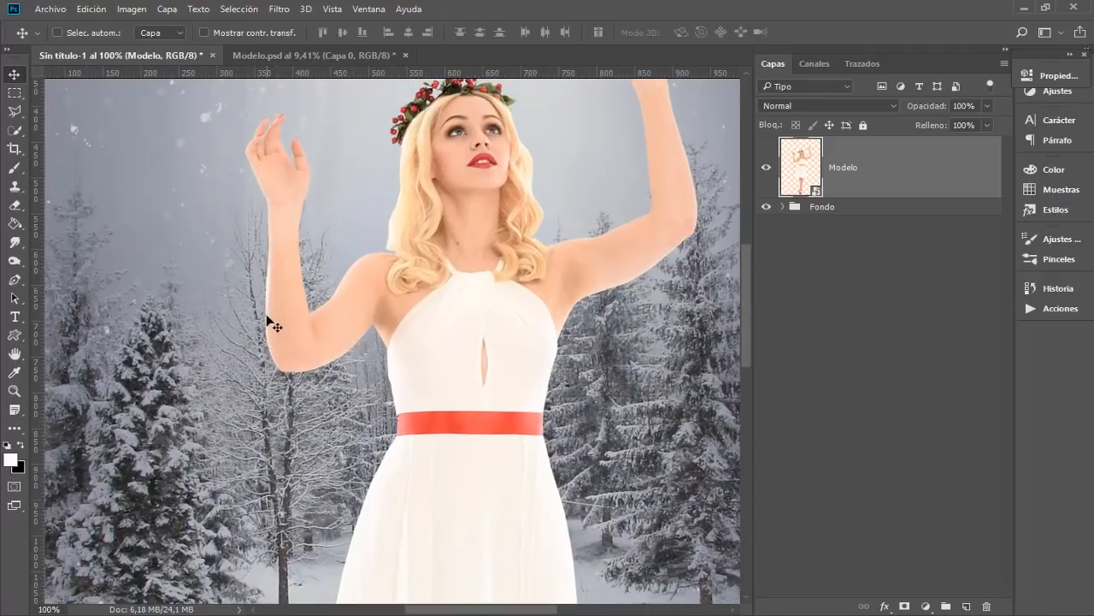
left_click_drag(518, 264, 421, 339)
key("ctrl+minus")
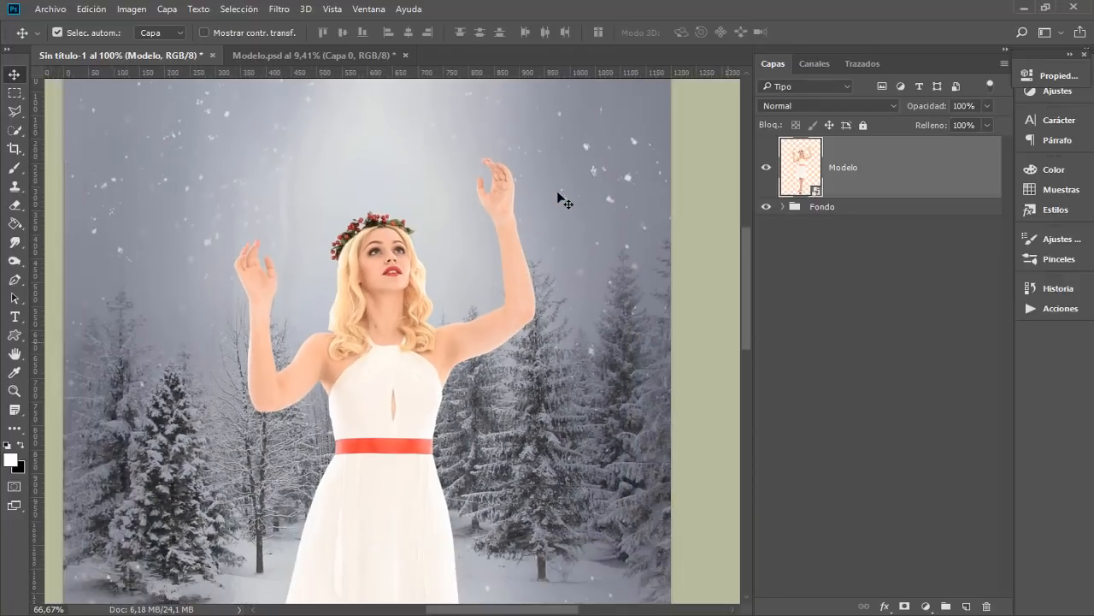
key("ctrl+0")
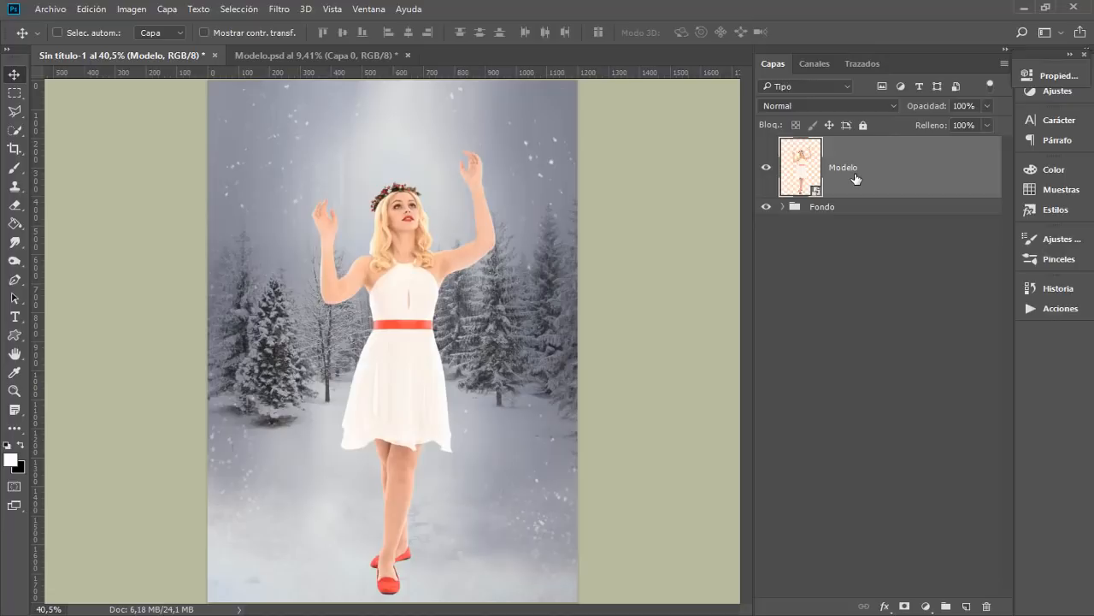
left_click(336, 56)
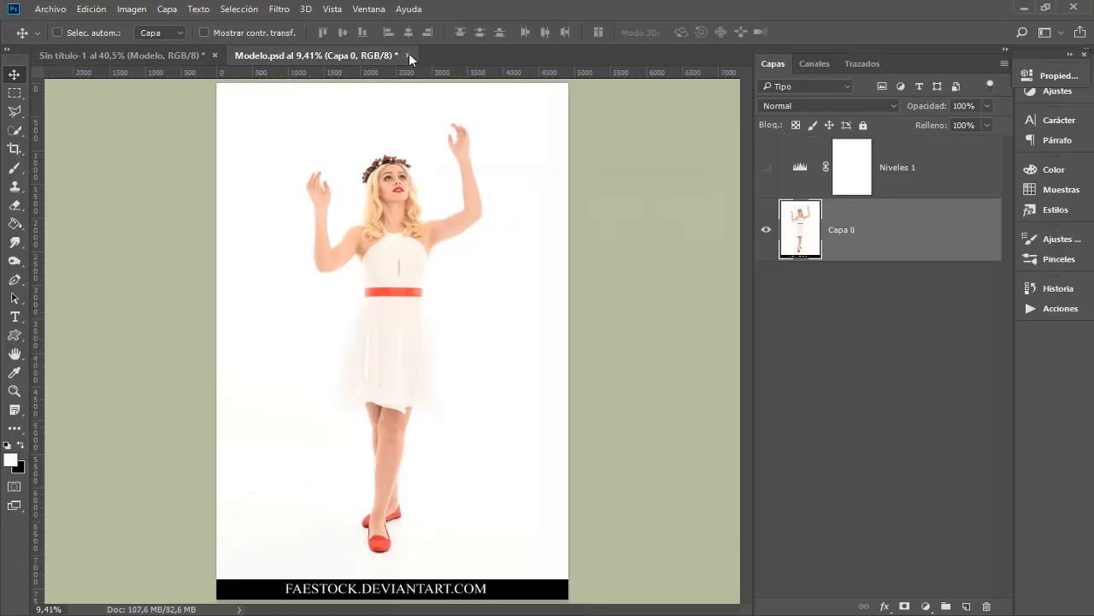
left_click(410, 55)
left_click(566, 233)
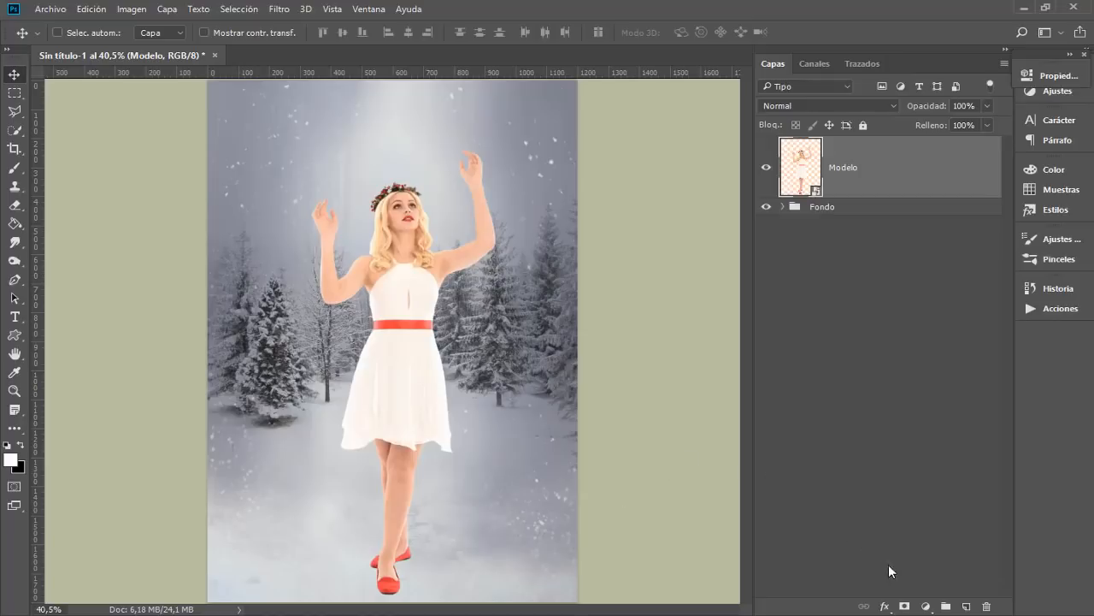
Step: Add a Tono/saturación adjustment clipped to the Modelo layer with saturation -34, and compare the model with and without it
left_click(925, 606)
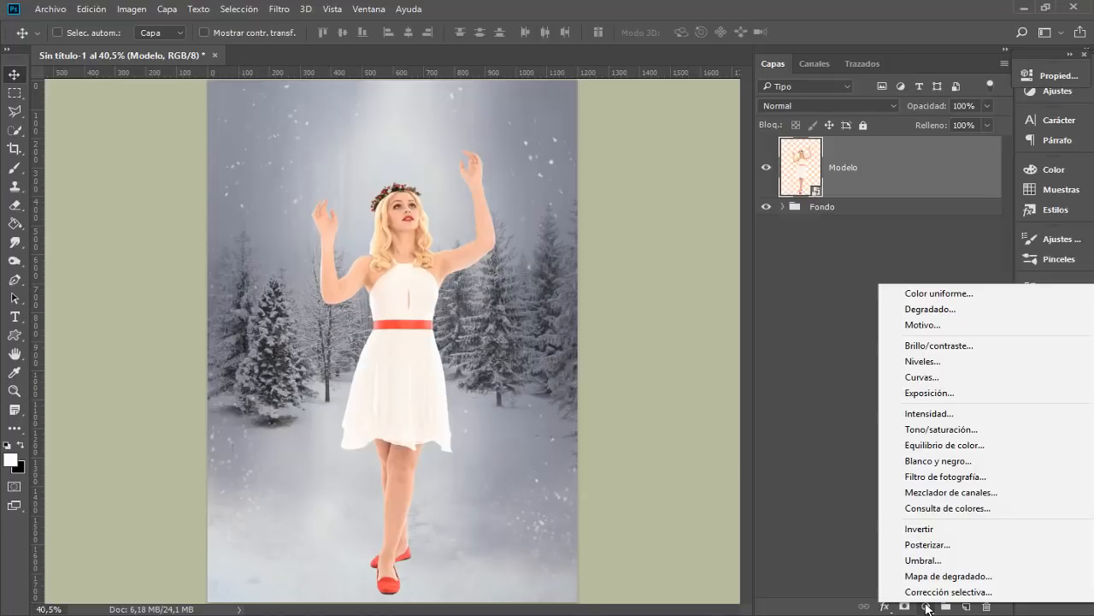
left_click(935, 430)
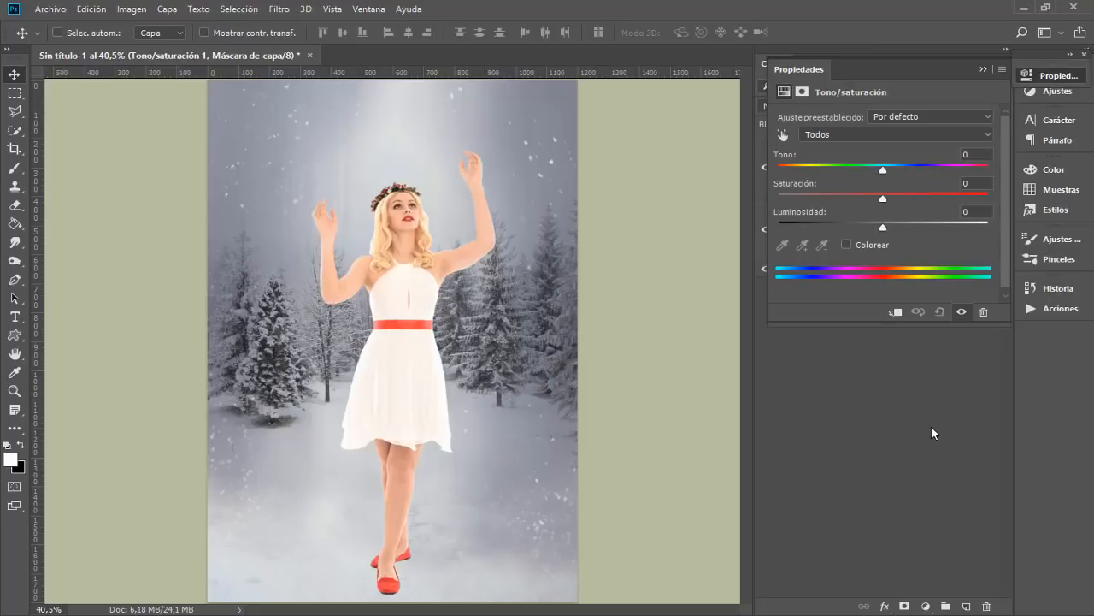
left_click(896, 315)
left_click_drag(882, 195, 850, 203)
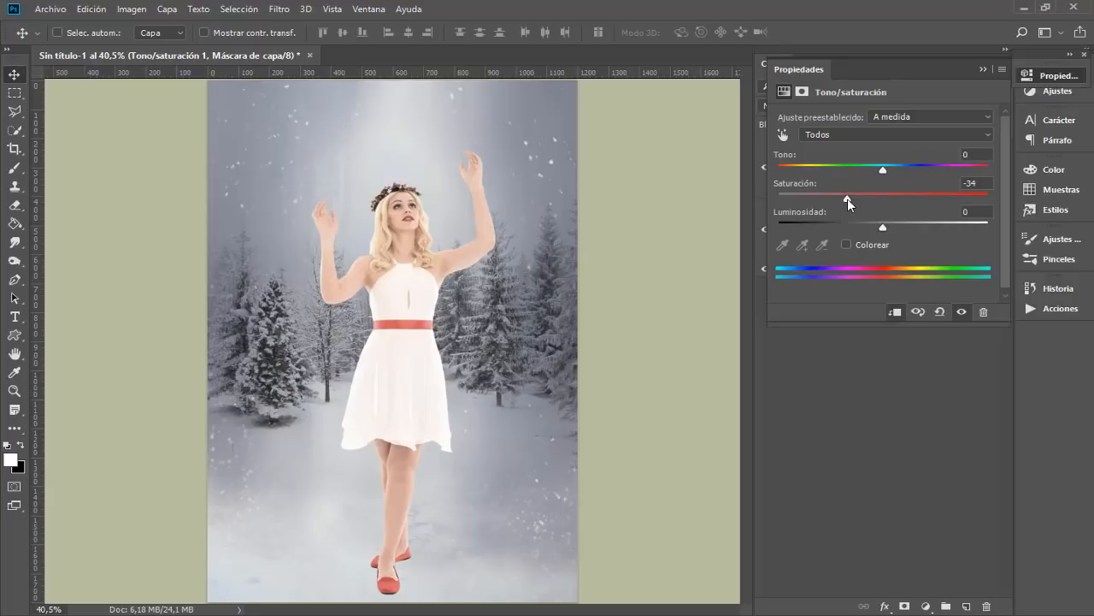
left_click(1057, 77)
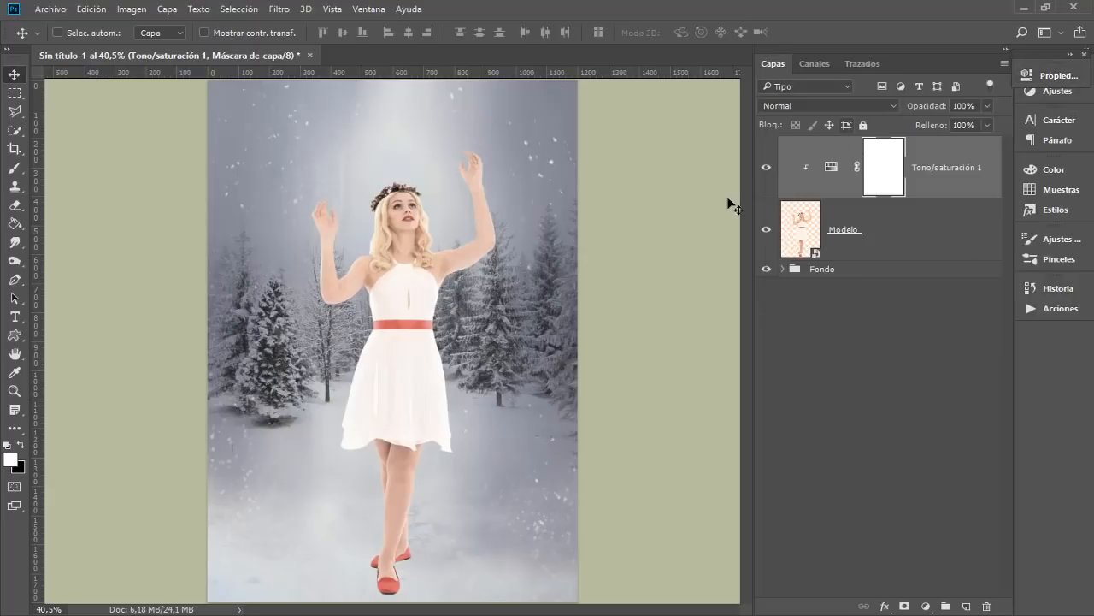
left_click(767, 168)
left_click(768, 169)
Step: Place Arbol.png as an embedded element above the model and her saturation adjustment
left_click(51, 12)
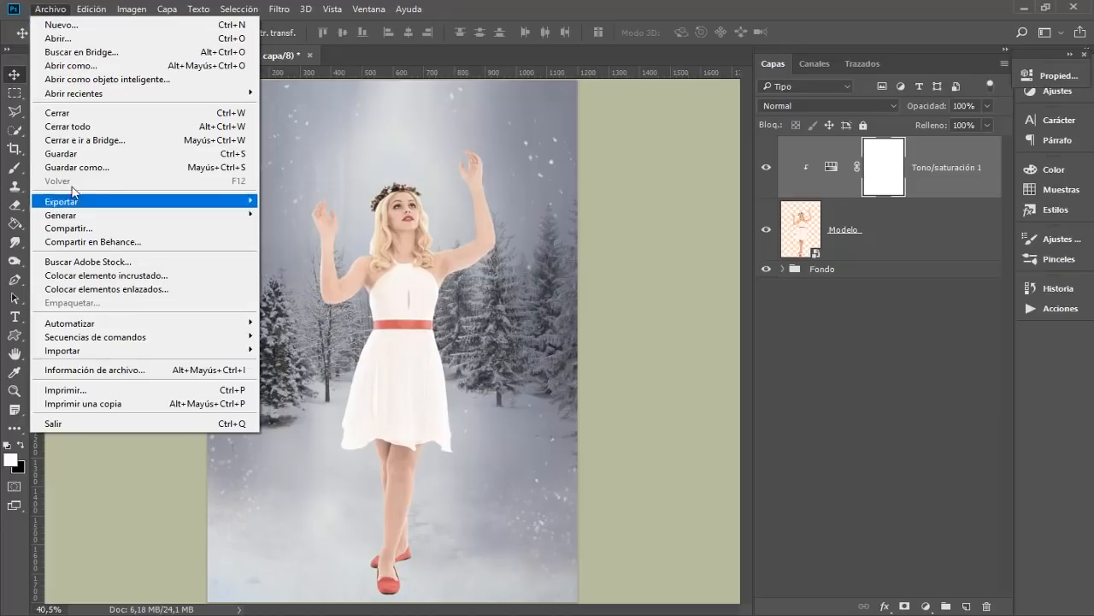
left_click(88, 274)
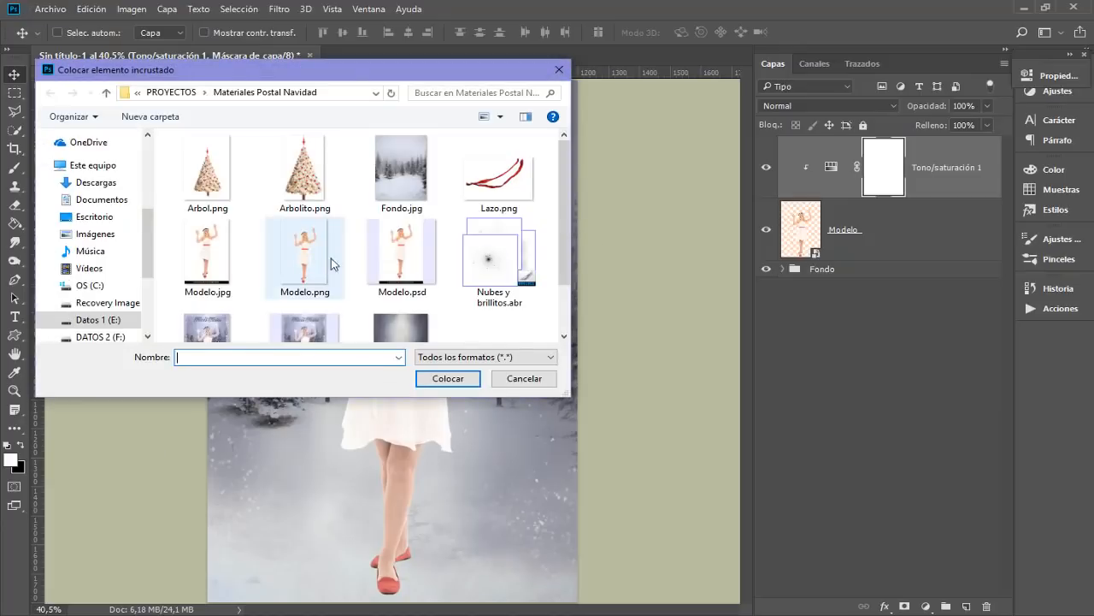
left_click(309, 181)
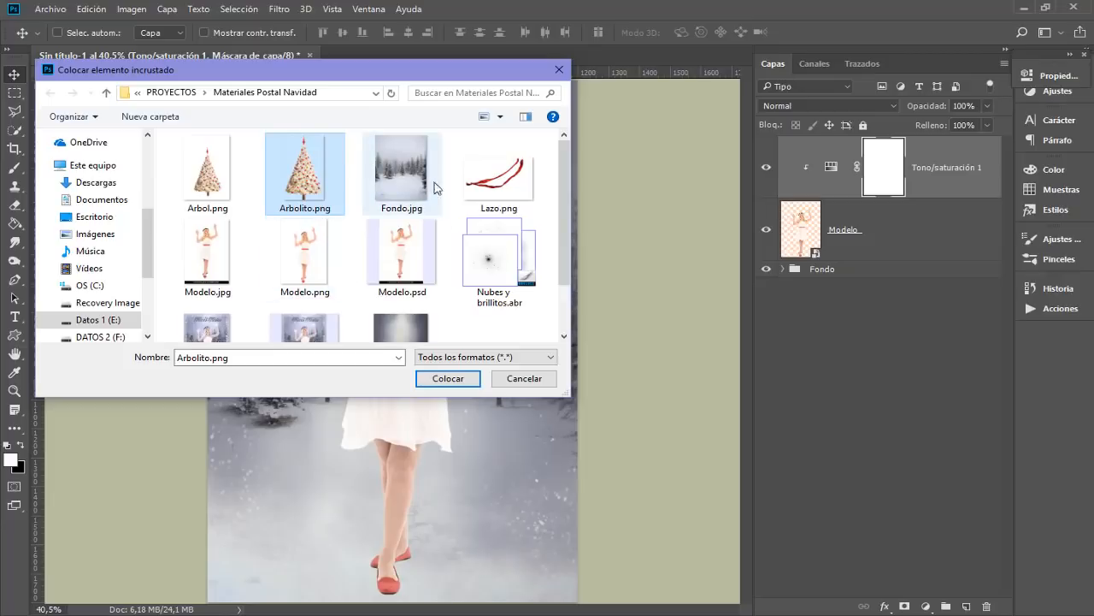
left_click(207, 171)
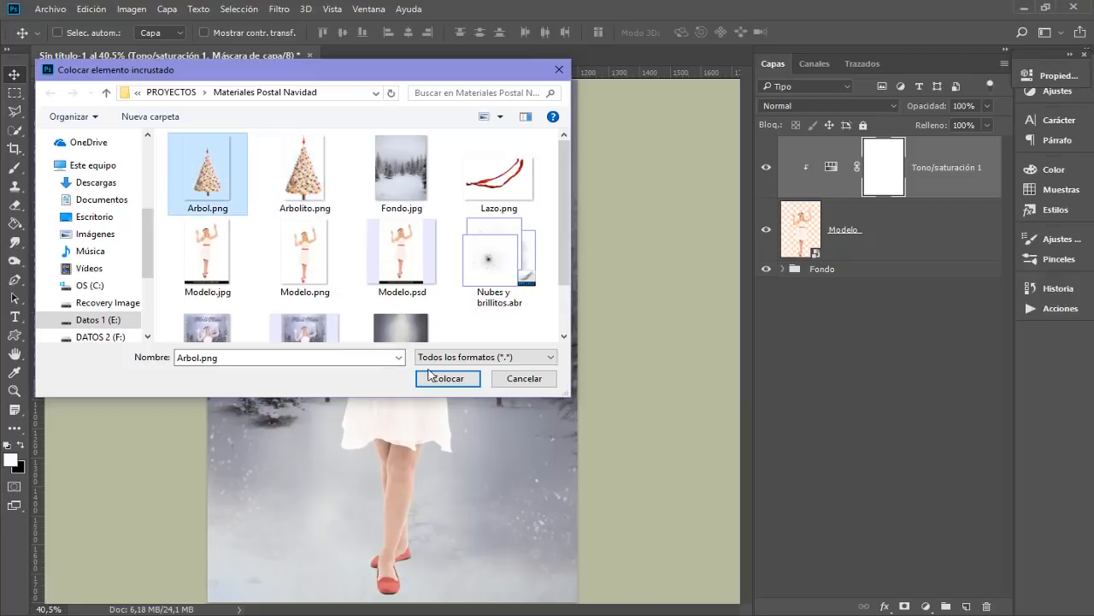
left_click(431, 377)
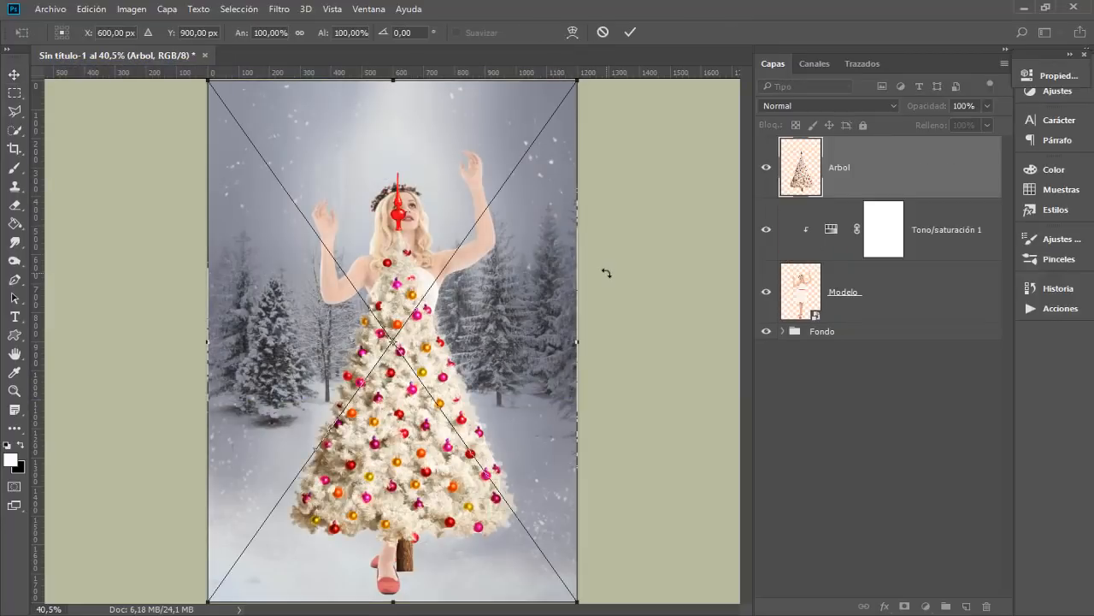
Step: Try shifting the placed tree 10 px left and 60 px down over the model, and undo the move
key("ctrl+minus")
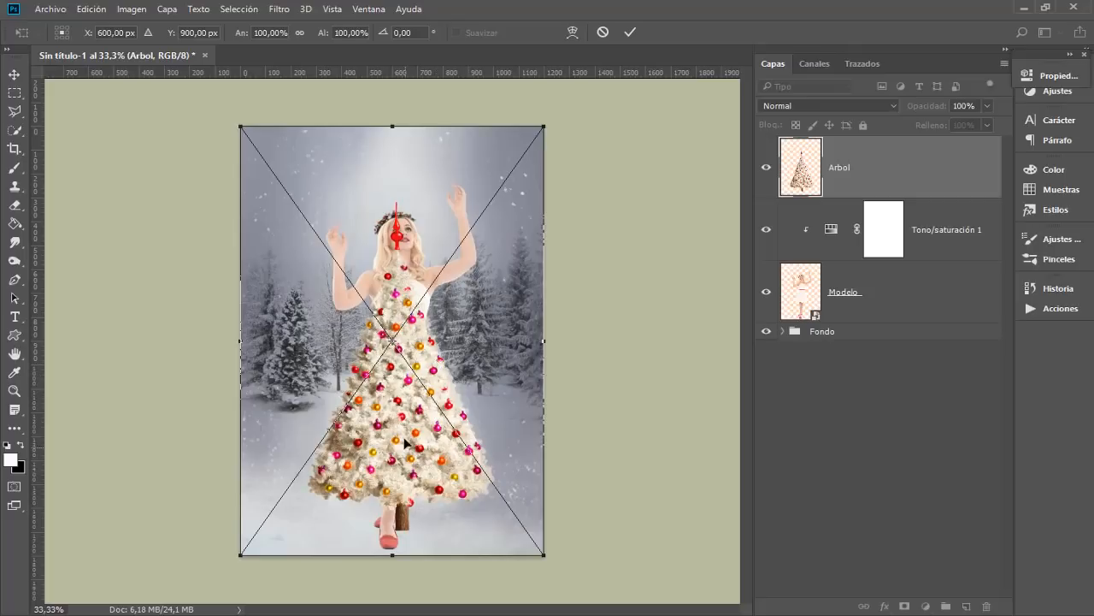
mouse_move(411, 438)
left_mouse_down()
mouse_move(412, 488)
mouse_move(405, 451)
left_mouse_up()
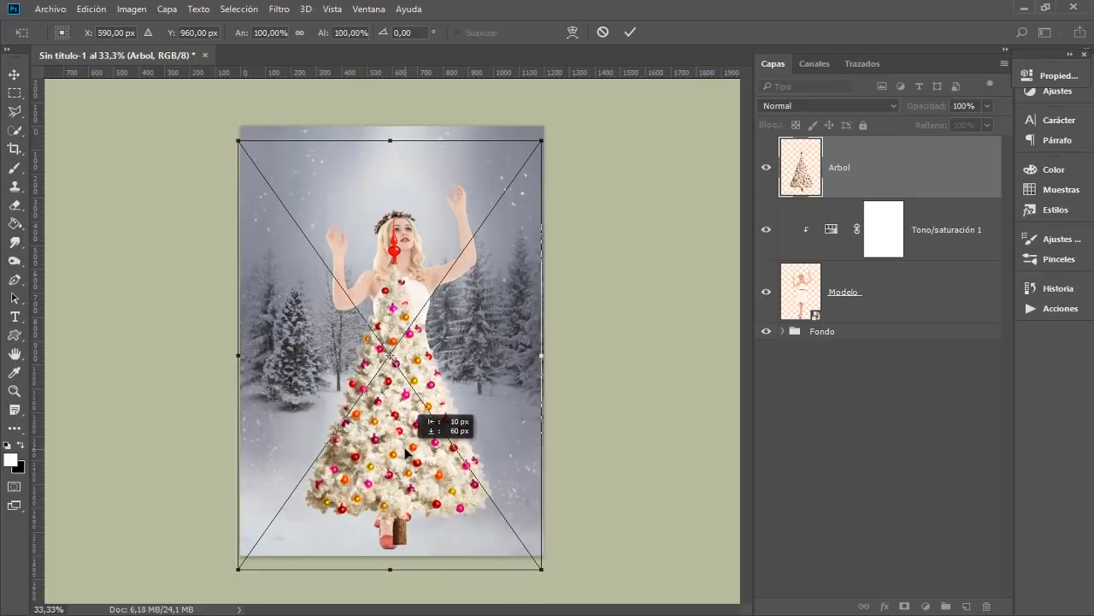
left_click_drag(406, 452, 405, 451)
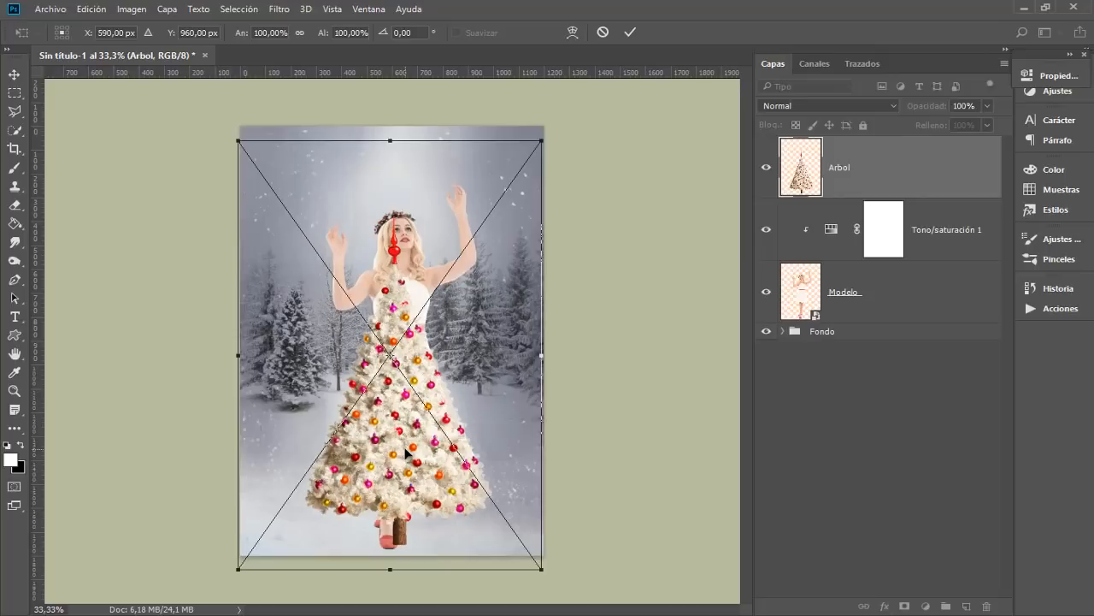
key("ctrl+z")
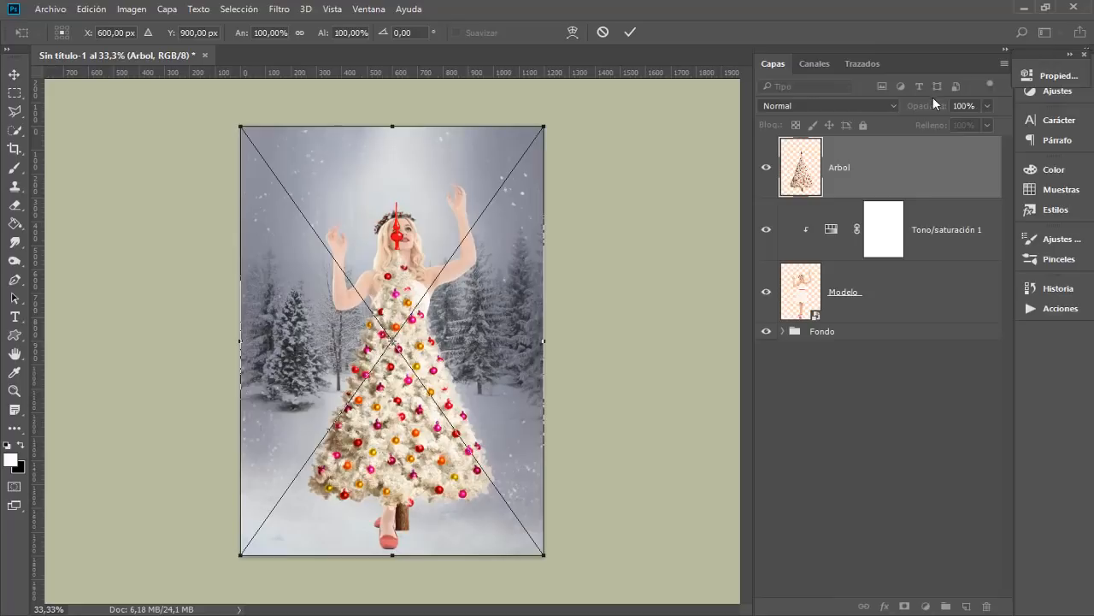
Step: Preview the tree over the model at 44% opacity, restore it to 100% and commit the placement
left_click_drag(935, 109, 891, 111)
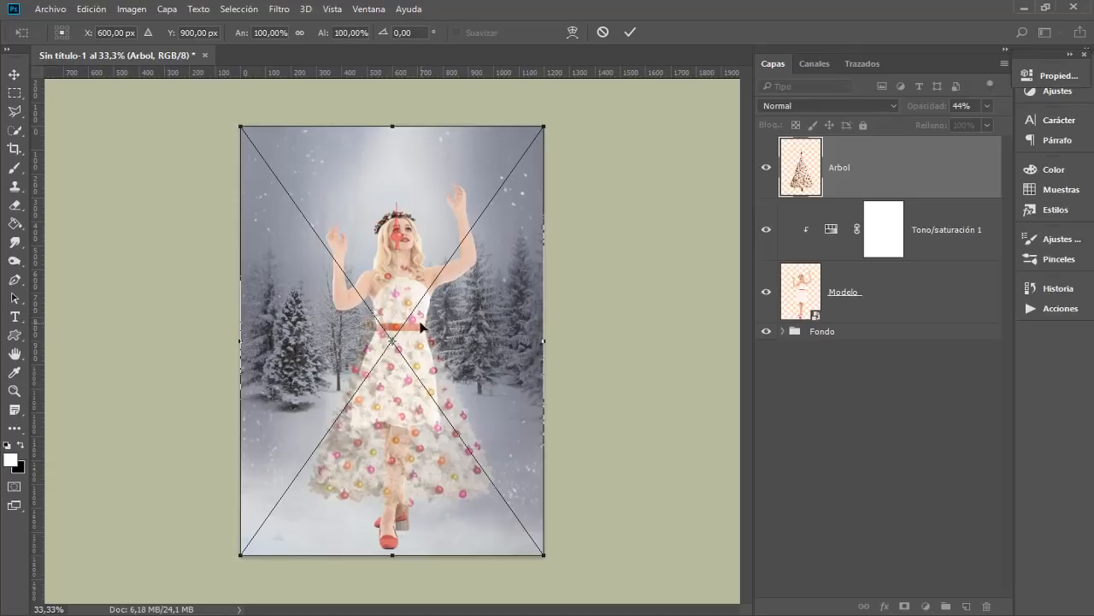
left_click_drag(912, 107, 990, 108)
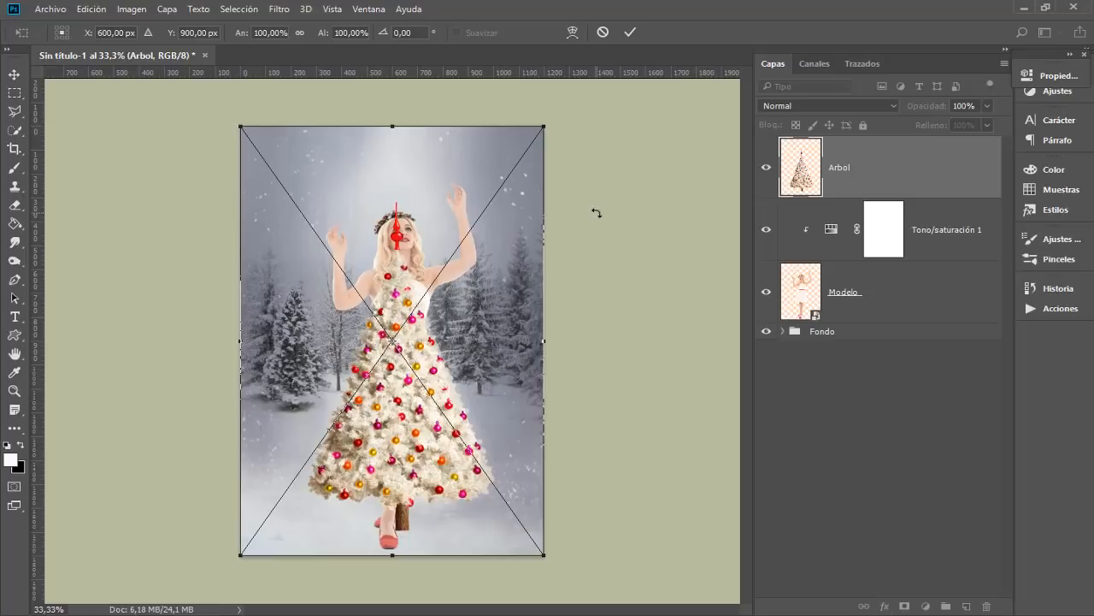
key("Return")
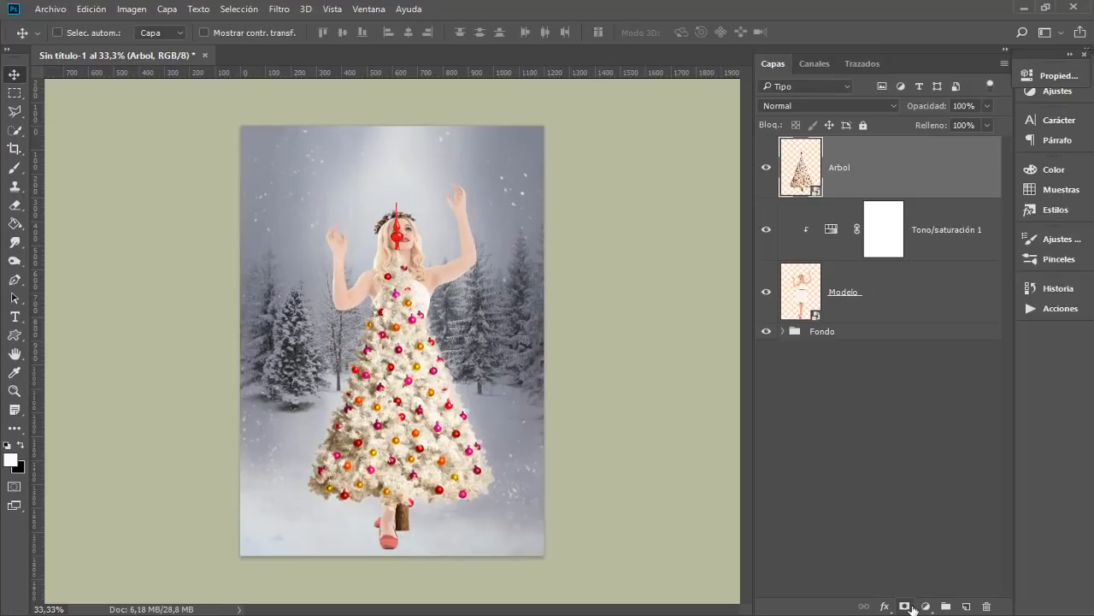
Step: Add a layer mask to the Arbol layer
left_click(905, 606)
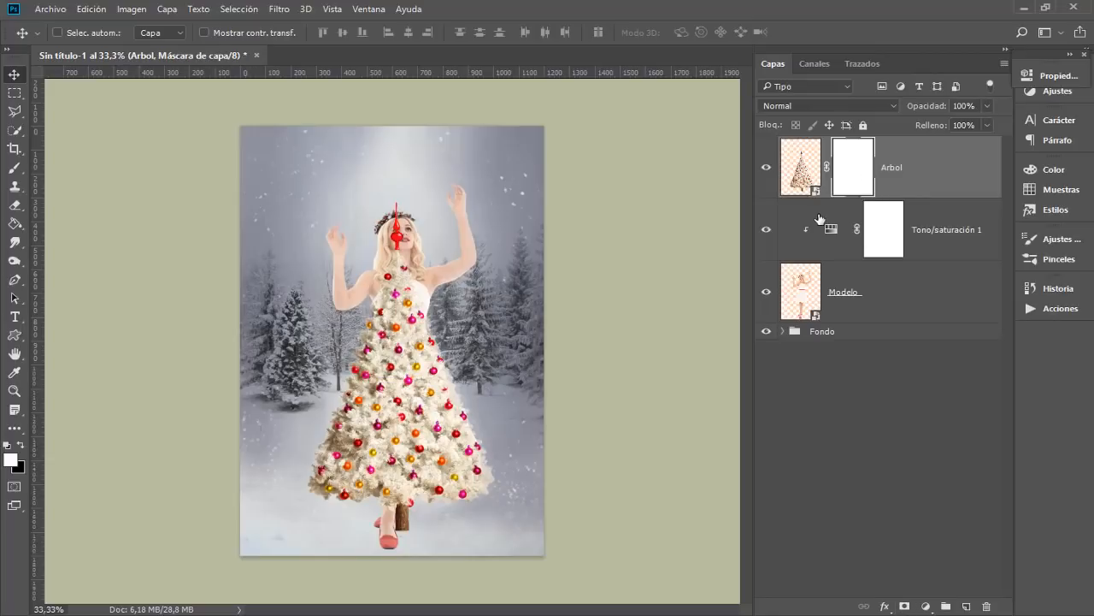
key("ctrl+plus")
key("ctrl+plus")
key("ctrl+plus")
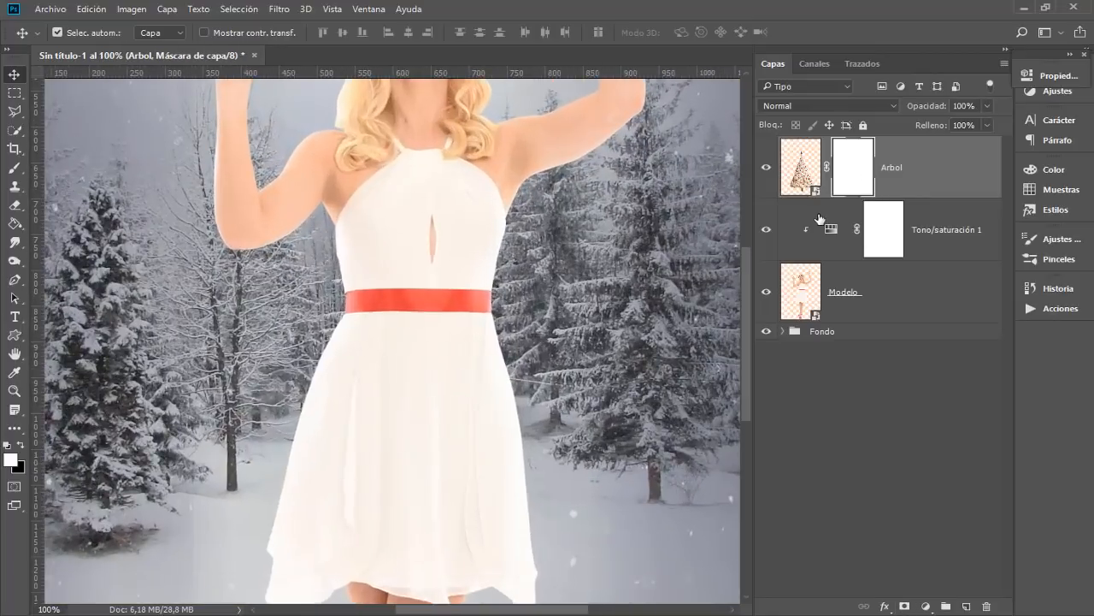
left_click_drag(457, 412, 423, 94)
key("ctrl+plus")
scroll(425, 334, "down", 5)
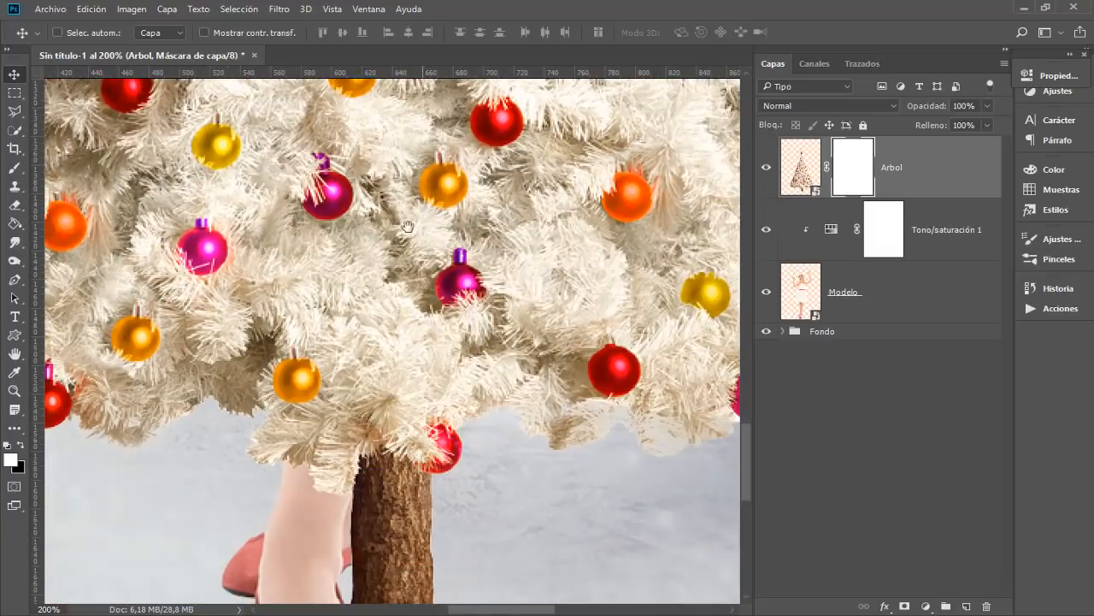
scroll(426, 334, "down", 3)
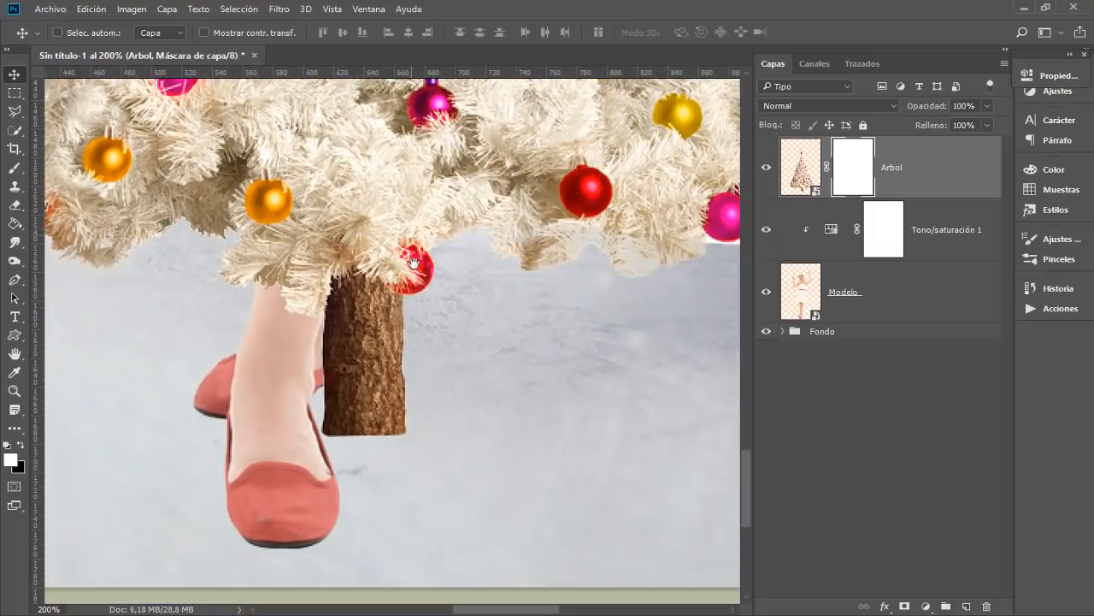
Step: Set up a small soft round brush with black as the foreground colour and 100% opacity for painting on the mask
left_click(25, 169)
right_click(19, 169)
left_click(99, 166)
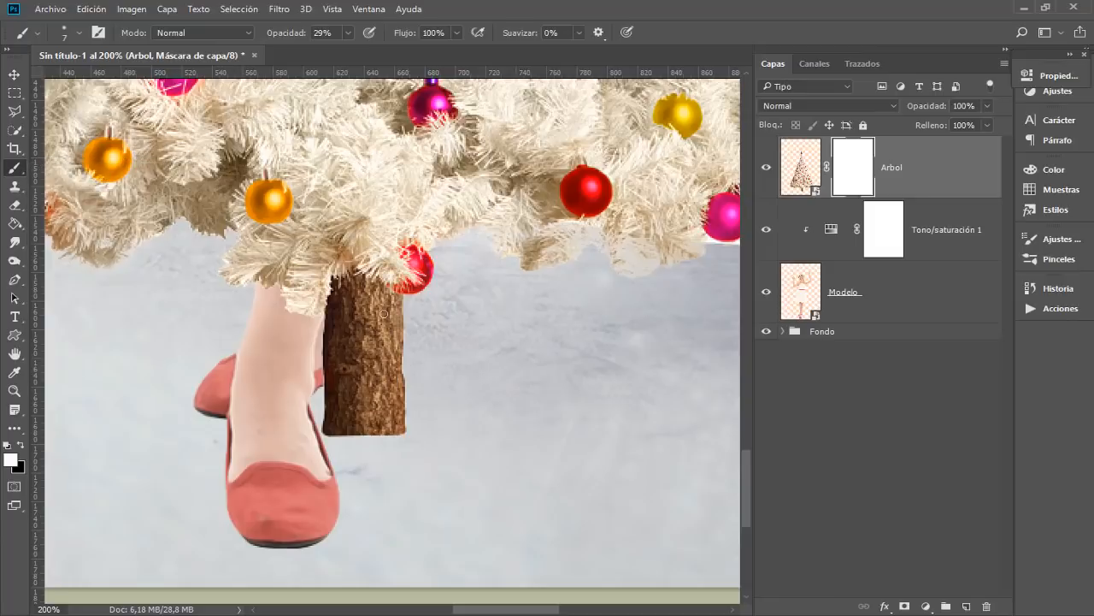
right_click(342, 275)
left_click(386, 417)
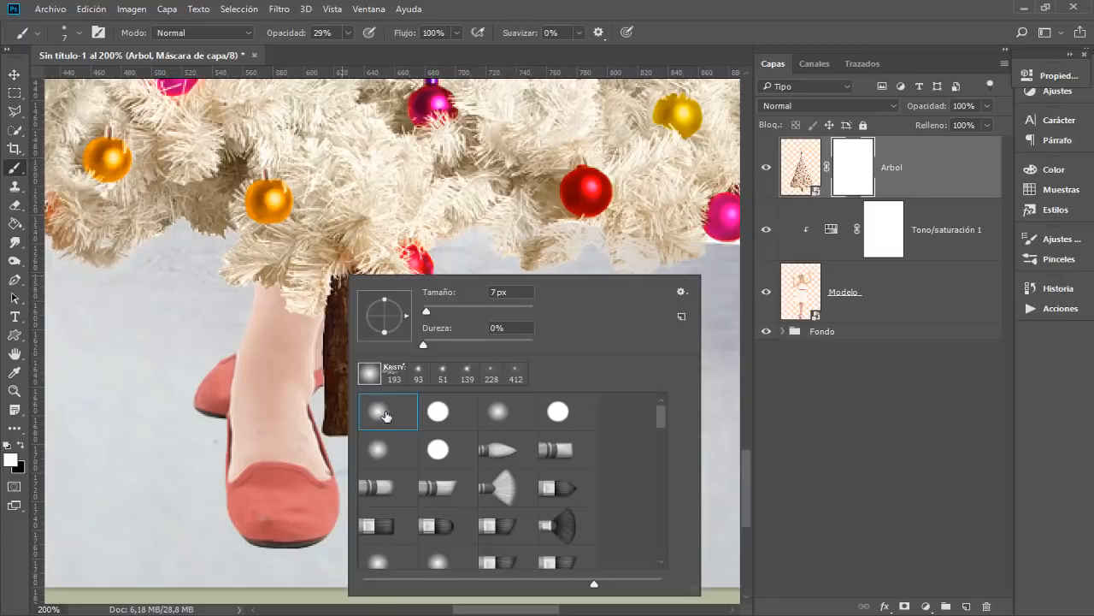
right_click(212, 333, "alt")
left_click(22, 445)
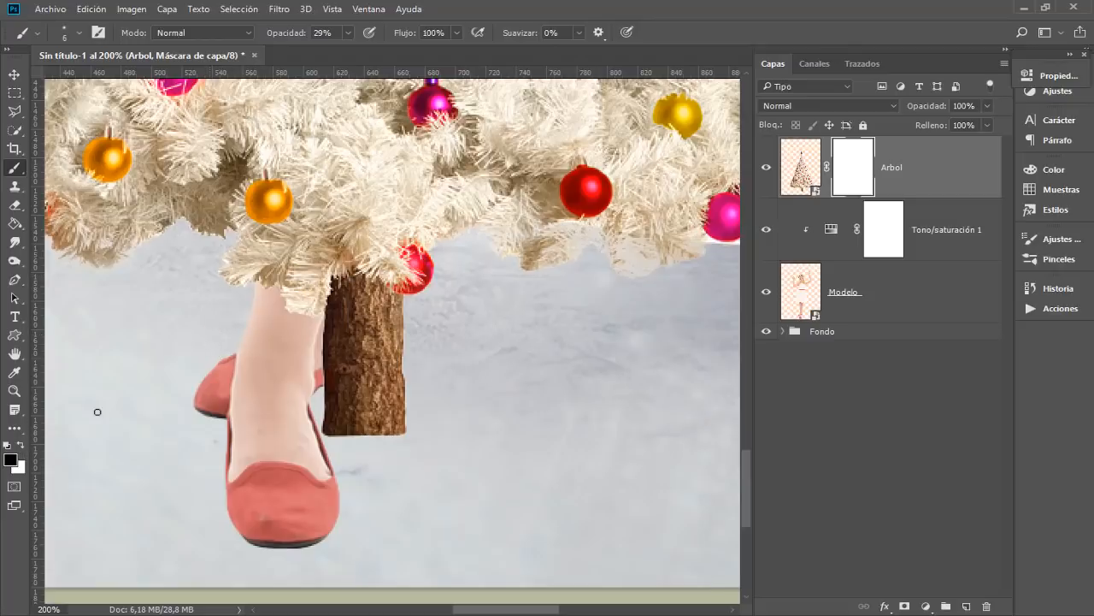
left_click_drag(282, 34, 383, 35)
Step: Mask out the tree trunk covering the model's rear foot, using a brush of about 9 px
right_click(337, 439, "alt")
mouse_move(299, 439)
left_mouse_down()
mouse_move(393, 386)
mouse_move(313, 386)
mouse_move(419, 383)
mouse_move(358, 338)
mouse_move(452, 325)
mouse_move(413, 351)
mouse_move(385, 323)
mouse_move(342, 344)
left_mouse_up()
right_click(342, 343, "alt")
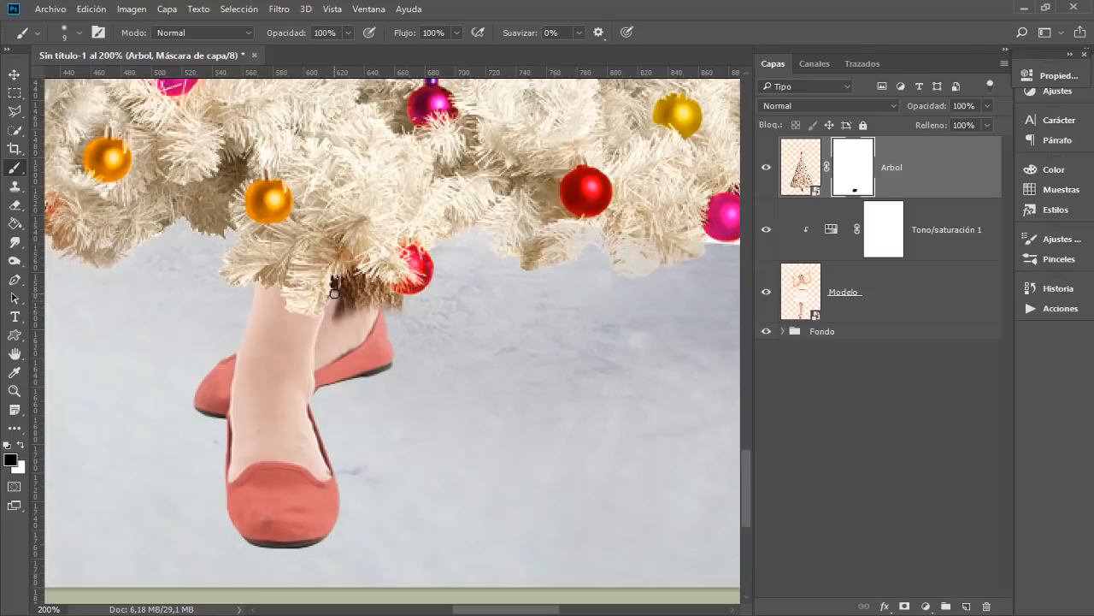
mouse_move(334, 285)
left_mouse_down()
mouse_move(330, 326)
mouse_move(410, 294)
left_mouse_up()
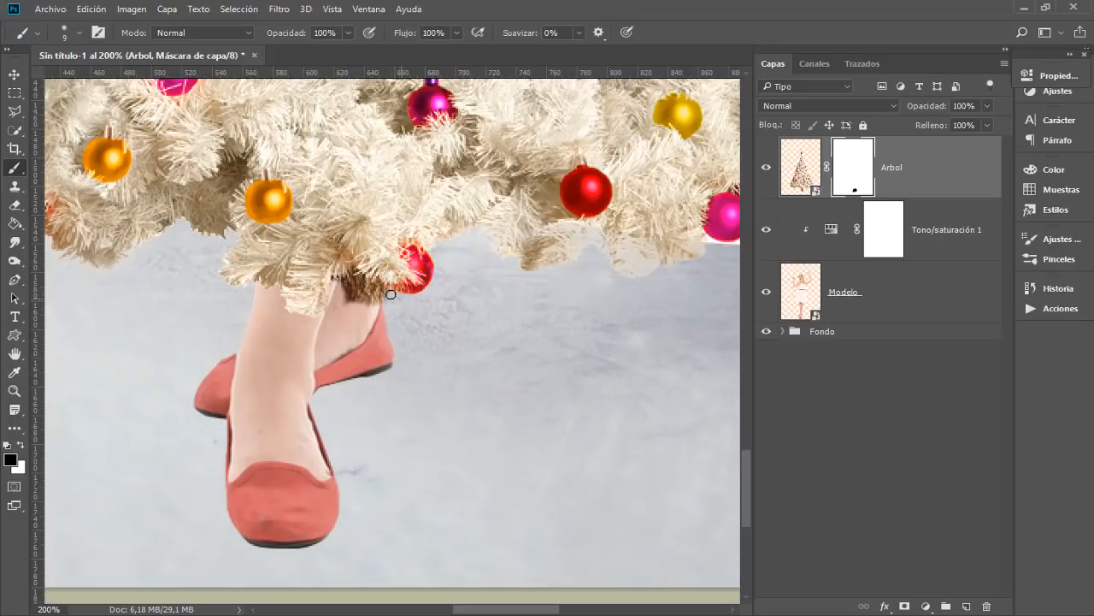
mouse_move(383, 293)
left_mouse_down()
mouse_move(350, 297)
mouse_move(350, 379)
left_mouse_up()
Step: Refine the mask under the lowest branches, hiding the trunk remains above the model's rear ankle with 1 to 5 px brushes
key("ctrl+plus")
left_click_drag(325, 324, 317, 327)
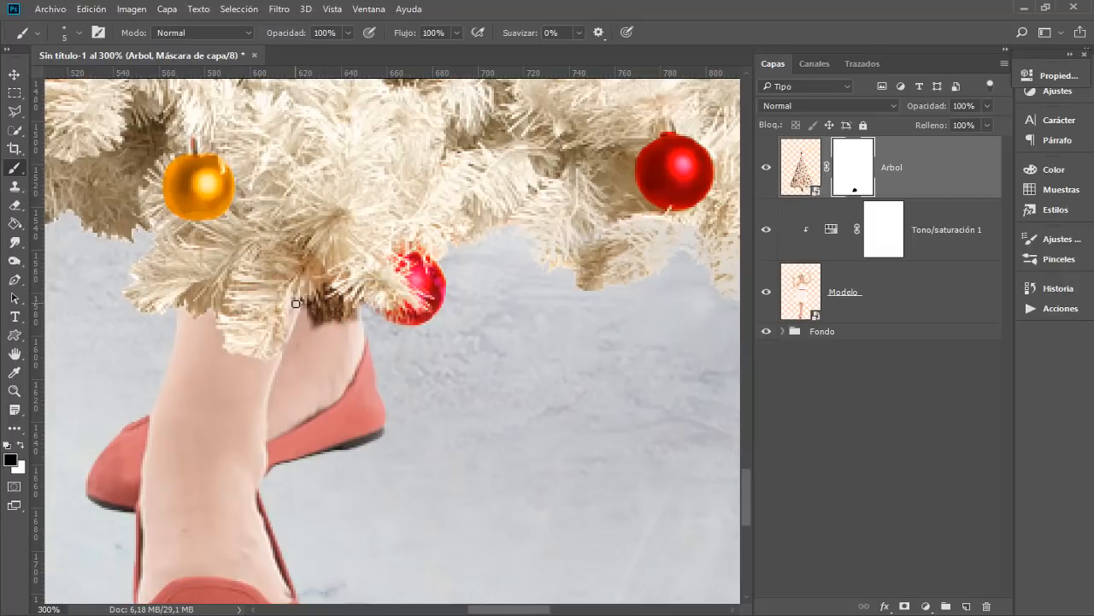
mouse_move(308, 302)
left_mouse_down()
mouse_move(343, 295)
mouse_move(360, 318)
mouse_move(312, 317)
left_mouse_up()
right_click(337, 312, "alt")
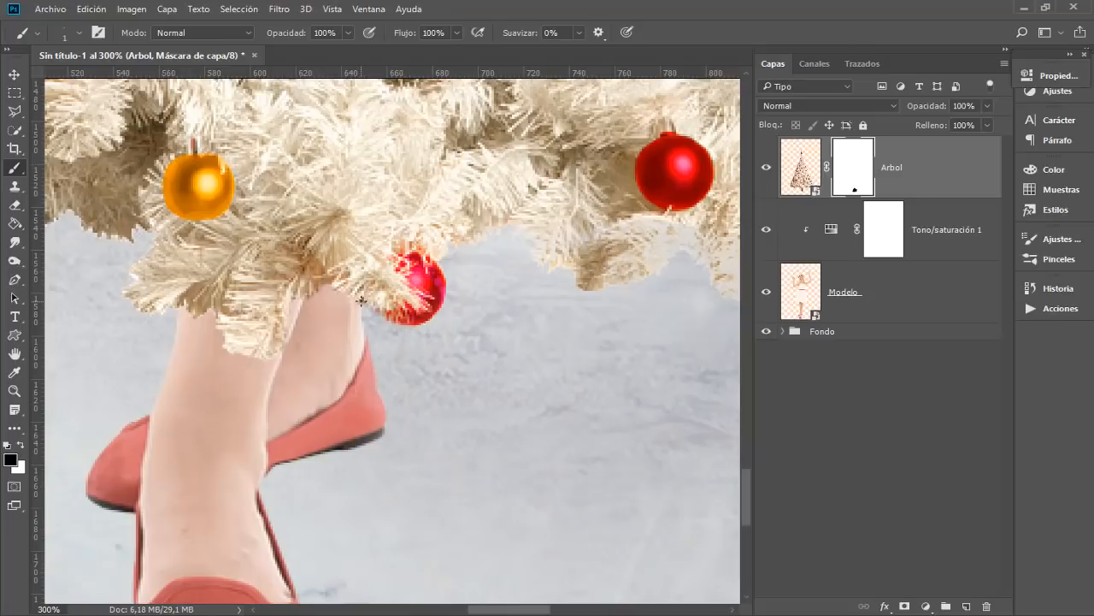
right_click(329, 311, "alt")
right_click(328, 310, "alt")
Step: With the Arbol layer temporarily at 56% opacity, mask the tree along the belt's lower edge using a 14 px brush, and restore 100% opacity
key("ctrl+minus")
key("ctrl+minus")
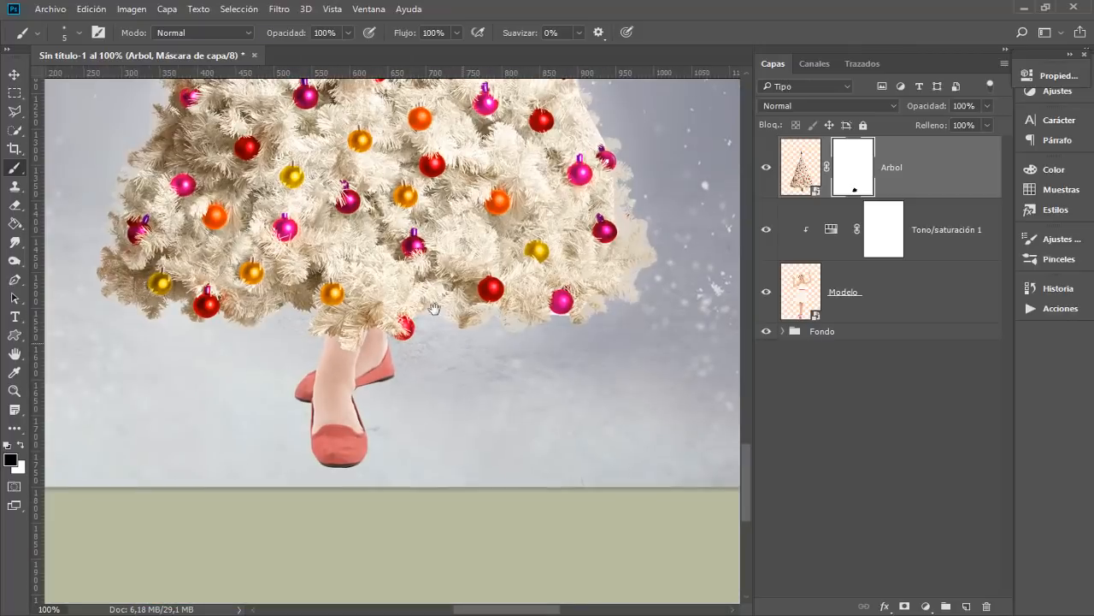
left_click_drag(387, 175, 360, 435)
left_click_drag(365, 122, 351, 320)
left_click_drag(334, 272, 356, 374)
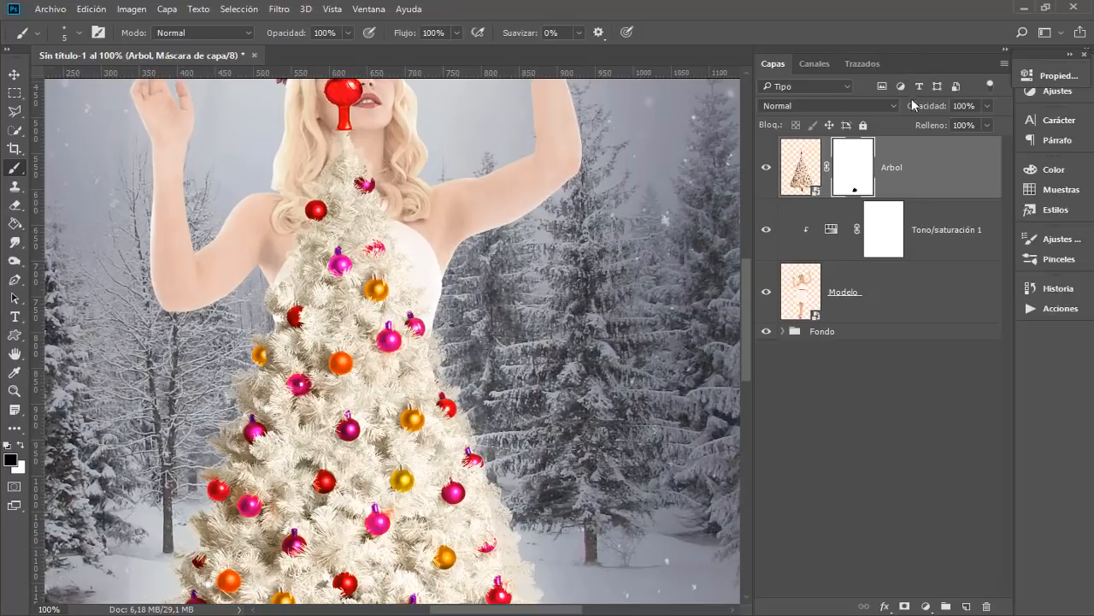
left_click_drag(922, 110, 893, 112)
key("ctrl+plus")
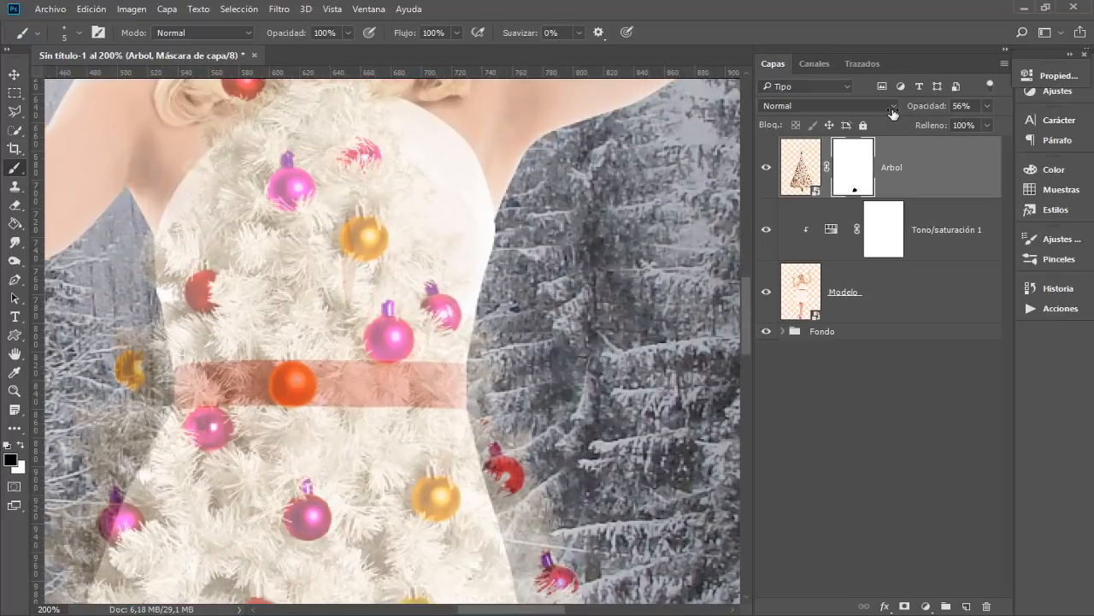
left_click_drag(310, 368, 319, 369)
mouse_move(474, 401)
left_mouse_down()
mouse_move(282, 398)
mouse_move(279, 387)
mouse_move(180, 397)
left_mouse_up()
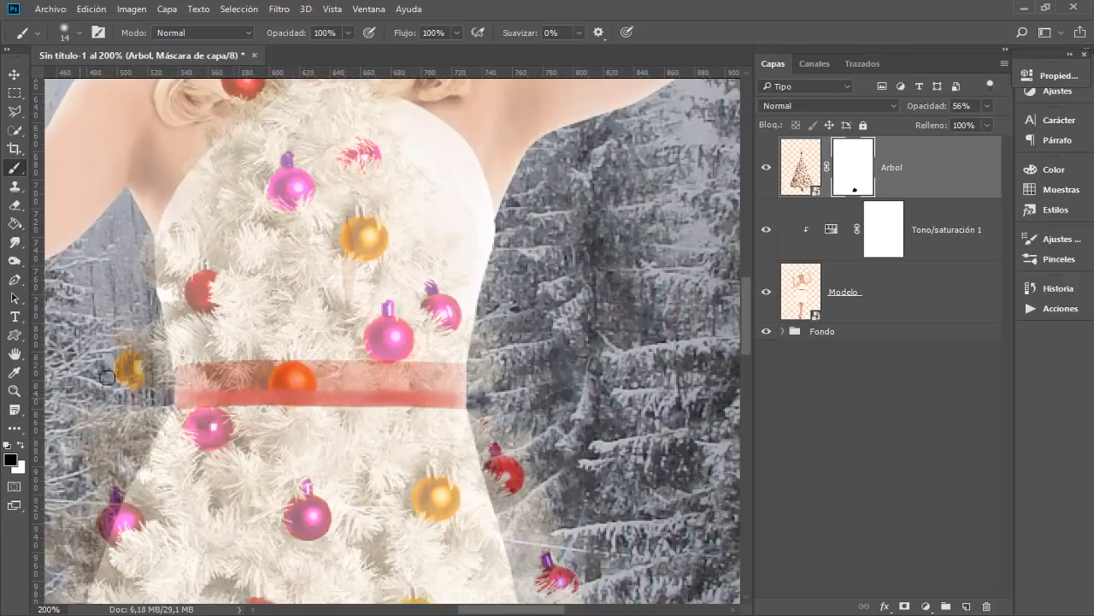
left_click_drag(917, 110, 1036, 108)
Step: Mask out the treetop over the model's face, hair and chest with a soft 121 px brush
left_click_drag(283, 291, 292, 290, "alt")
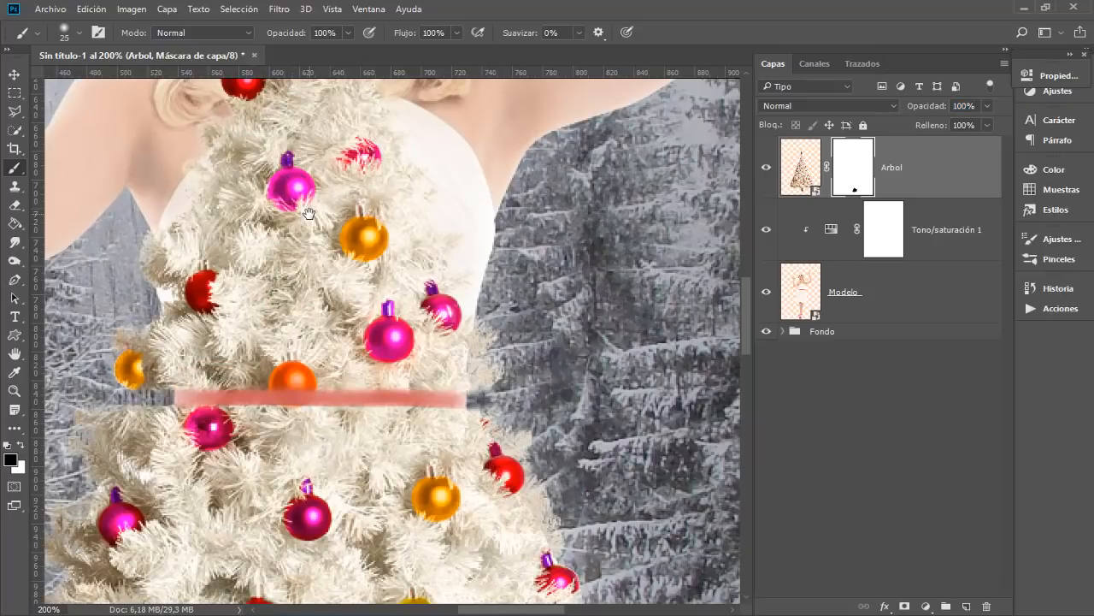
key("ctrl+minus")
key("ctrl+minus")
mouse_move(347, 254)
left_mouse_down("alt")
mouse_move(359, 254)
mouse_move(366, 187)
left_mouse_up("alt")
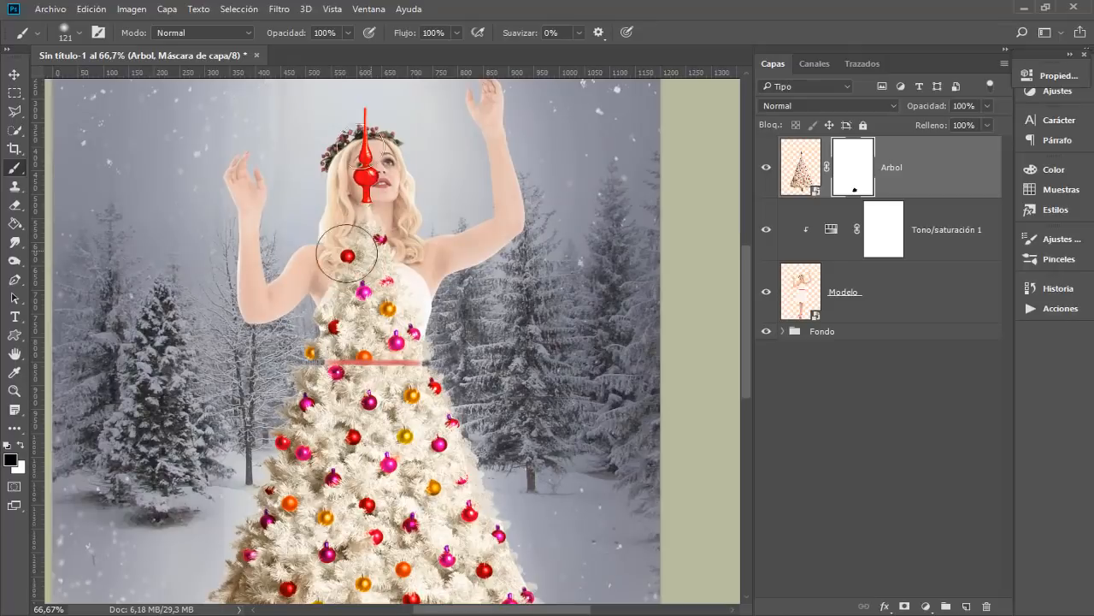
mouse_move(356, 122)
left_mouse_down()
mouse_move(376, 221)
mouse_move(349, 246)
mouse_move(368, 271)
mouse_move(340, 294)
mouse_move(352, 307)
mouse_move(394, 304)
mouse_move(349, 314)
mouse_move(369, 297)
left_mouse_up()
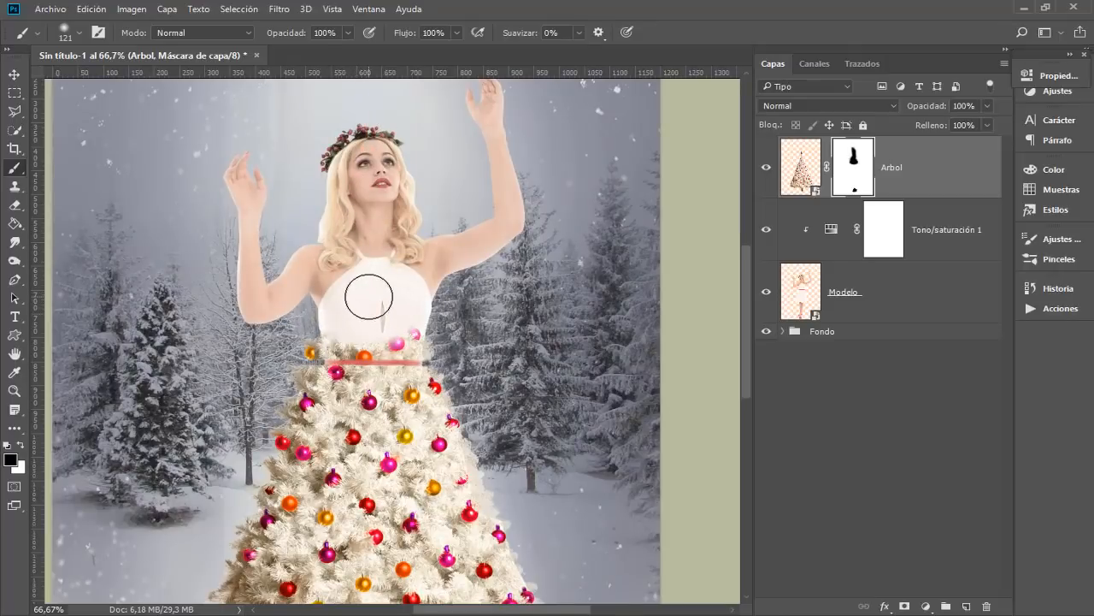
Step: Mask out the remaining branches and ornaments around the lower bodice and belt with a 51 px brush
scroll(368, 297, "up", 1)
left_click_drag(347, 288, 337, 286)
mouse_move(424, 326)
left_mouse_down()
mouse_move(399, 334)
mouse_move(445, 346)
mouse_move(419, 357)
mouse_move(435, 358)
mouse_move(285, 350)
mouse_move(288, 328)
mouse_move(319, 356)
mouse_move(447, 357)
mouse_move(468, 328)
left_mouse_up()
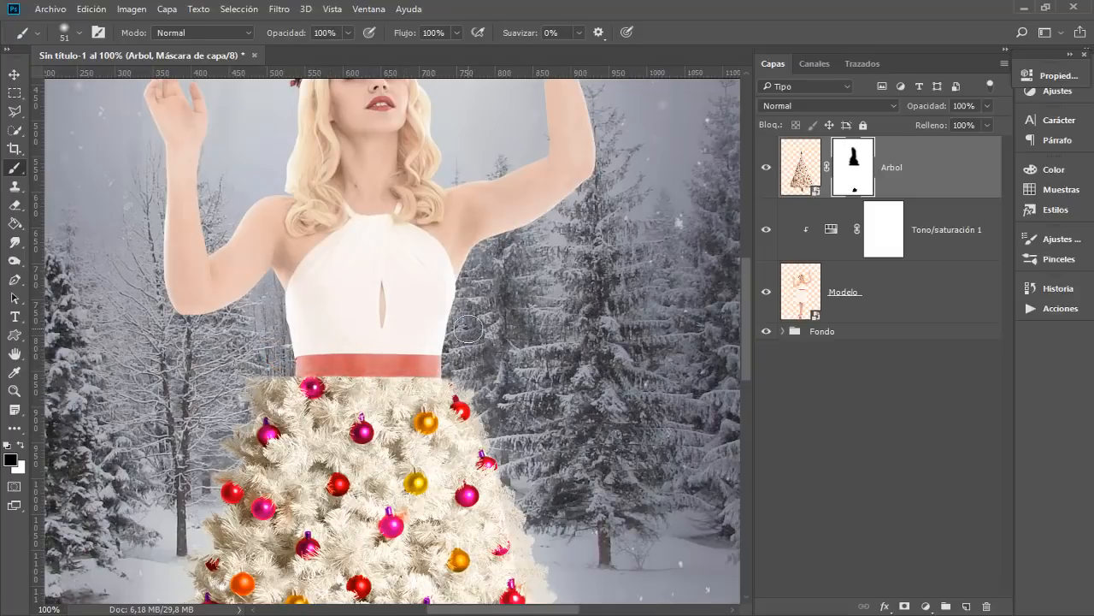
Step: Clean up the mask over the belt and its lower edge with 16 px and 8 px brushes, alternating black and white
key("ctrl+plus")
key("ctrl+plus")
mouse_move(269, 349)
left_mouse_down()
mouse_move(229, 351)
mouse_move(271, 311)
mouse_move(287, 254)
left_mouse_up()
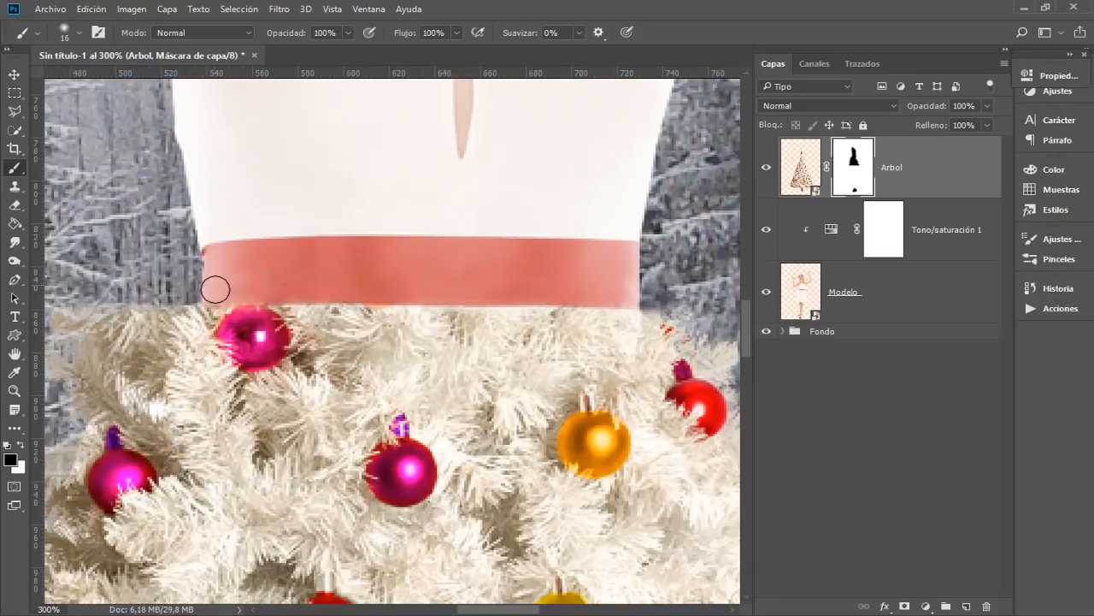
left_click_drag(263, 291, 384, 294)
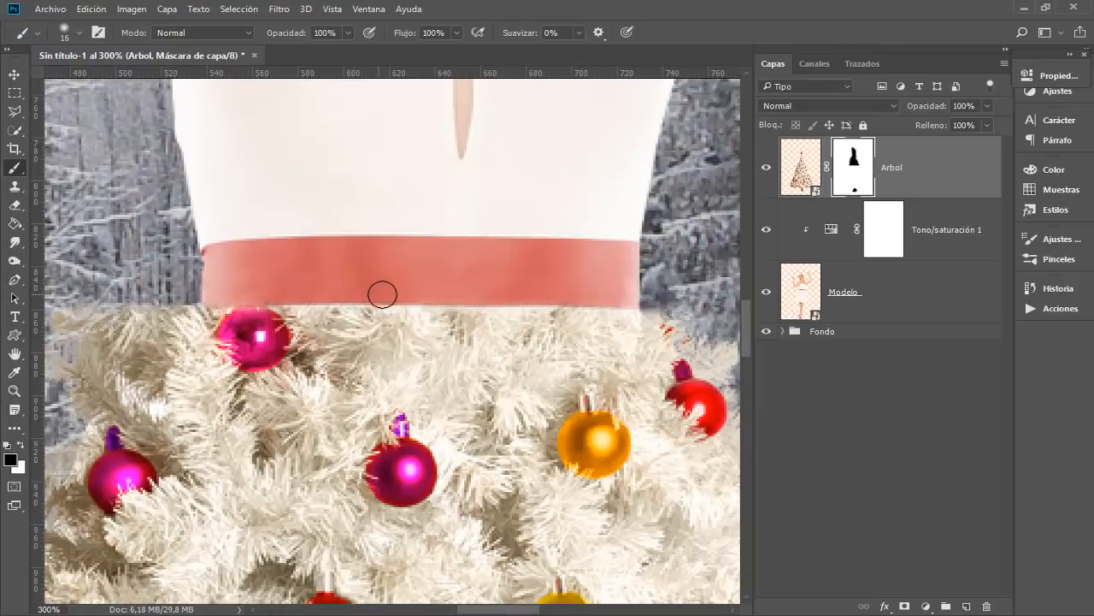
right_click(457, 262, "alt")
key("x")
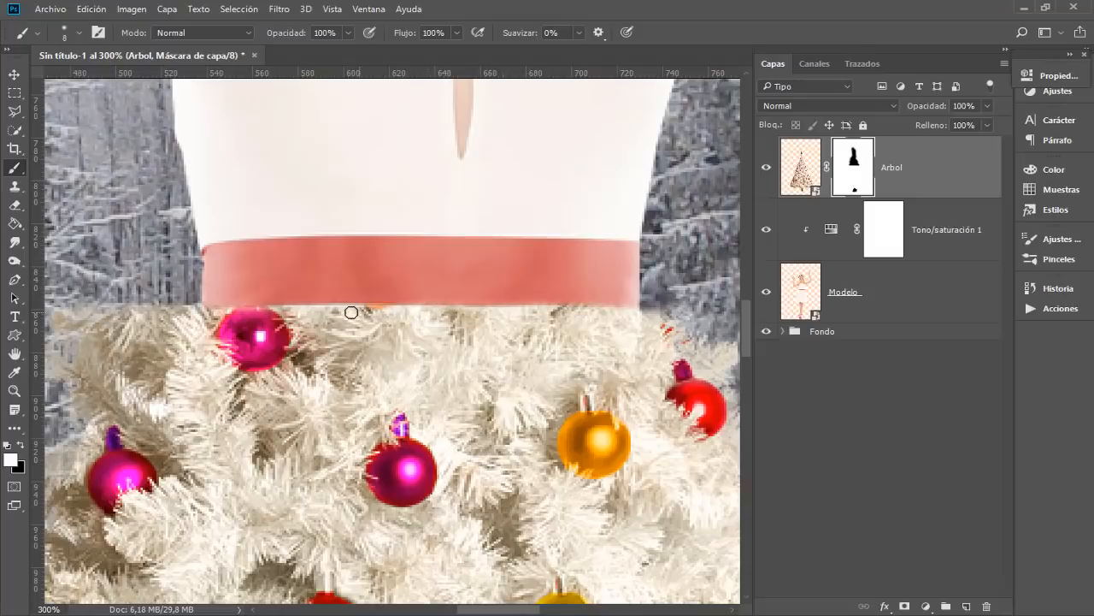
key("x")
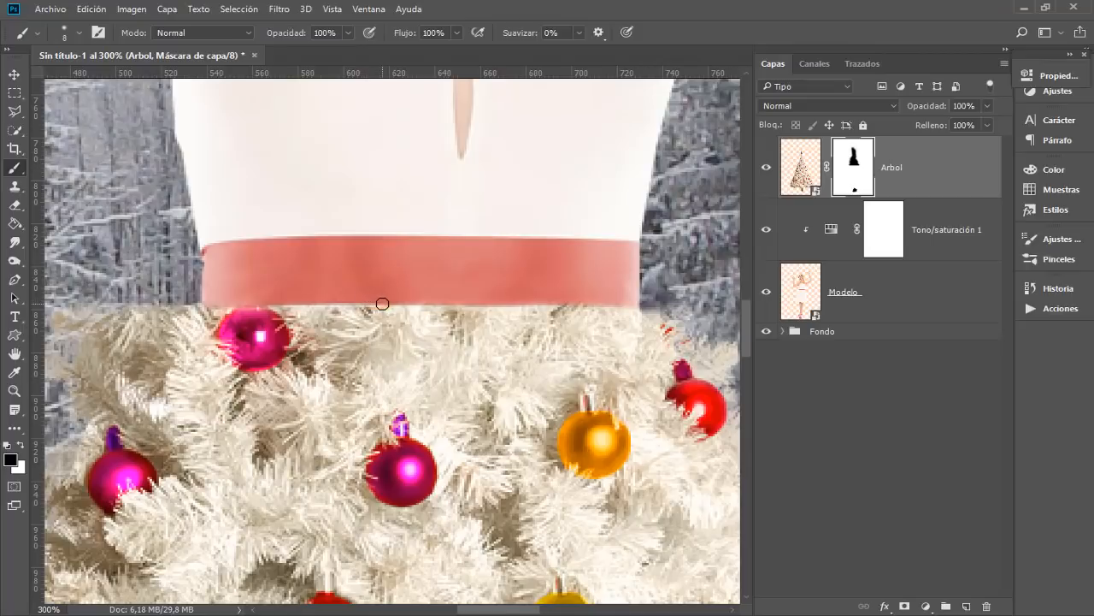
key("x")
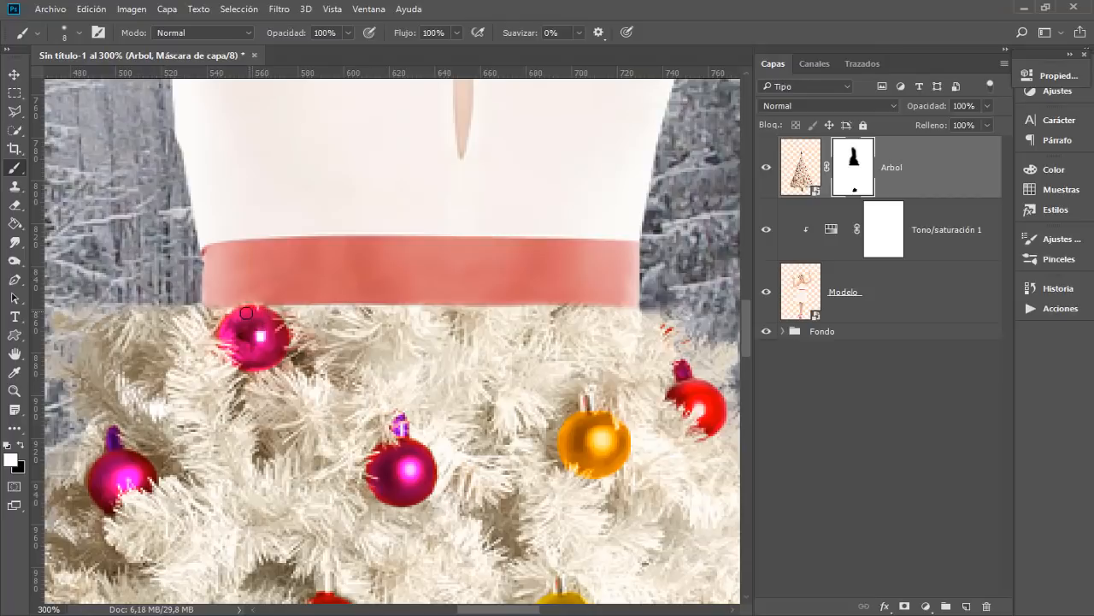
key("x")
Step: Mask the straight-cut branches beside the belt's left end into an irregular outline with 13 px and 9 px brushes
left_click_drag(214, 271, 323, 225)
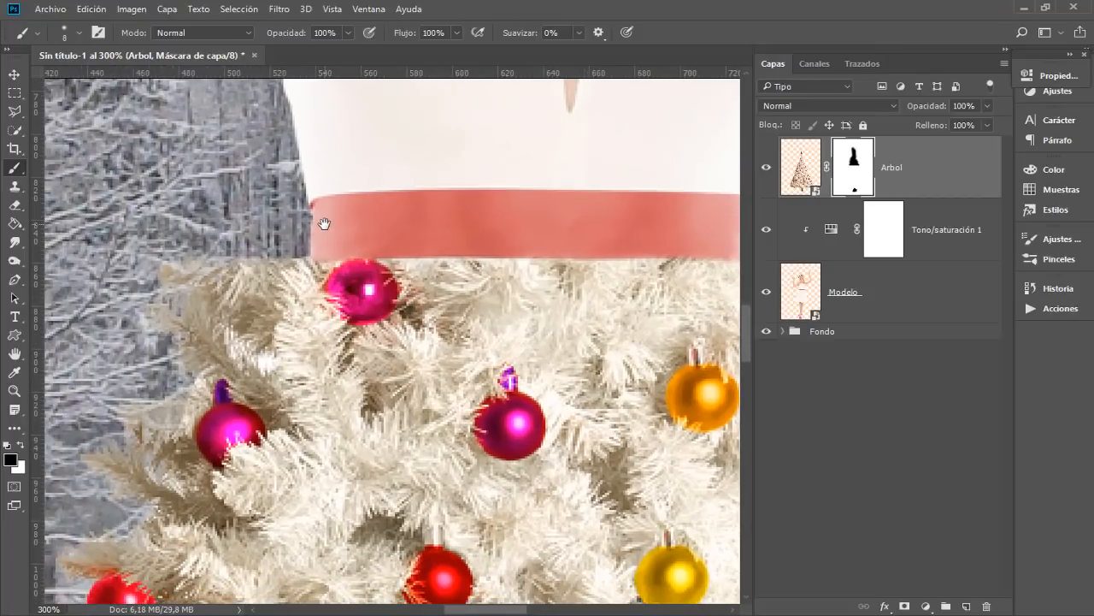
left_click_drag(186, 205, 195, 205)
mouse_move(163, 271)
left_mouse_down()
mouse_move(180, 292)
mouse_move(124, 331)
mouse_move(200, 268)
mouse_move(259, 253)
mouse_move(261, 271)
mouse_move(281, 253)
left_mouse_up()
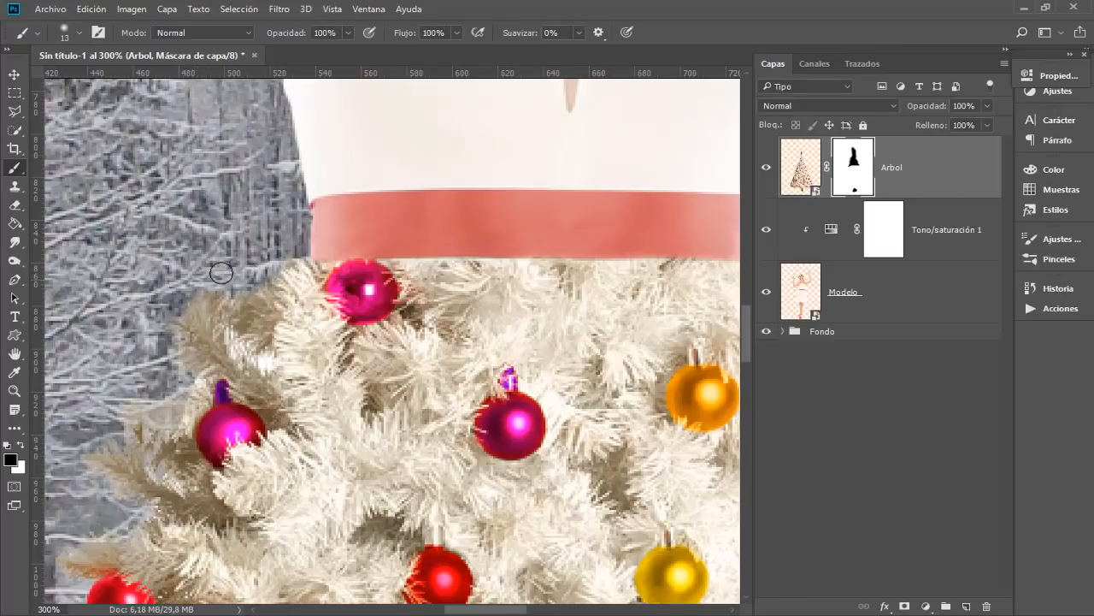
left_click_drag(248, 254, 247, 254)
mouse_move(267, 292)
left_mouse_down()
mouse_move(263, 338)
mouse_move(249, 312)
mouse_move(221, 315)
mouse_move(207, 295)
mouse_move(159, 308)
left_mouse_up()
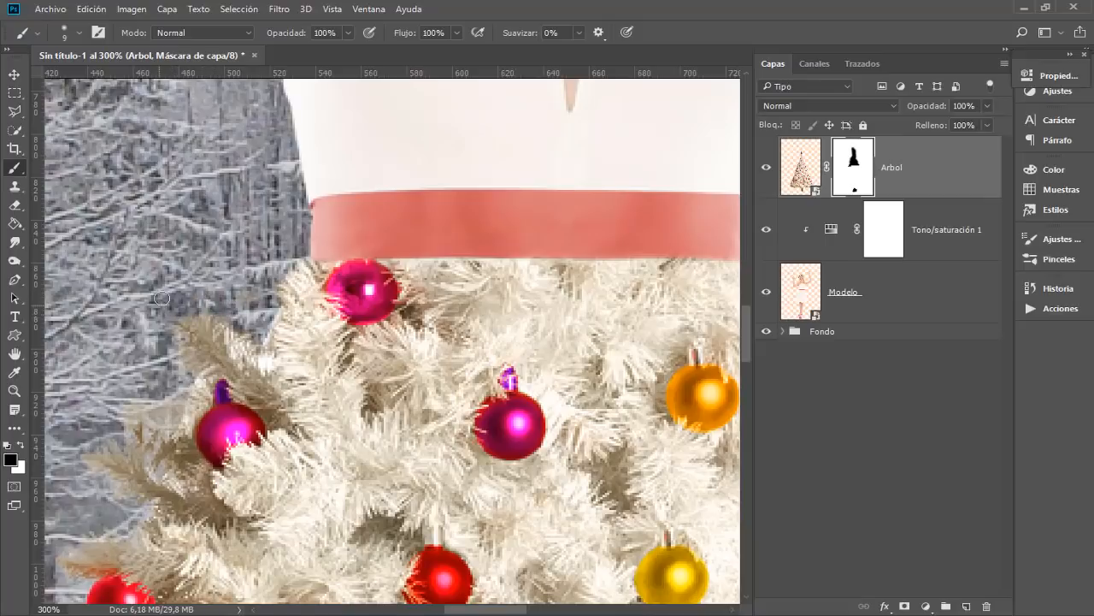
left_click(202, 288)
Step: Display the Arbol mask on its own, fill the grey gaps near the left waist with black, and return to the image
left_click(853, 176, "alt")
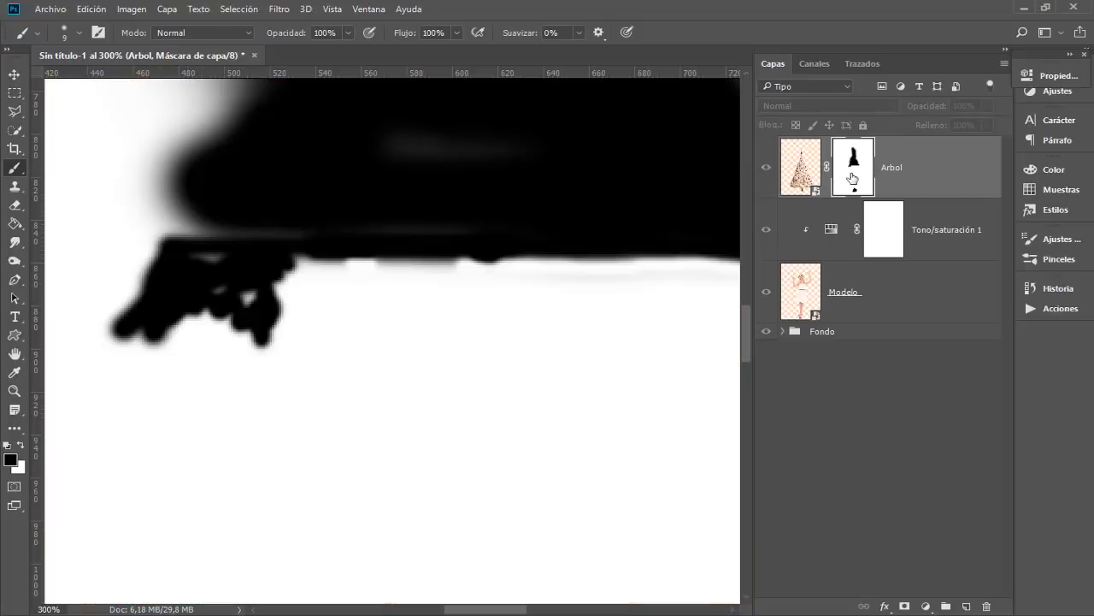
left_click(853, 177, "alt")
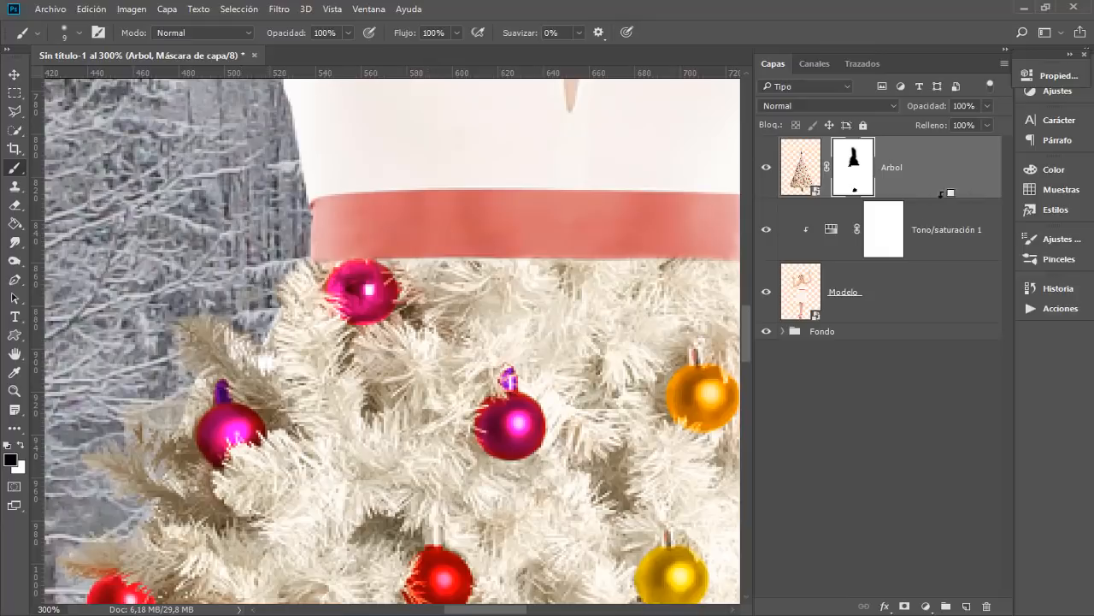
left_click(853, 176, "alt")
left_click_drag(202, 261, 217, 279)
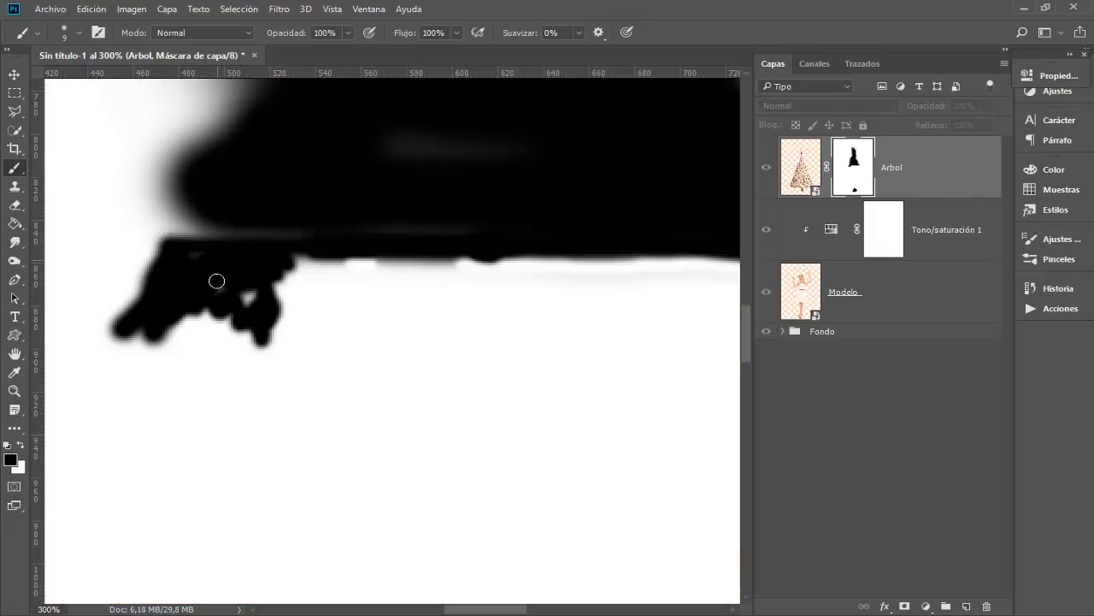
left_click(852, 174, "alt")
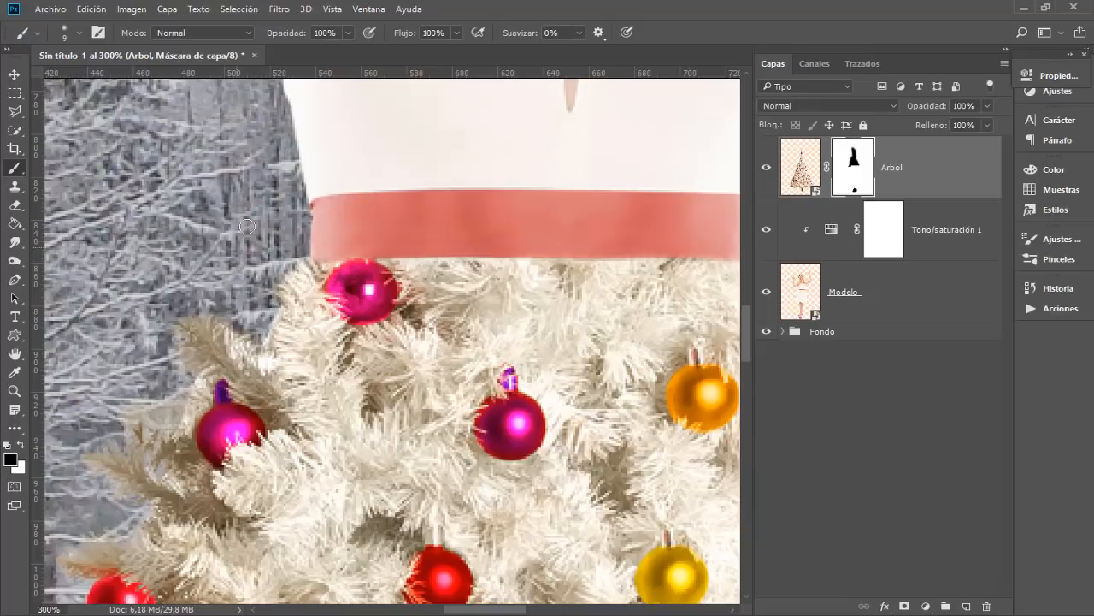
Step: Add a Hue/Saturation adjustment layer above the Arbol layer and clip it to the tree
key("ctrl+1")
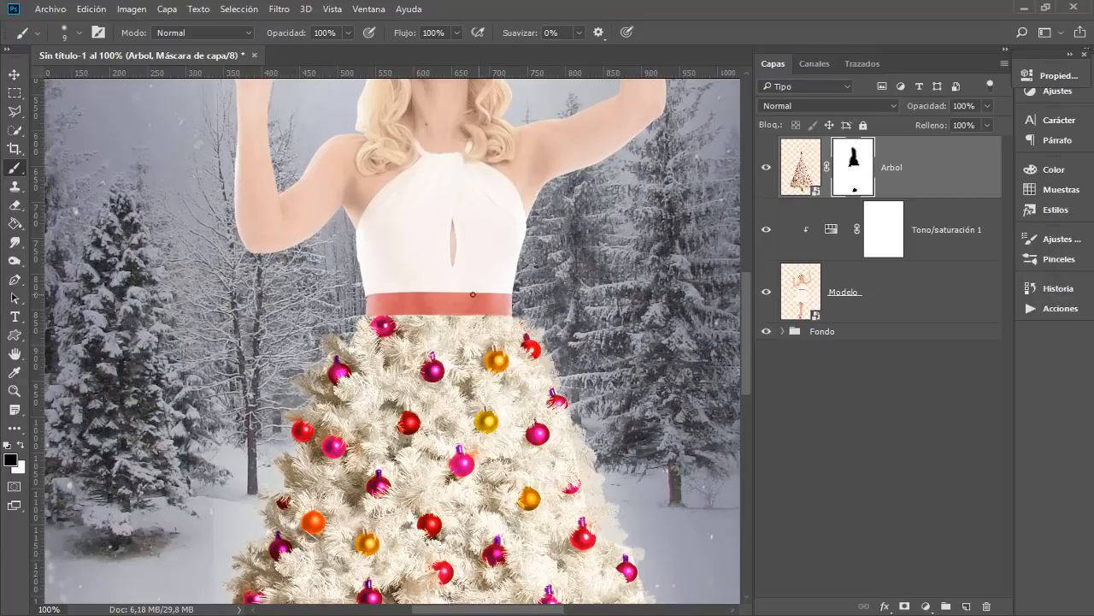
key("ctrl+minus")
key("ctrl+minus")
key("ctrl+minus")
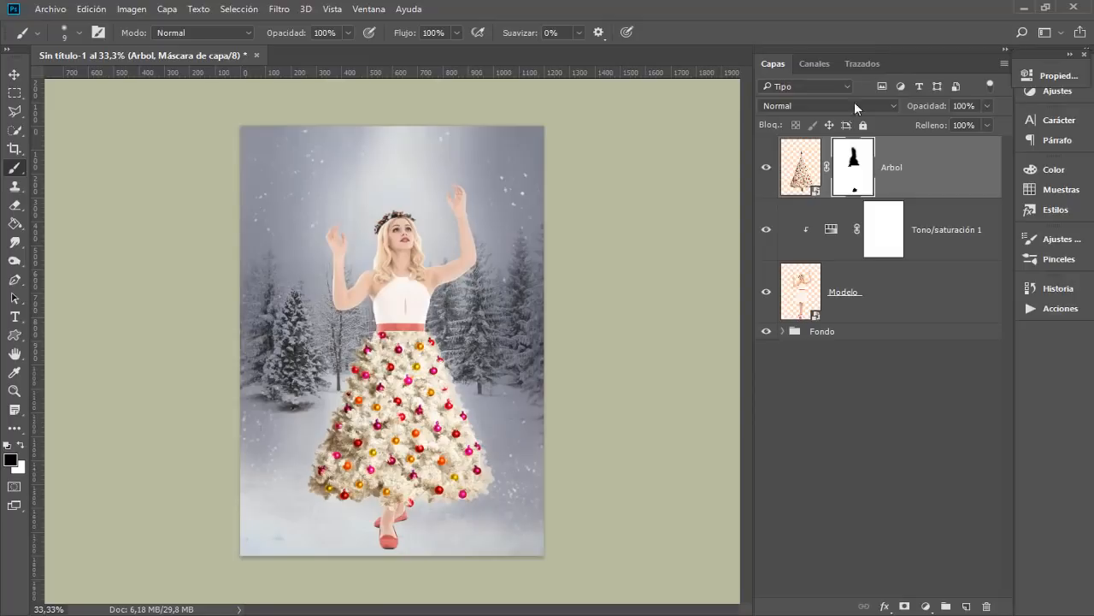
left_click(974, 539)
left_click(927, 605)
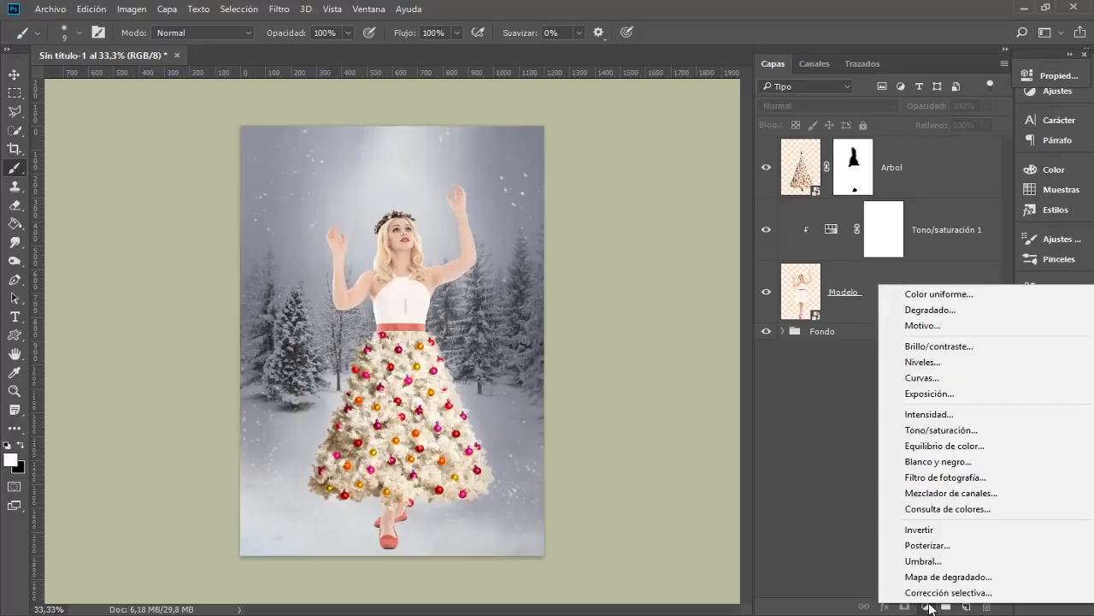
left_click(940, 430)
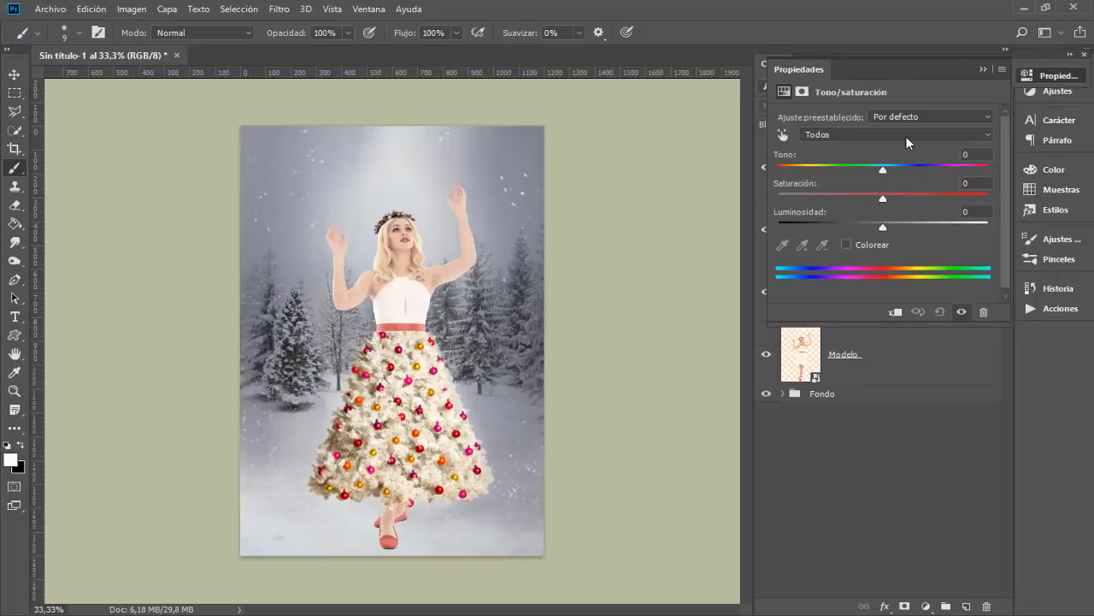
left_click(895, 313)
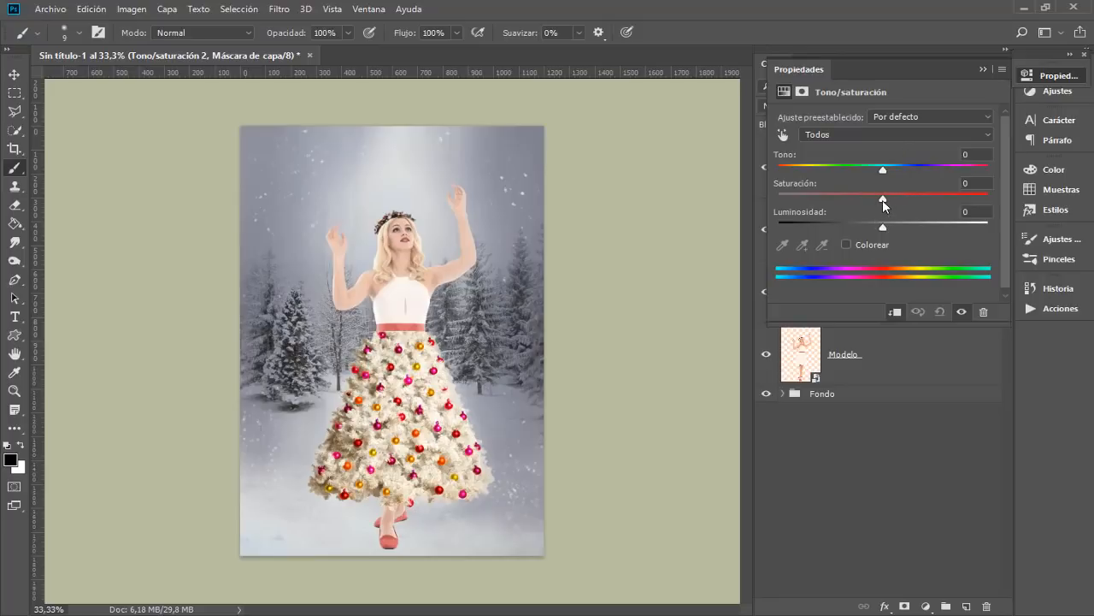
Step: Reduce the tree's overall saturation to -24 and compare the image with and without the adjustment
left_click_drag(882, 200, 865, 200)
left_click_drag(859, 198, 858, 199)
left_click(1055, 75)
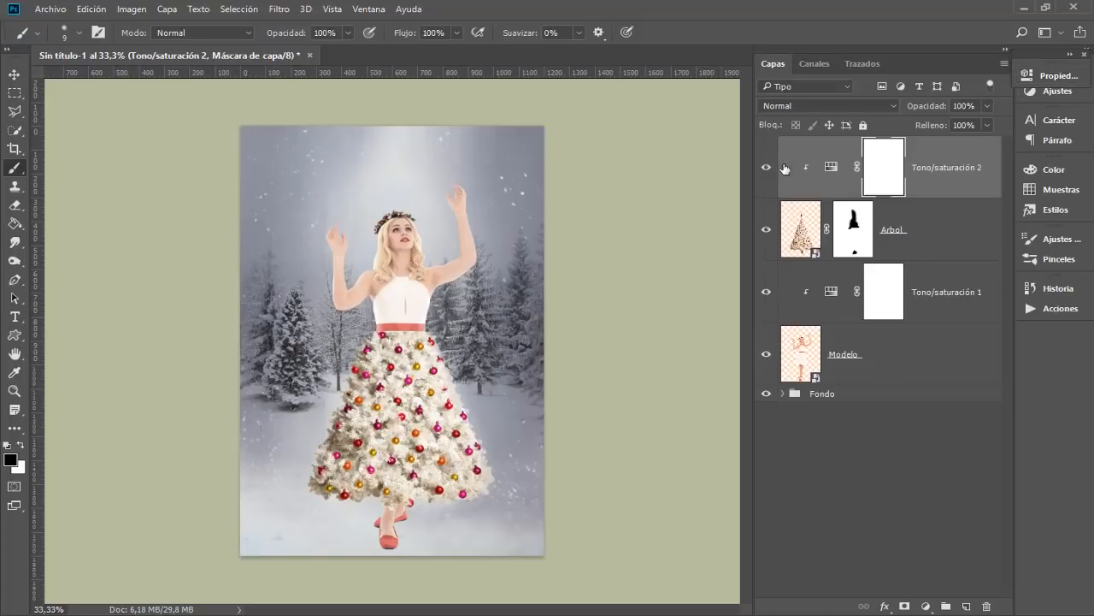
left_click(771, 169)
left_click(769, 169)
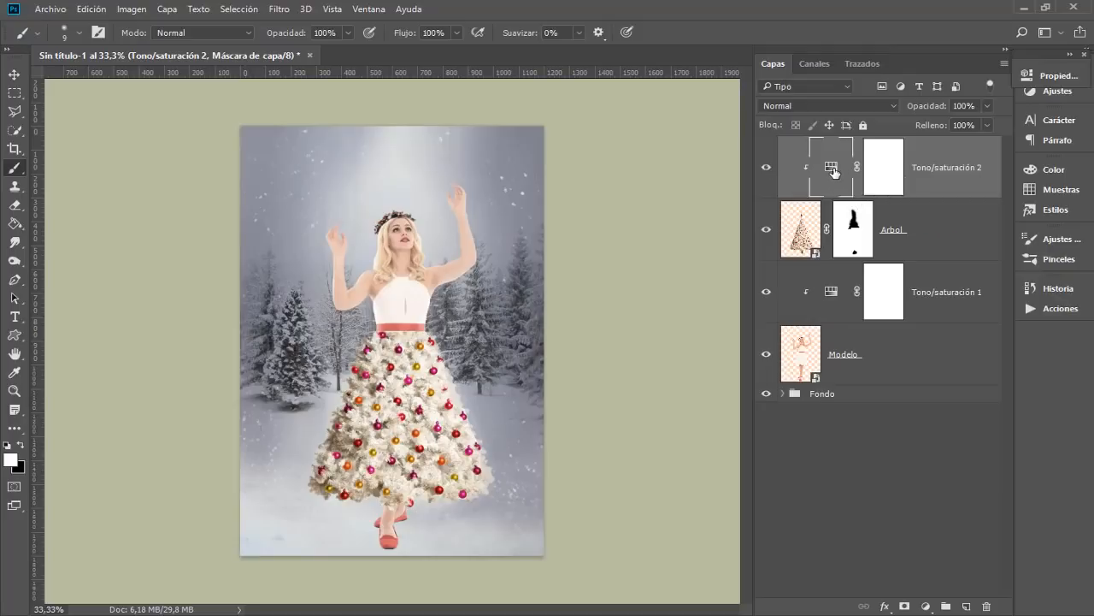
Step: Set the hue of the Reds range to +12 in the tree's Tono/saturación 2 adjustment
double_click(834, 173)
left_click(824, 135)
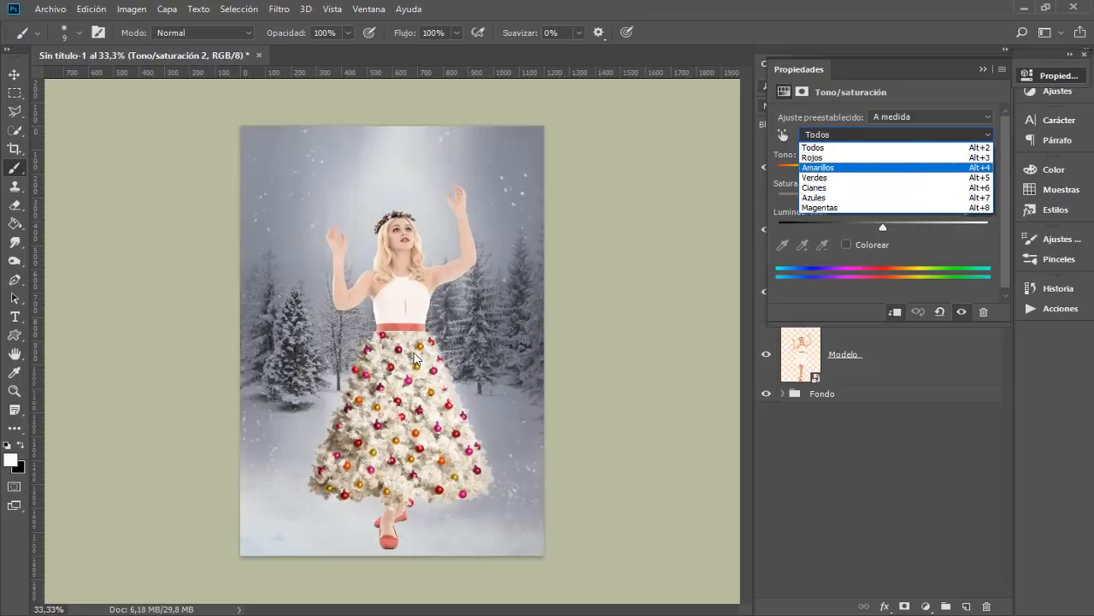
left_click(608, 511)
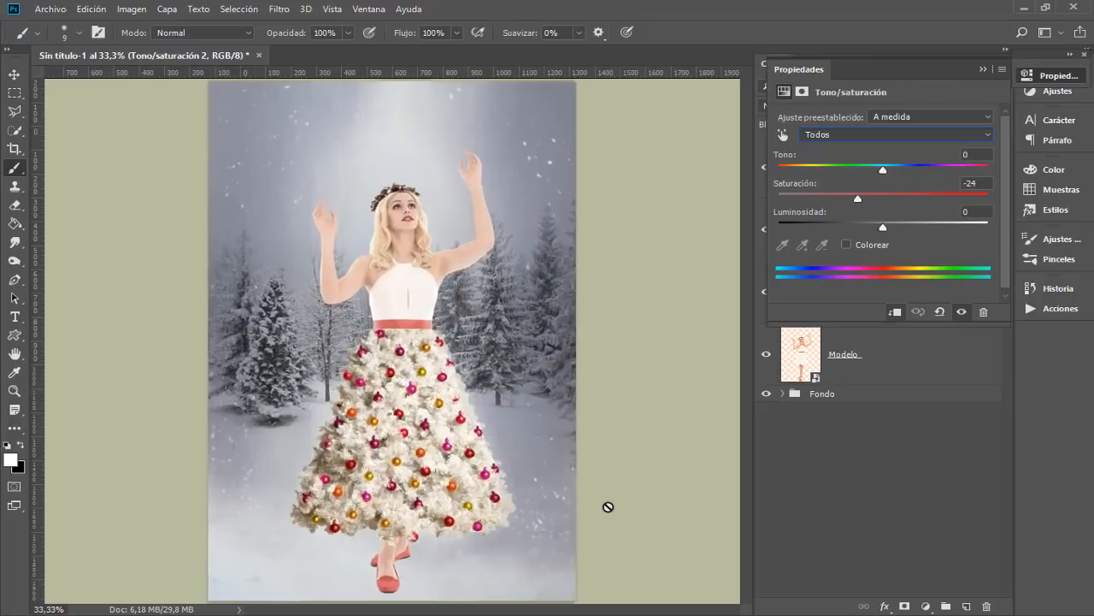
key("ctrl+plus")
key("ctrl+plus")
left_click_drag(589, 482, 569, 349)
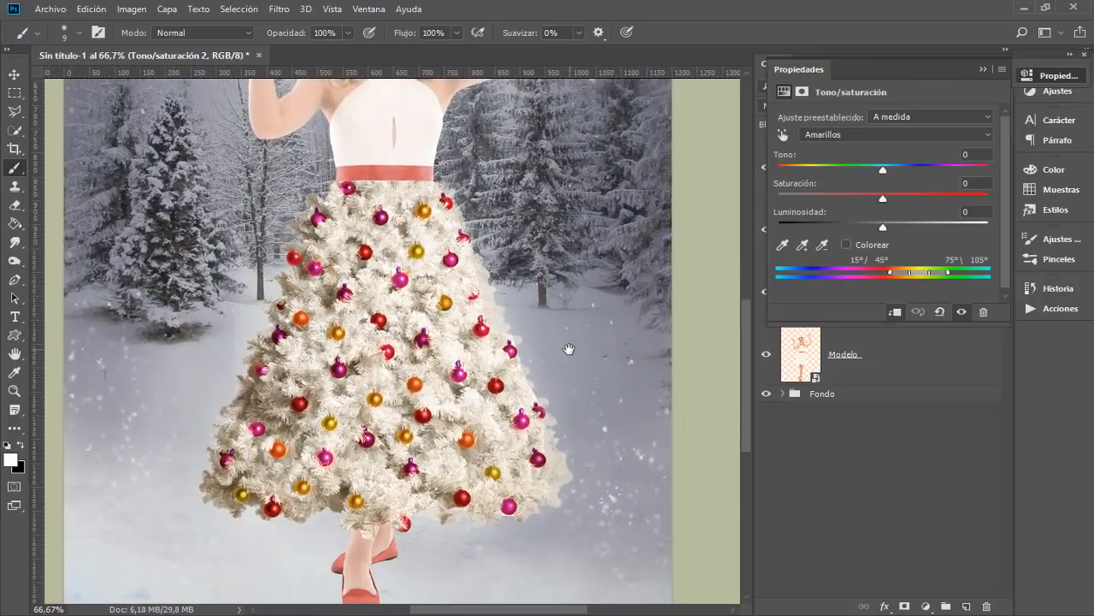
left_click(845, 137)
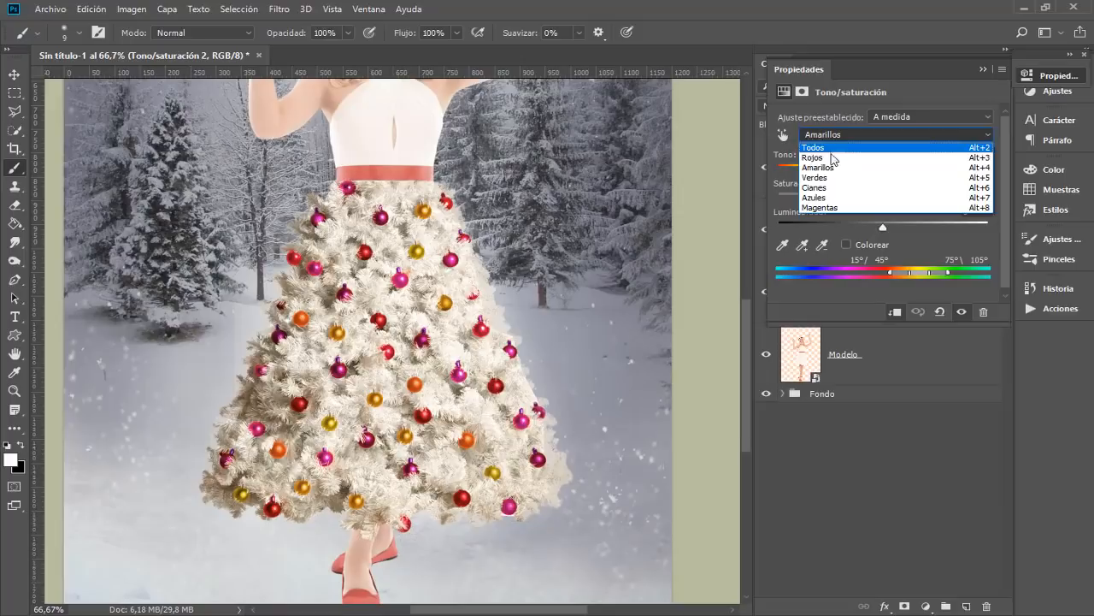
left_click(835, 158)
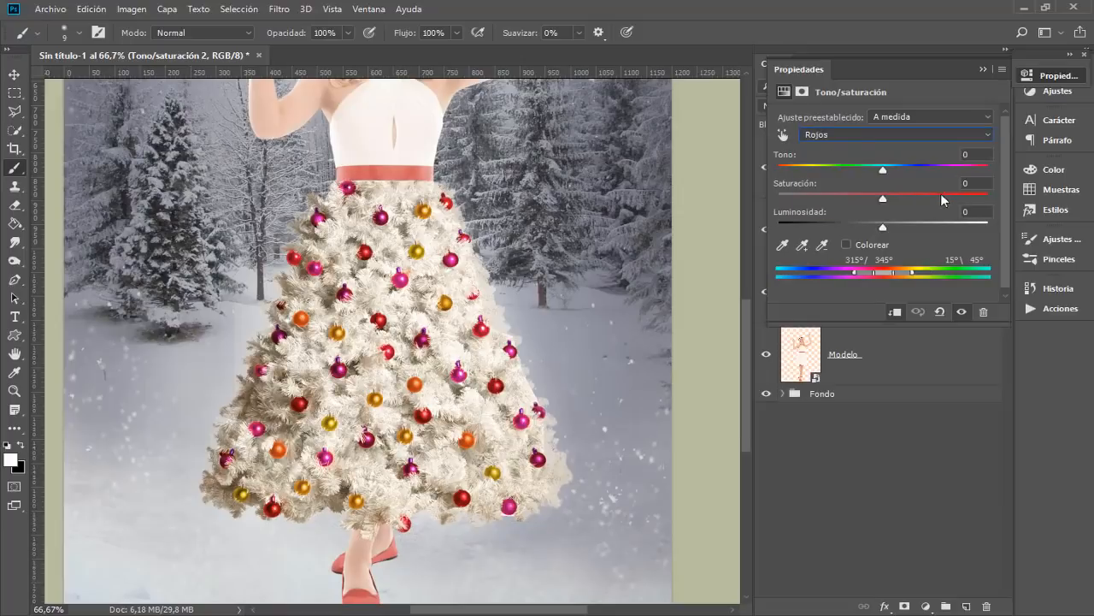
left_click_drag(884, 169, 895, 169)
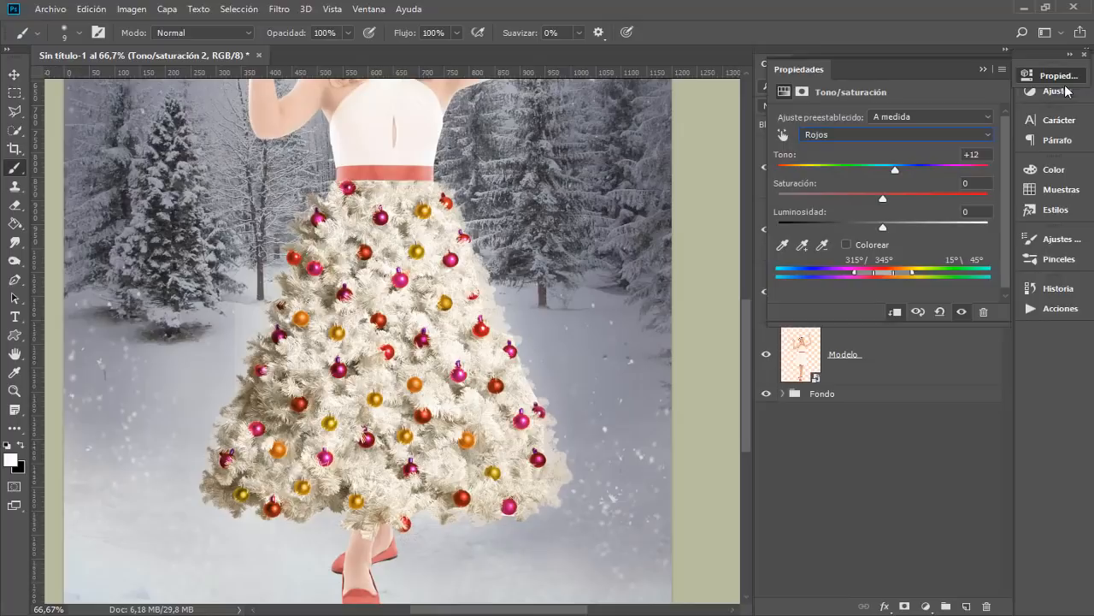
left_click(1028, 76)
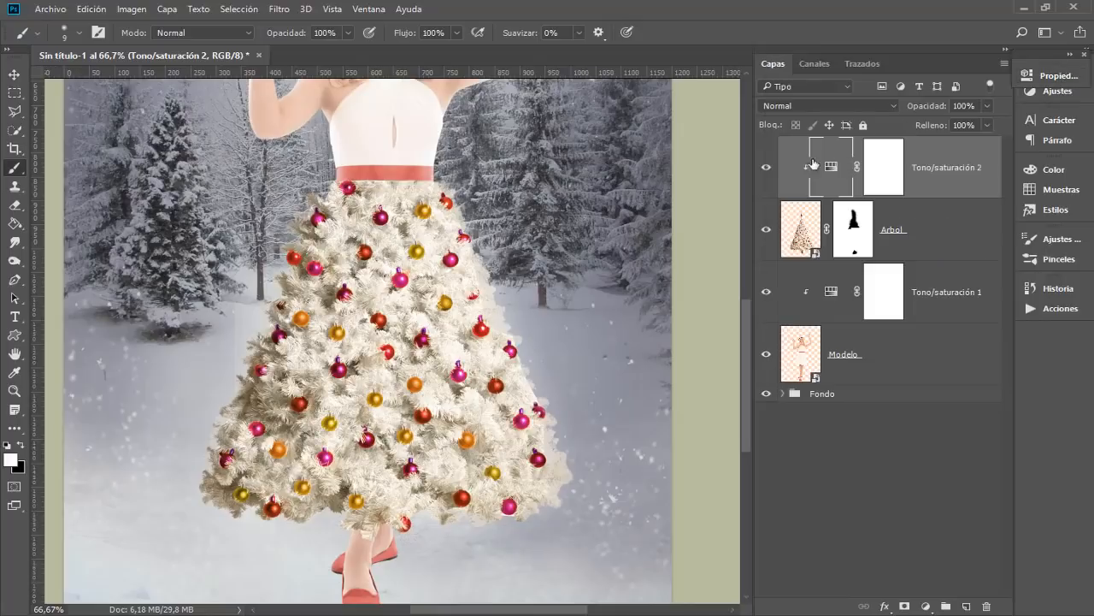
Step: Compare the ornament colours with and without the Tono/saturación 2 adjustment
left_click(766, 168)
left_click(766, 168)
left_click(766, 168)
left_click(766, 168)
left_click(766, 168)
left_click(766, 168)
left_click(766, 168)
left_click(766, 169)
left_click(766, 168)
left_click(766, 168)
Step: Set the hue of the Yellows range to -14 in the Tono/saturación 2 adjustment
double_click(831, 168)
left_click(858, 137)
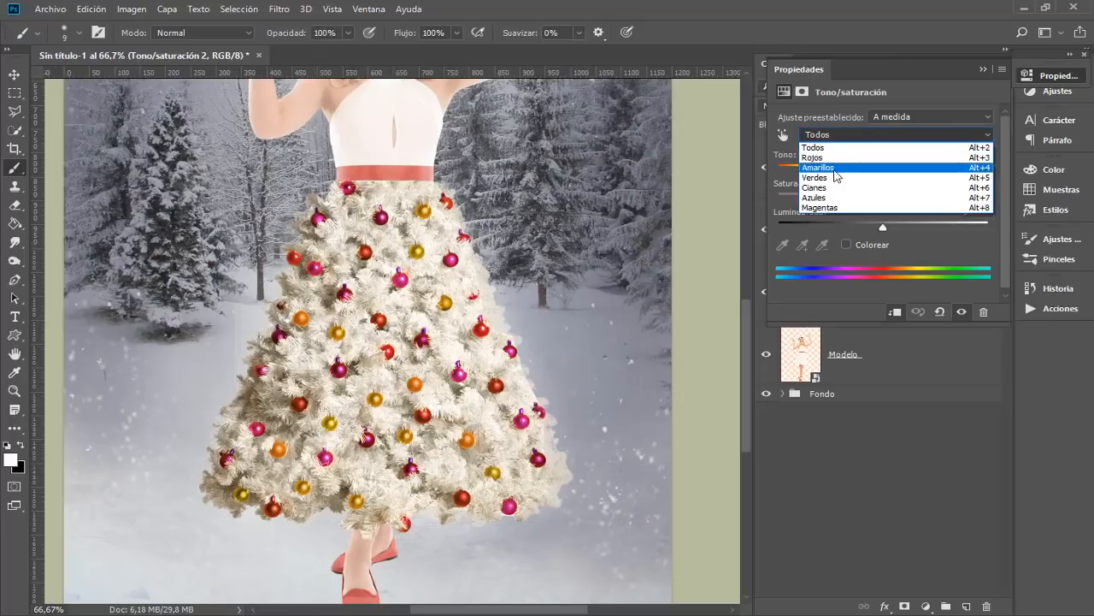
left_click(835, 168)
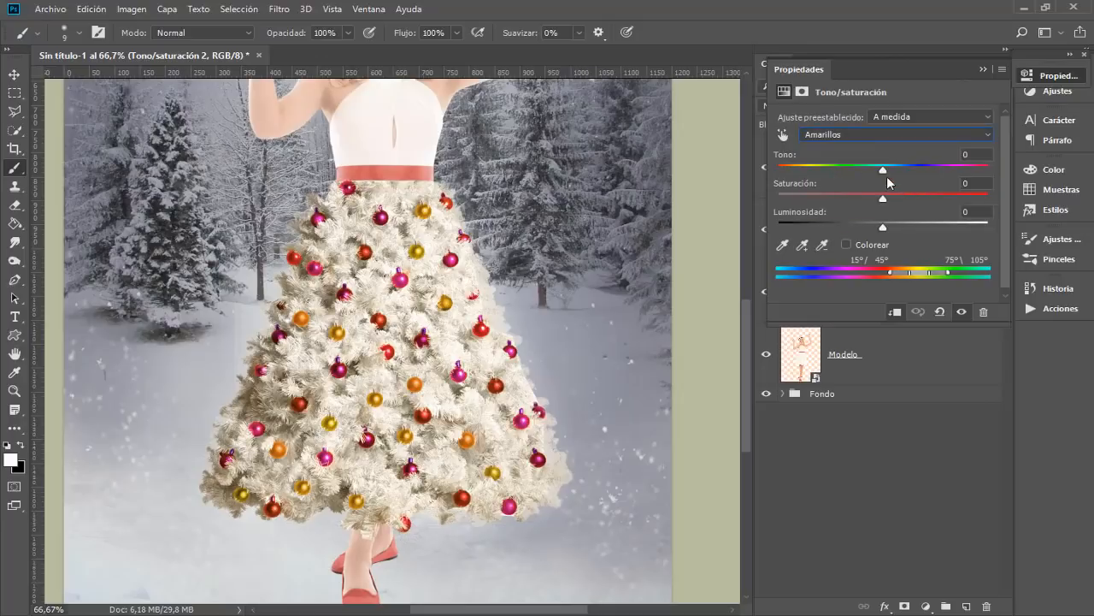
left_click_drag(884, 170, 868, 174)
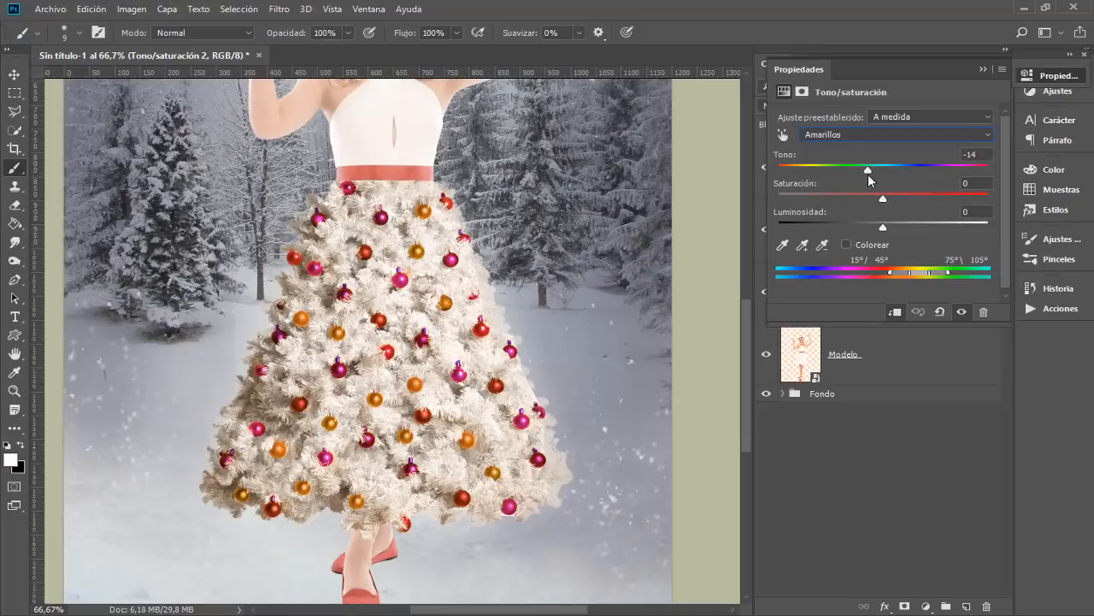
Step: Set the hue of the Magentas range to +22 and compare the skirt with and without the adjustment
left_click(836, 136)
left_click(831, 209)
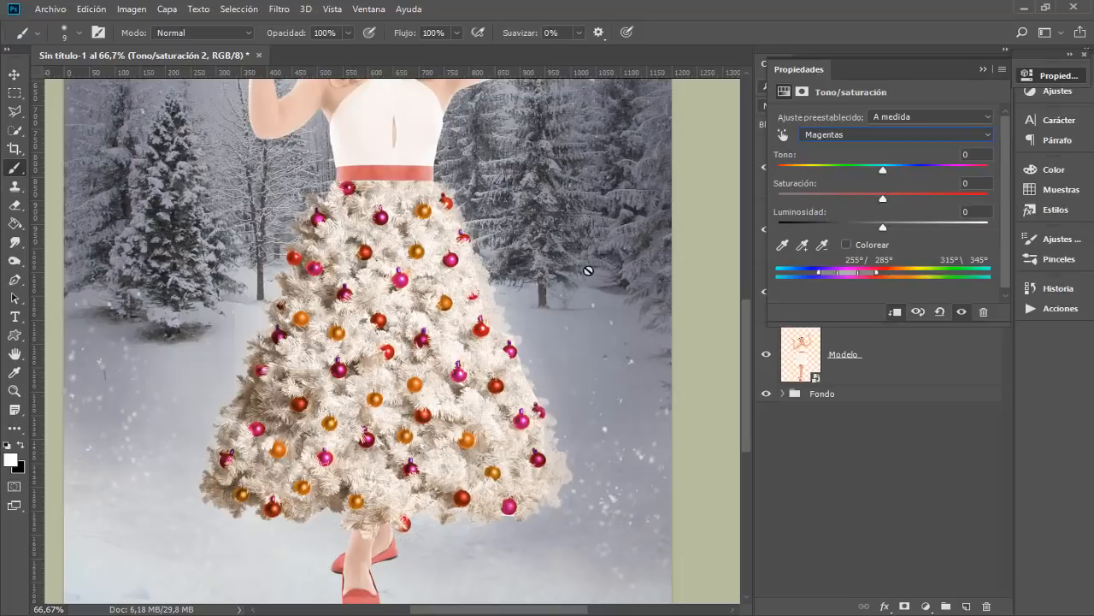
left_click_drag(884, 170, 904, 173)
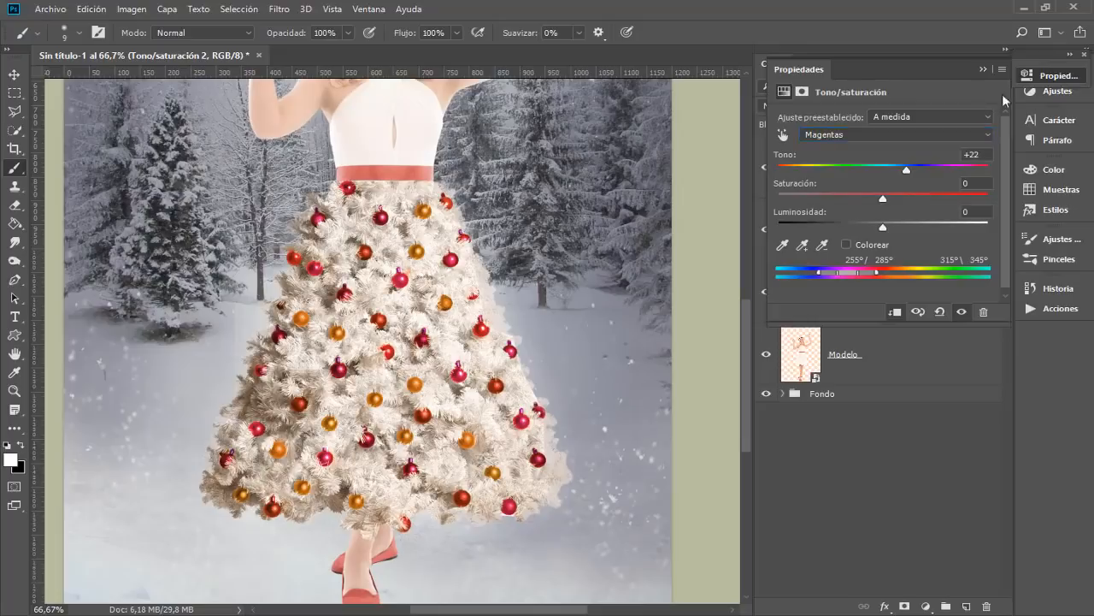
left_click(1057, 78)
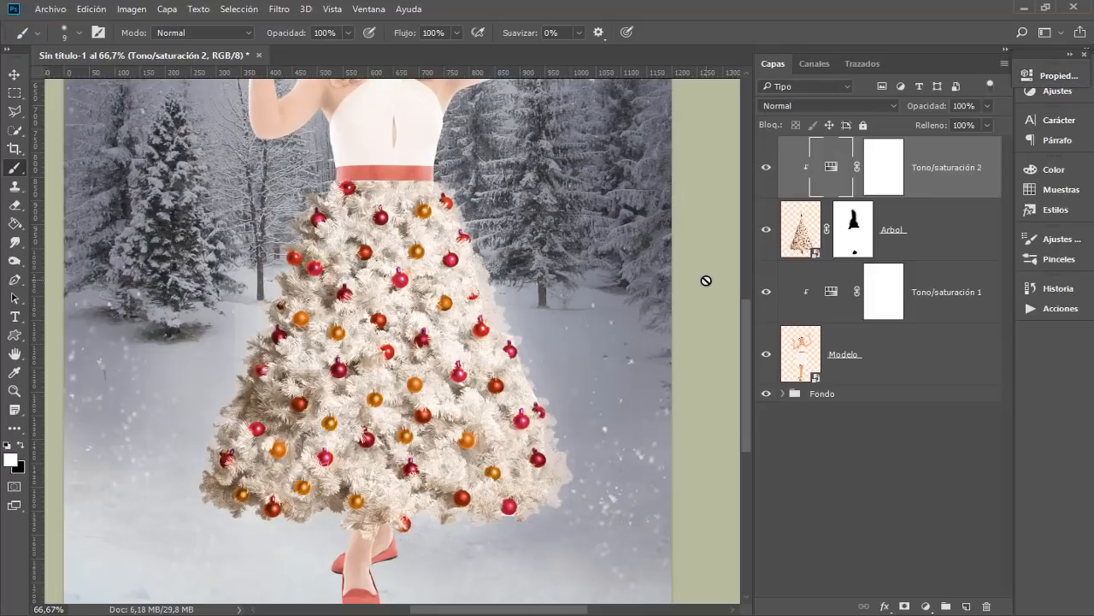
left_click(766, 168)
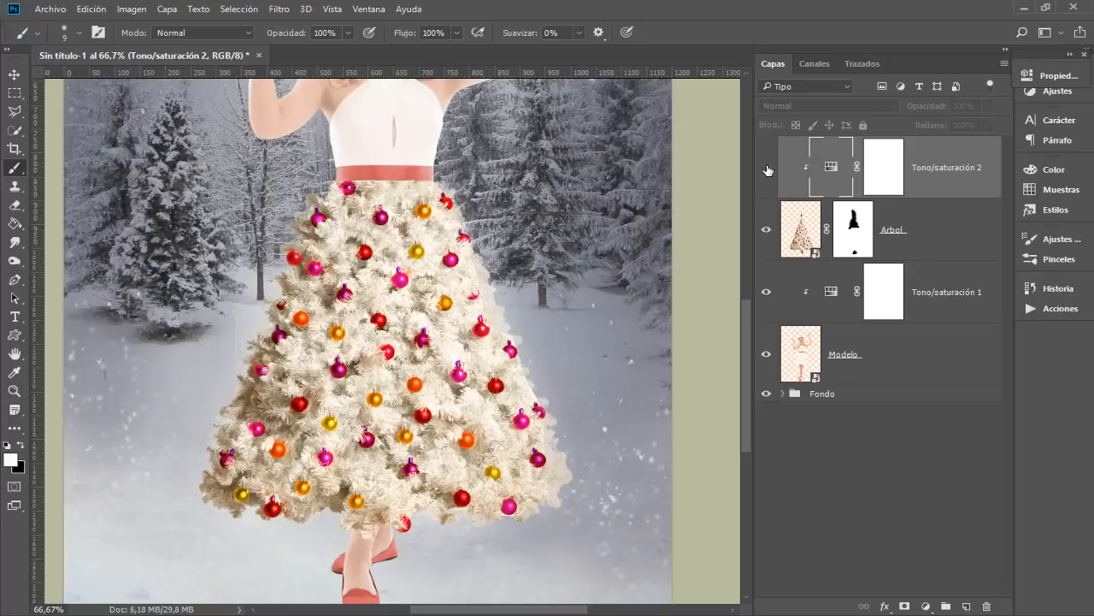
left_click(766, 169)
left_click(766, 168)
left_click(766, 169)
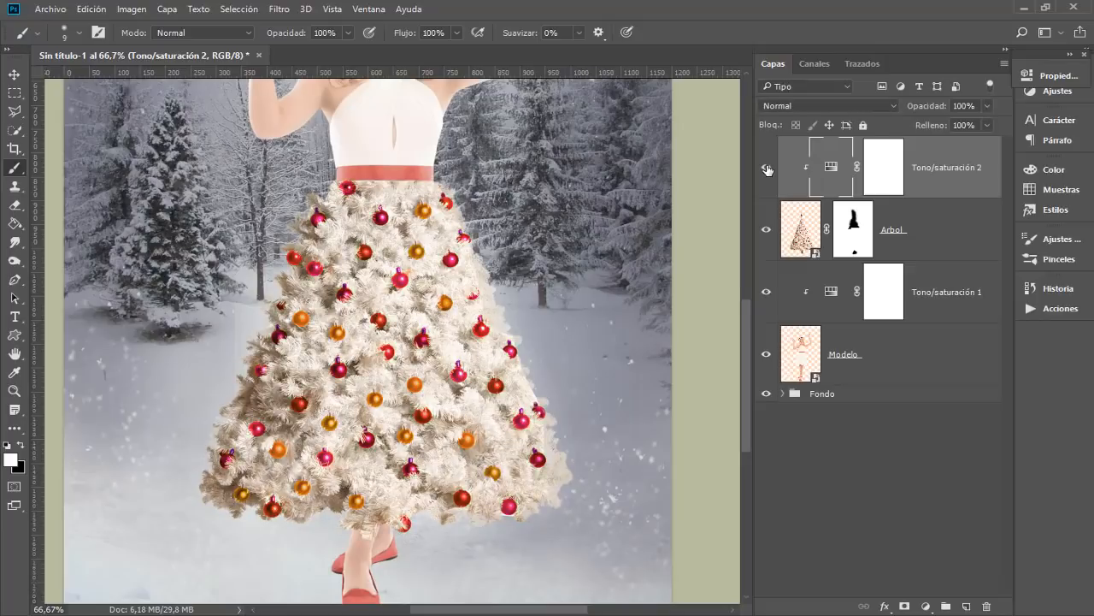
Step: Create a new empty layer above the tree's adjustment and name it Nubes
key("ctrl+minus")
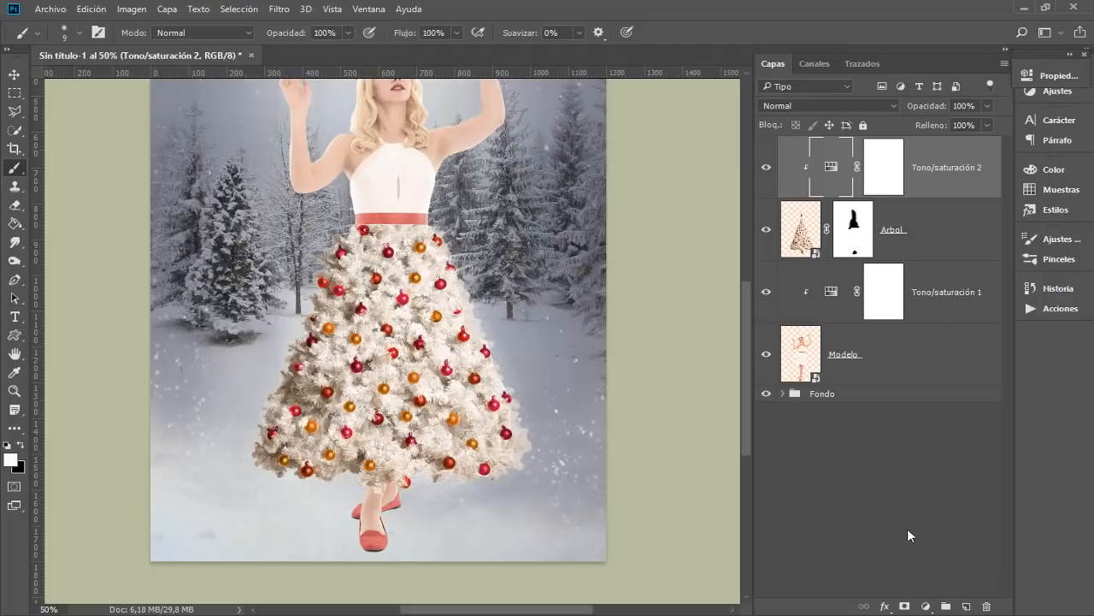
left_click(966, 606)
double_click(842, 169)
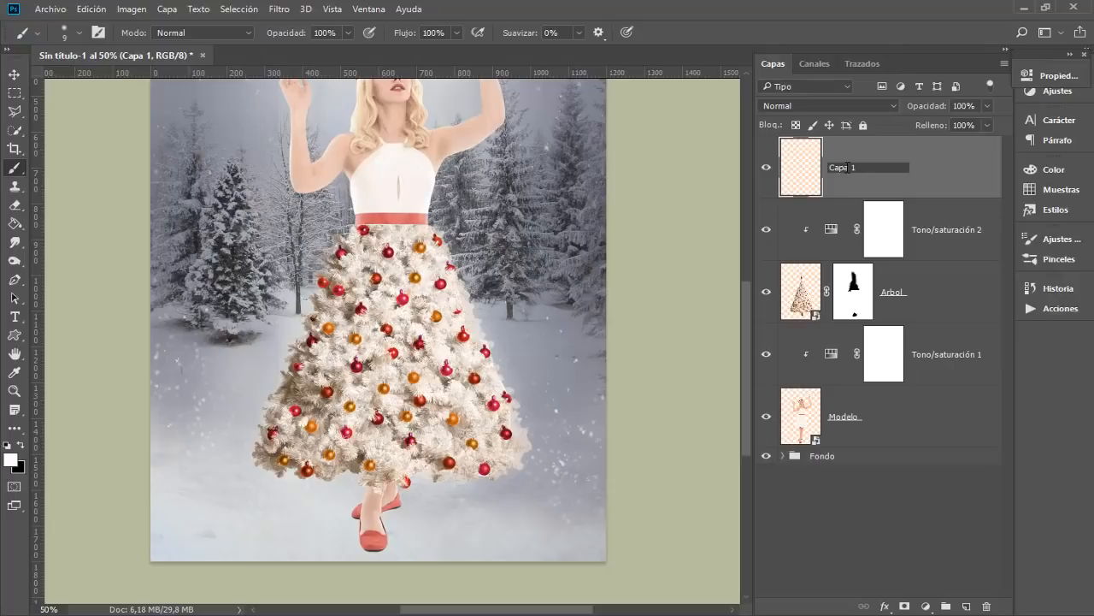
type("Nubes")
key("Return")
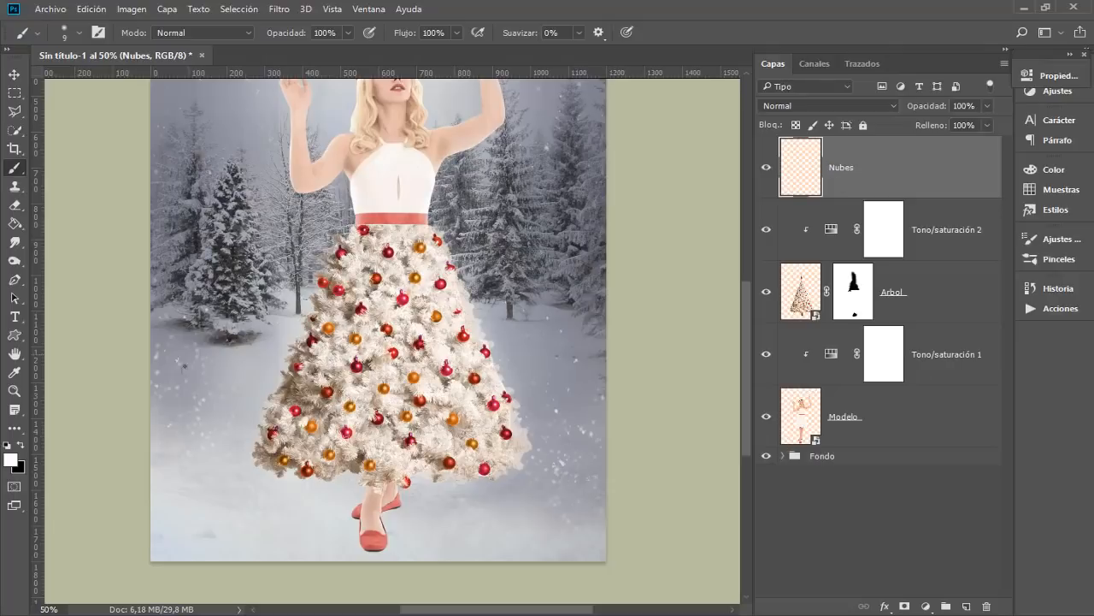
Step: Set the foreground colour to #93969f with white as the background colour
left_click(21, 447)
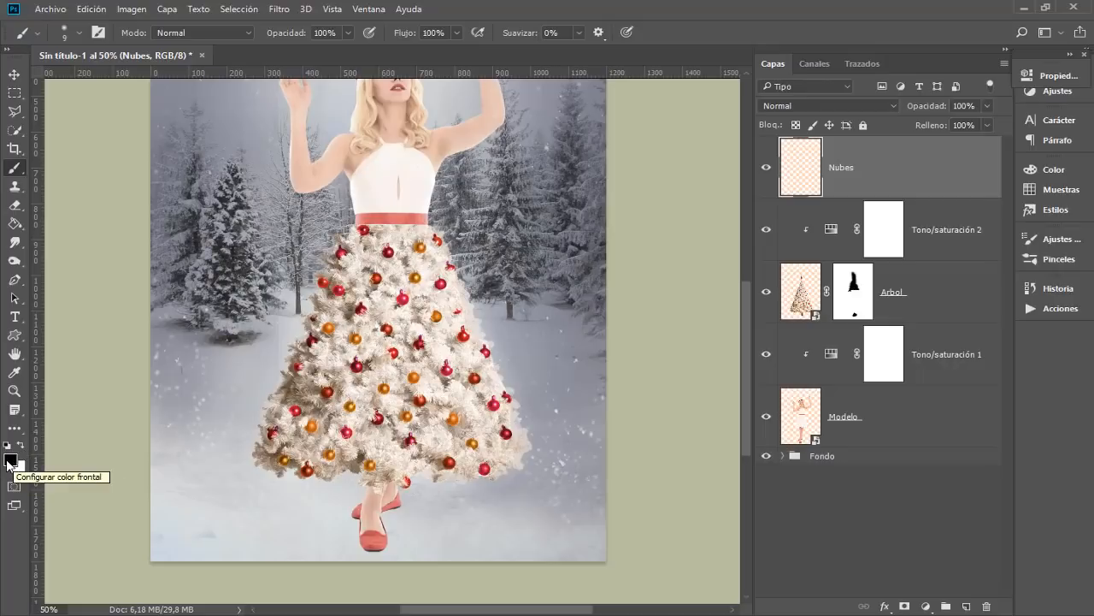
left_click(12, 463)
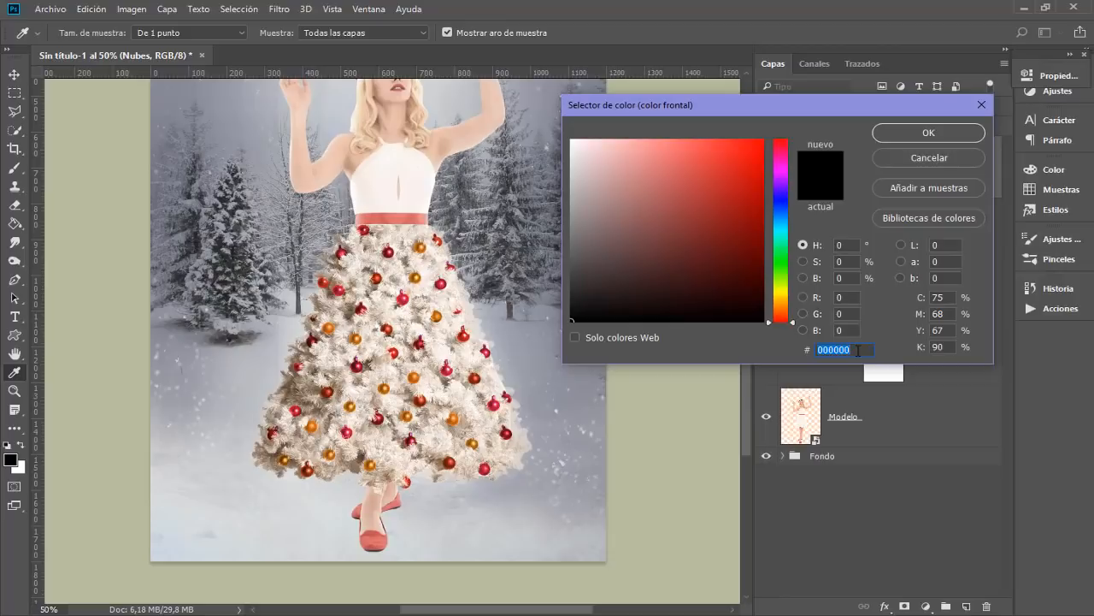
type("9396")
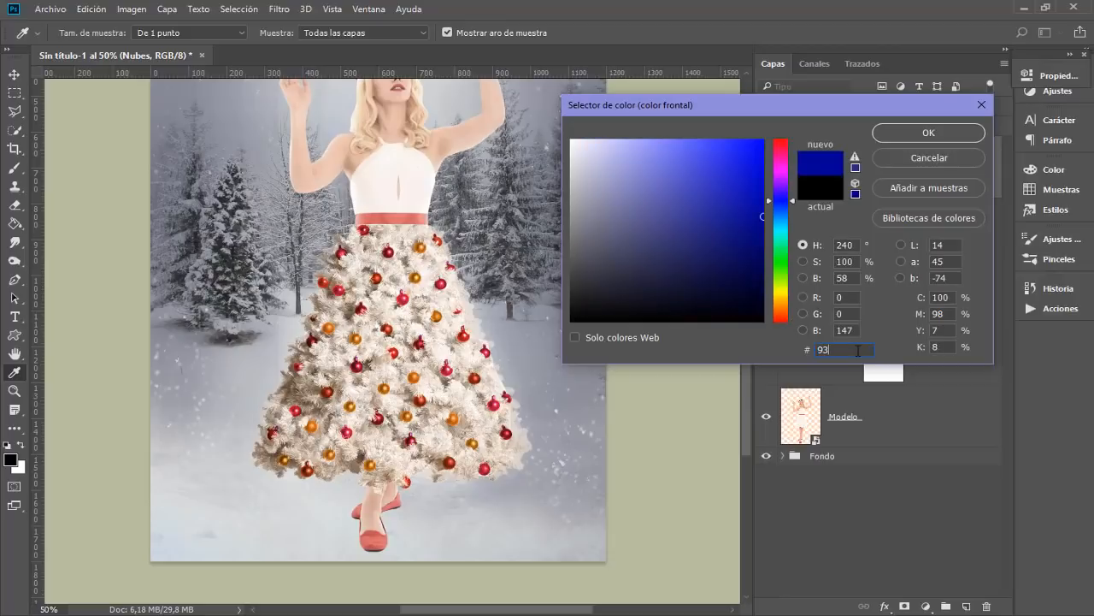
type("f")
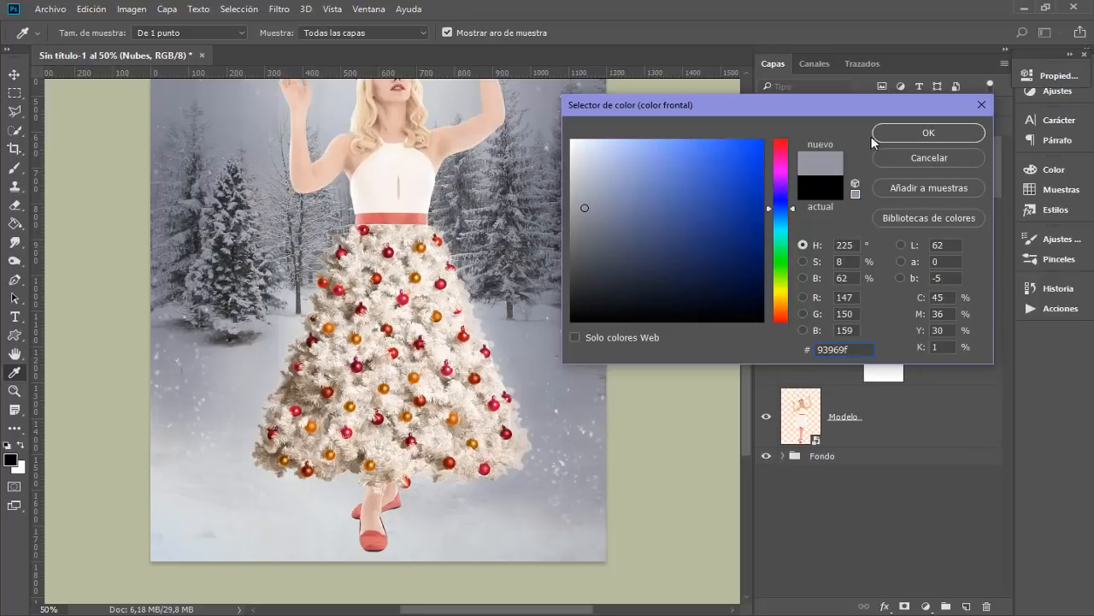
left_click(905, 131)
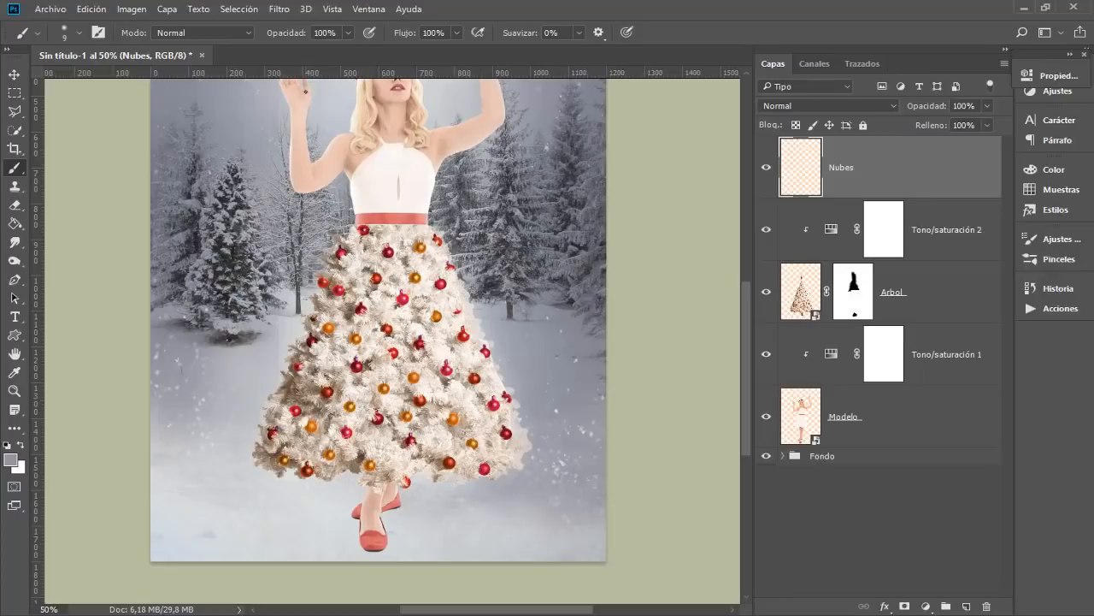
Step: Fill the Nubes layer with the Clouds render filter and reapply it for a different cloud pattern
left_click(281, 10)
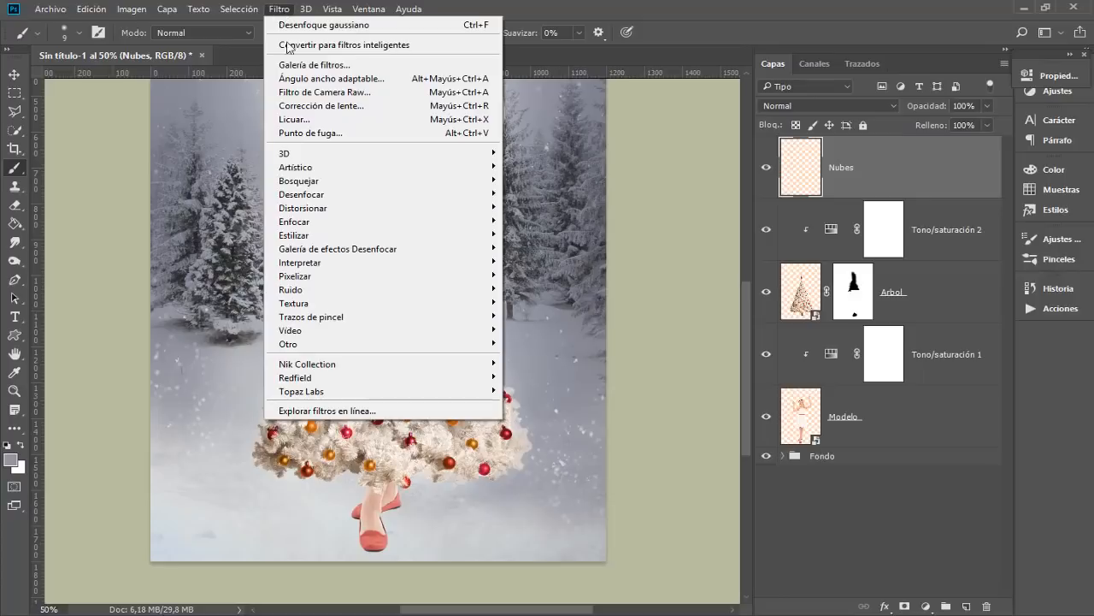
mouse_move(316, 263)
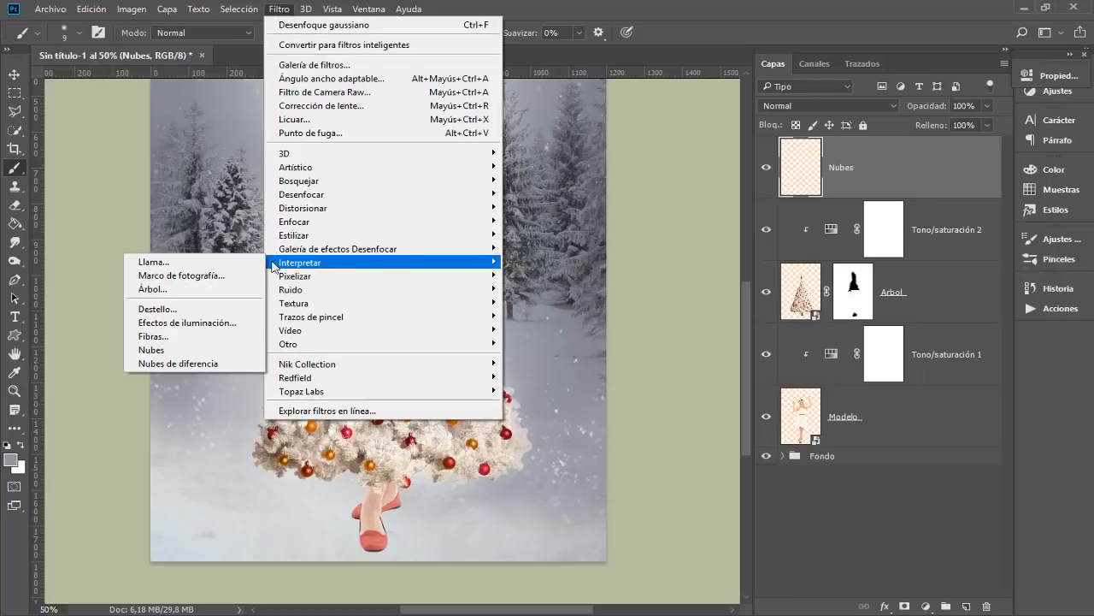
left_click(201, 351)
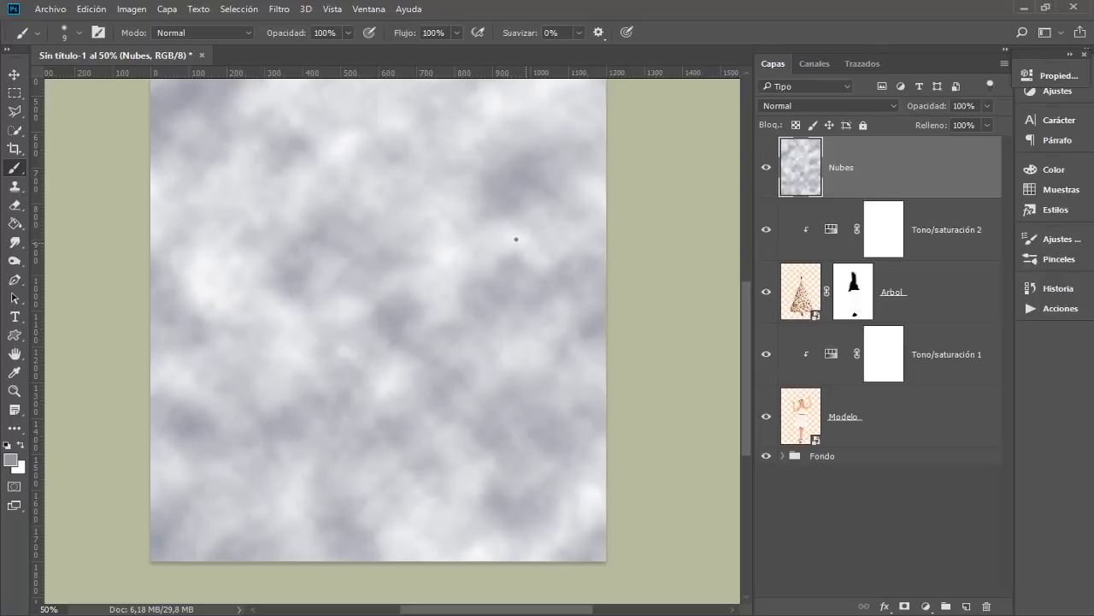
key("ctrl+minus")
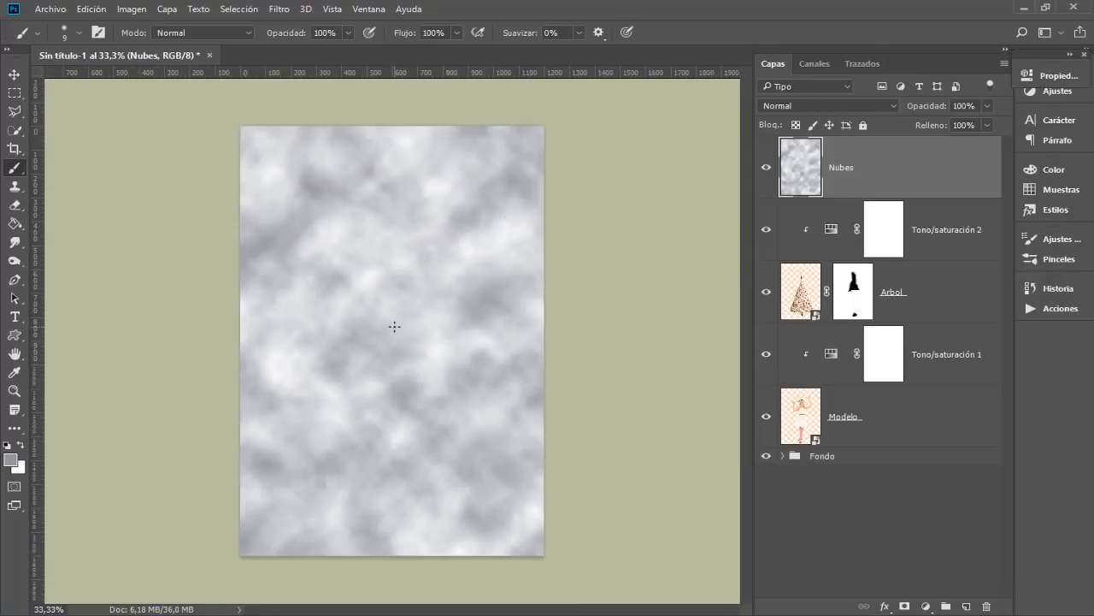
key("ctrl+f")
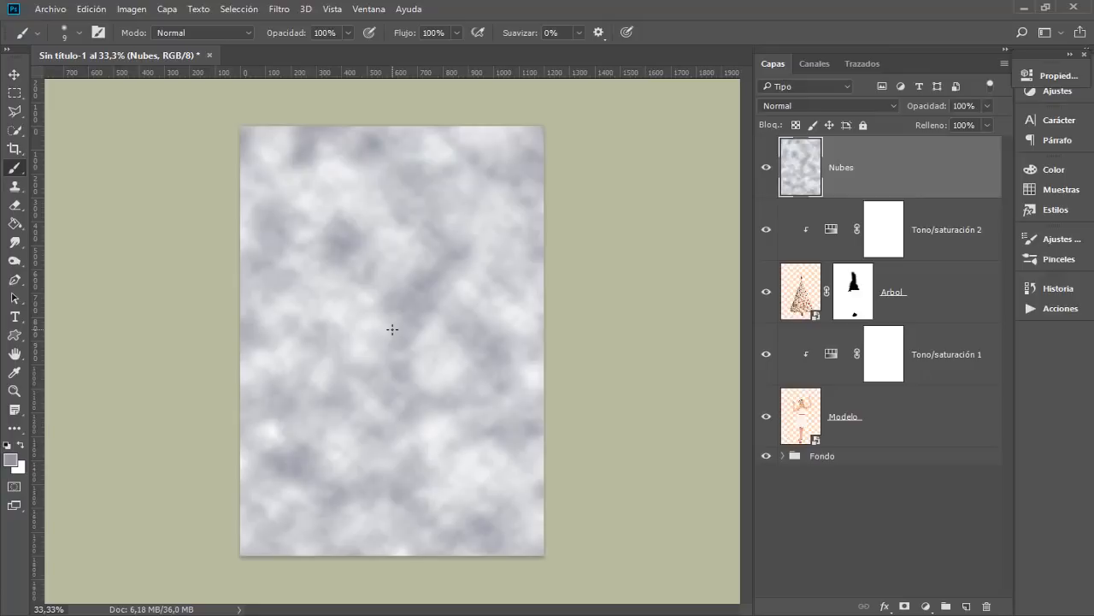
Step: Look up which keyboard shortcut is assigned to the Last Filter command in the keyboard shortcut settings
left_click(279, 9)
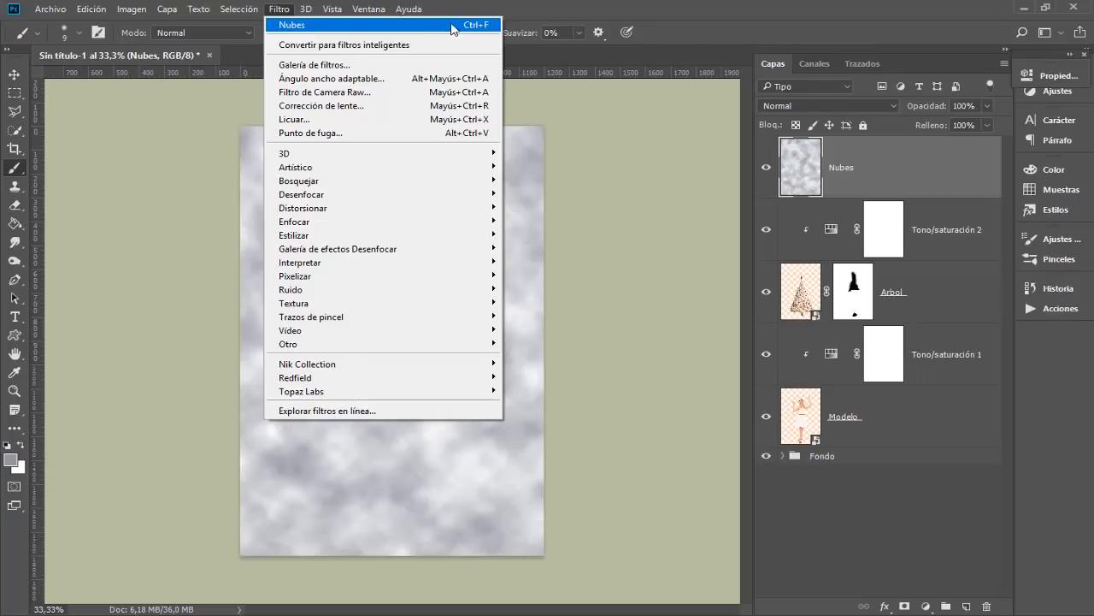
mouse_move(90, 9)
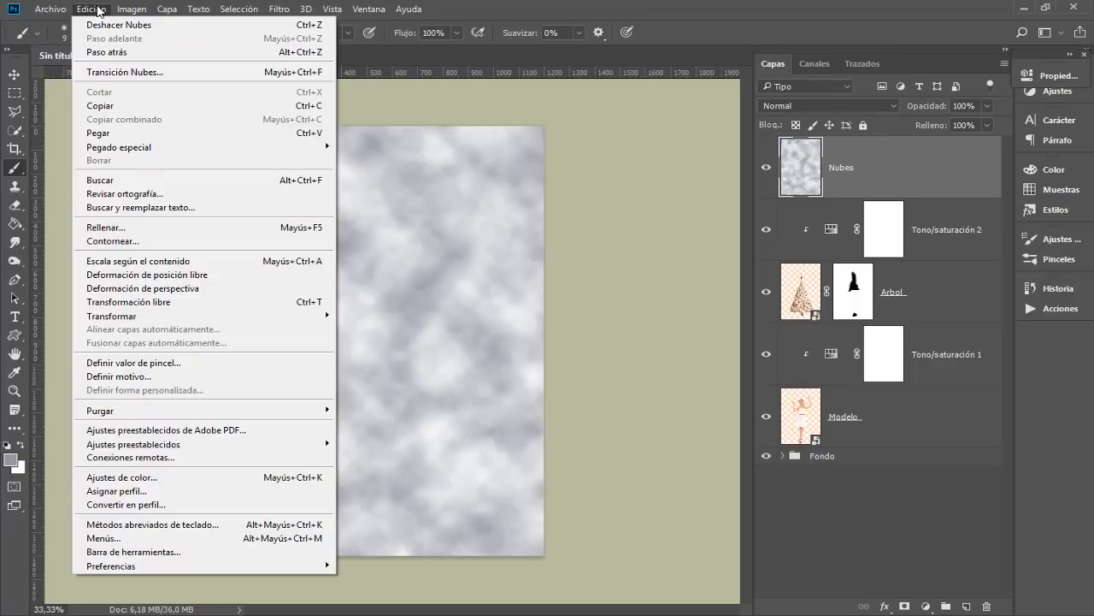
left_click(202, 527)
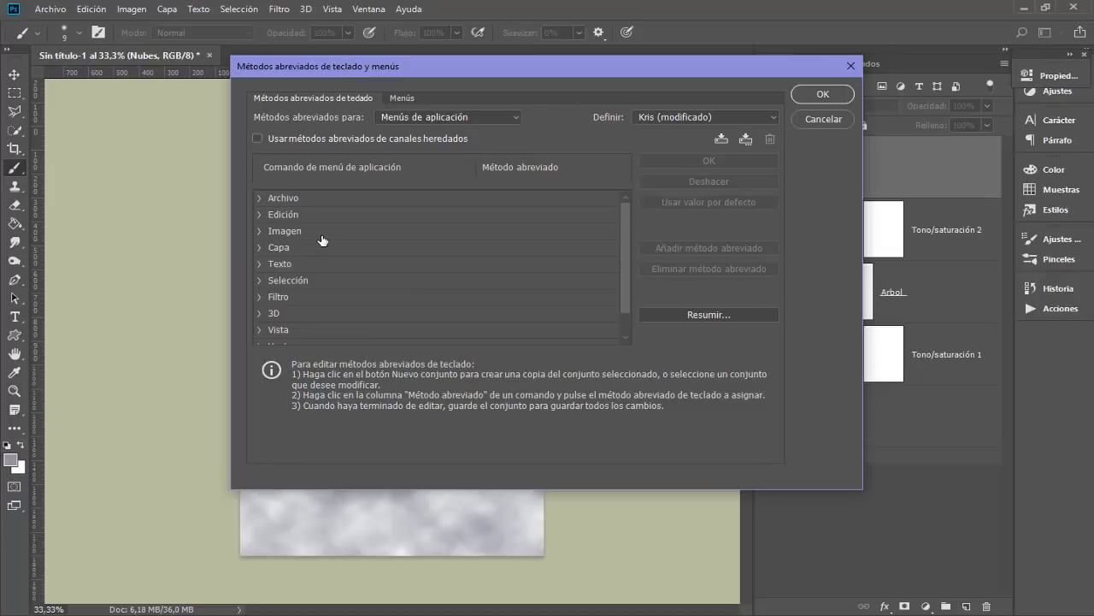
left_click(259, 297)
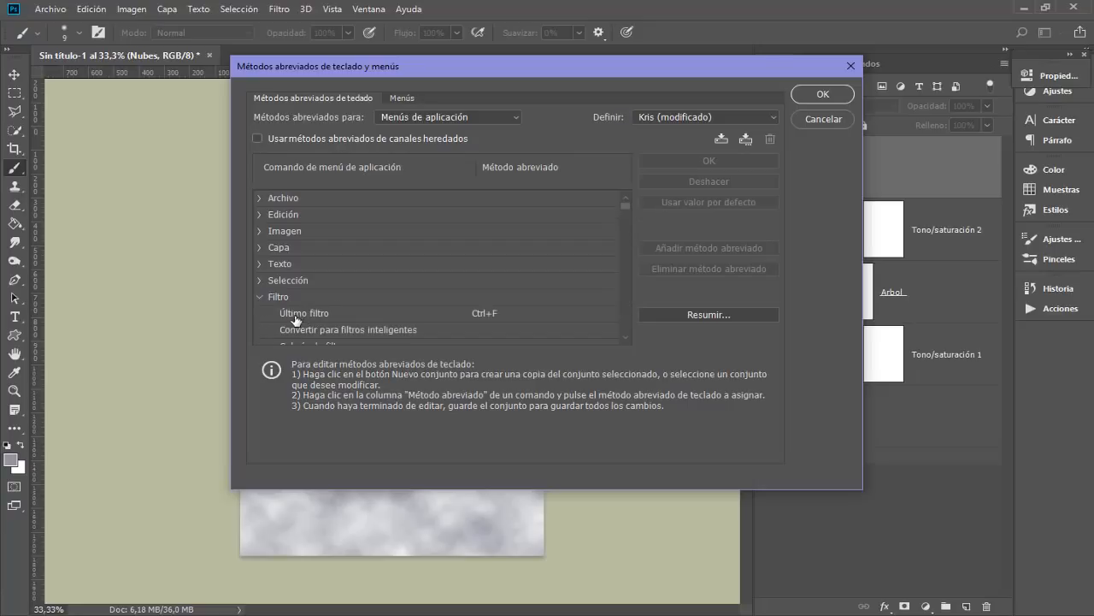
left_click(481, 315)
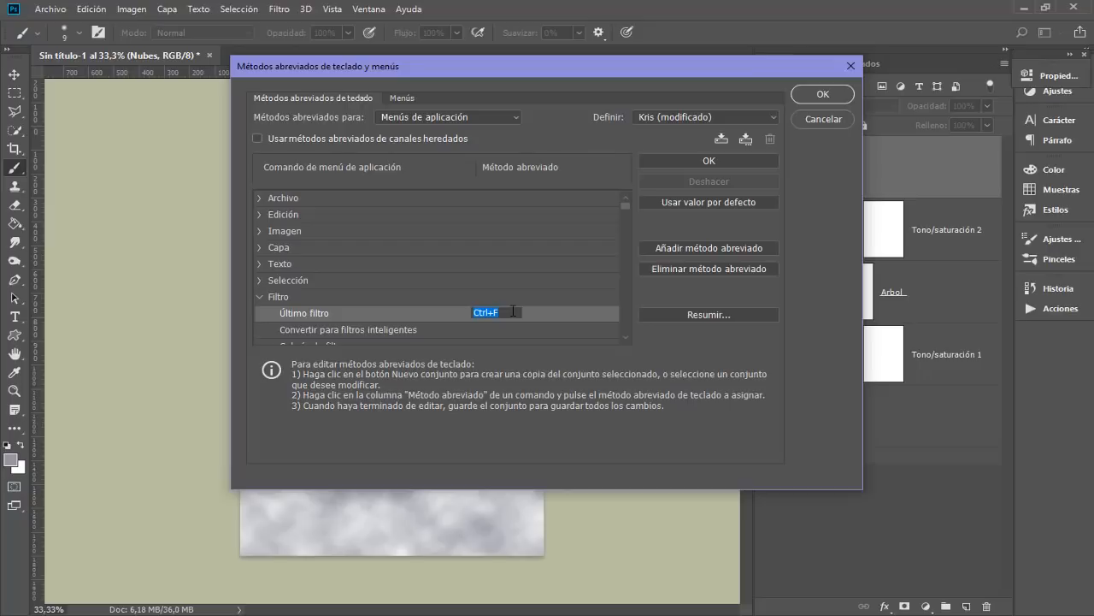
left_click(569, 315)
left_click(260, 298)
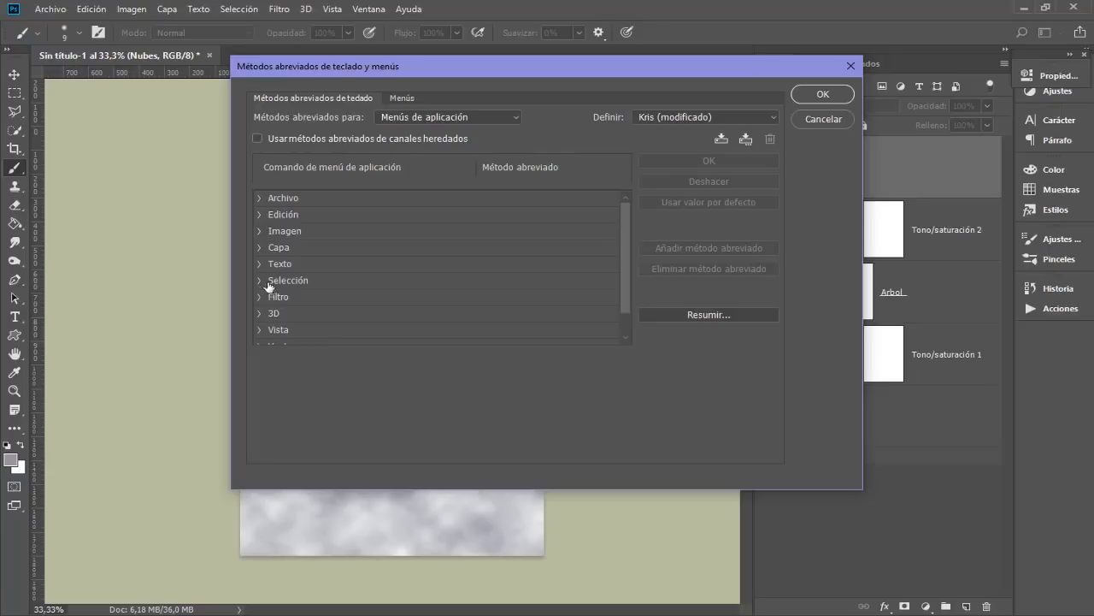
Step: Check the shortcut assigned to the Edit category's Buscar command and close the shortcut settings without saving changes
left_click(266, 216)
scroll(309, 308, "down", 3)
scroll(309, 295, "down", 2)
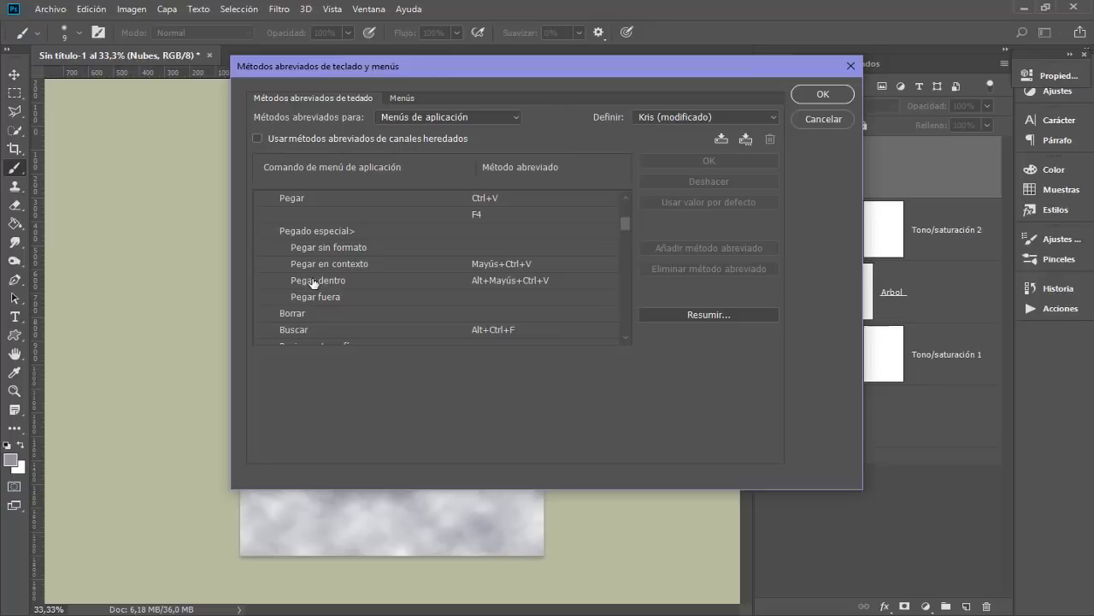
left_click(294, 332)
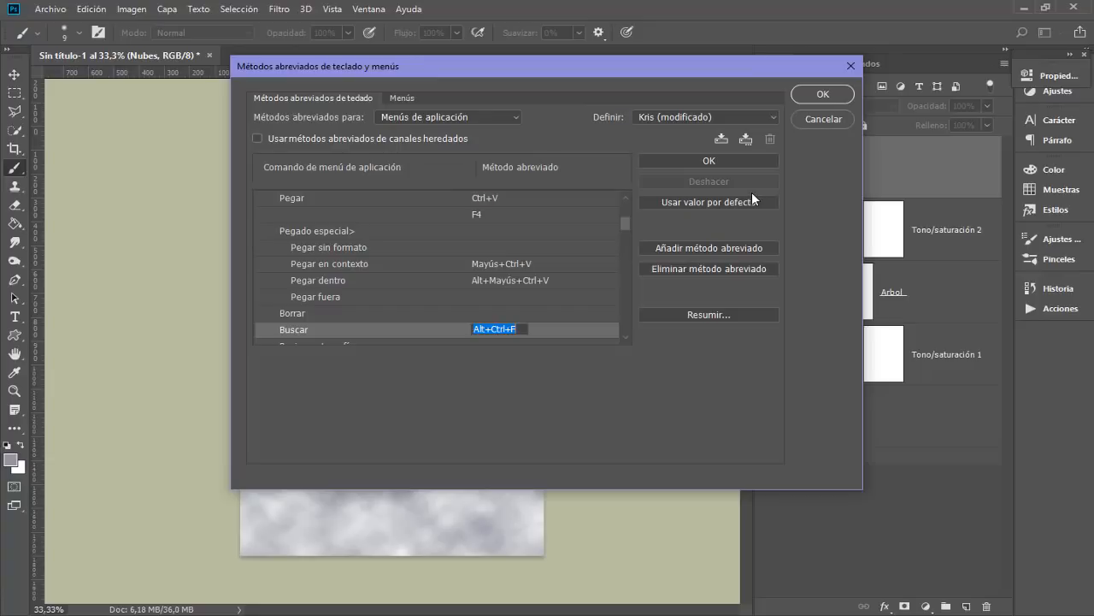
left_click(838, 120)
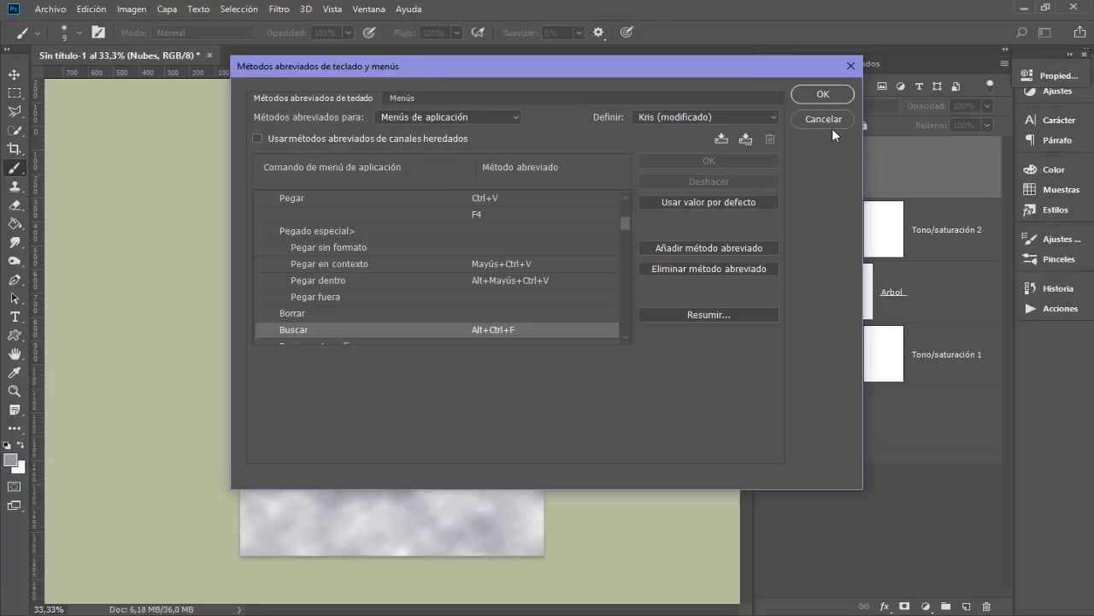
left_click(851, 66)
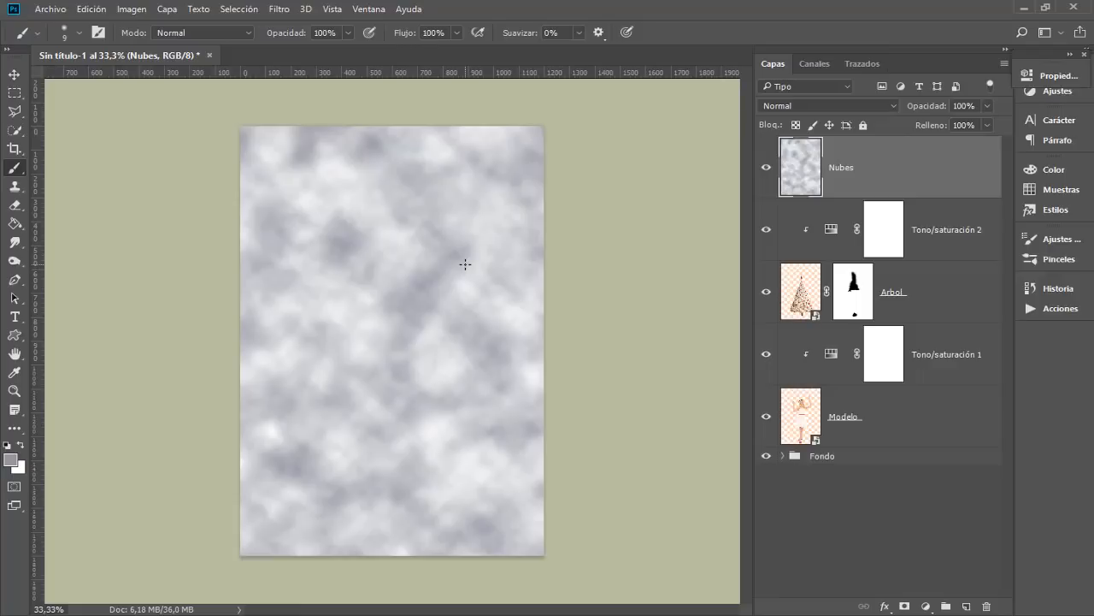
Step: Add a layer mask to the Nubes layer and fill it with the Clouds filter
left_click(905, 606)
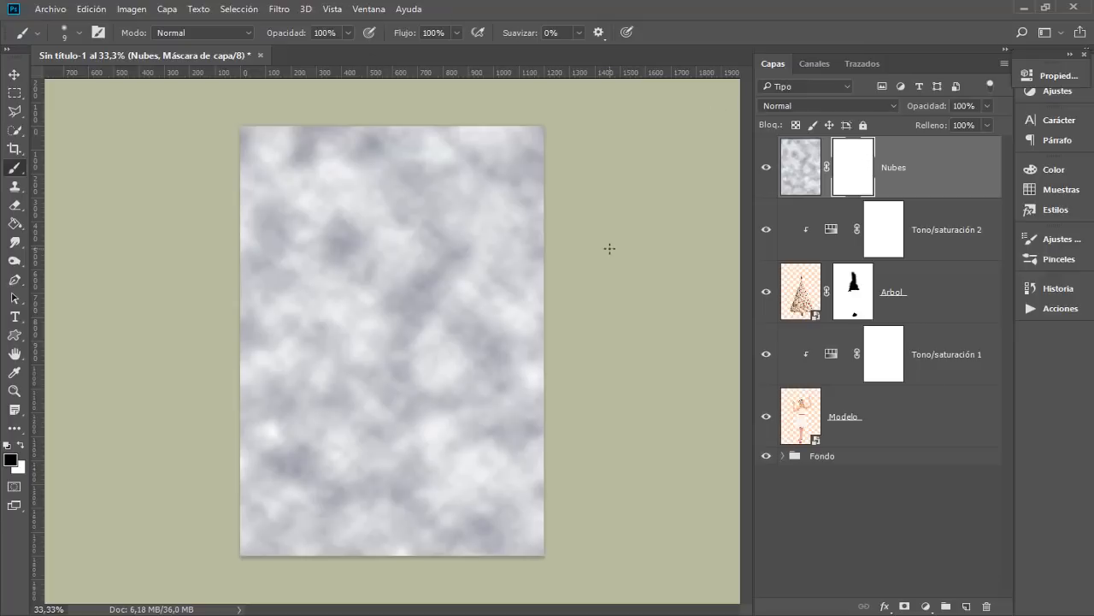
key("ctrl+f")
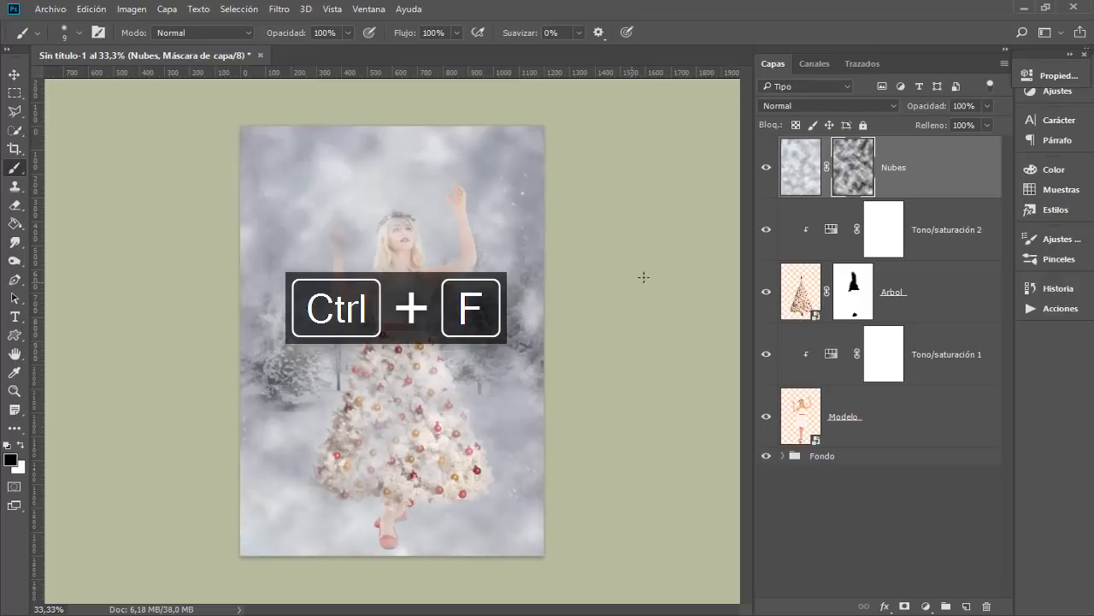
Step: Paint black over the model and trees on the Nubes mask using the 614 cloud brush at 866 px and 56% opacity, and inspect the mask
right_click(15, 168)
left_click(123, 169)
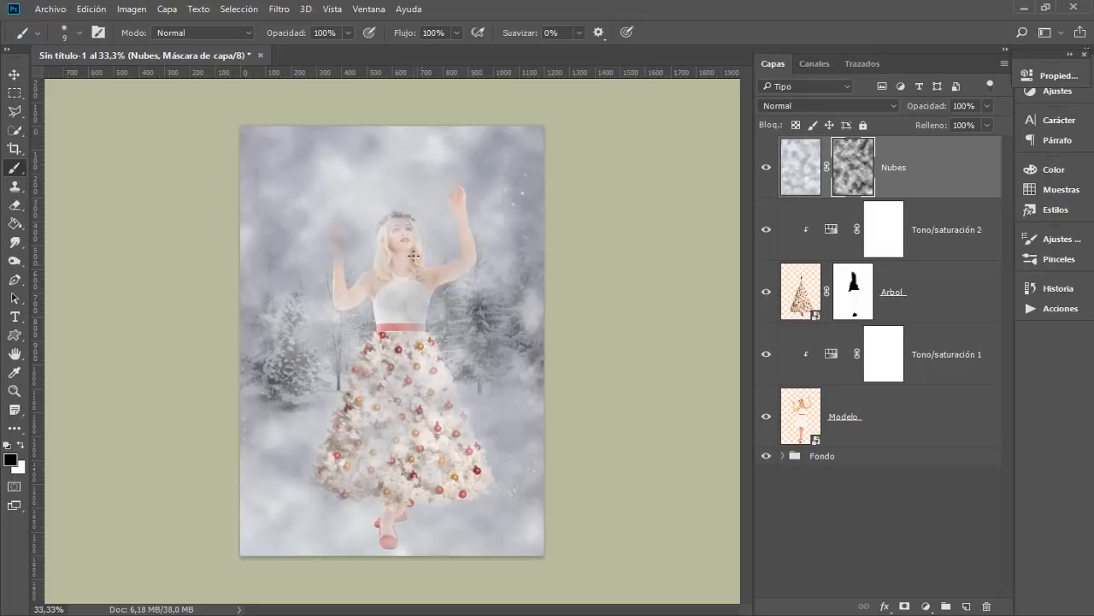
right_click(352, 221)
scroll(427, 393, "down", 5)
scroll(423, 421, "down", 8)
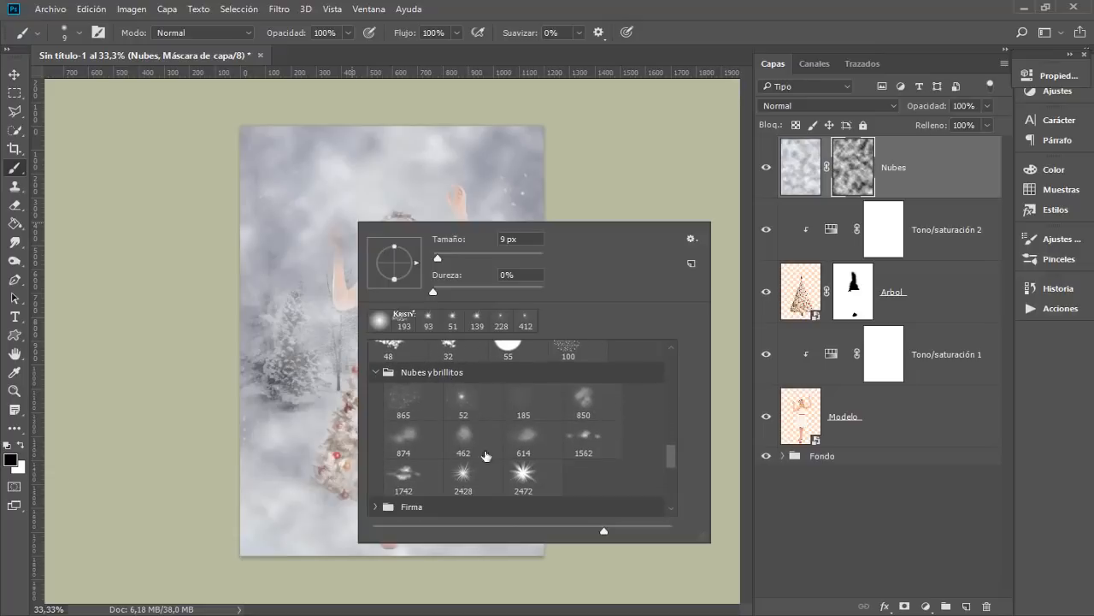
left_click(530, 441)
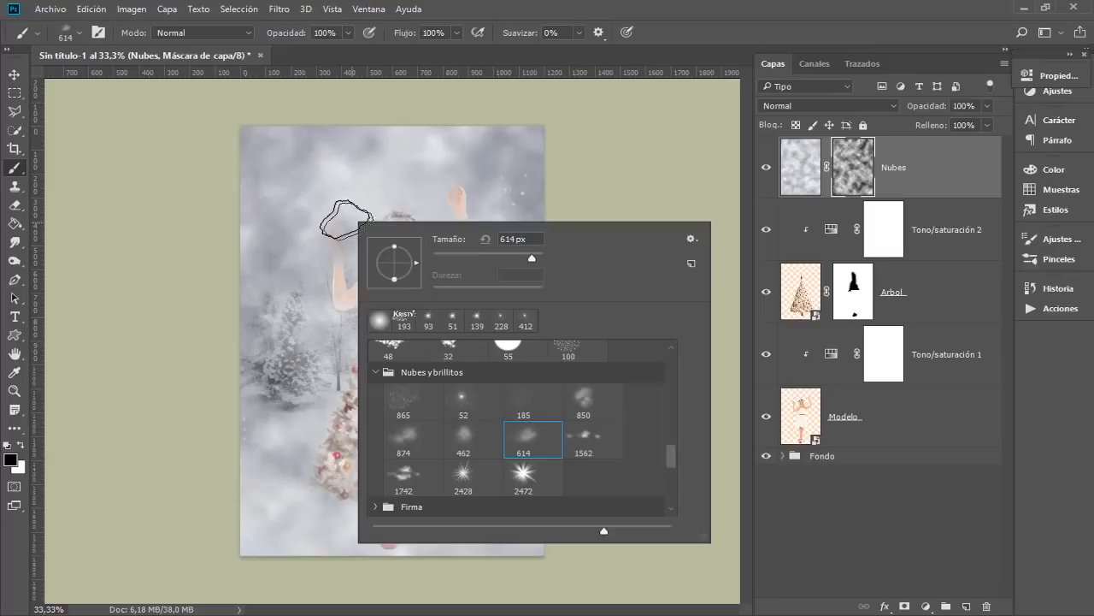
left_click_drag(308, 207, 352, 200)
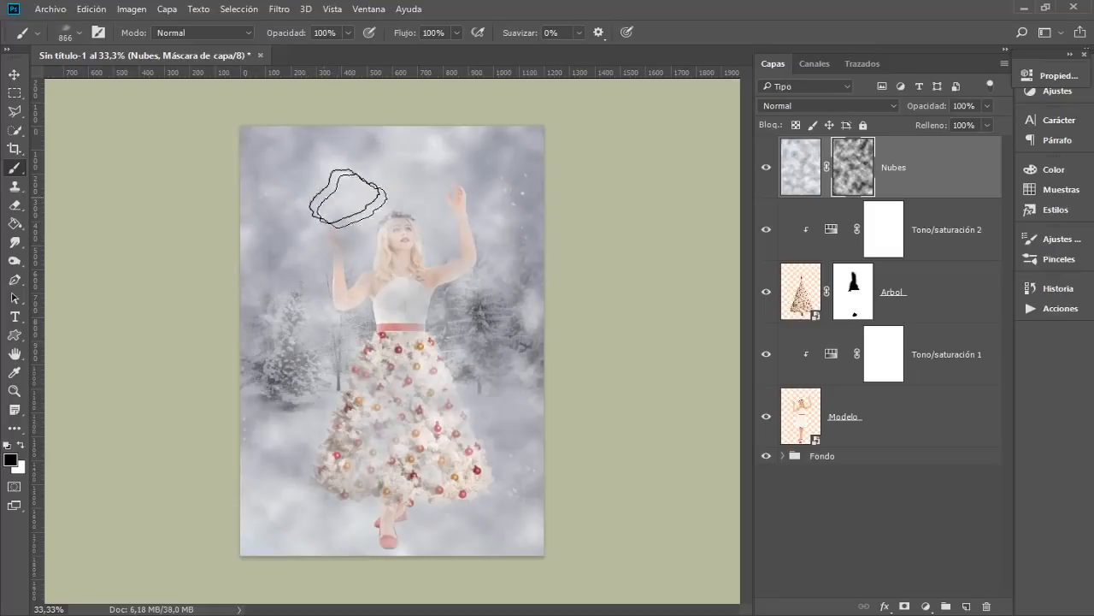
left_click_drag(293, 35, 266, 37)
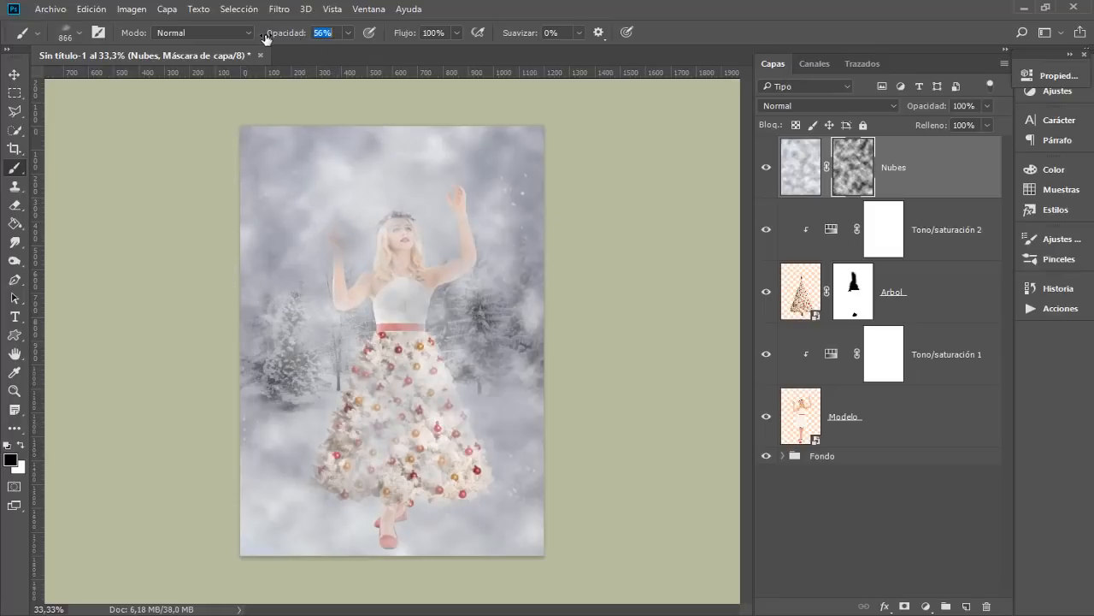
mouse_move(313, 162)
left_mouse_down()
mouse_move(305, 219)
mouse_move(318, 244)
mouse_move(348, 253)
mouse_move(336, 263)
mouse_move(370, 256)
mouse_move(407, 335)
mouse_move(362, 374)
mouse_move(384, 419)
mouse_move(343, 471)
mouse_move(419, 475)
mouse_move(428, 464)
mouse_move(417, 436)
mouse_move(429, 417)
mouse_move(416, 414)
mouse_move(433, 272)
mouse_move(467, 222)
mouse_move(456, 190)
mouse_move(452, 202)
mouse_move(401, 214)
mouse_move(383, 235)
mouse_move(400, 282)
mouse_move(349, 252)
mouse_move(317, 257)
mouse_move(310, 148)
mouse_move(312, 299)
mouse_move(295, 357)
mouse_move(472, 224)
mouse_move(491, 195)
mouse_move(485, 171)
mouse_move(482, 270)
mouse_move(506, 333)
mouse_move(519, 297)
mouse_move(477, 344)
mouse_move(476, 384)
mouse_move(414, 379)
mouse_move(407, 352)
mouse_move(363, 444)
mouse_move(368, 460)
mouse_move(405, 481)
mouse_move(433, 480)
mouse_move(401, 395)
mouse_move(411, 269)
mouse_move(398, 231)
mouse_move(394, 262)
mouse_move(338, 251)
mouse_move(483, 279)
mouse_move(479, 300)
mouse_move(383, 401)
mouse_move(372, 448)
left_mouse_up()
left_click(857, 169, "alt")
left_click(857, 169, "alt")
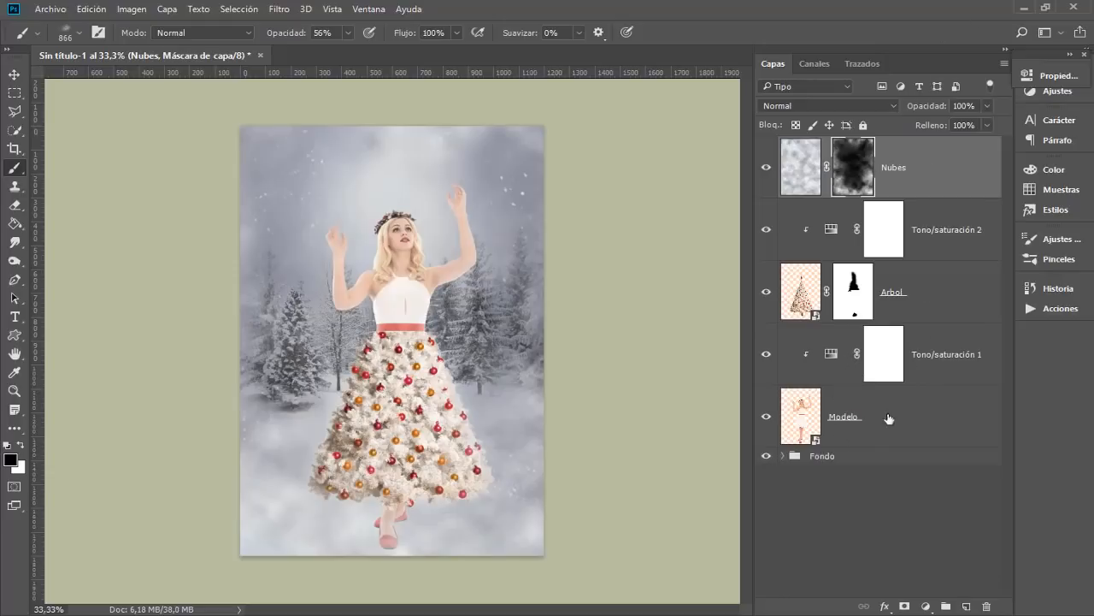
Step: Group all layers from Nubes down to Modelo, name the group Modelo, and compare the image with and without it
left_click(873, 432, "shift")
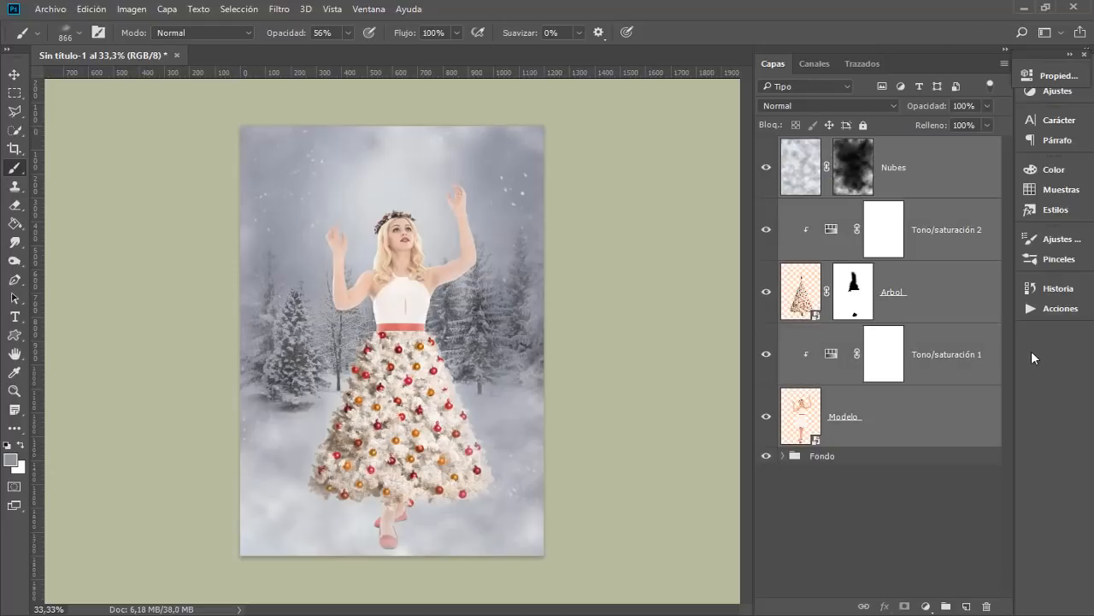
key("ctrl+g")
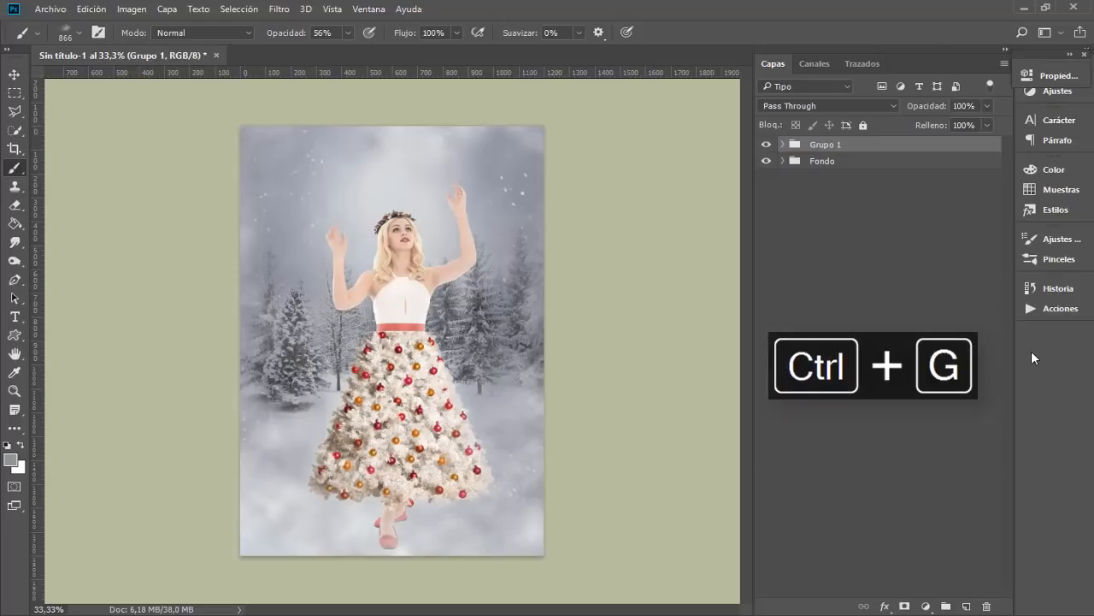
double_click(826, 145)
type("Modelo")
key("Return")
left_click(765, 145)
left_click(766, 145)
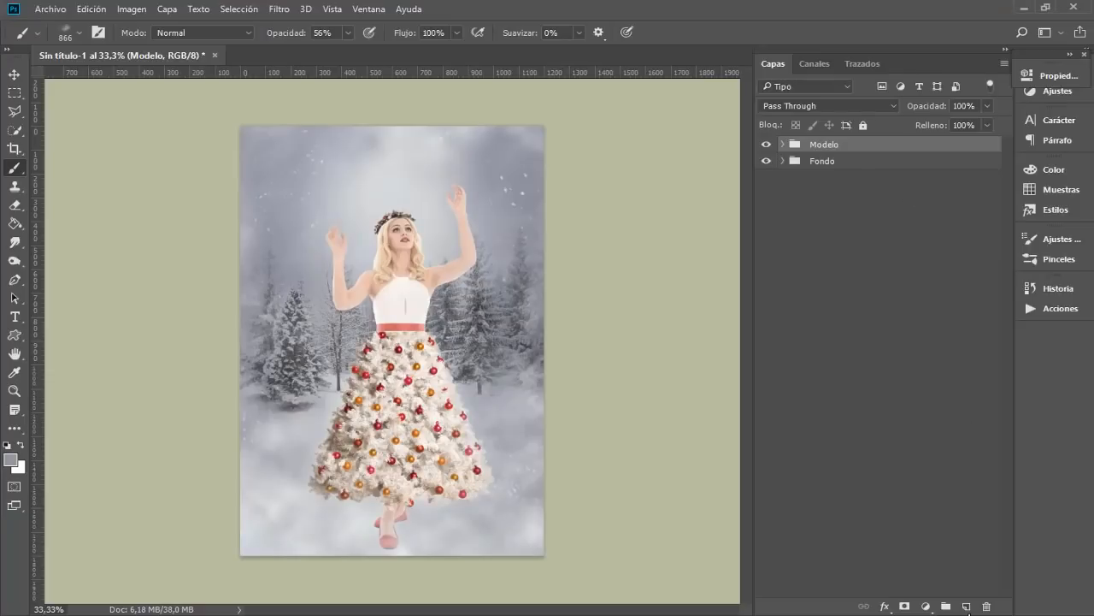
Step: Create a new empty layer above the Modelo group and name it Dibujo
left_click(966, 606)
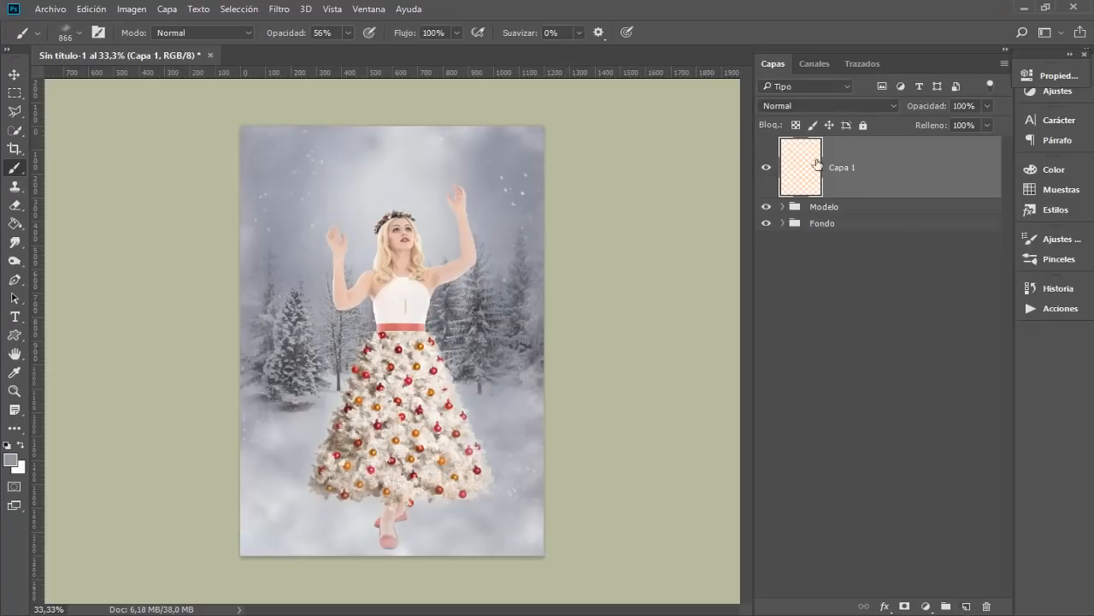
double_click(843, 168)
type("D")
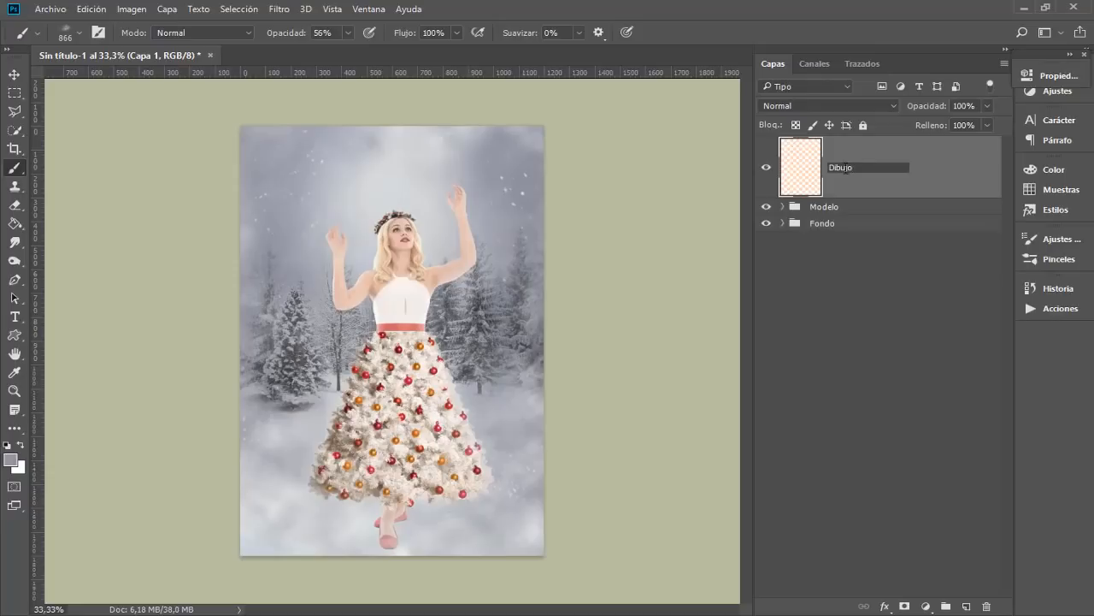
type("ibujo")
key("Return")
Step: Apply the merged RGB image to the Dibujo layer with Multiply blending at 100% opacity, and compare with the layer hidden
left_click(134, 9)
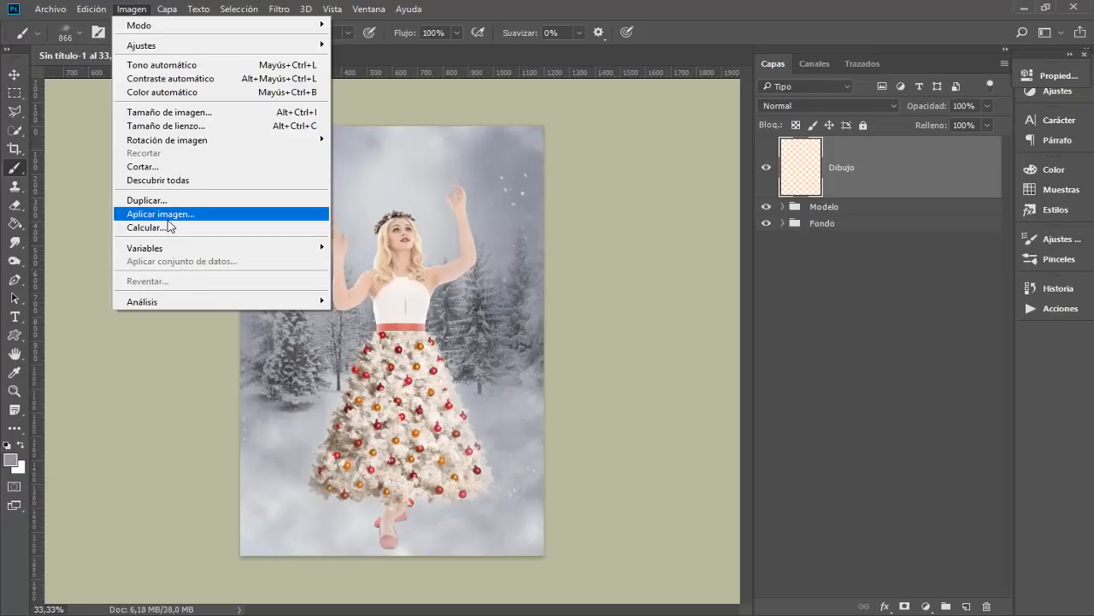
left_click(203, 214)
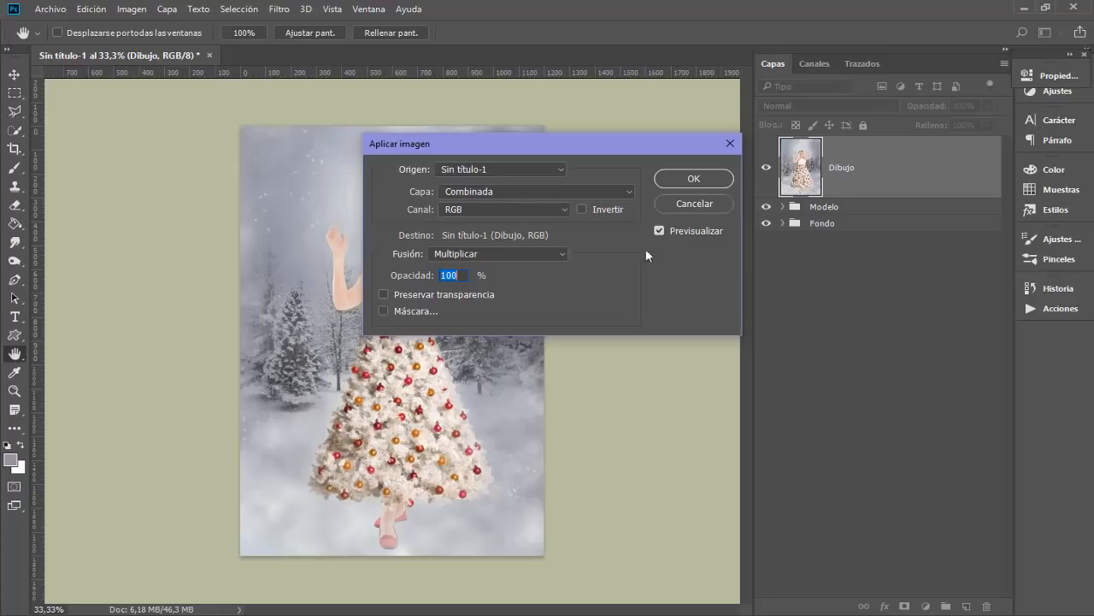
left_click(707, 179)
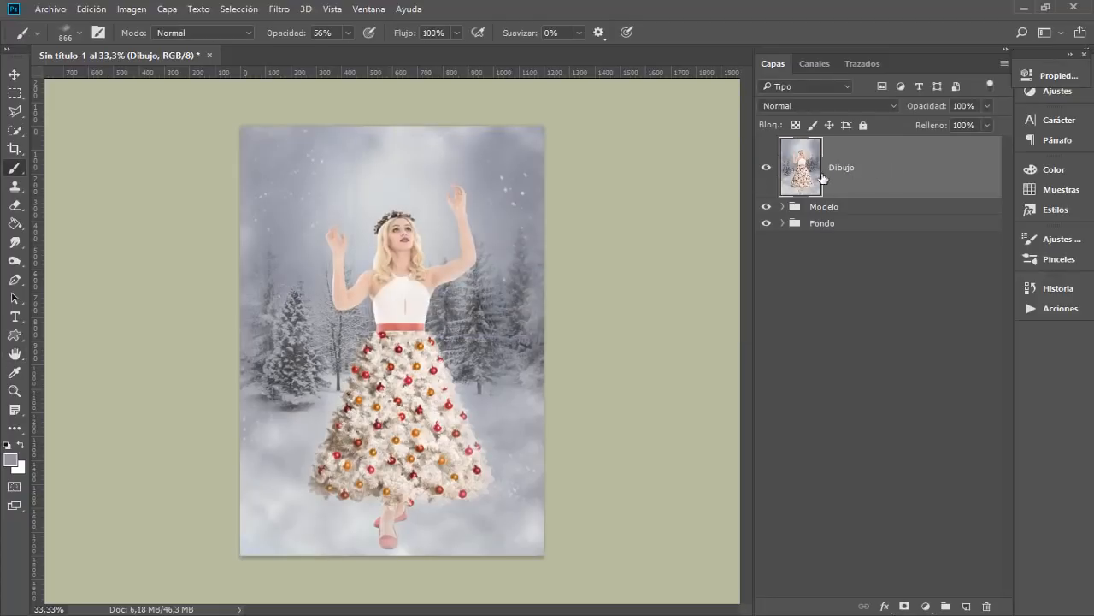
left_click(768, 170)
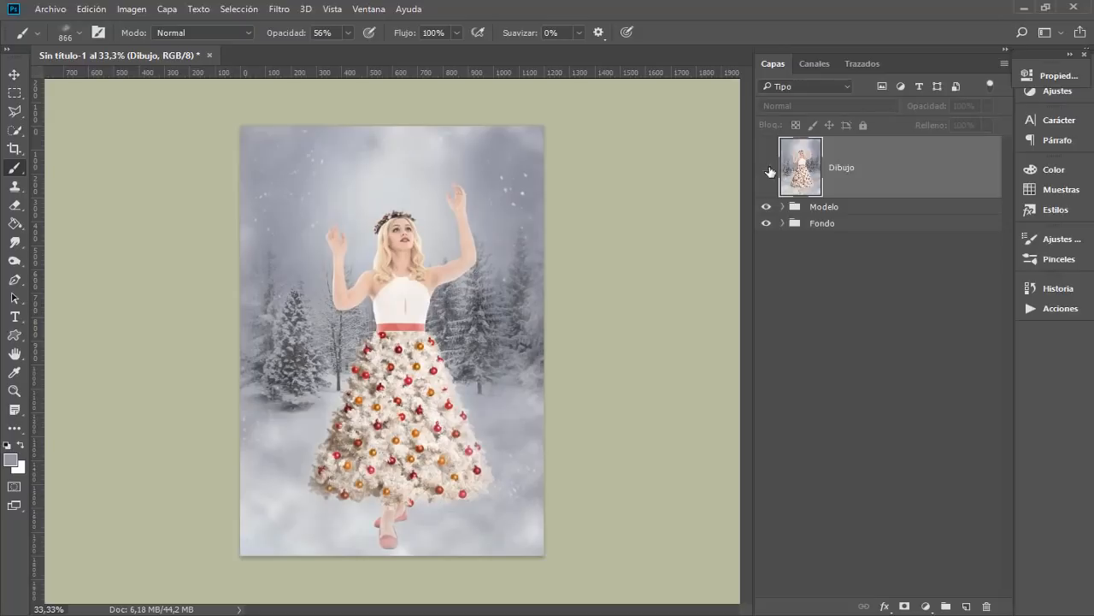
left_click(768, 168)
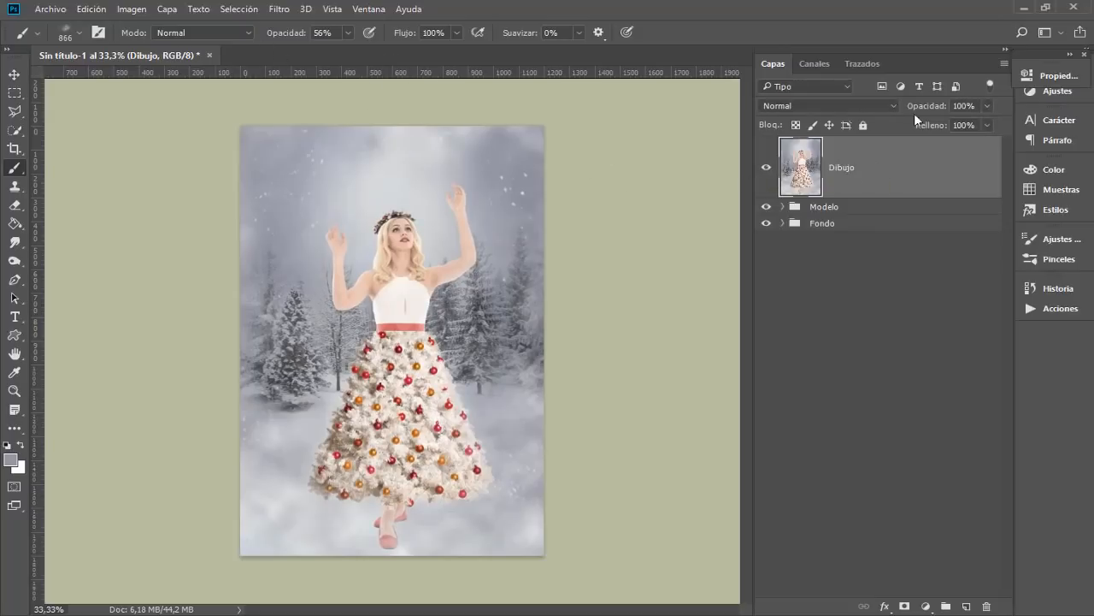
Step: Convert the Dibujo layer to a smart object and apply Pintura al óleo with Estilizado 2,3, Limpieza 2,3, Escala 0,8, Detalle de cerdas 10,0 and Brillo 0,0
right_click(886, 176)
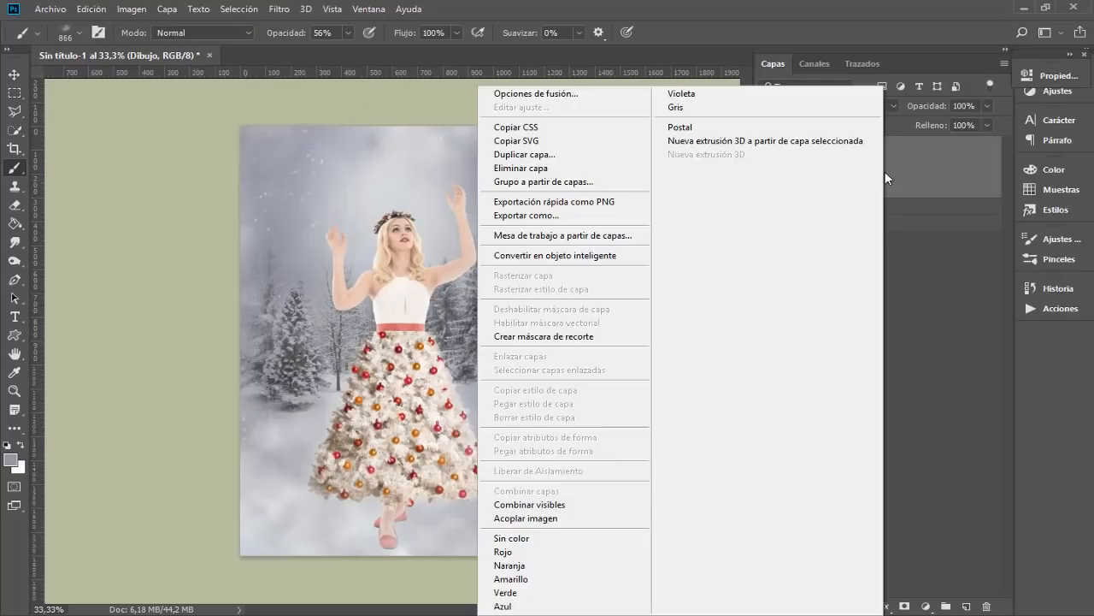
left_click(584, 257)
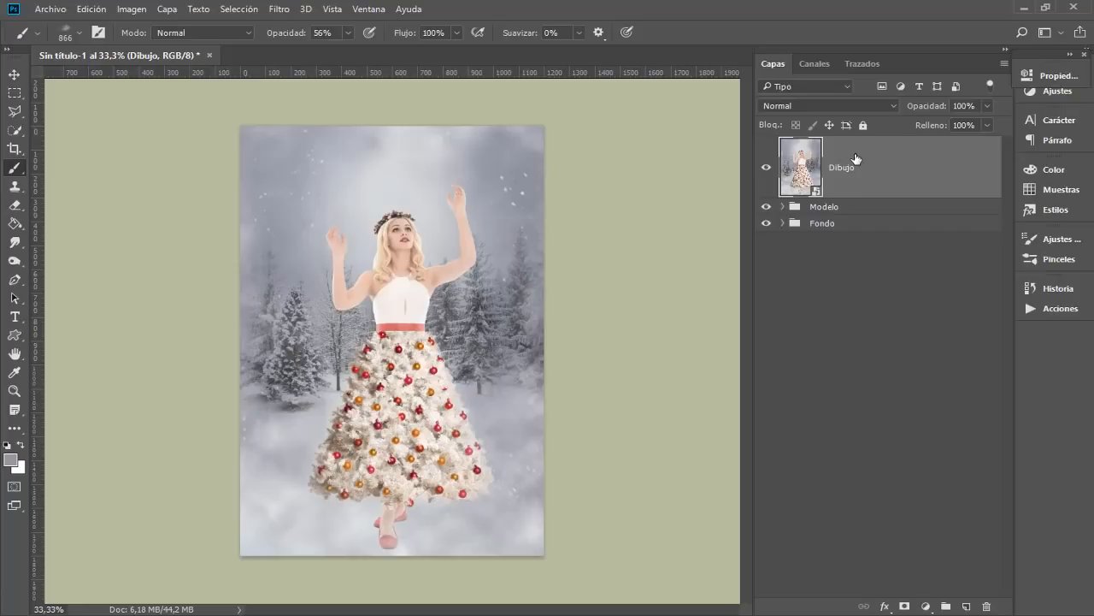
left_click(282, 10)
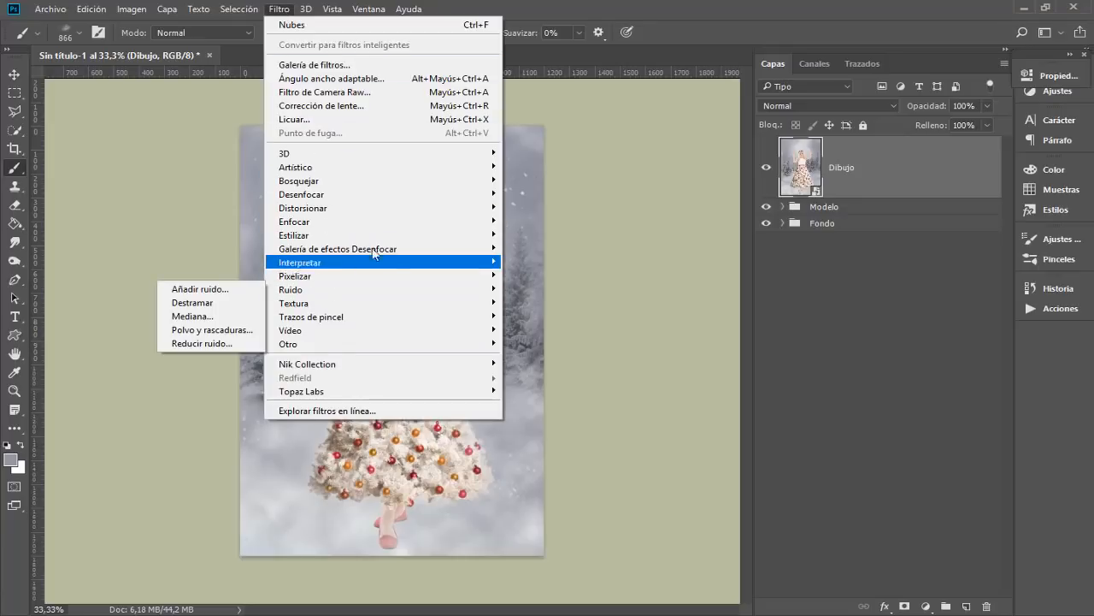
mouse_move(360, 236)
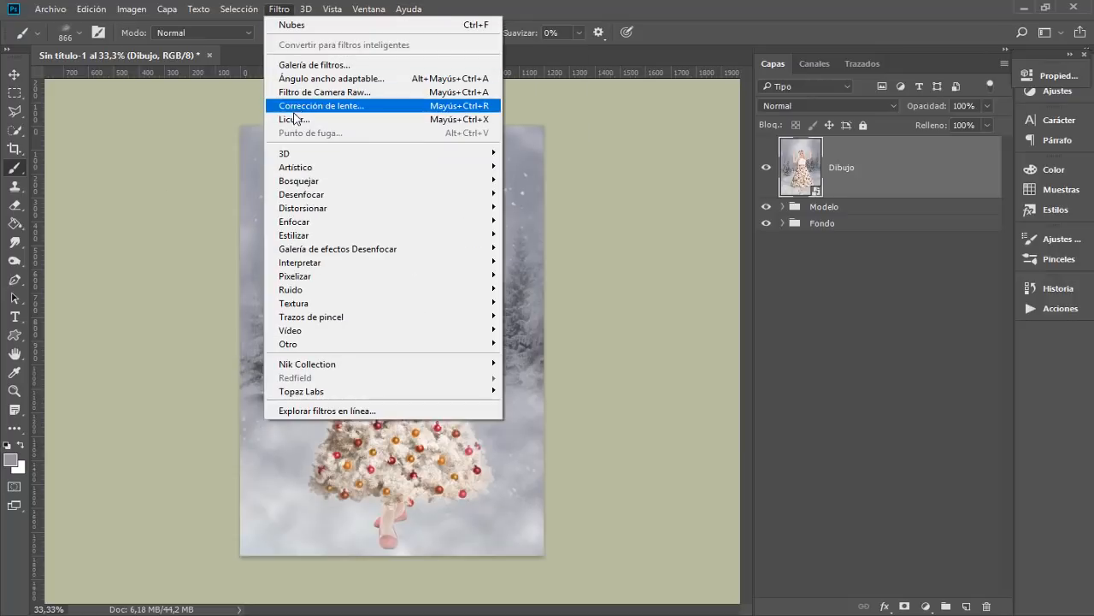
mouse_move(313, 221)
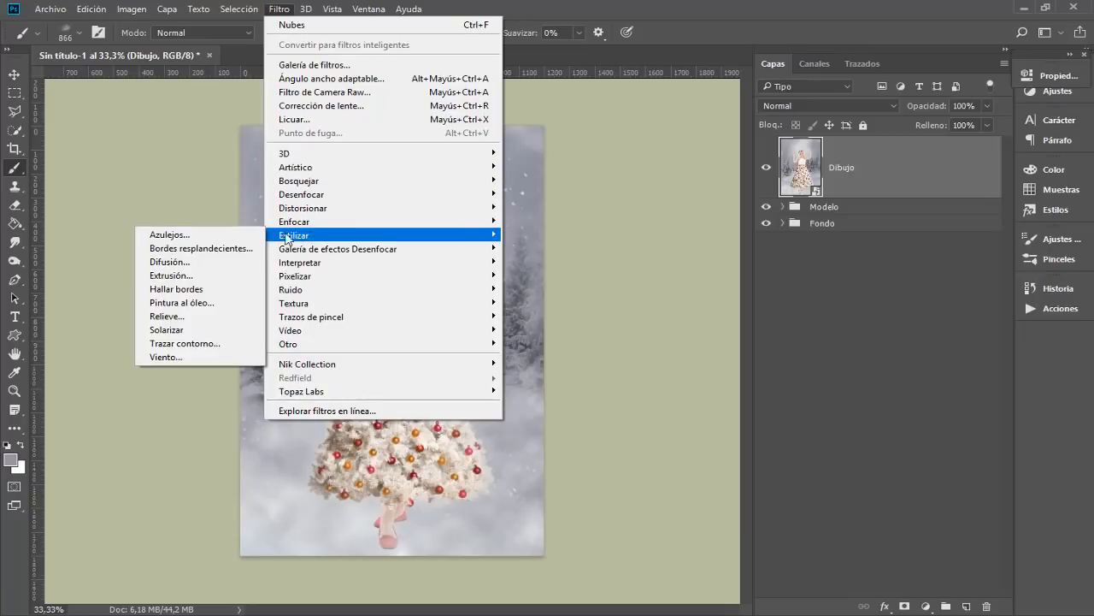
left_click(182, 302)
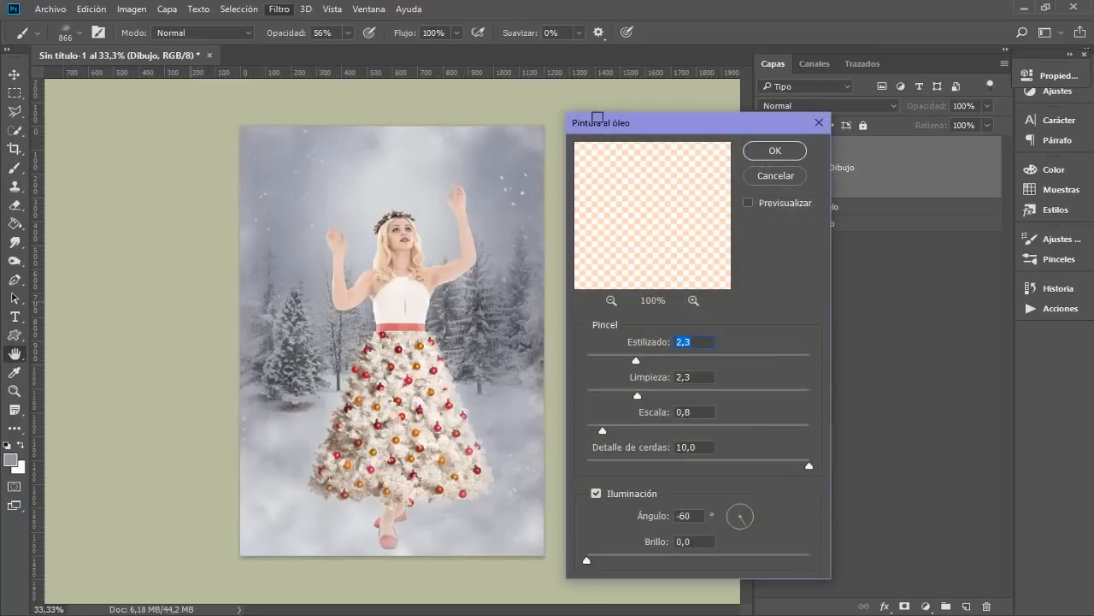
left_click_drag(640, 124, 569, 118)
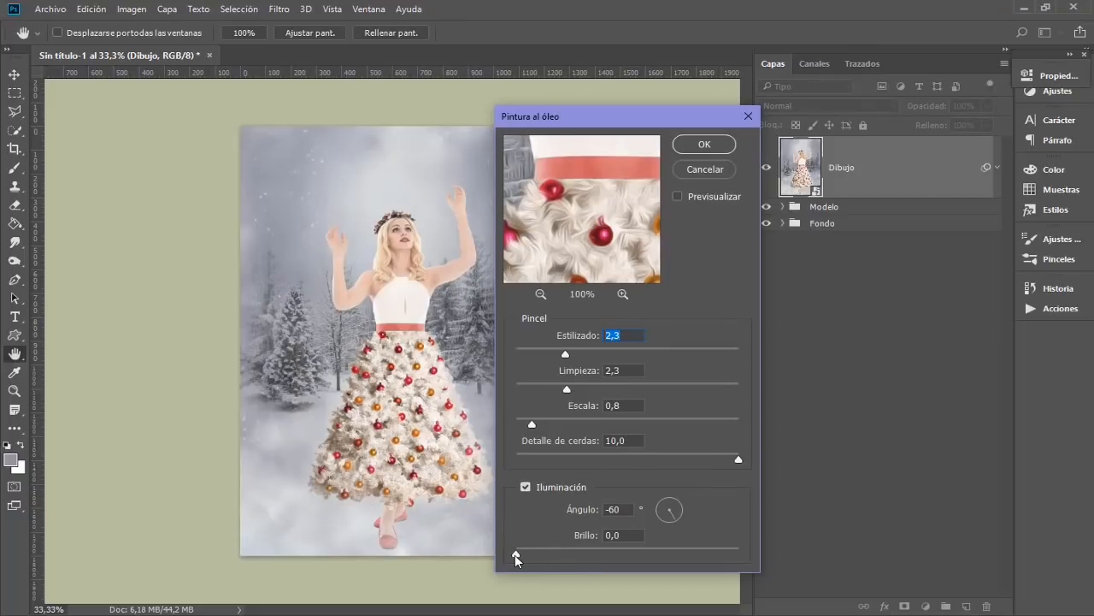
left_click_drag(574, 192, 550, 278)
mouse_move(585, 178)
left_mouse_down()
mouse_move(584, 292)
mouse_move(614, 254)
left_mouse_up()
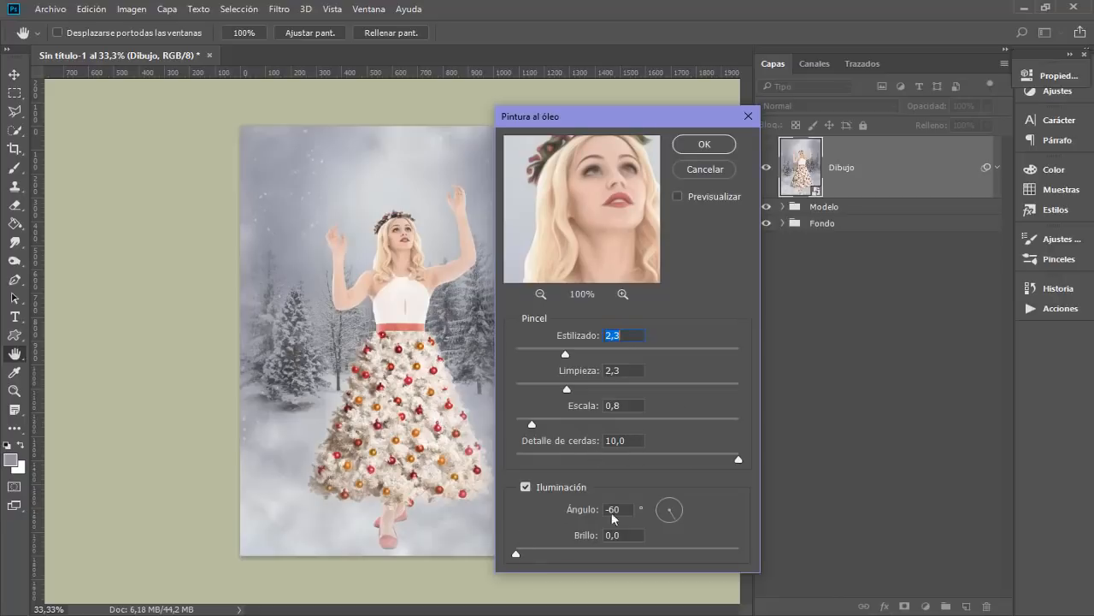
left_click(704, 144)
key("b")
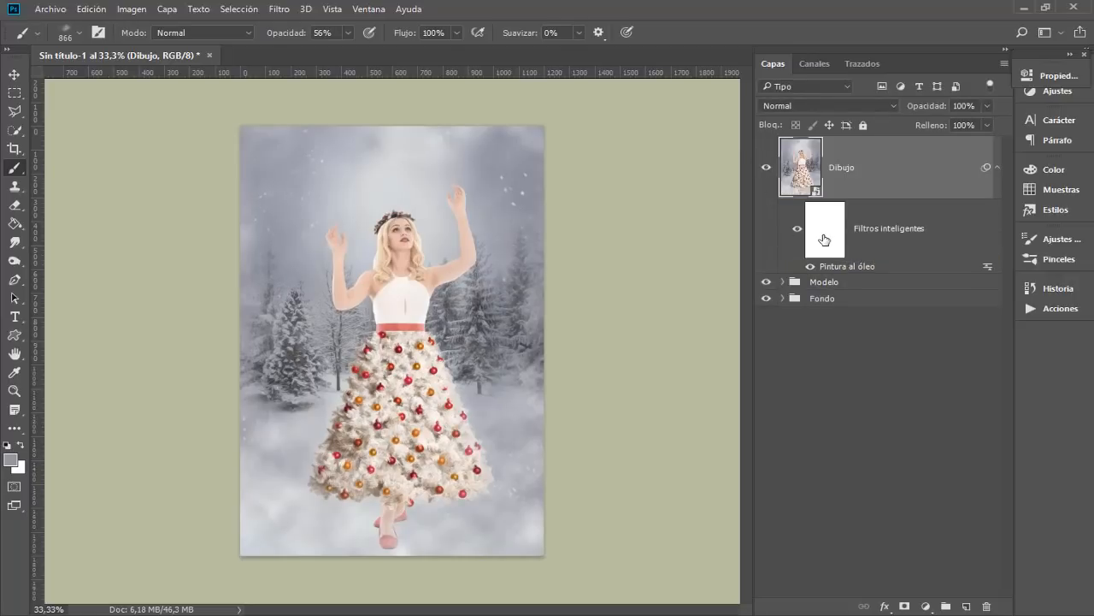
Step: Paint black over the model's eyes and lips on the Dibujo filter mask using a soft round 27 px brush at 22% opacity
left_click(824, 240)
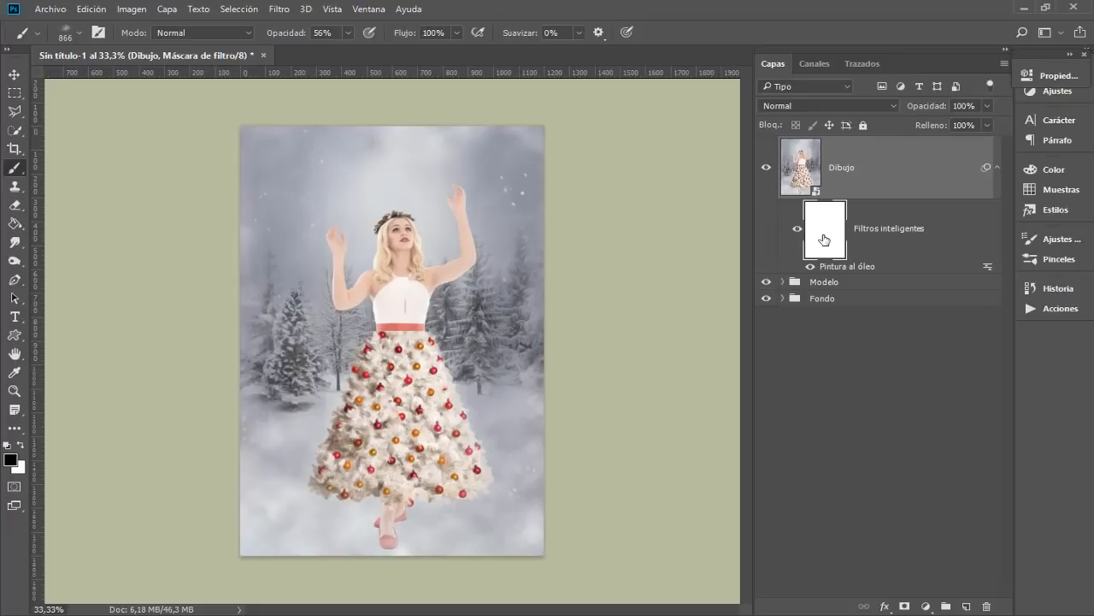
key("ctrl+plus")
key("ctrl+plus")
key("ctrl+plus")
key("ctrl+plus")
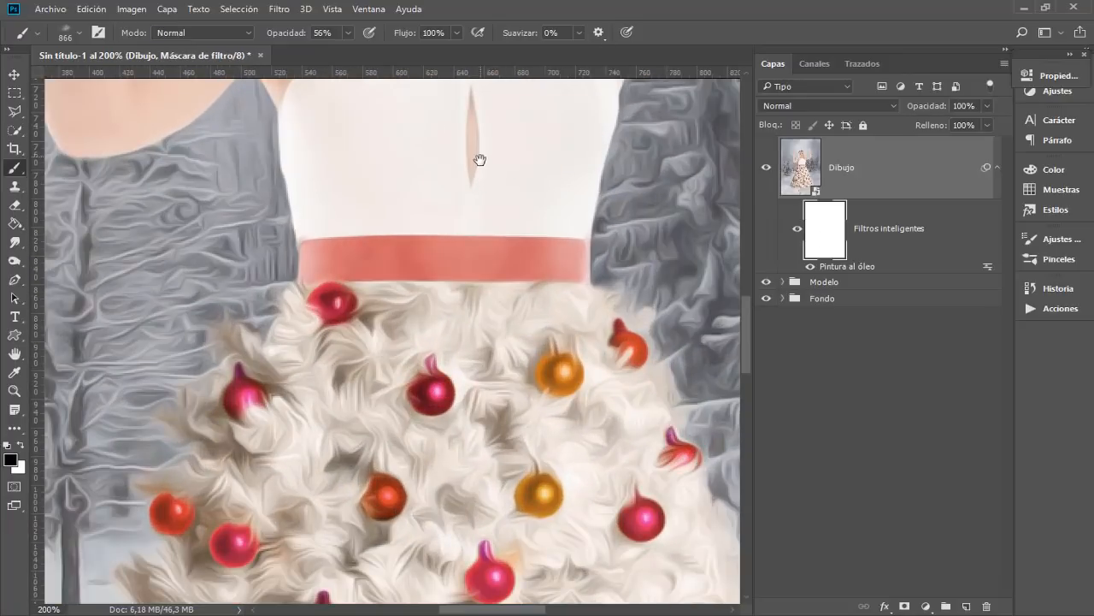
left_click_drag(480, 160, 454, 399)
left_click_drag(437, 130, 427, 425)
left_click_drag(459, 222, 425, 286)
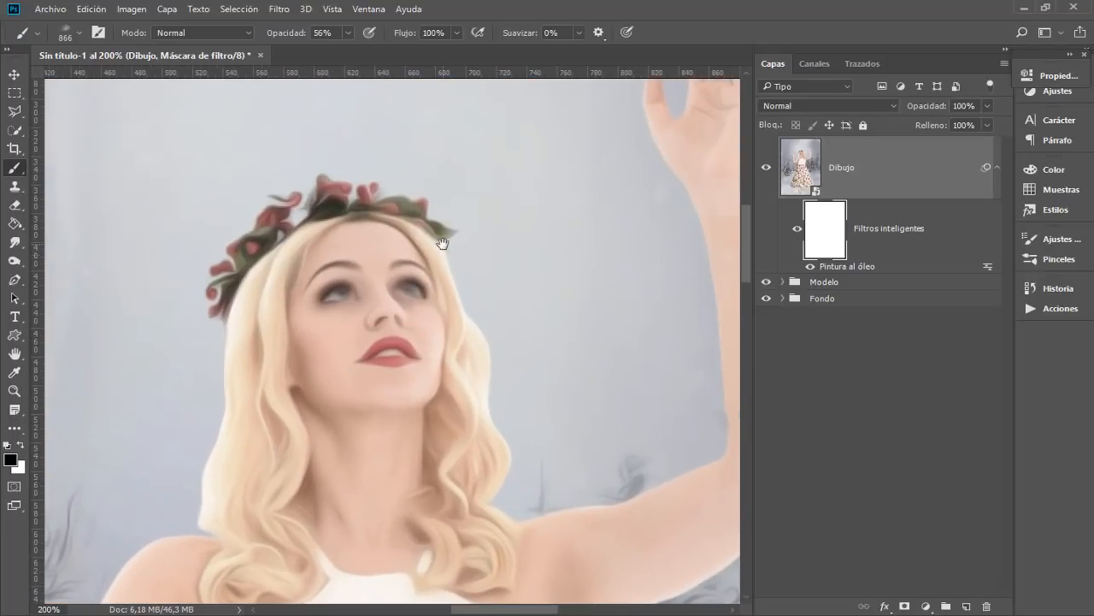
left_click_drag(351, 220, 196, 269)
left_click_drag(367, 244, 130, 301)
right_click(416, 279)
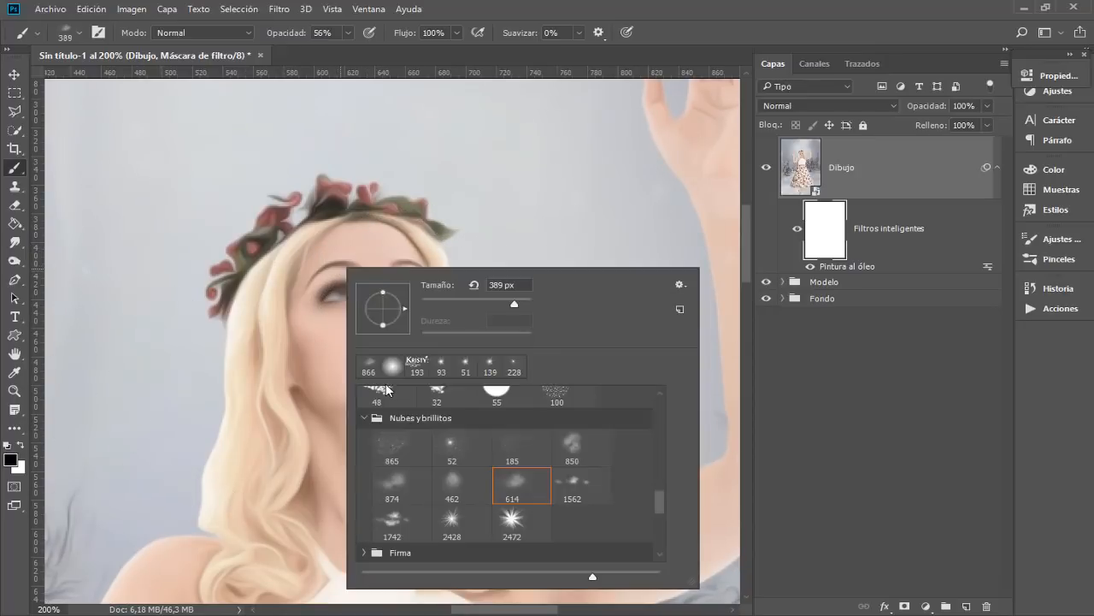
left_click(392, 369)
left_click(466, 303)
left_click_drag(337, 274, 281, 283)
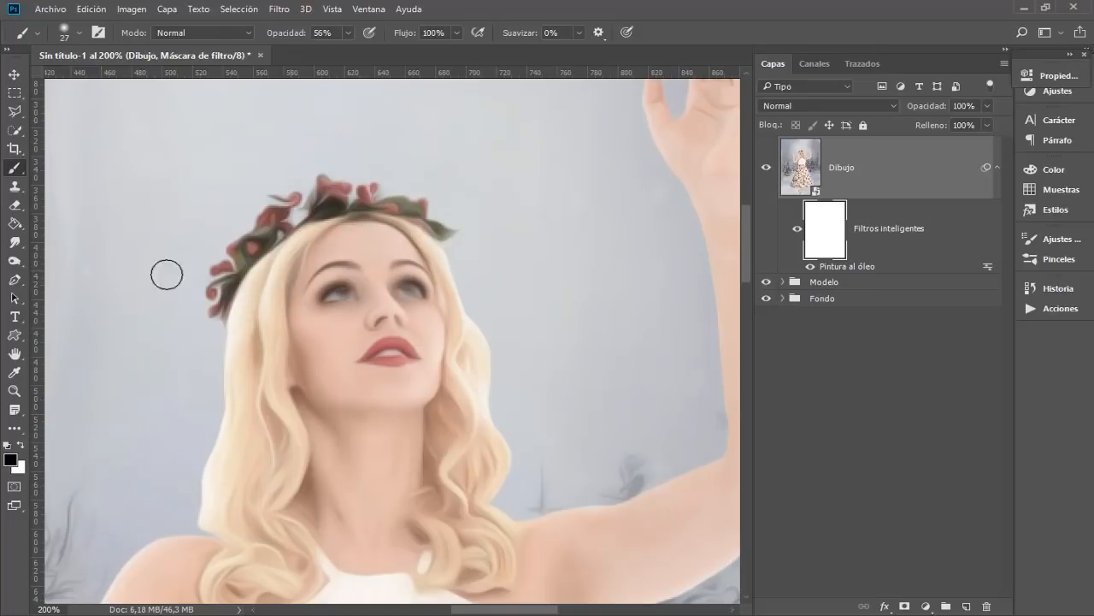
left_click_drag(287, 35, 258, 36)
left_click_drag(334, 293, 329, 272)
mouse_move(401, 294)
left_mouse_down()
mouse_move(416, 293)
mouse_move(405, 280)
left_mouse_up()
mouse_move(406, 326)
left_mouse_down()
mouse_move(373, 324)
mouse_move(411, 327)
mouse_move(395, 332)
mouse_move(396, 357)
mouse_move(403, 348)
mouse_move(367, 360)
left_mouse_up()
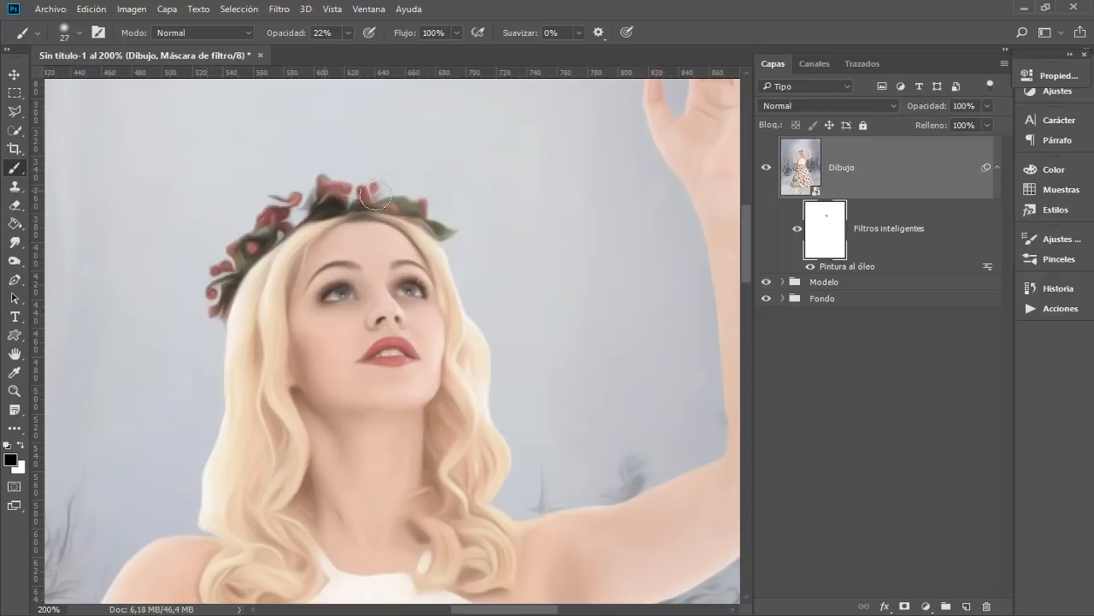
Step: Paint black over the flower wreath, the fingertips of both hands and the hair on the filter mask at 22% opacity
mouse_move(261, 237)
left_mouse_down()
mouse_move(207, 289)
mouse_move(259, 245)
mouse_move(233, 249)
mouse_move(281, 192)
mouse_move(320, 174)
mouse_move(418, 208)
left_mouse_up()
key("space")
mouse_move(523, 161)
left_mouse_down()
mouse_move(376, 402)
mouse_move(364, 365)
left_mouse_up()
mouse_move(548, 262)
left_mouse_down()
mouse_move(508, 217)
mouse_move(553, 228)
mouse_move(494, 210)
mouse_move(553, 237)
mouse_move(494, 225)
mouse_move(484, 283)
mouse_move(536, 225)
mouse_move(528, 230)
left_mouse_up()
key("space")
left_click_drag(467, 215, 677, 163)
left_click_drag(173, 350, 368, 219)
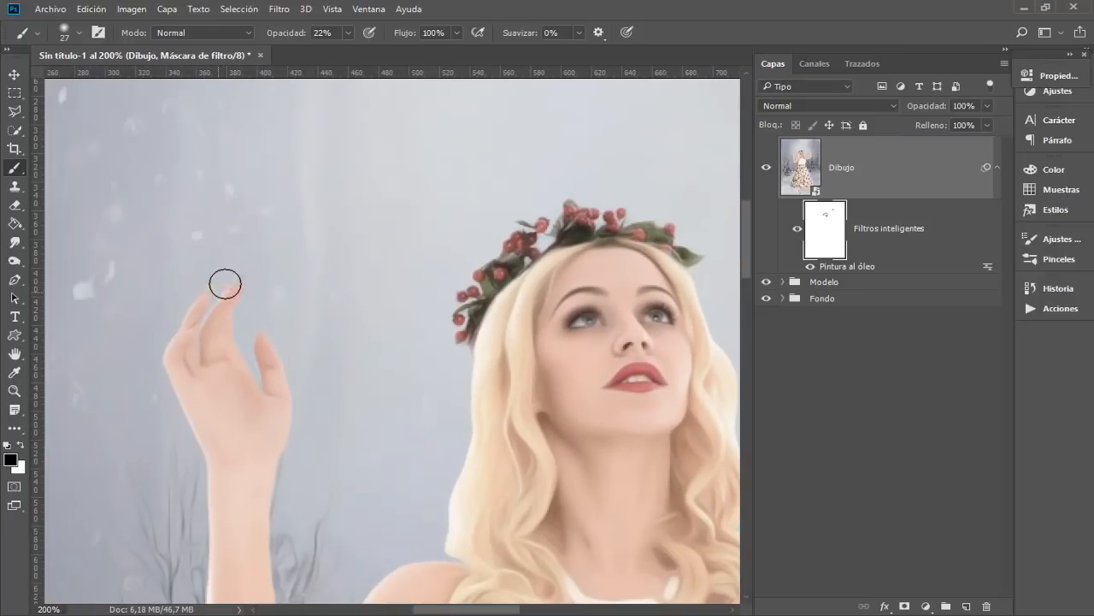
mouse_move(204, 297)
left_mouse_down()
mouse_move(265, 315)
mouse_move(260, 322)
mouse_move(218, 289)
left_mouse_up()
left_click_drag(465, 344, 334, 246)
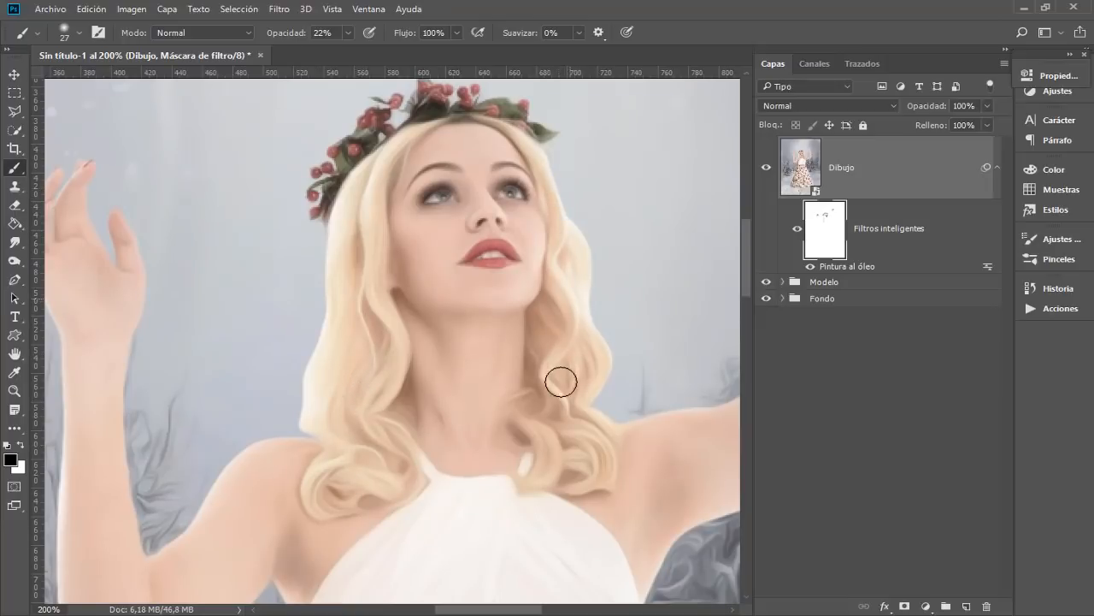
Step: Paint black over the Christmas-tree skirt on the filter mask using a 159 px soft brush at 30% opacity, and inspect the mask
key("ctrl+minus")
key("ctrl+minus")
left_click_drag(400, 424, 424, 241)
key("ctrl+plus")
key("ctrl+plus")
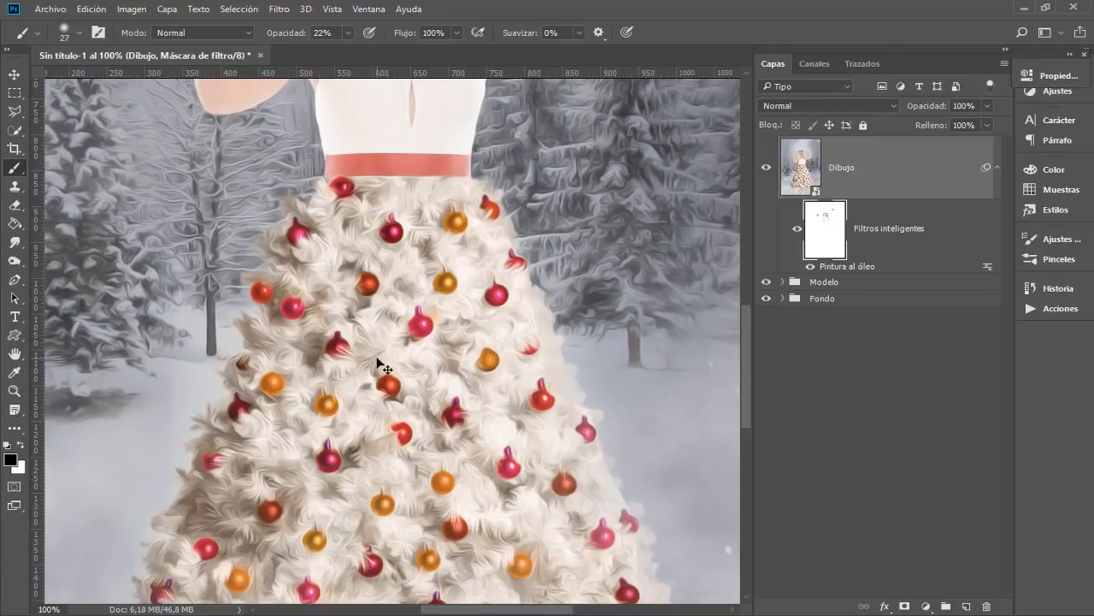
key("ctrl+minus")
left_click_drag(285, 33, 291, 34)
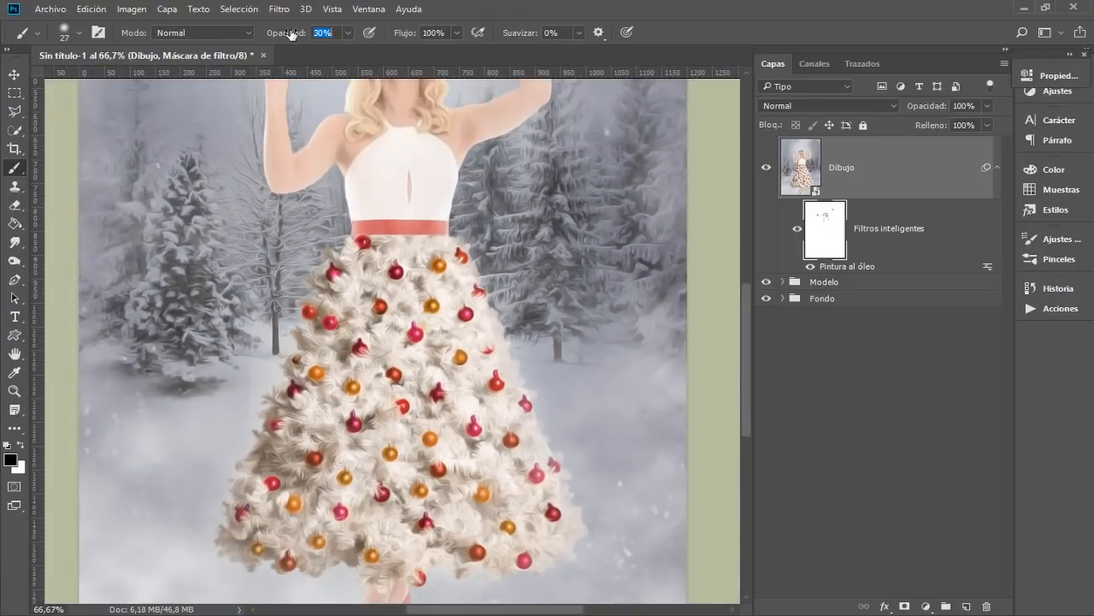
left_click_drag(382, 402, 417, 406)
mouse_move(407, 291)
left_mouse_down()
mouse_move(363, 273)
mouse_move(392, 285)
mouse_move(391, 315)
mouse_move(354, 340)
mouse_move(450, 336)
mouse_move(427, 353)
mouse_move(453, 382)
mouse_move(352, 401)
mouse_move(450, 407)
mouse_move(461, 422)
mouse_move(313, 456)
mouse_move(490, 458)
mouse_move(518, 470)
mouse_move(247, 501)
mouse_move(499, 518)
mouse_move(540, 540)
mouse_move(345, 548)
mouse_move(247, 537)
mouse_move(297, 557)
mouse_move(444, 564)
mouse_move(542, 533)
mouse_move(431, 272)
mouse_move(369, 276)
mouse_move(259, 518)
mouse_move(410, 526)
mouse_move(410, 354)
left_mouse_up()
left_click(826, 244, "alt")
key("ctrl+minus")
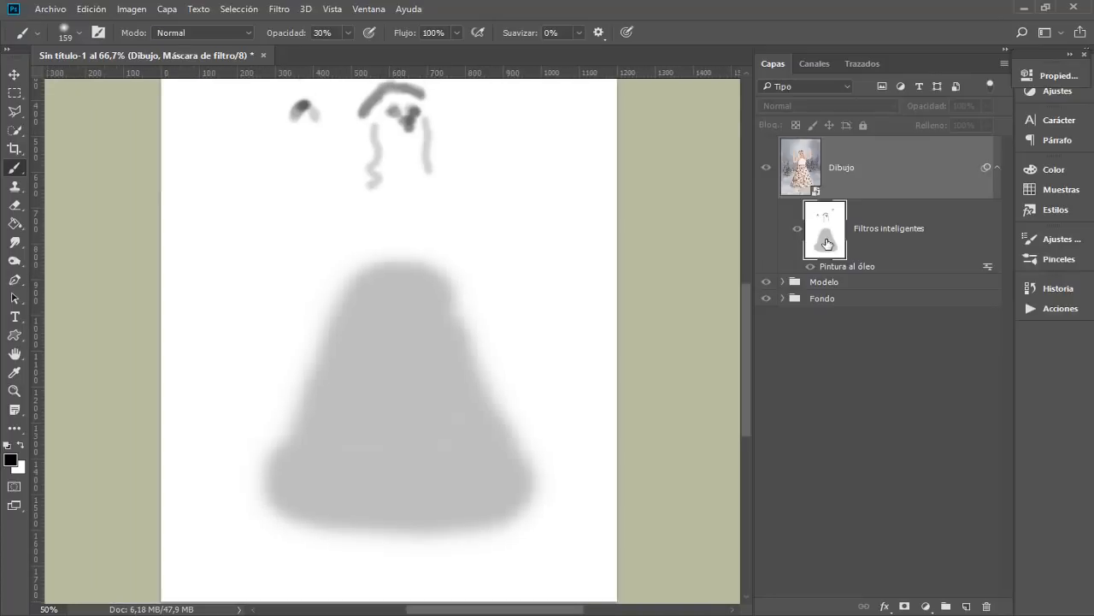
key("ctrl+minus")
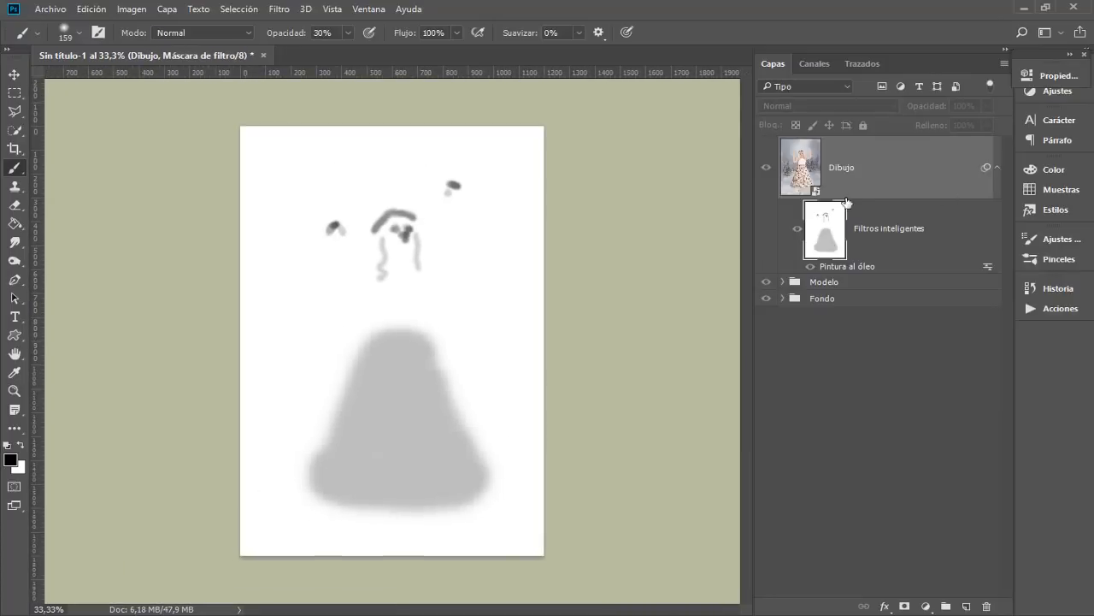
left_click(833, 226, "alt")
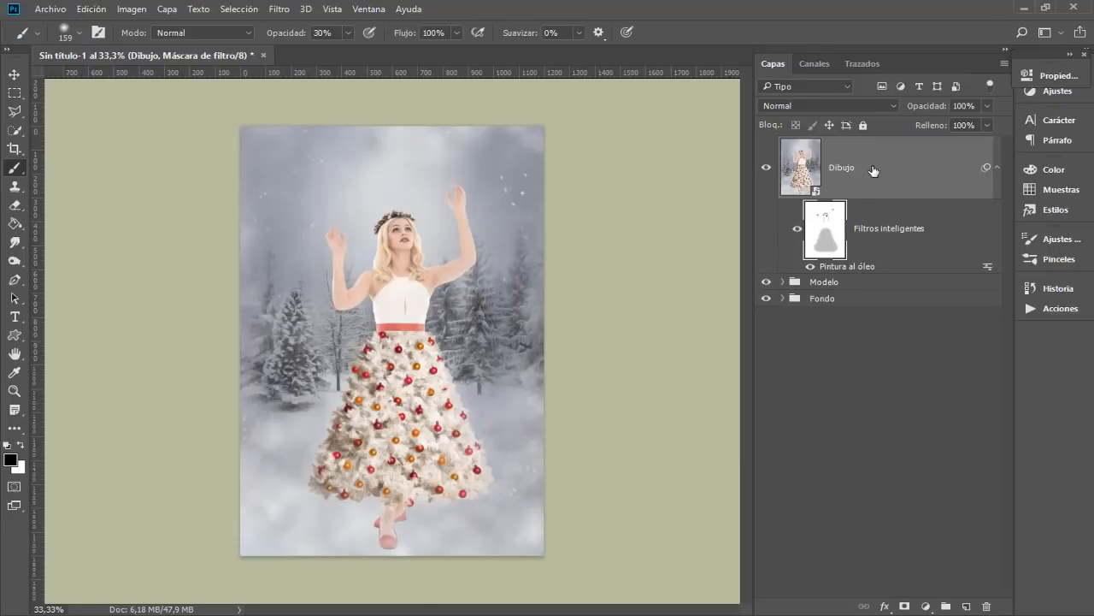
Step: Examine the Plugins preference for showing all Filter Gallery groups and filter names, with the Dibujo layer itself selected
left_click(282, 11)
mouse_move(306, 170)
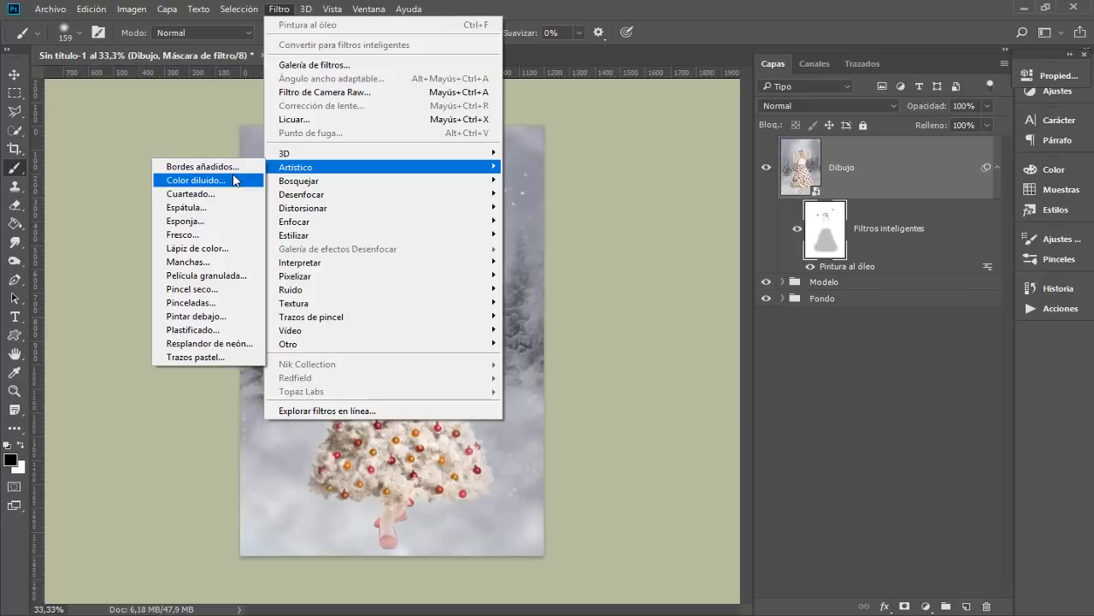
left_click(880, 175)
key("ctrl+k")
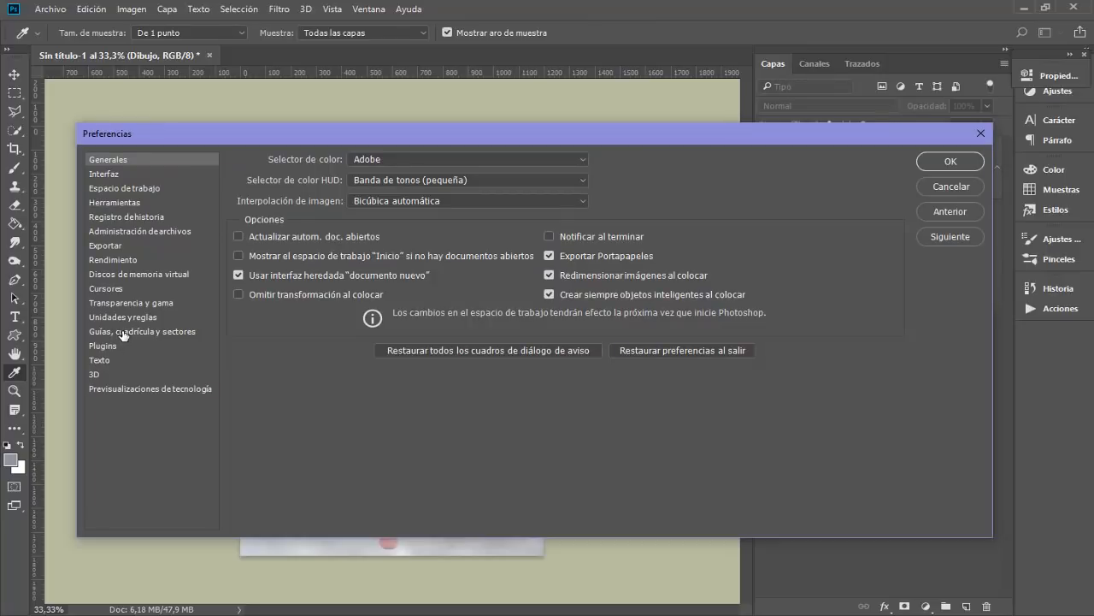
left_click(120, 346)
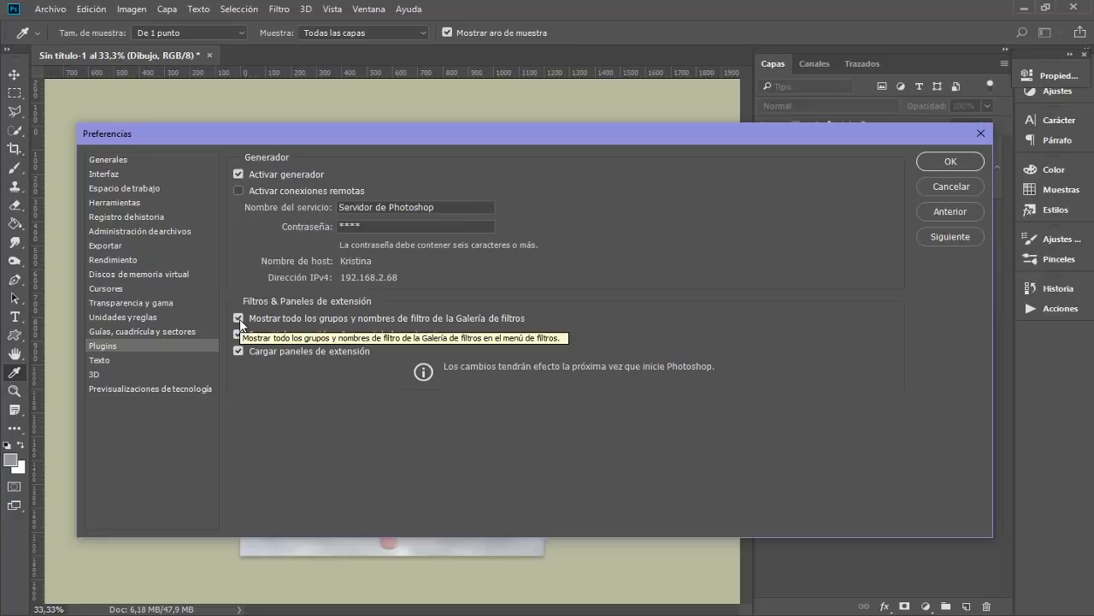
left_click(937, 188)
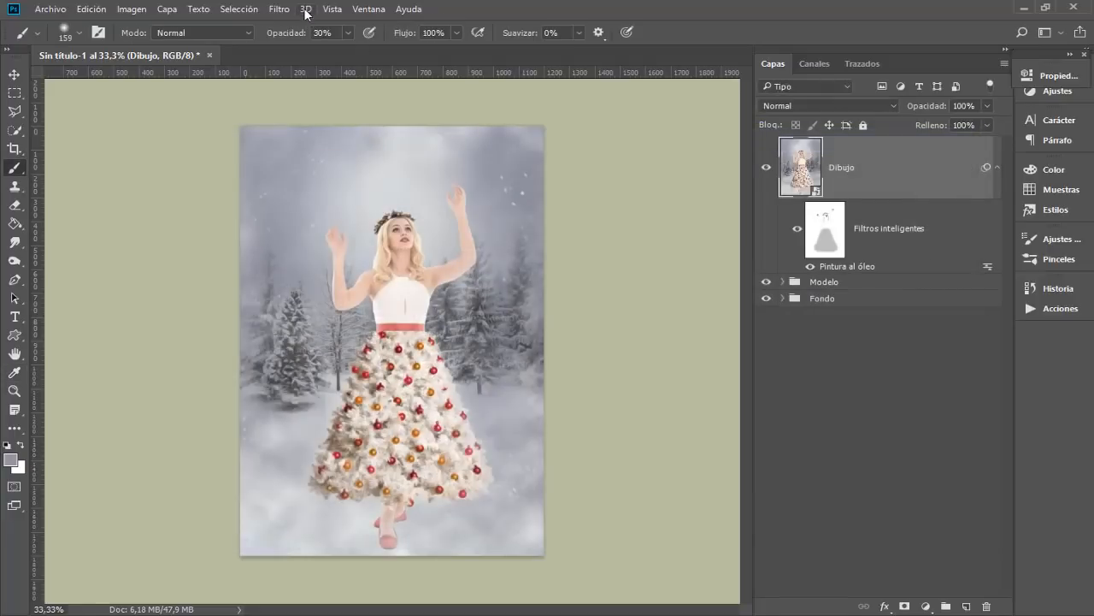
Step: Apply the Color diluido filter to the Dibujo layer with Detalle de pincel 12, Intensidad de sombra 0 and Textura 1
left_click(280, 9)
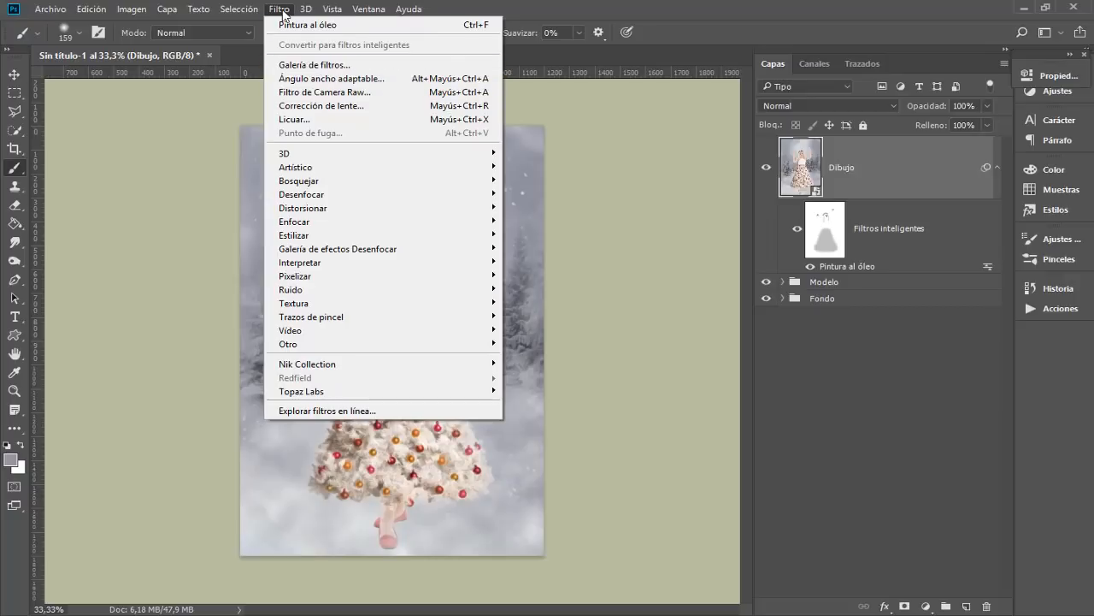
mouse_move(384, 169)
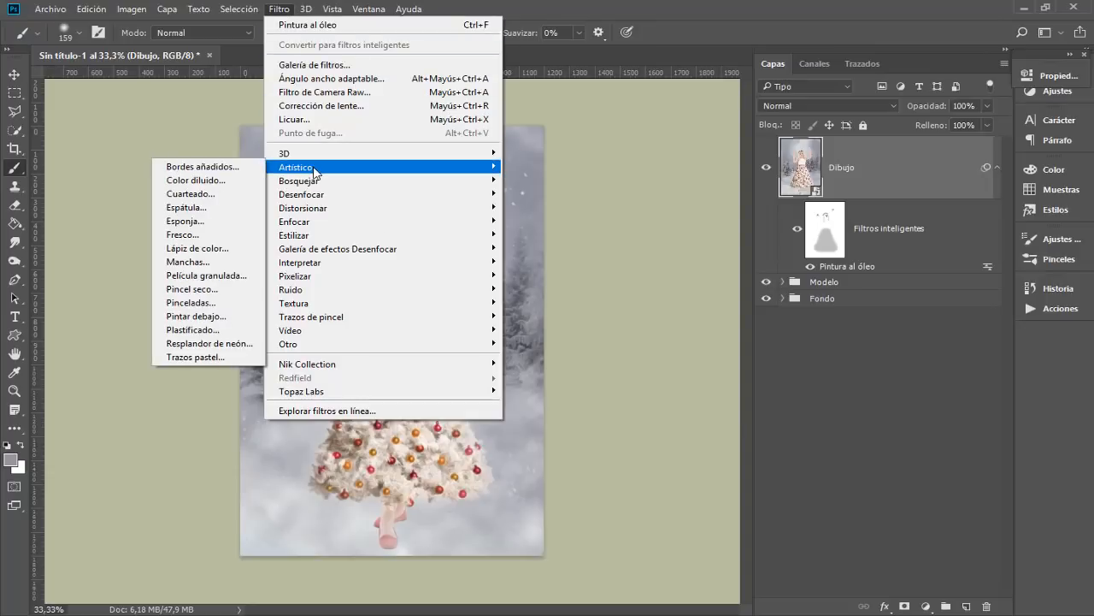
left_click(229, 181)
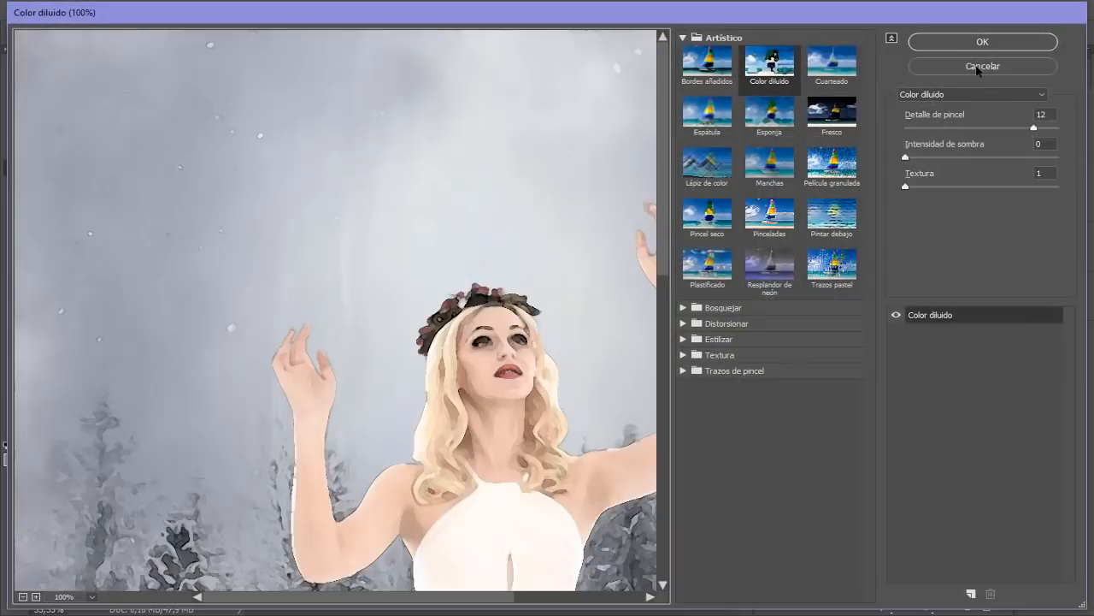
left_click_drag(497, 415, 357, 233)
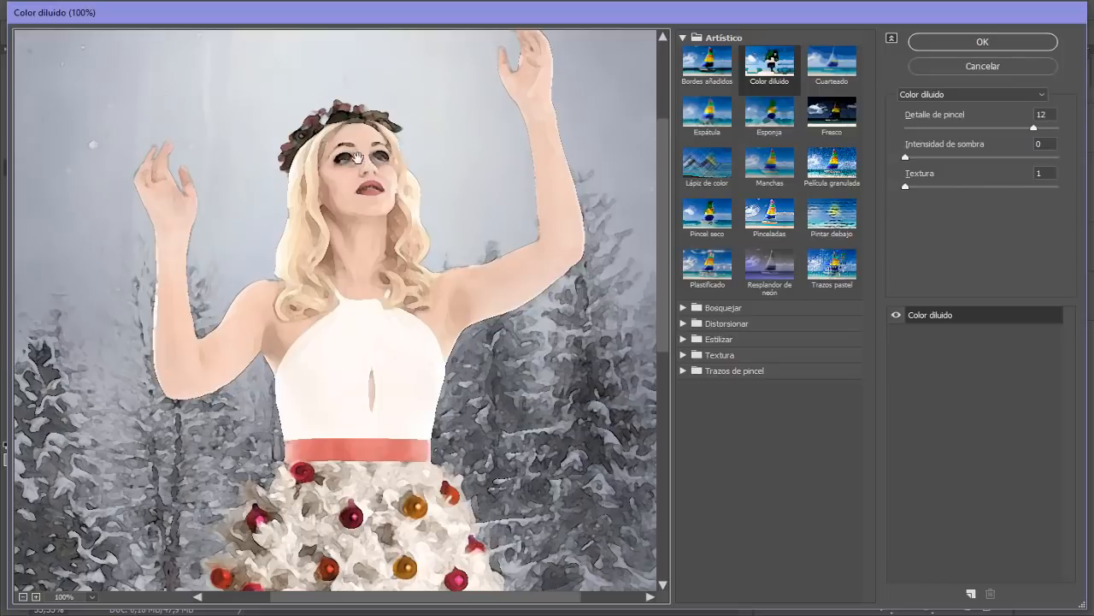
left_click(963, 41)
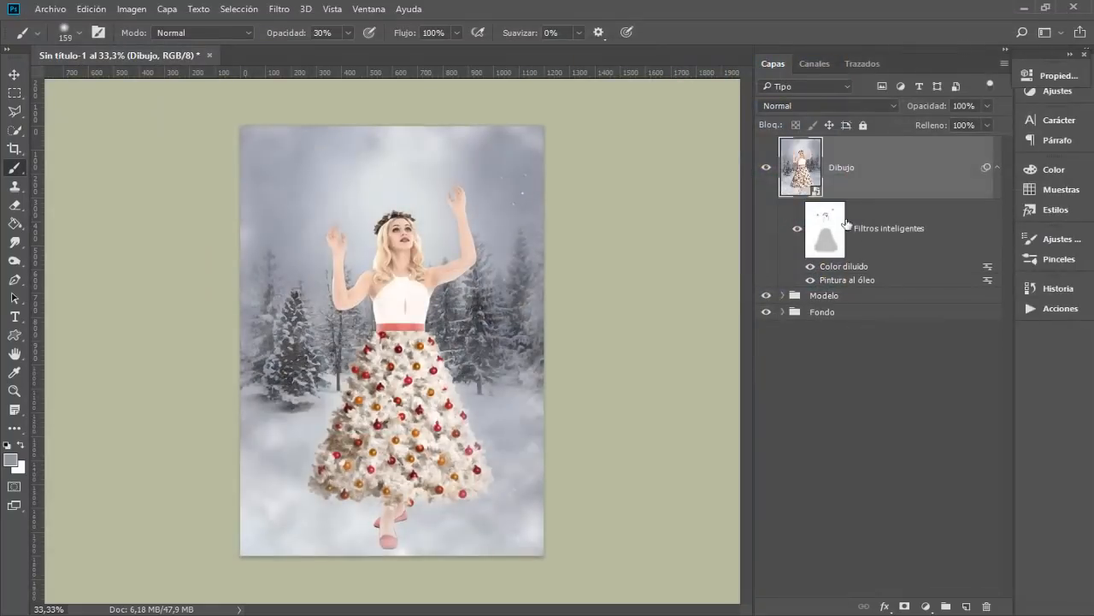
Step: Examine the Color diluido effect on the model and trees up close and on the whole postcard
key("ctrl+plus")
key("ctrl+plus")
key("ctrl+plus")
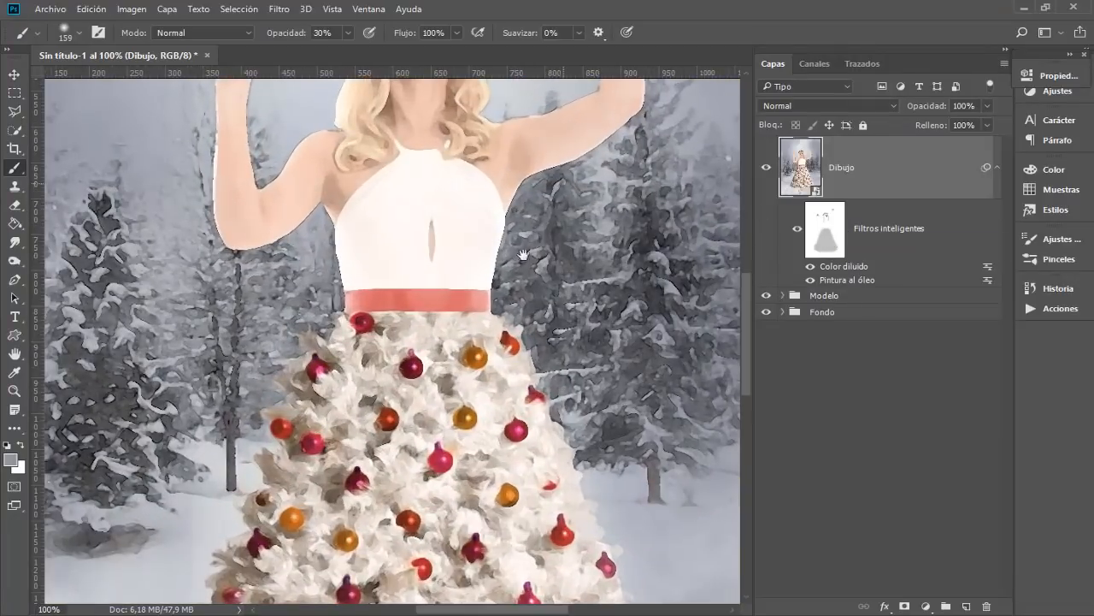
left_click_drag(524, 254, 442, 470)
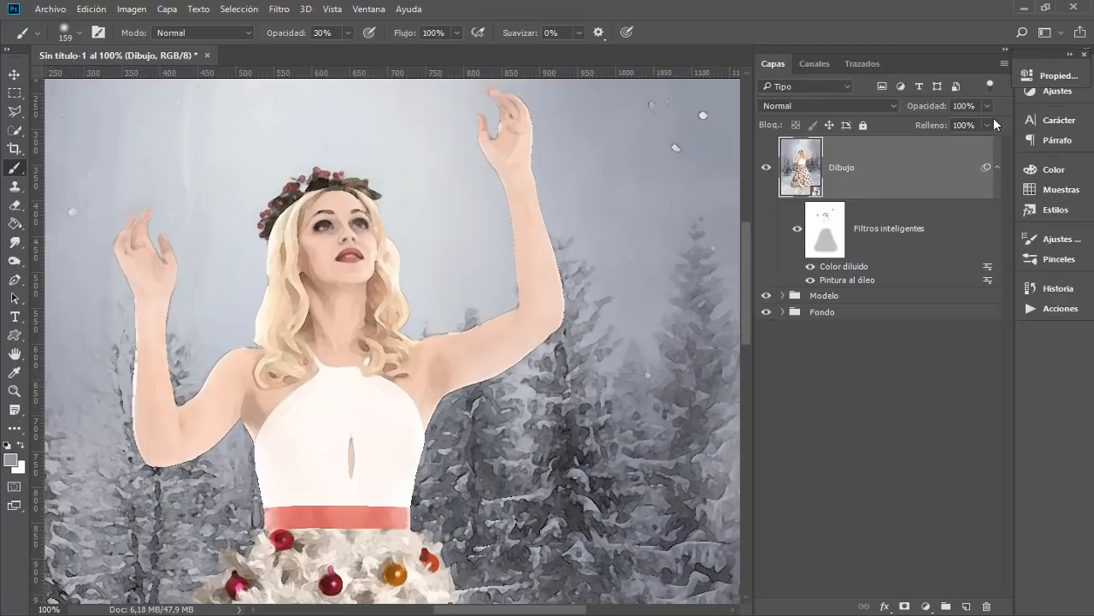
key("ctrl+minus")
key("ctrl+minus")
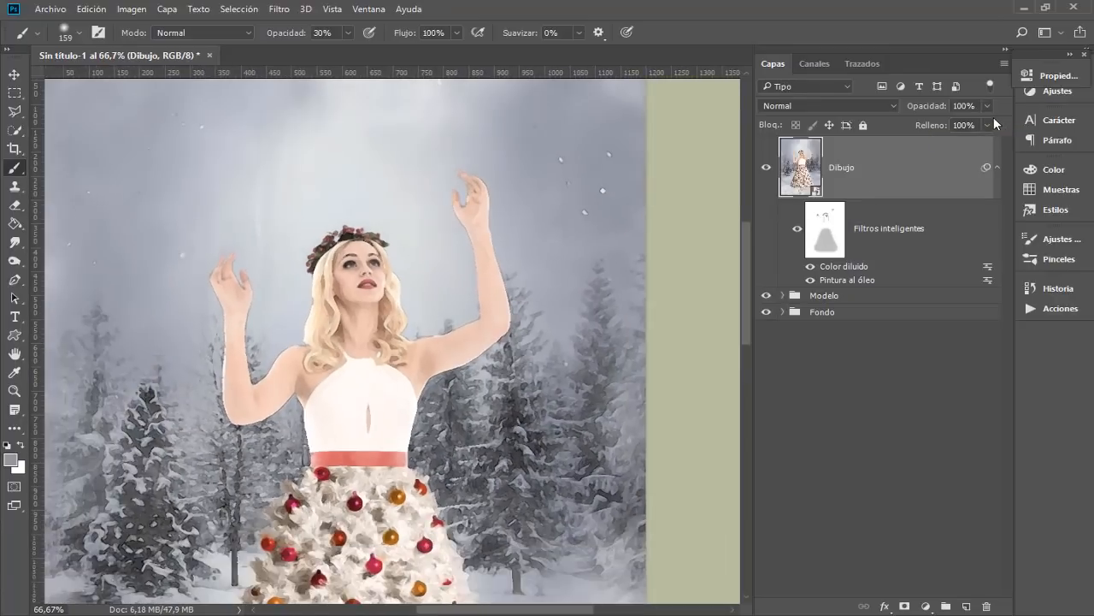
key("ctrl+0")
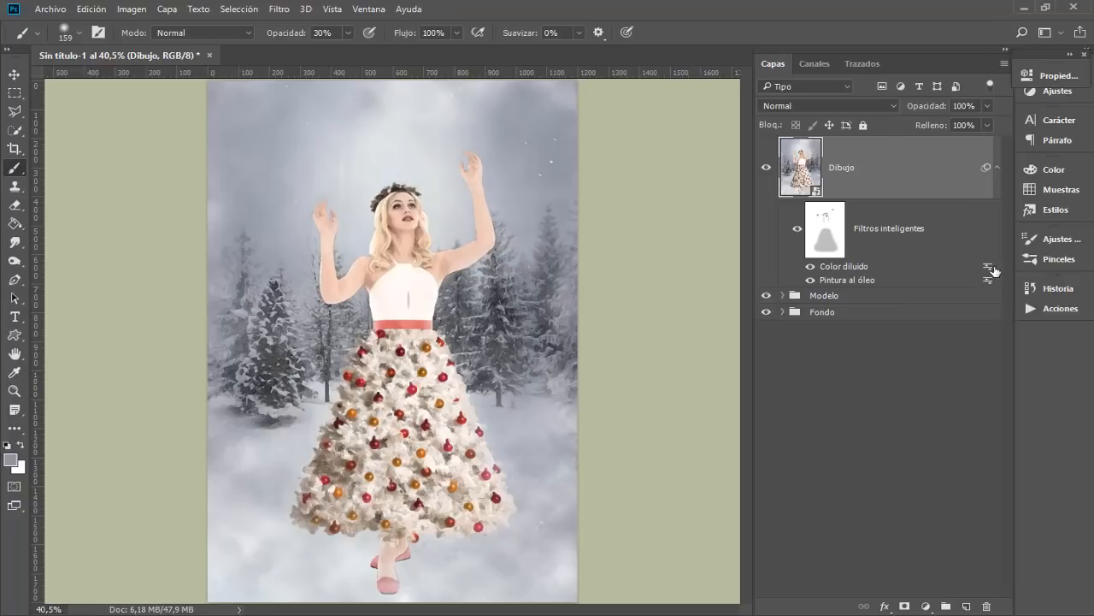
Step: Set the blending opacity of the Color diluido smart filter to 50% in Normal mode, comparing the effect with the preview off
double_click(987, 267)
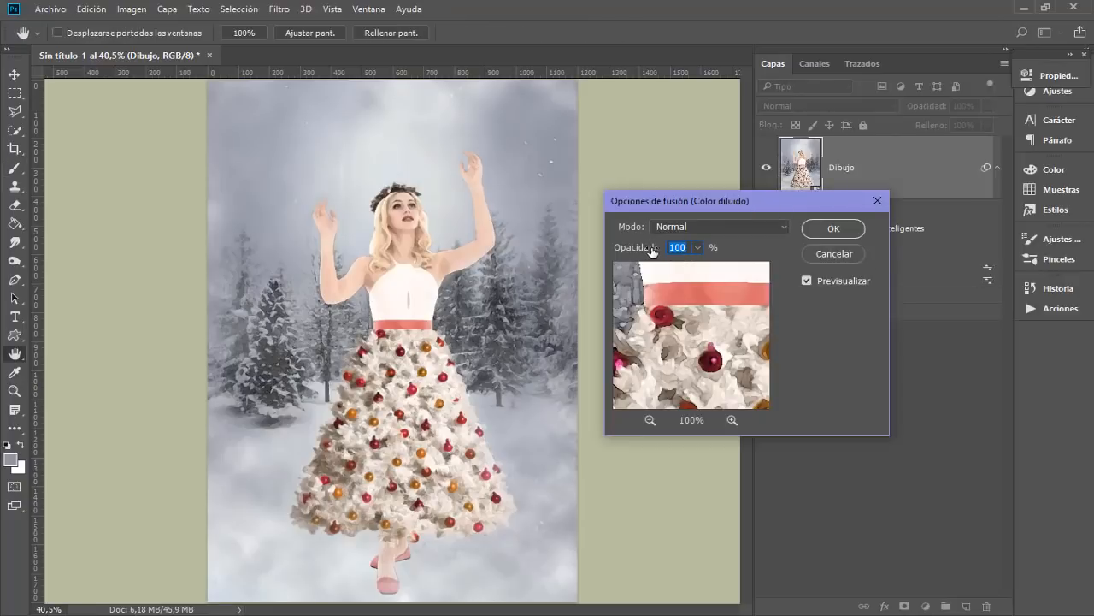
type("50")
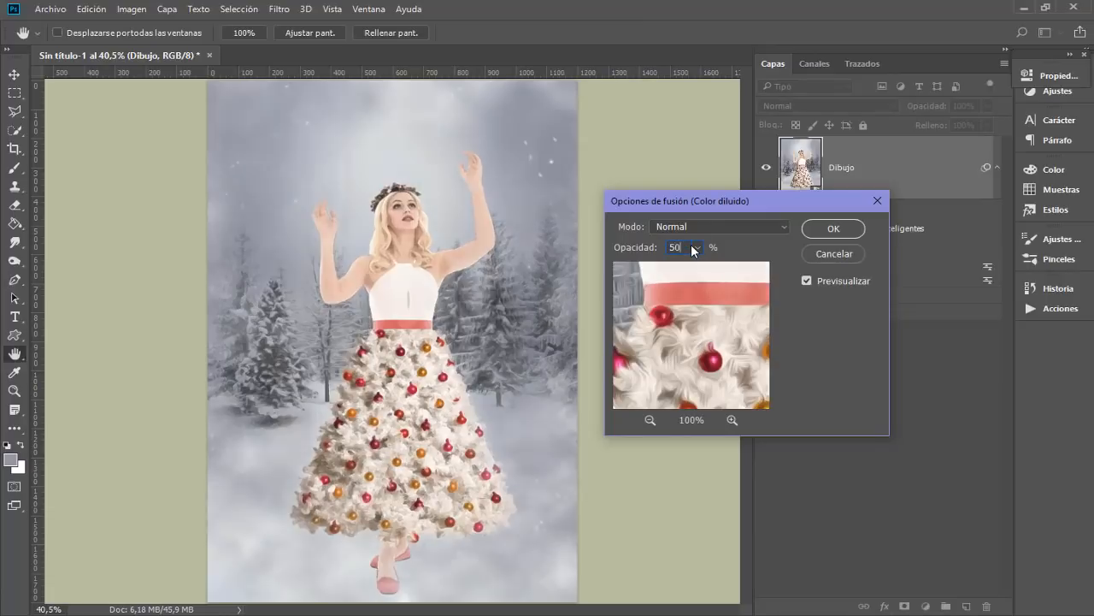
left_click_drag(695, 294, 734, 374)
left_click_drag(733, 299, 734, 368)
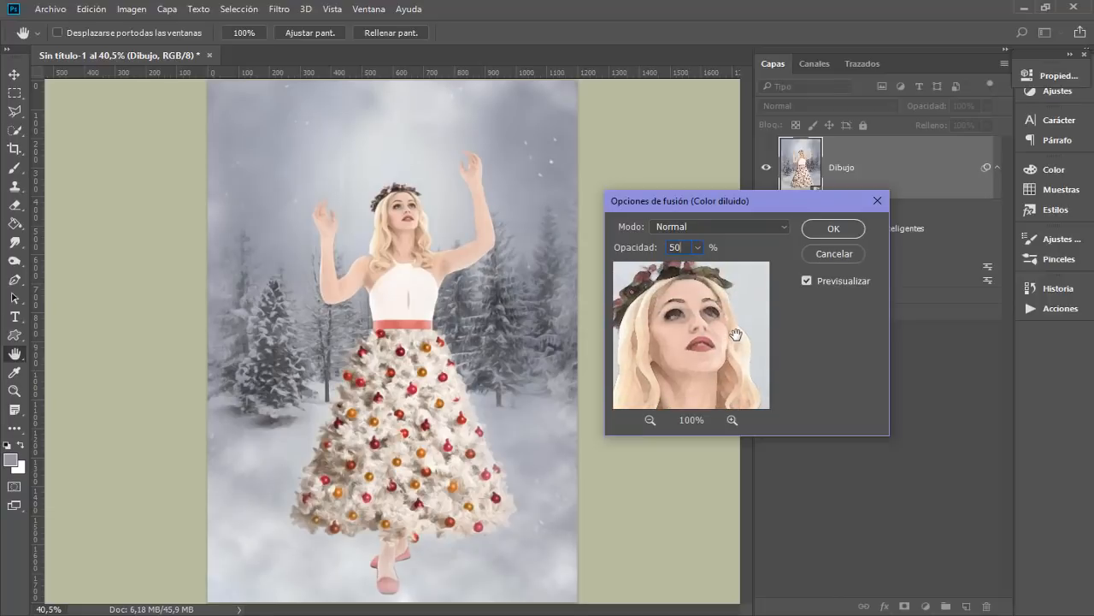
left_click_drag(762, 201, 759, 348)
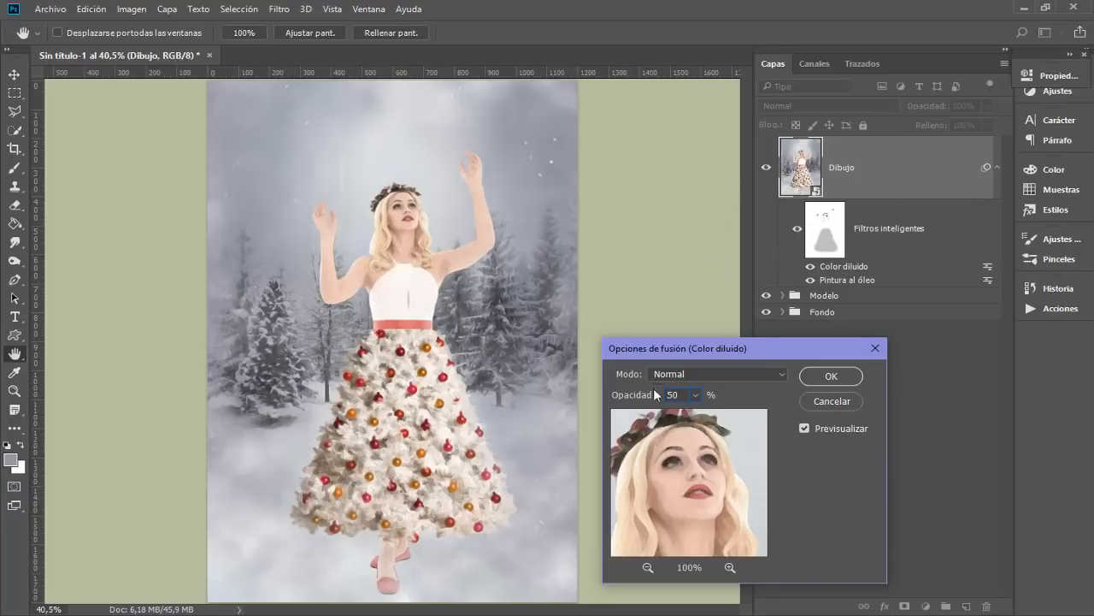
left_click(680, 376)
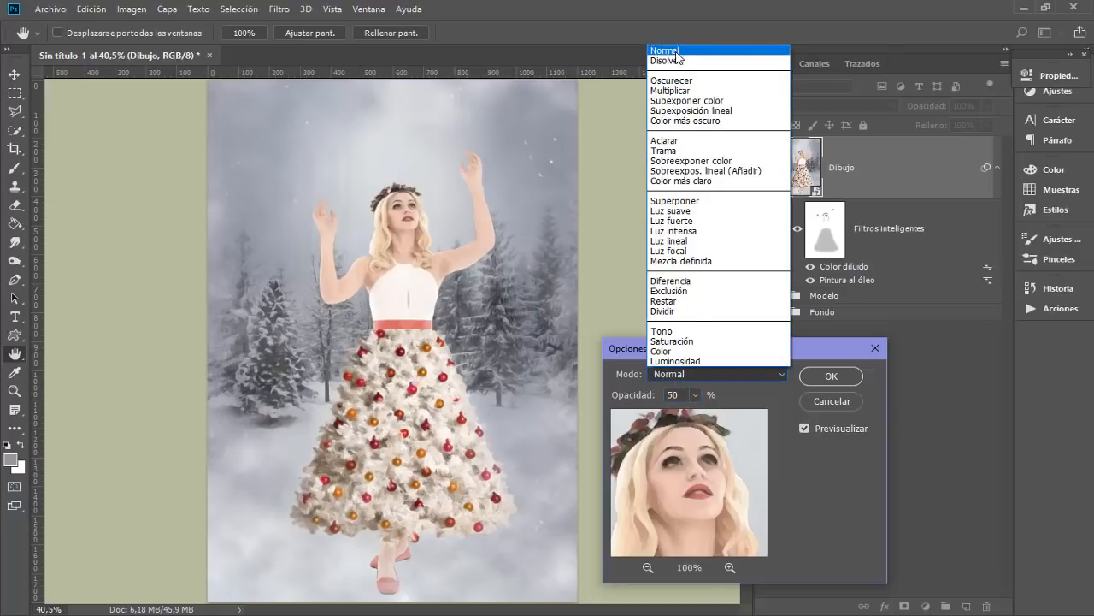
left_click(629, 346)
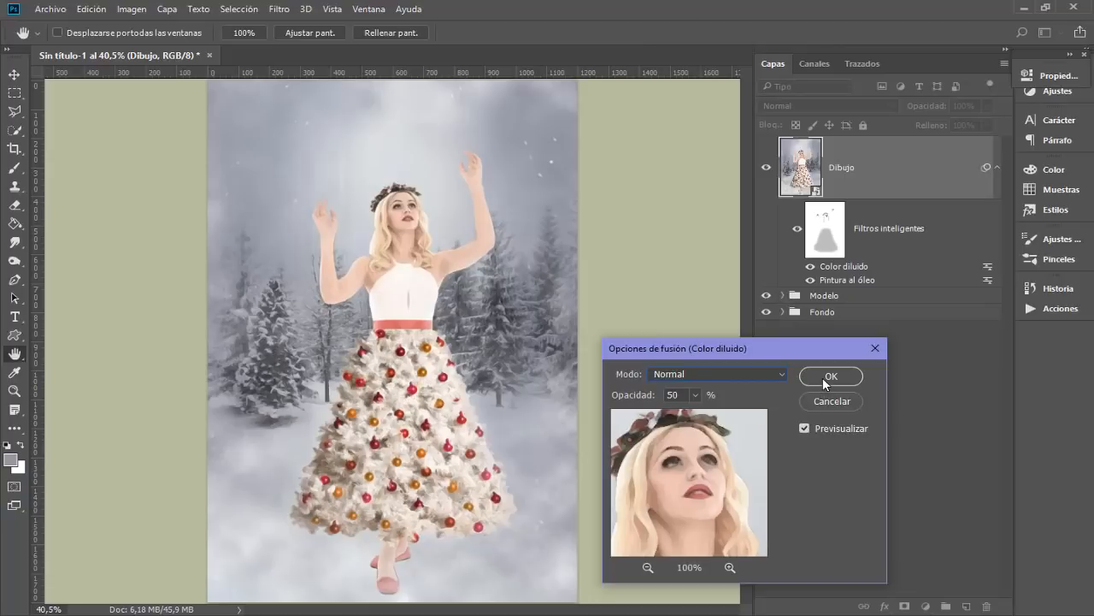
left_click(804, 427)
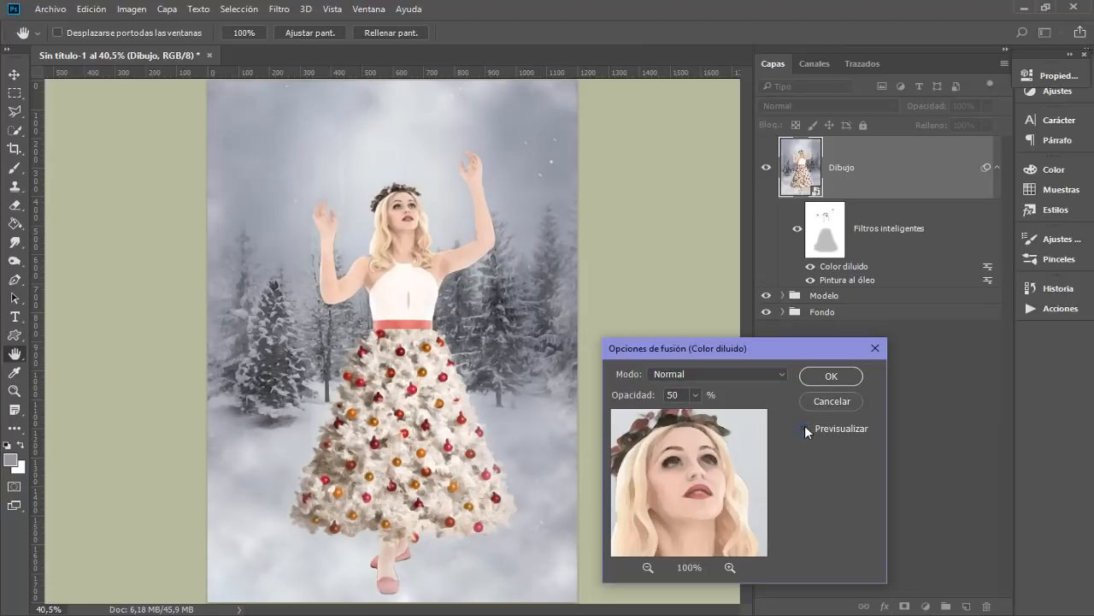
left_click(805, 428)
key("b")
left_click(830, 377)
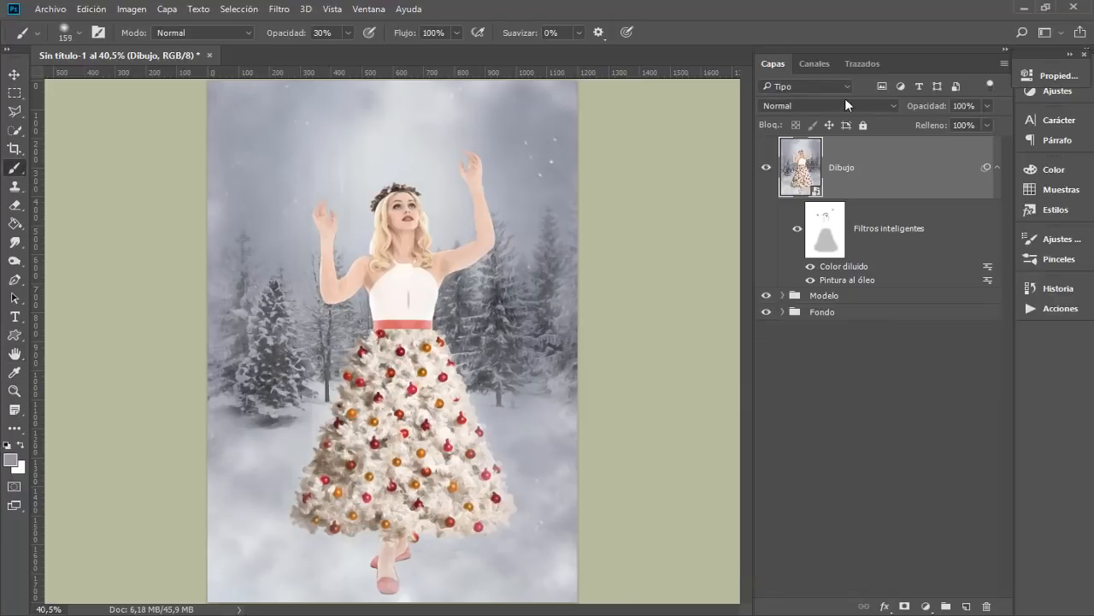
Step: Move the Dibujo layer to the top of the Modelo group, collapse the group and compare the postcard with it hidden
left_click(781, 296)
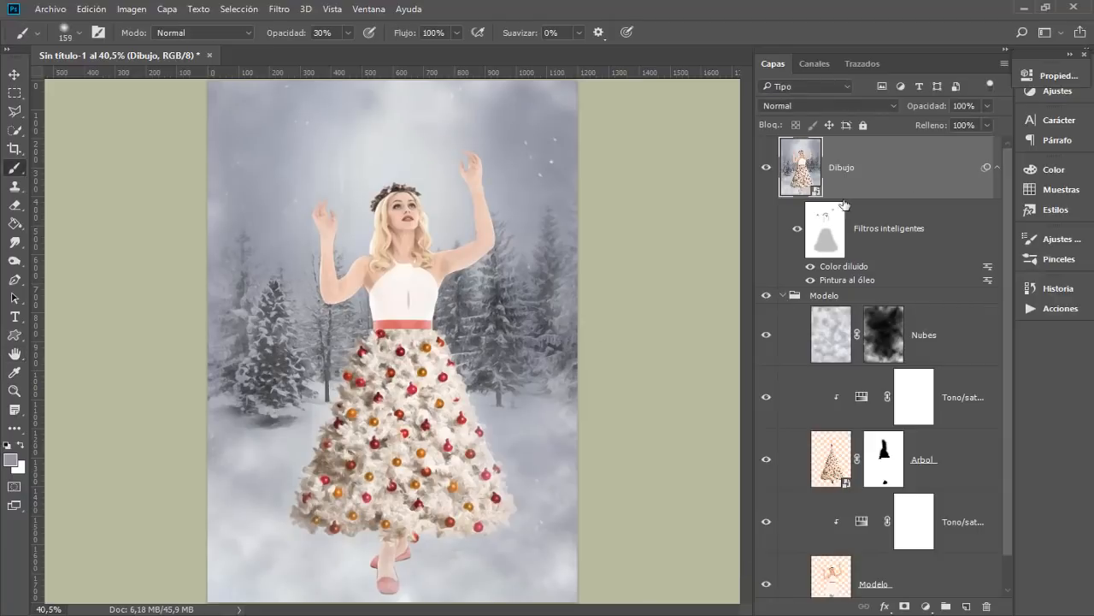
left_click_drag(865, 161, 872, 300)
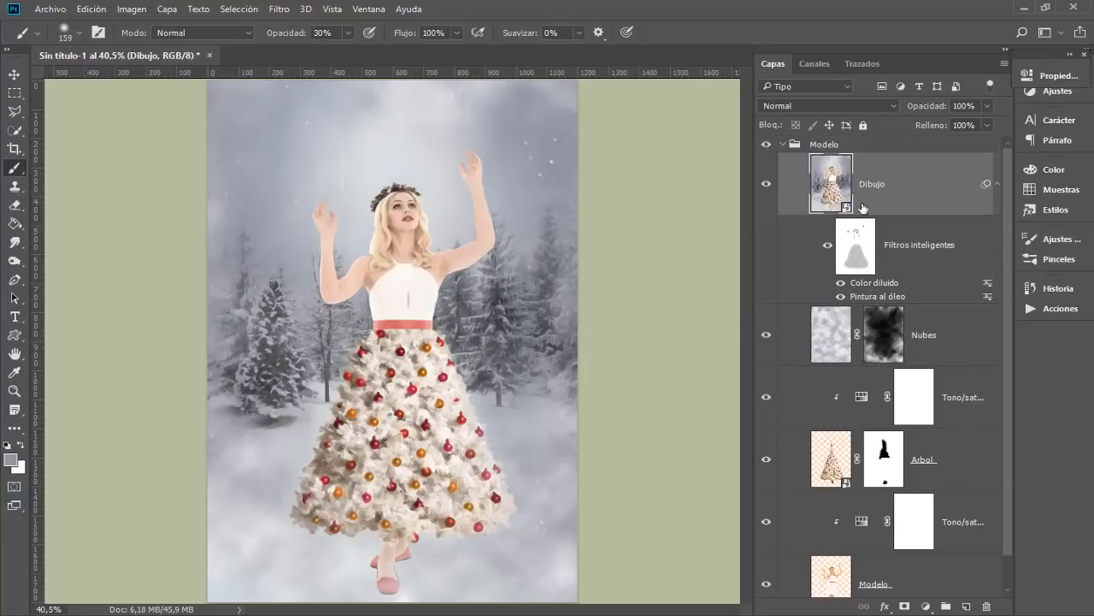
left_click(783, 144)
left_click(766, 144)
left_click(766, 145)
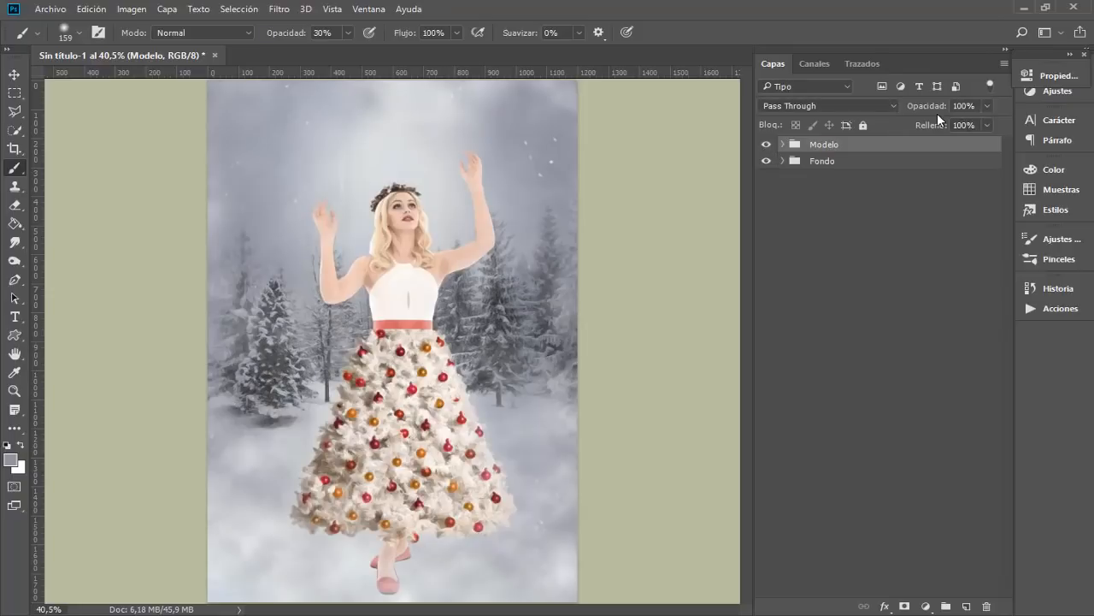
Step: Add an Equilibrio de color adjustment above the Modelo group, shifting Medios tonos toward cyan, with Magenta-Verde -12 and Amarillo-Azul +2
left_click(925, 607)
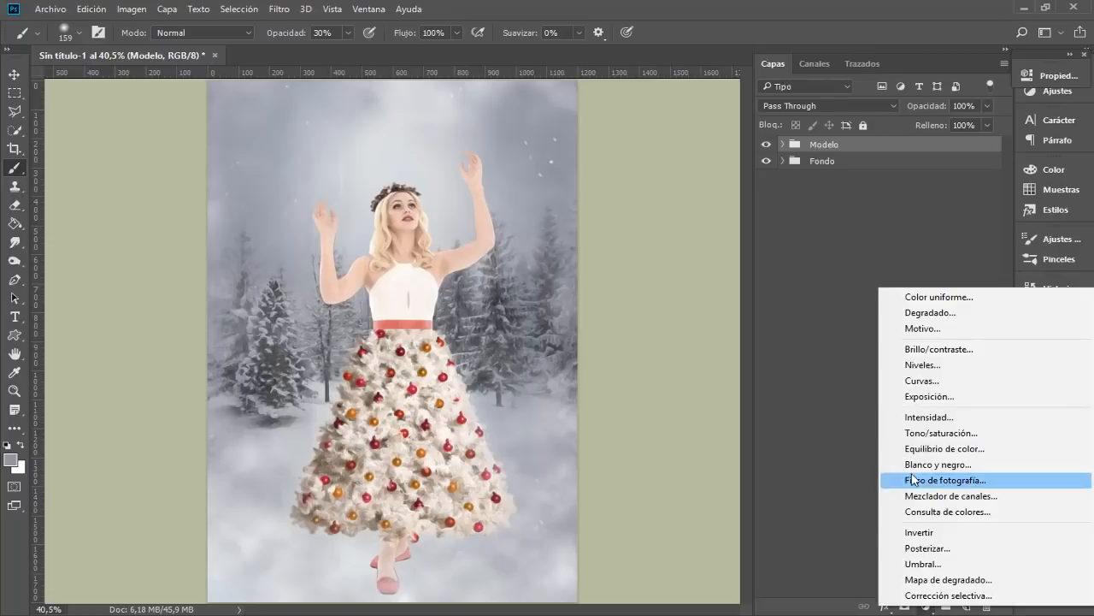
left_click(923, 448)
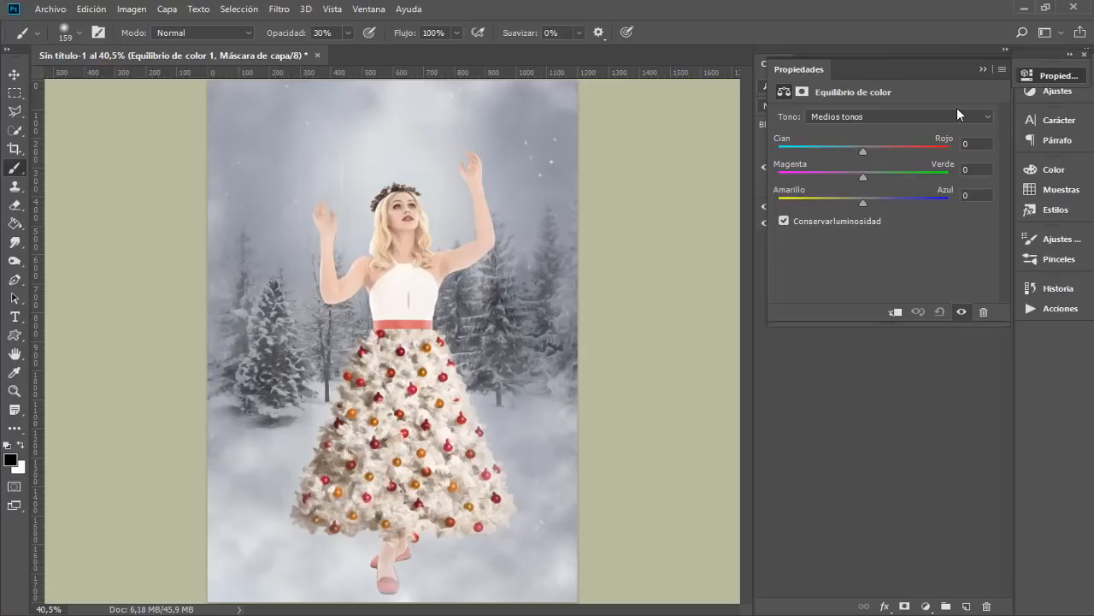
left_click_drag(863, 150, 855, 150)
left_click_drag(863, 174, 847, 176)
left_click_drag(862, 200, 865, 201)
Step: Shift the Sombras of the colour balance toward red, with Magenta-Verde +6 and Amarillo-Azul -12
left_click(857, 114)
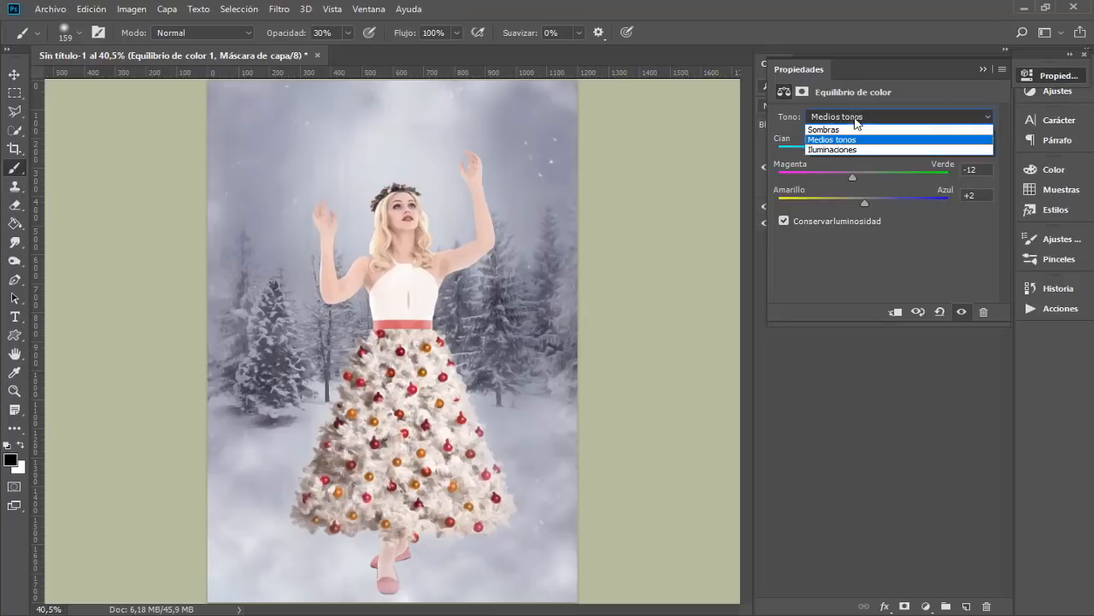
left_click(846, 126)
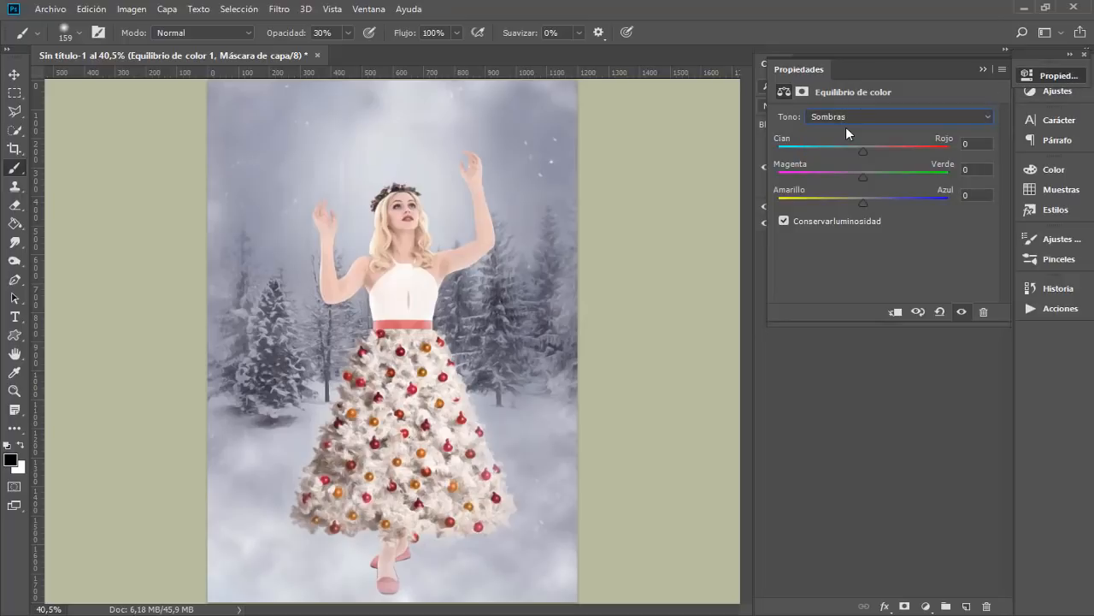
left_click_drag(863, 150, 871, 154)
mouse_move(864, 174)
left_mouse_down()
mouse_move(853, 173)
mouse_move(866, 178)
left_mouse_up()
left_click(865, 199)
mouse_move(864, 199)
left_mouse_down()
mouse_move(881, 199)
mouse_move(853, 202)
left_mouse_up()
Step: Set the colour balance Iluminaciones to Cian-Rojo +8, Magenta-Verde -4 and Amarillo-Azul +19, and compare the postcard without the adjustment
left_click(850, 116)
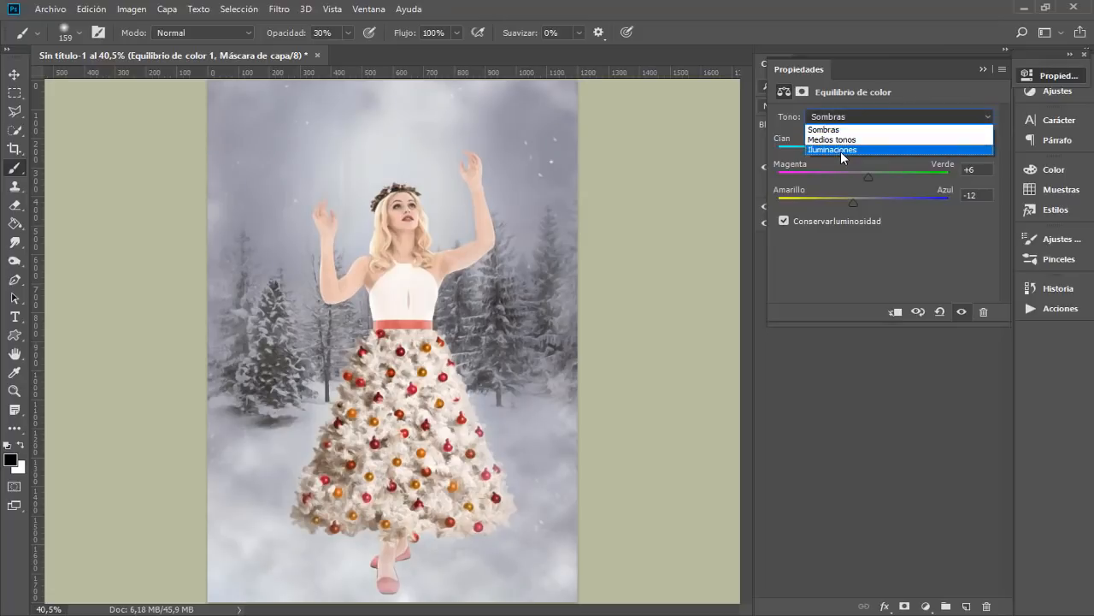
left_click(840, 151)
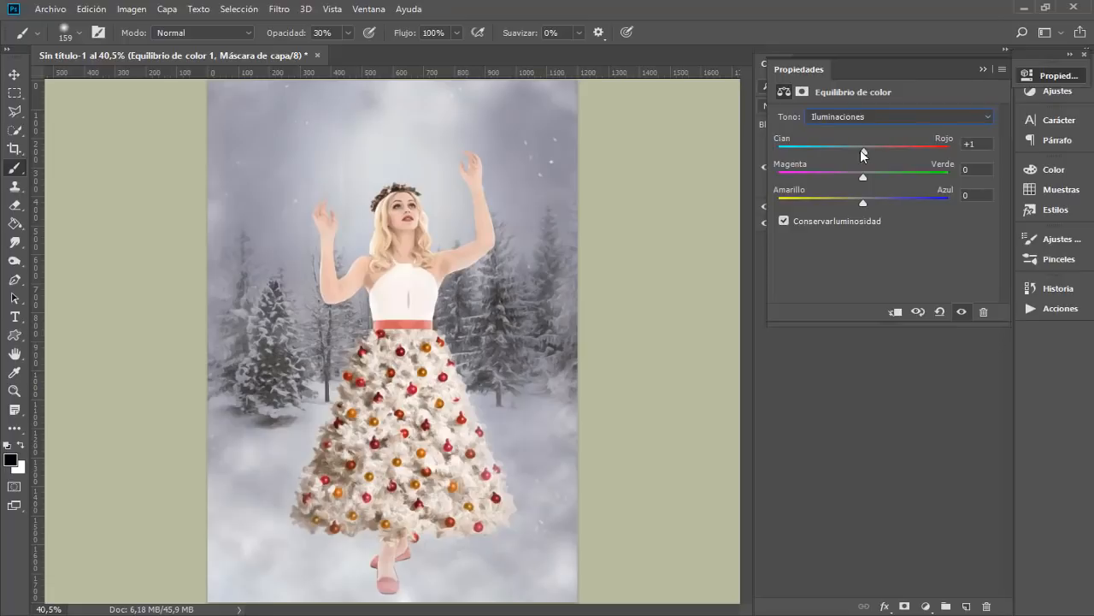
left_click_drag(849, 152, 873, 155)
left_click_drag(852, 176, 875, 204)
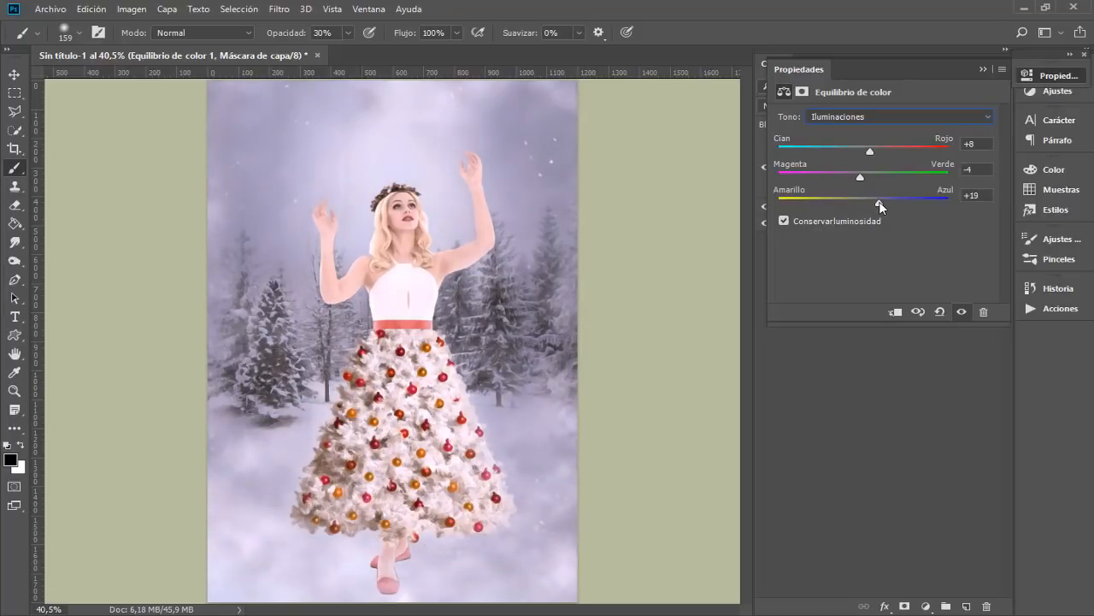
left_click(1040, 74)
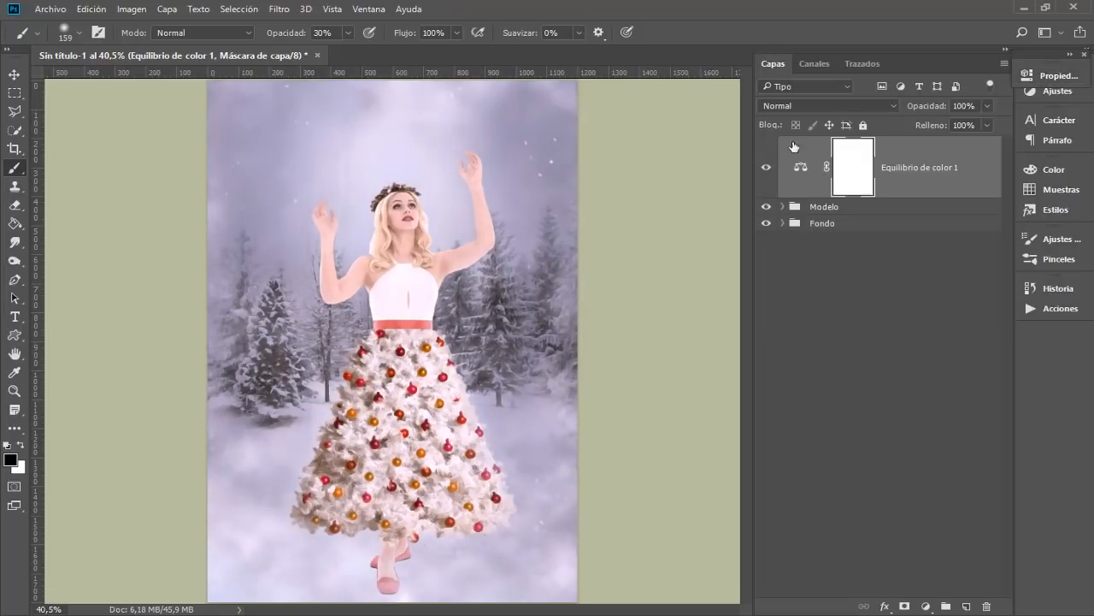
left_click(766, 168)
left_click(767, 168)
key("ctrl+minus")
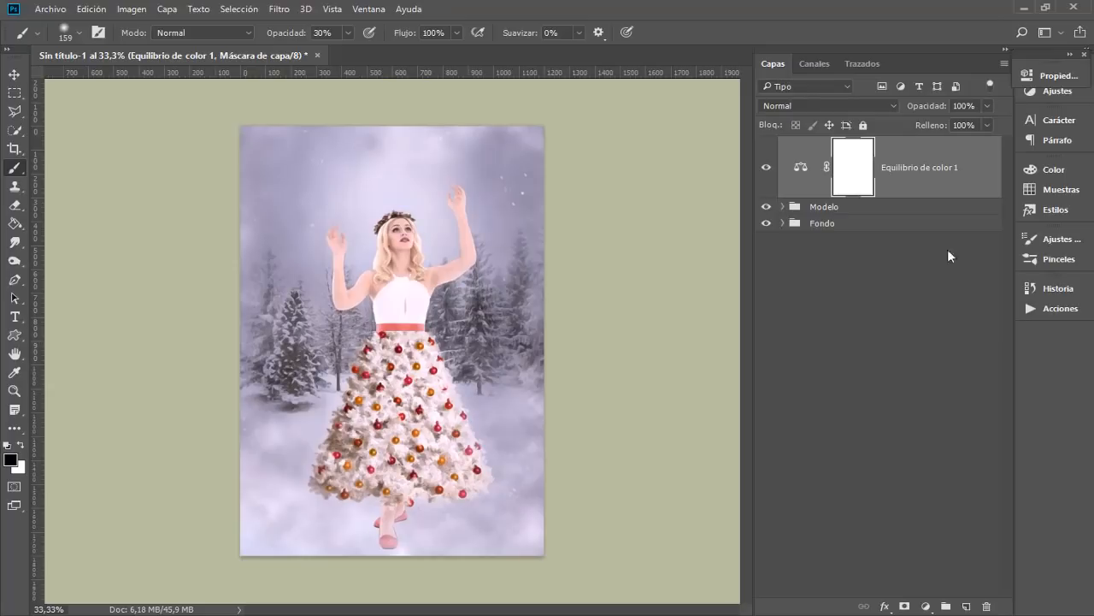
Step: Set the foreground colour to dark grey 484246
left_click(10, 460)
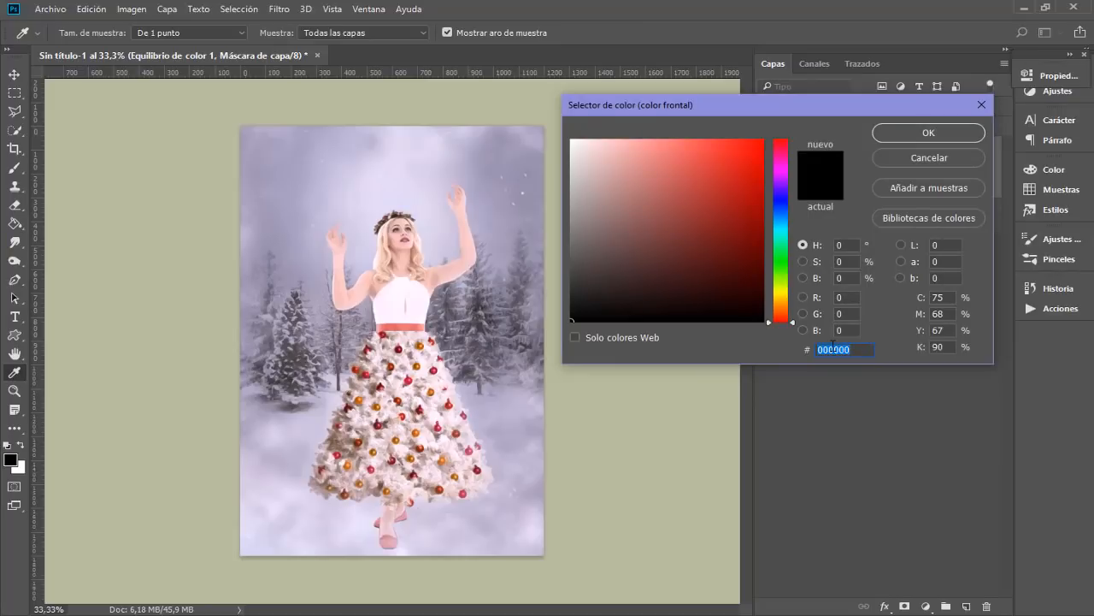
type("48")
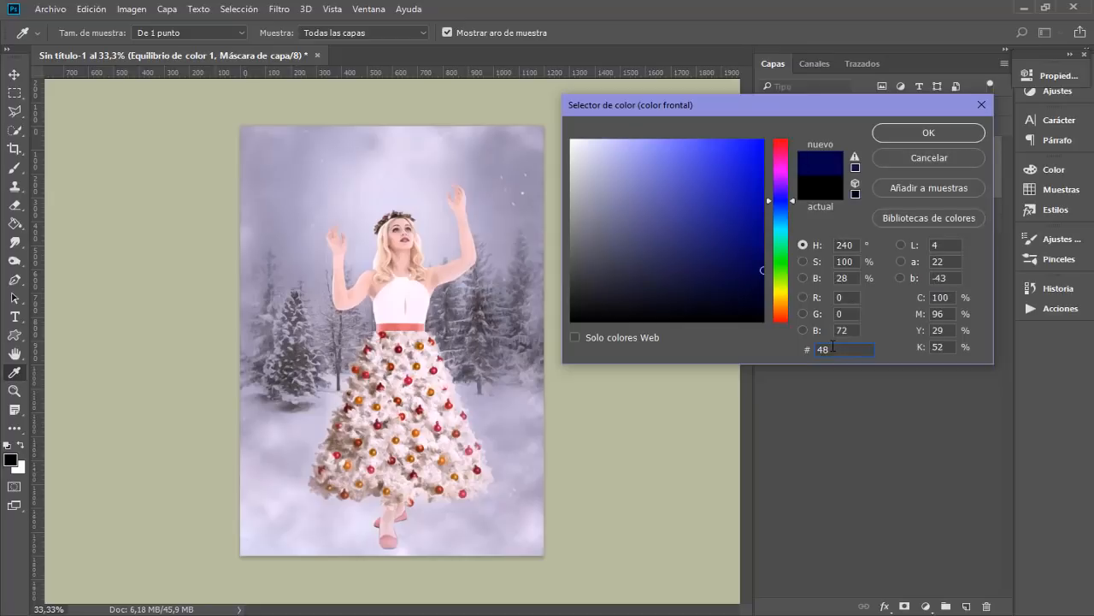
type("4246")
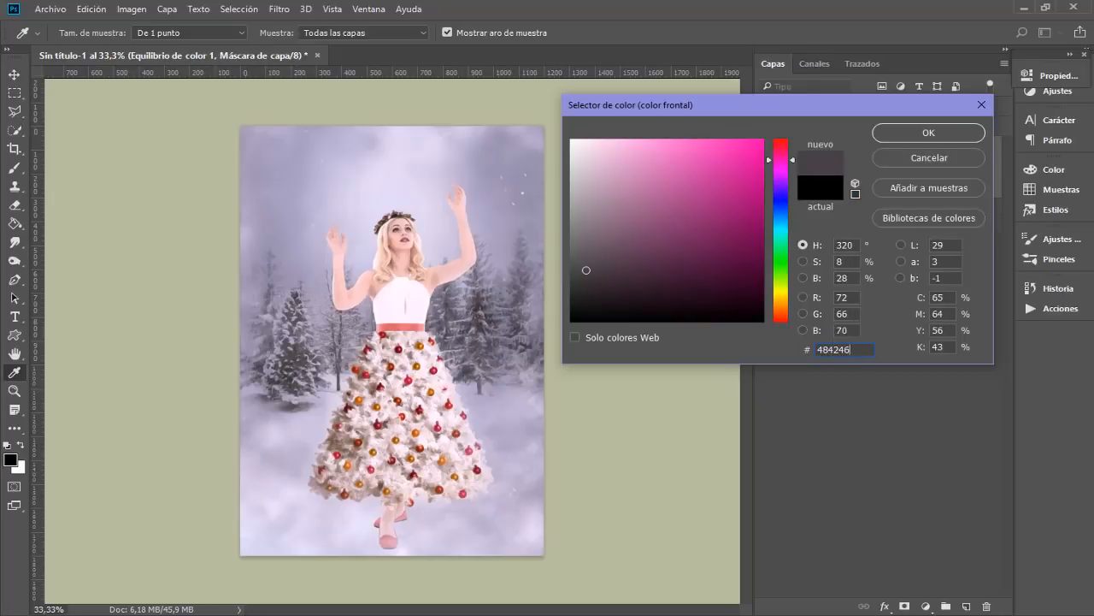
left_click(921, 128)
key("b")
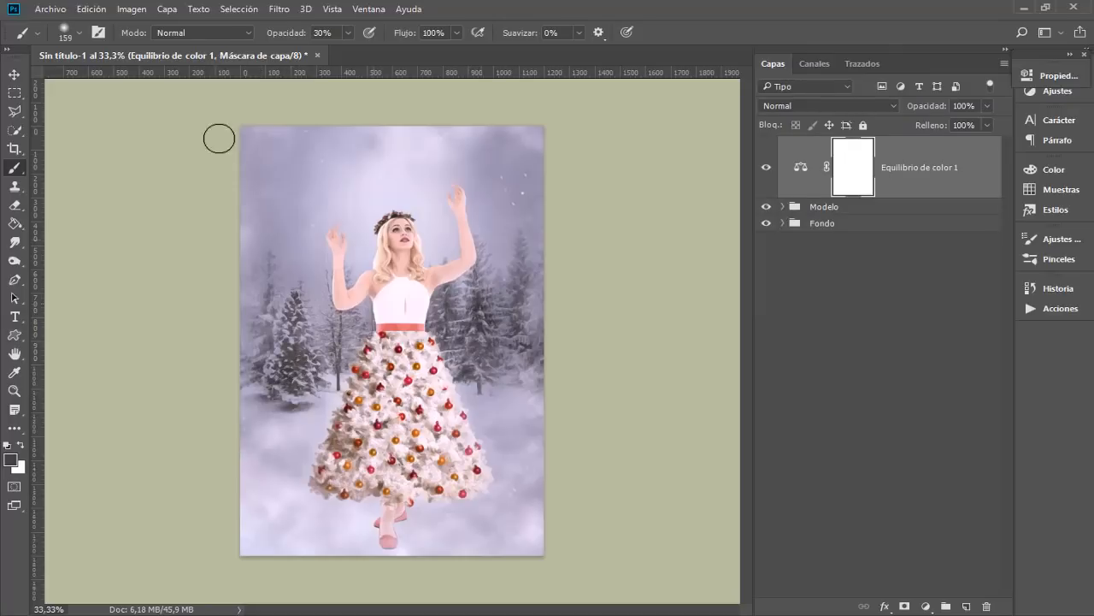
Step: Add the text "Felices Fiestas" above the model in the Calling Angels Personal Use font, enlarged to span most of the postcard's width
left_click(15, 316)
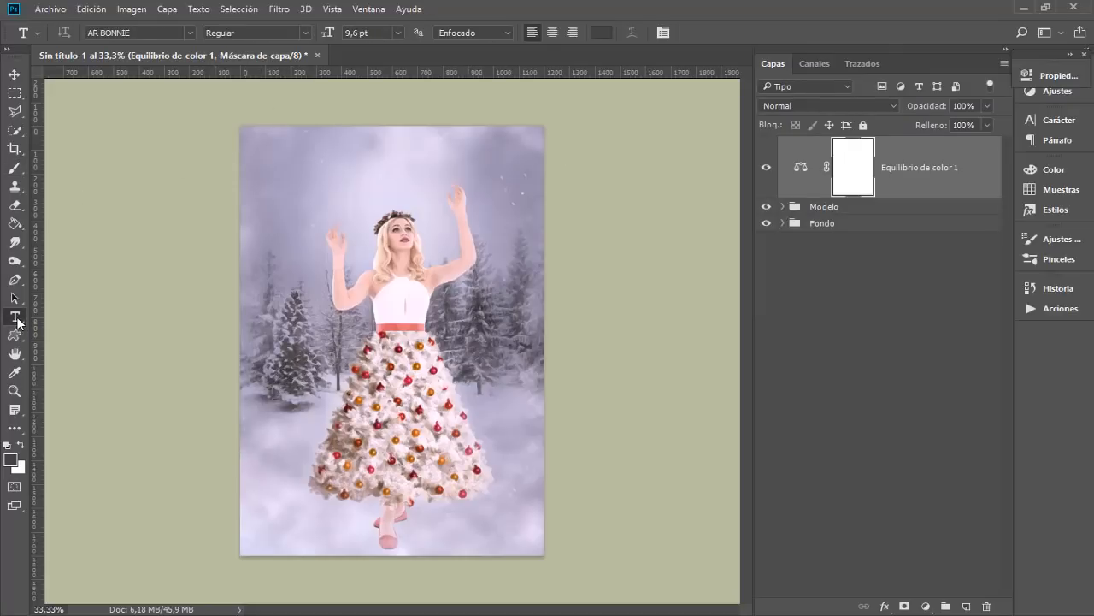
left_click(190, 33)
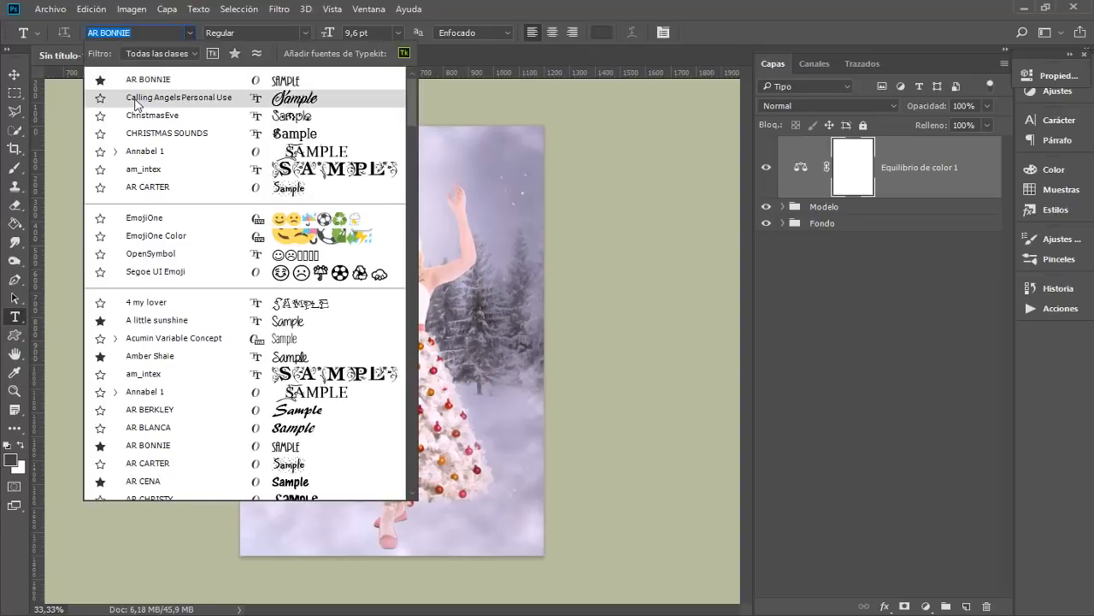
left_click(227, 100)
left_click_drag(269, 138, 522, 200)
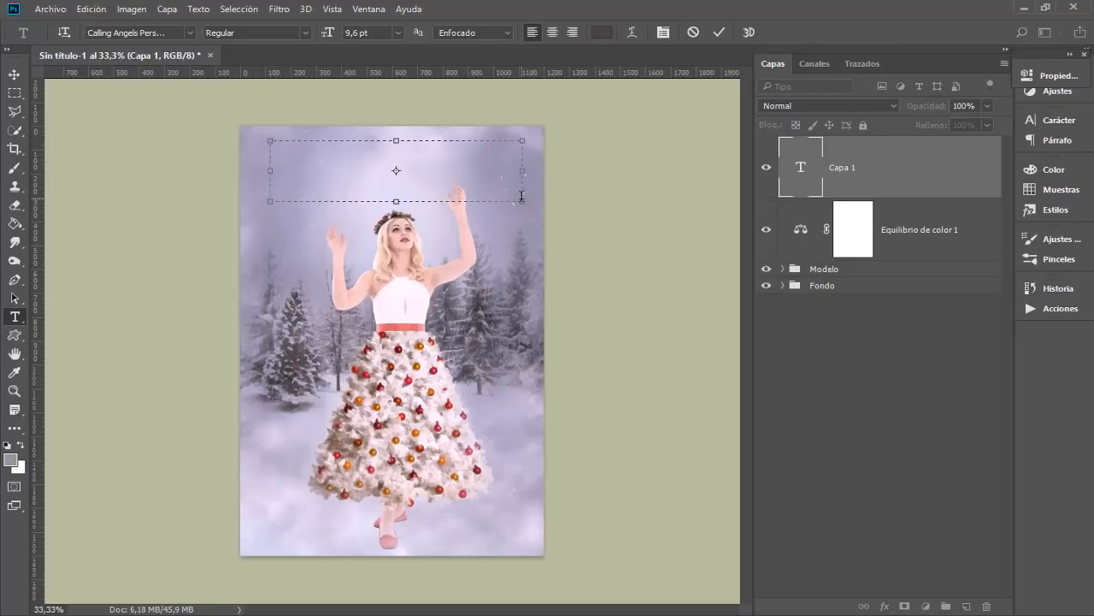
right_click(437, 161)
left_click(453, 170)
left_click_drag(327, 39, 436, 42)
left_click(13, 74)
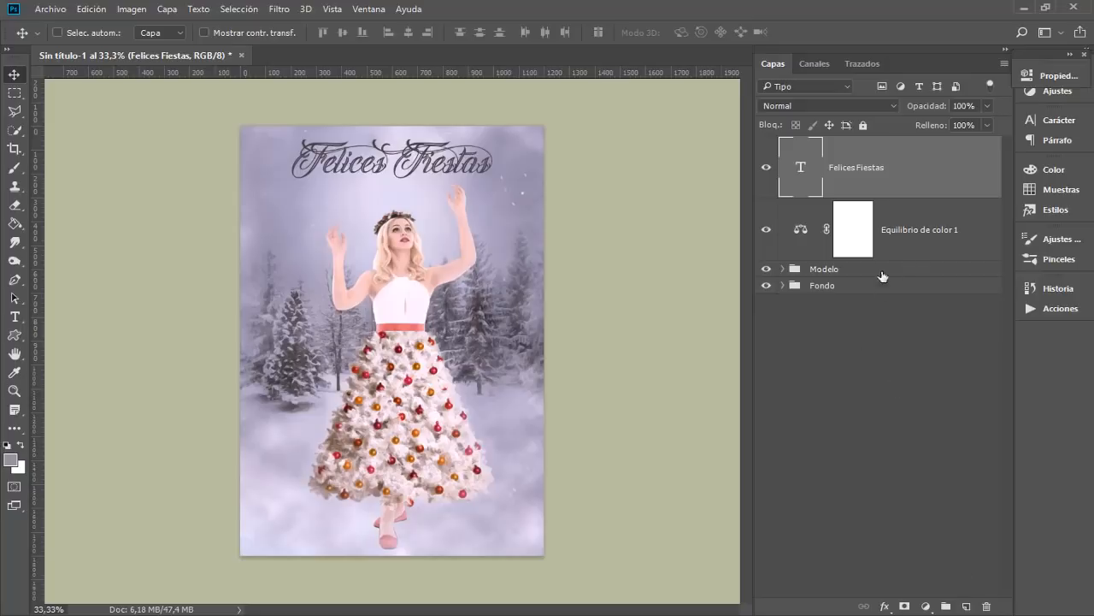
Step: Create a new layer above the Felices Fiestas text and name it Brillos
left_click(966, 606)
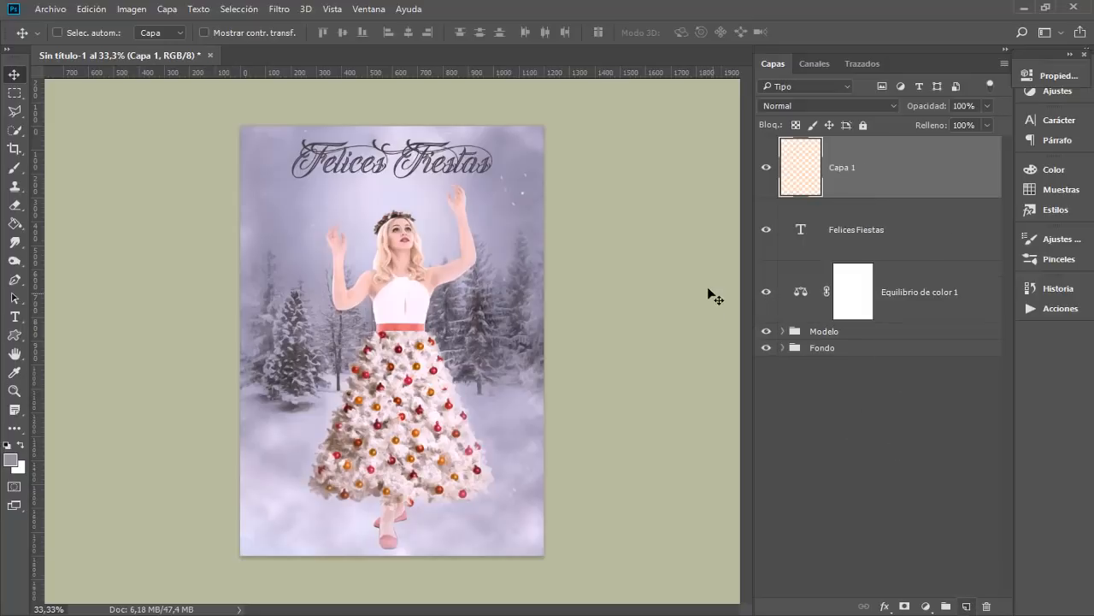
double_click(851, 168)
type("Brillos")
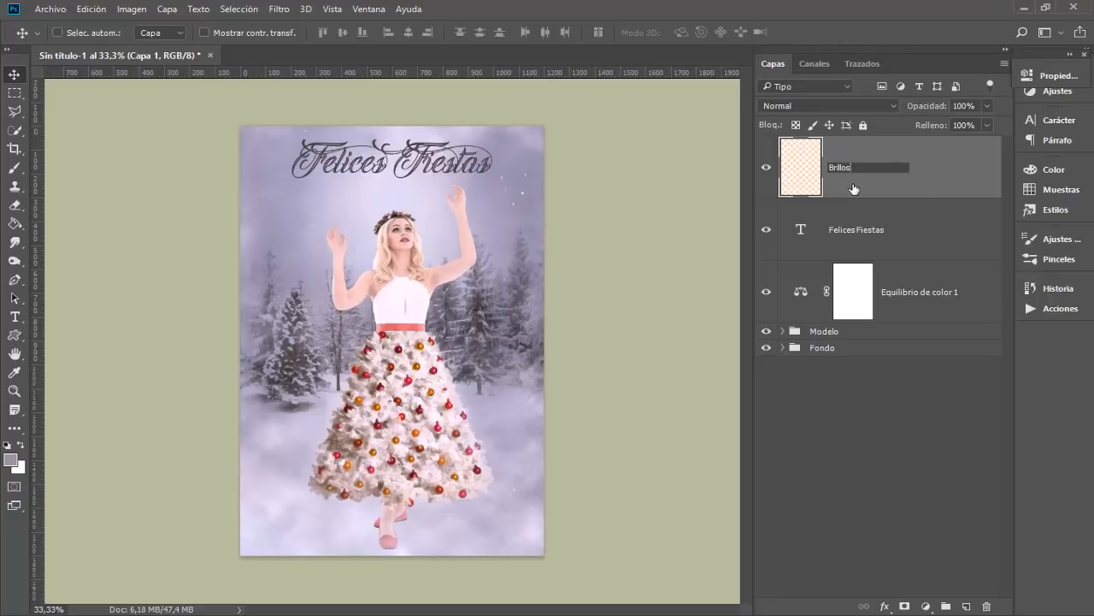
key("Return")
Step: Swap the foreground colour to white and set up the Brush with the 2428 starburst tip from Nubes y brillitos at 238 px
key("x")
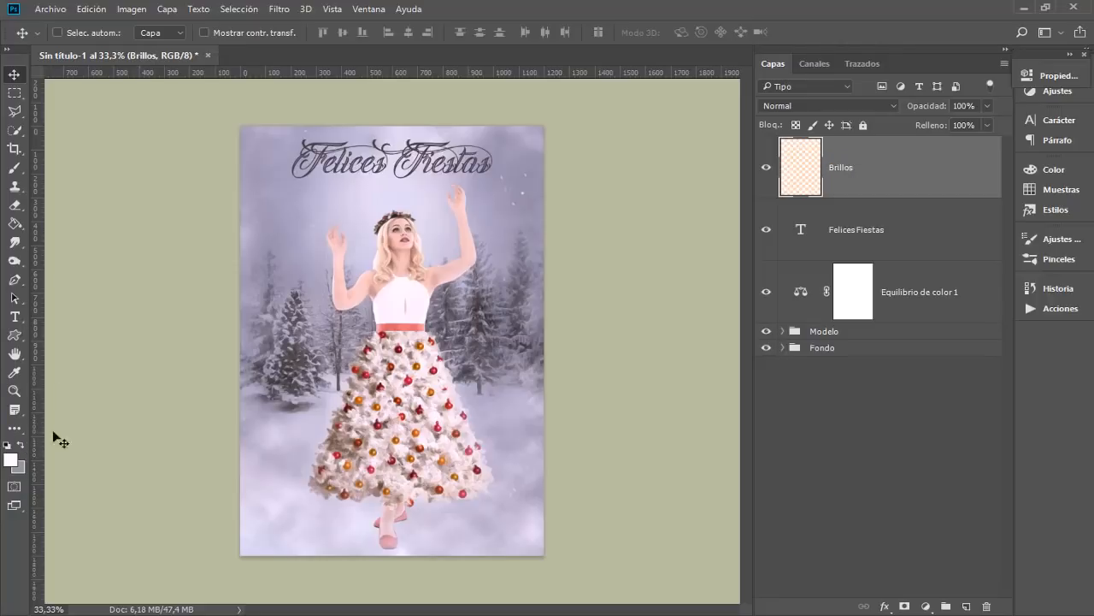
left_click(12, 168)
left_click(90, 172)
right_click(332, 204)
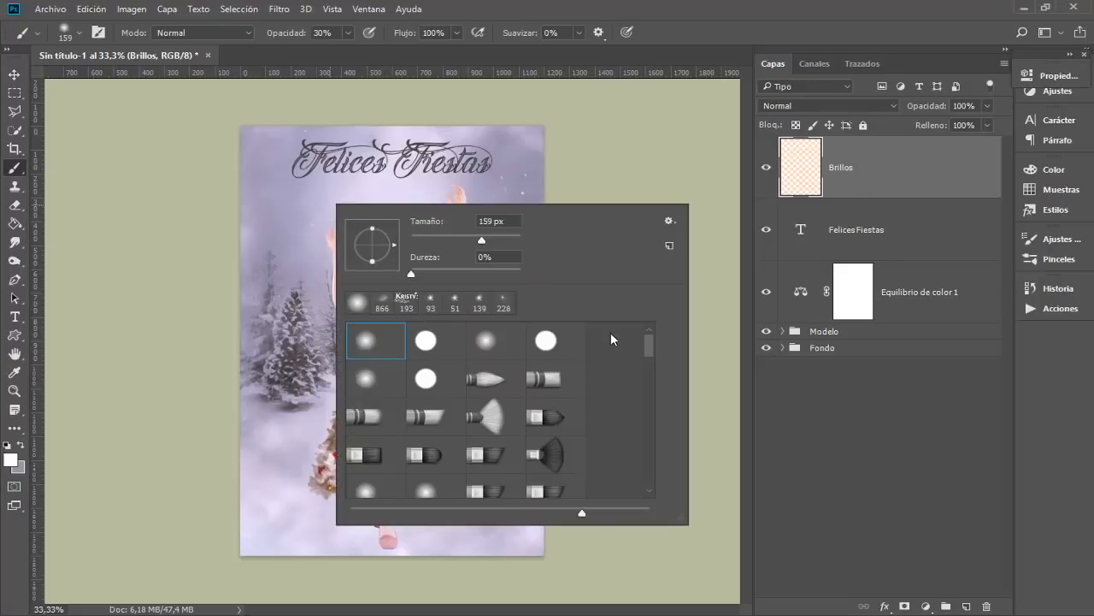
mouse_move(653, 343)
left_mouse_down()
mouse_move(651, 437)
mouse_move(582, 440)
left_mouse_up()
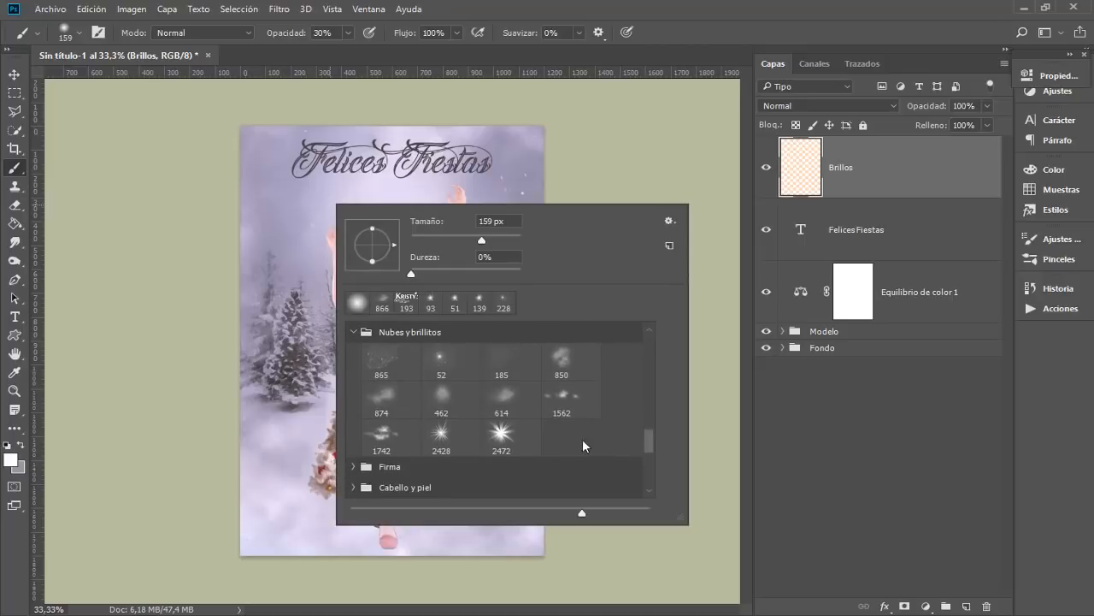
left_click(442, 437)
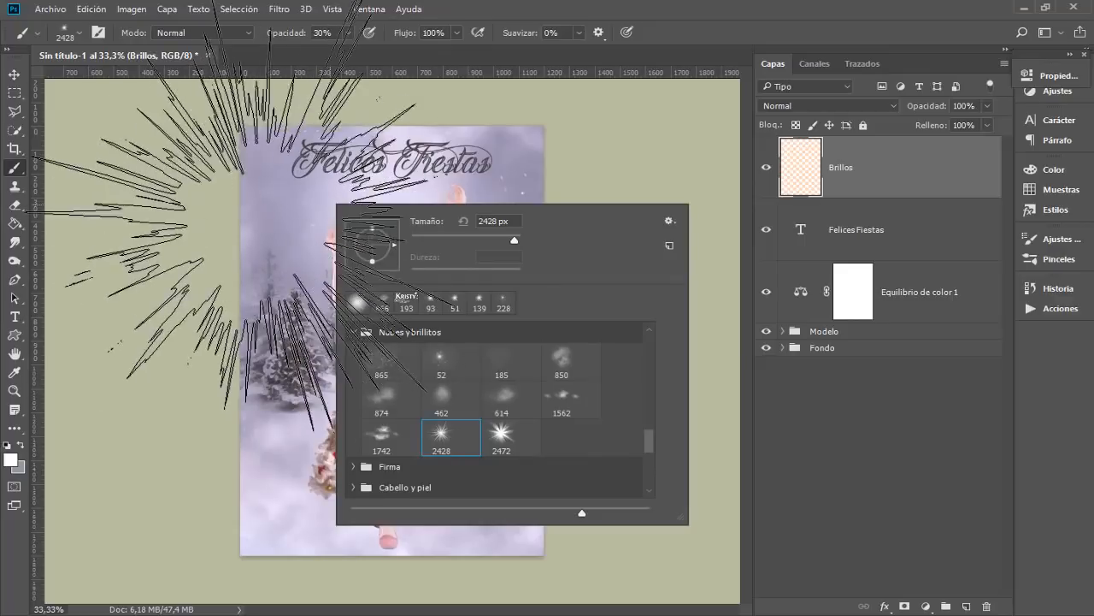
left_click(452, 238)
left_click_drag(296, 235, 316, 235, "alt")
left_click_drag(455, 197, 462, 202, "alt")
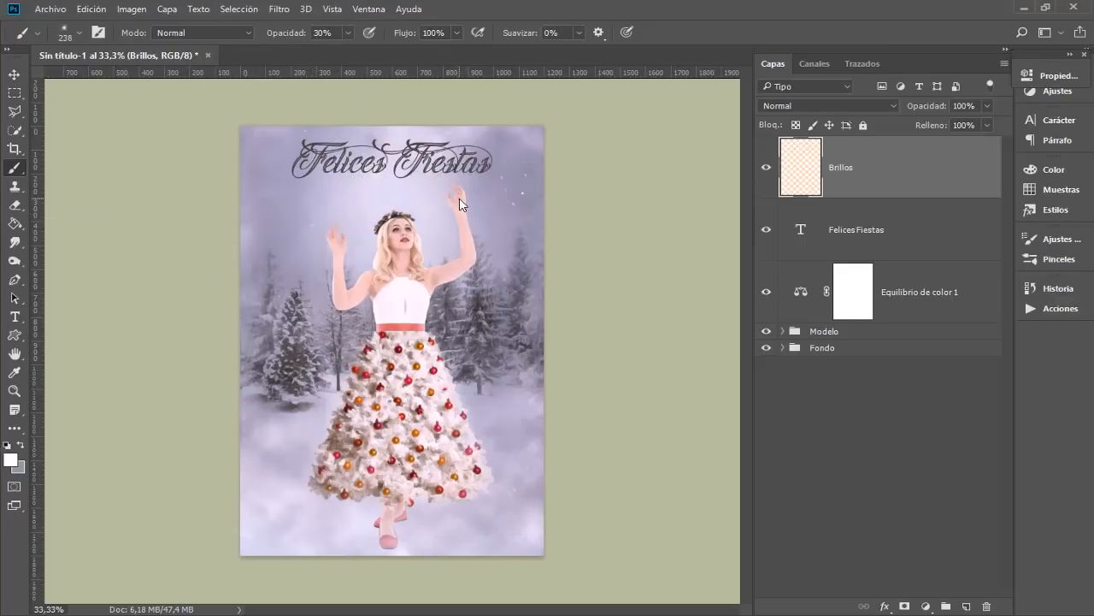
Step: Set the brush opacity to 100% and stamp one sparkle on each of the model's raised hands on the Brillos layer
key("ctrl+plus")
key("ctrl+plus")
mouse_move(387, 209)
left_mouse_down()
mouse_move(309, 284)
mouse_move(358, 370)
mouse_move(353, 385)
left_mouse_up()
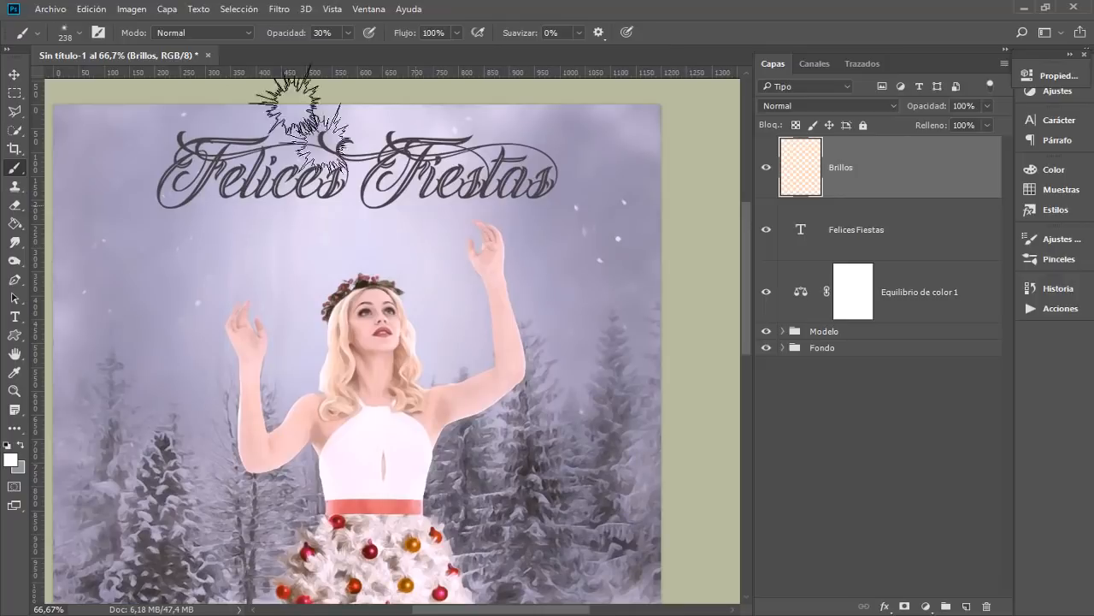
left_click_drag(291, 34, 496, 29)
left_click_drag(484, 268, 479, 245)
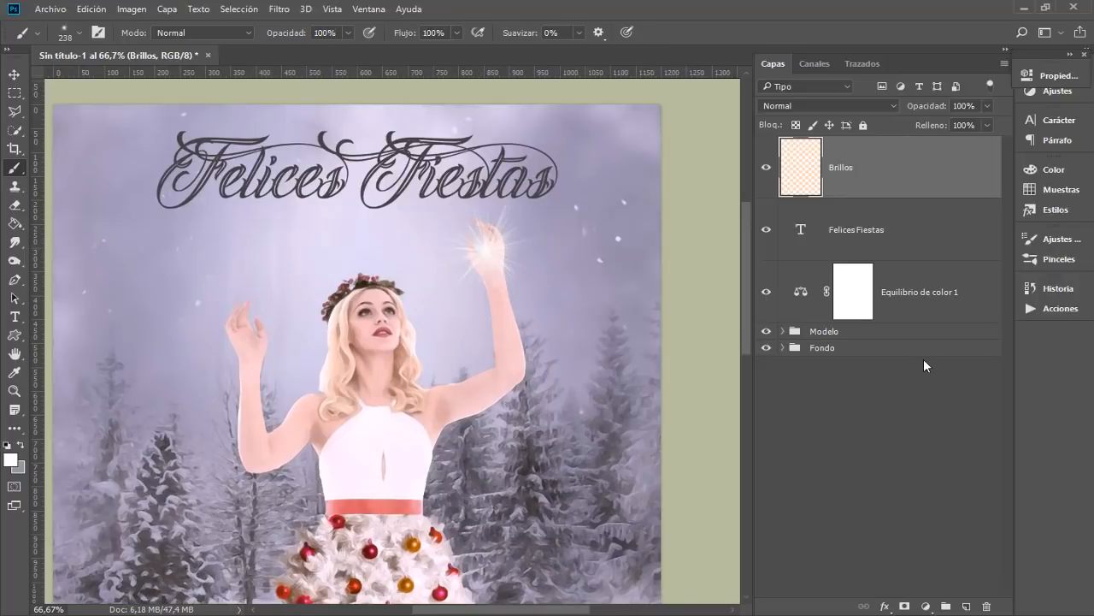
left_click_drag(245, 330, 245, 329)
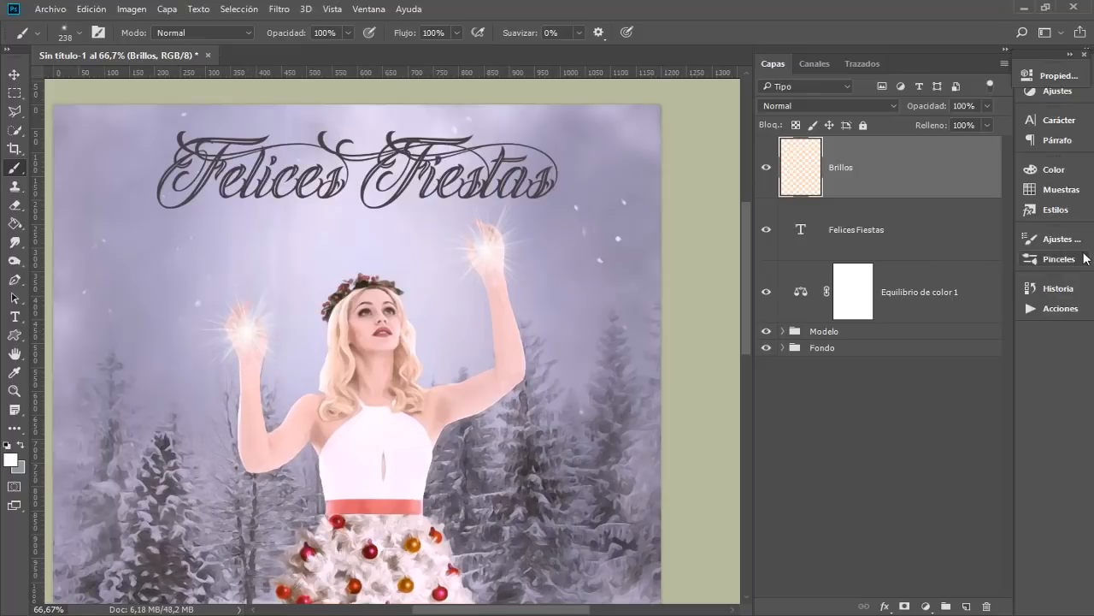
Step: Choose the 52 brush tip from Nubes y brillitos and enlarge it to 301 px
right_click(333, 295)
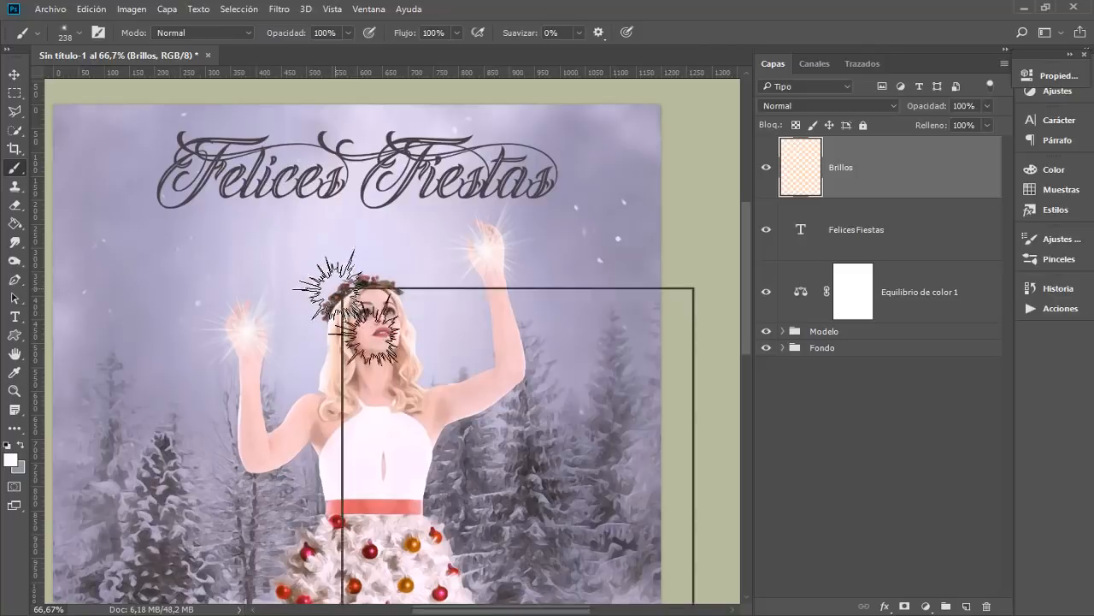
scroll(457, 499, "up", 1)
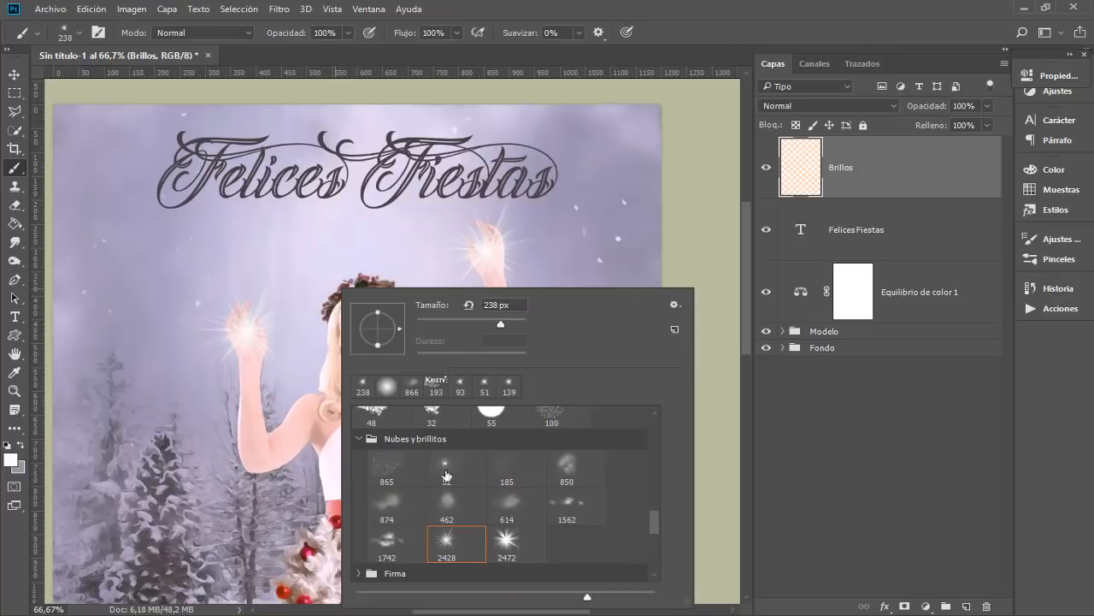
scroll(449, 473, "up", 1)
left_click(445, 479)
left_click_drag(282, 349, 319, 378)
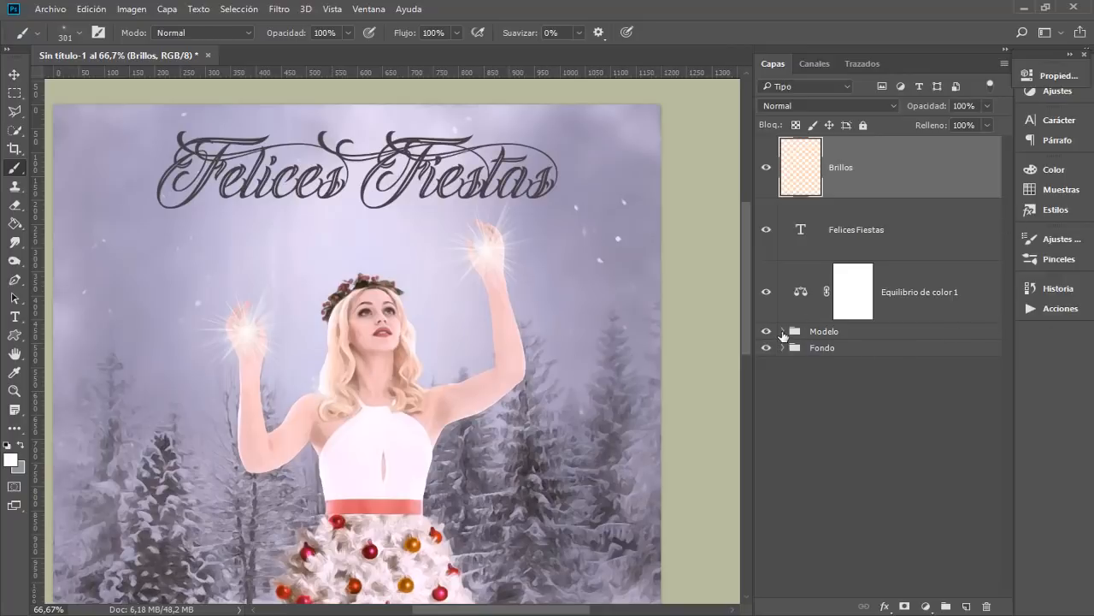
Step: Hide the Brillos layer, add a layer mask to the Modelo layer inside the Modelo group, and restore the default colours
left_click(767, 168)
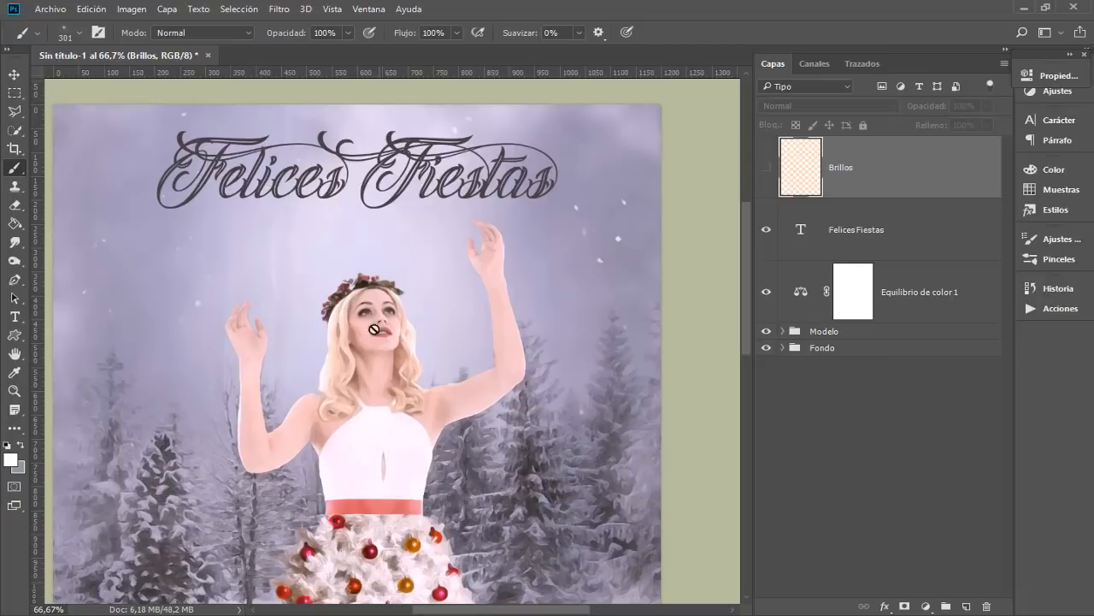
left_click(783, 331)
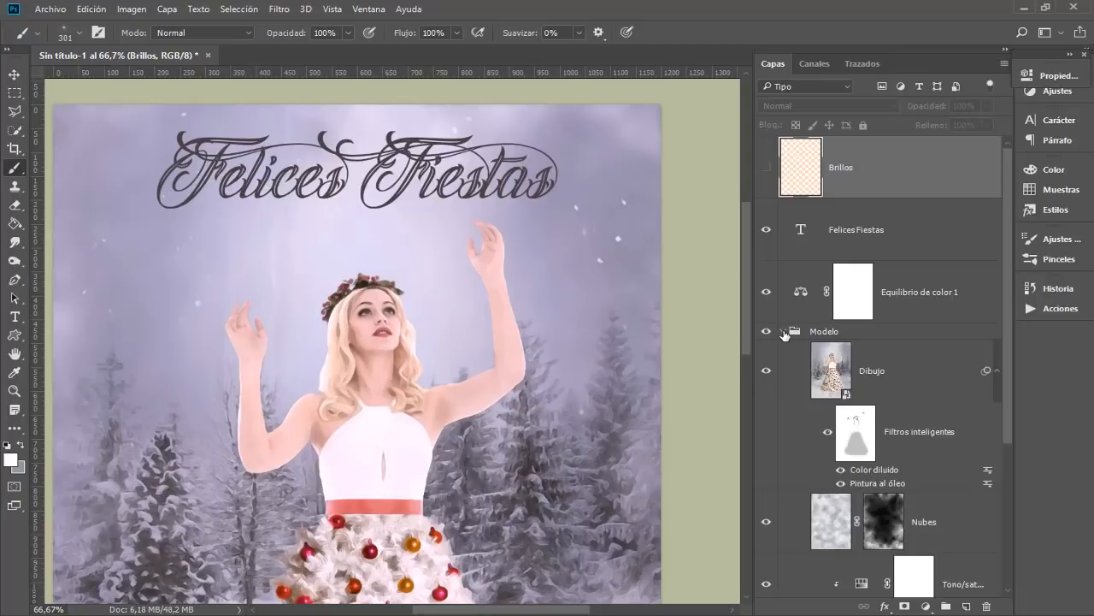
scroll(823, 323, "down", 3)
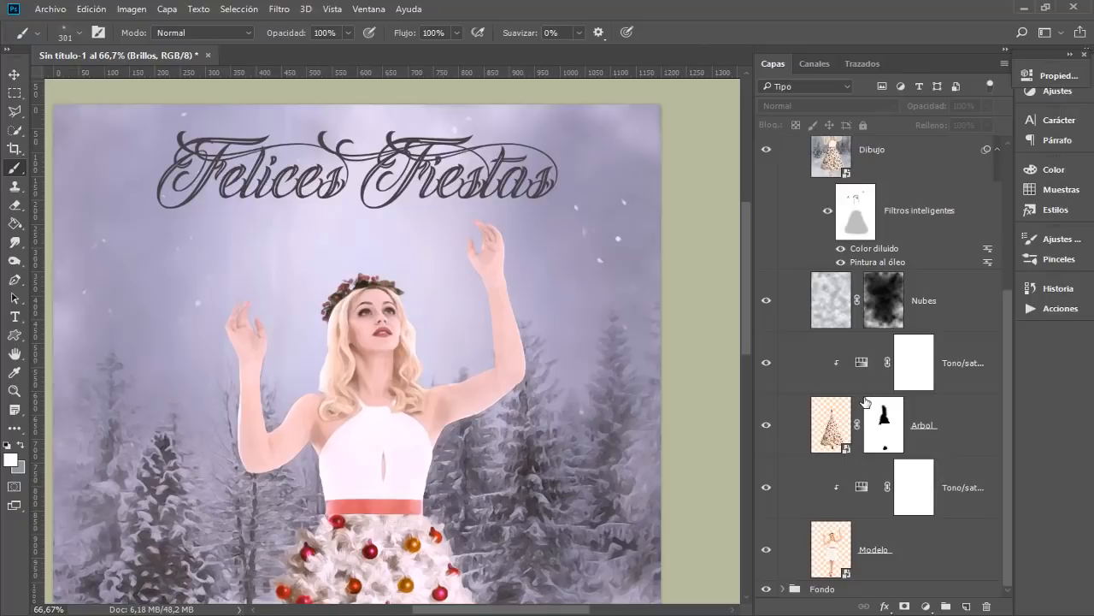
left_click(863, 548)
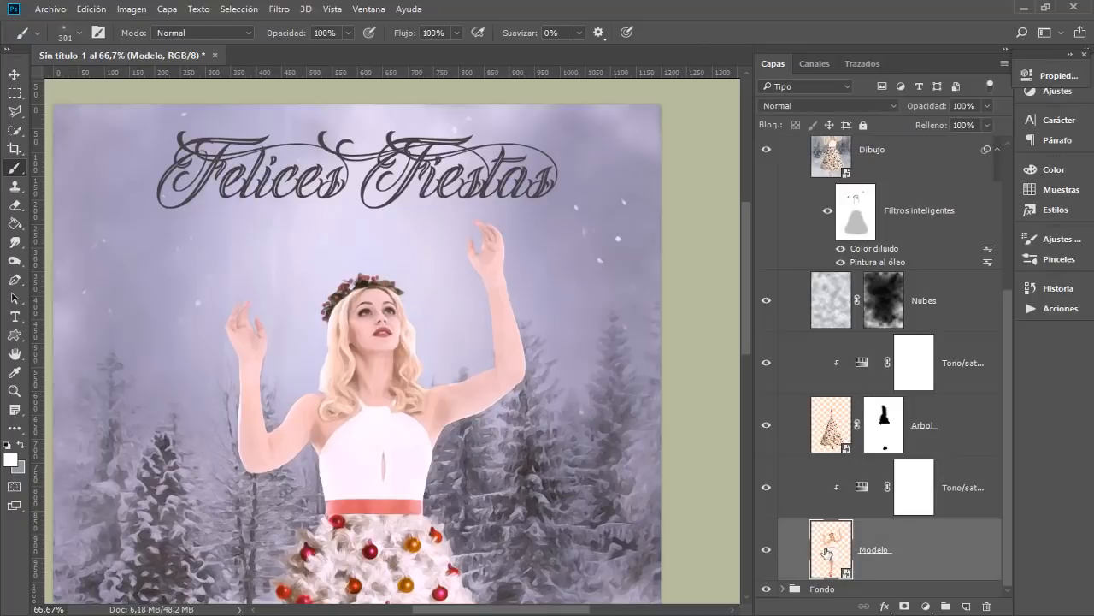
left_click(904, 606)
key("d")
Step: Paint on the Modelo layer's mask with a small soft round brush along the white fringe beside the model's hair
right_click(314, 346)
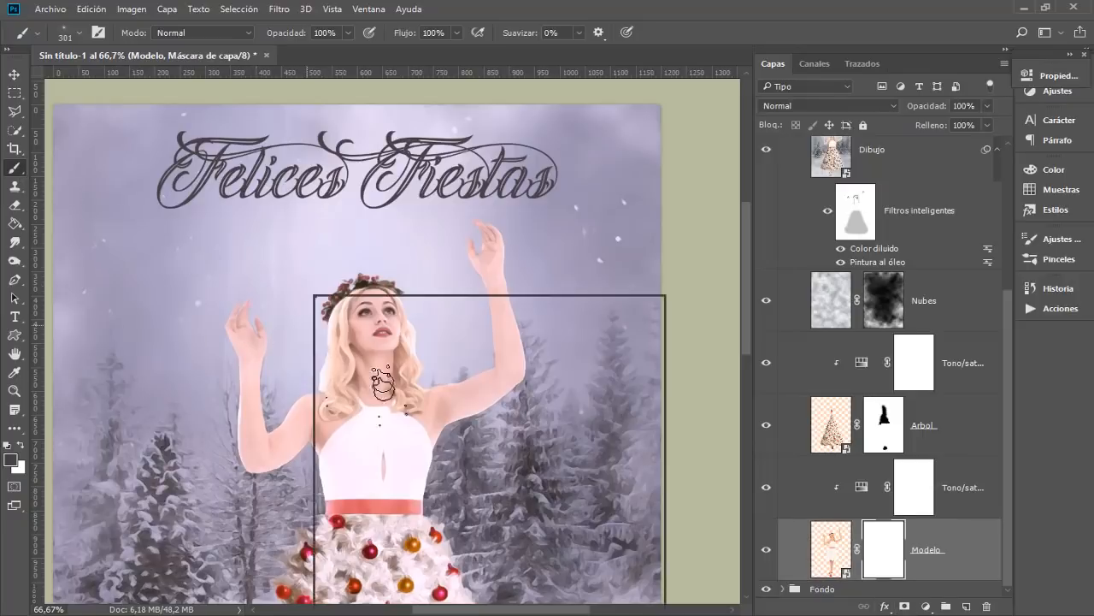
left_click(385, 395)
left_click_drag(273, 322, 211, 337)
key("ctrl+plus")
key("ctrl+plus")
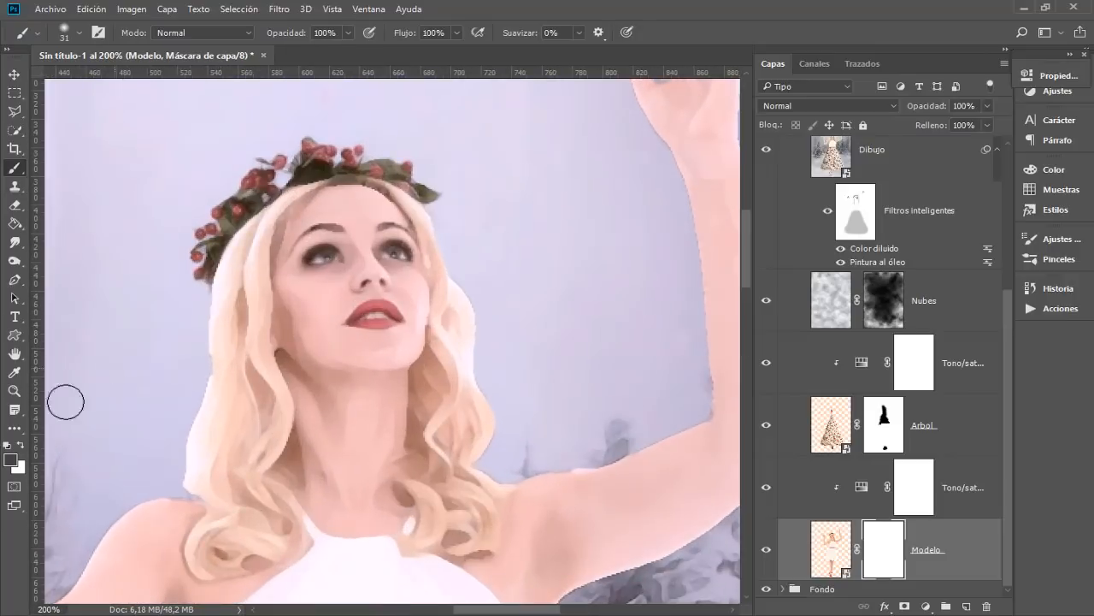
left_click_drag(183, 423, 172, 428)
mouse_move(204, 312)
left_mouse_down()
mouse_move(196, 403)
mouse_move(204, 382)
left_mouse_up()
Step: Add a layer mask to the Dibujo layer and paint out the white fringe beside the hair with the 13 px soft brush
scroll(882, 330, "up", 3)
left_click(806, 341)
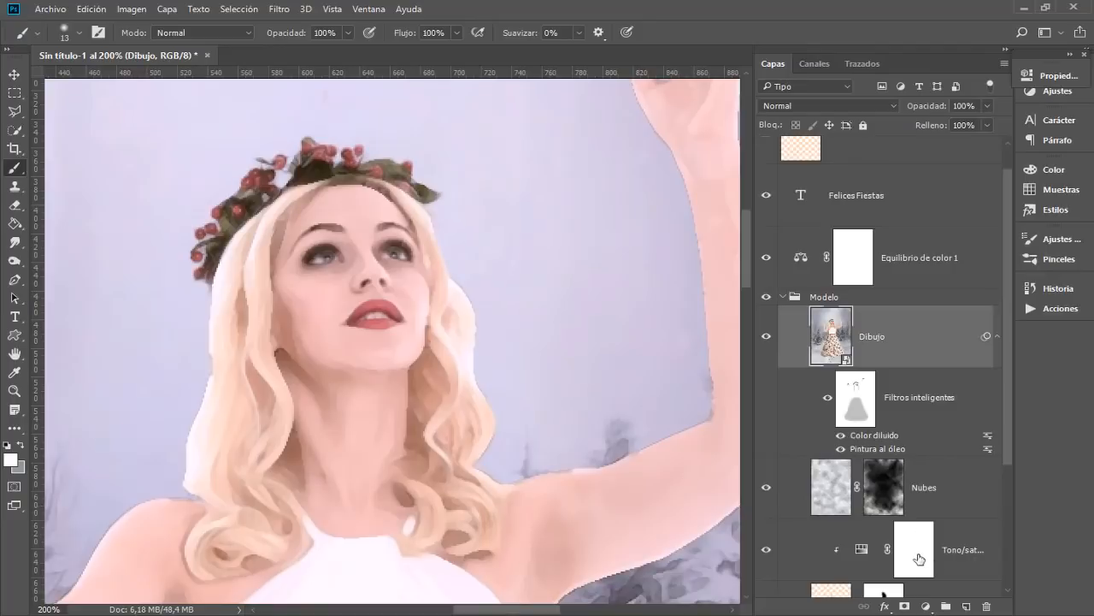
left_click(904, 606)
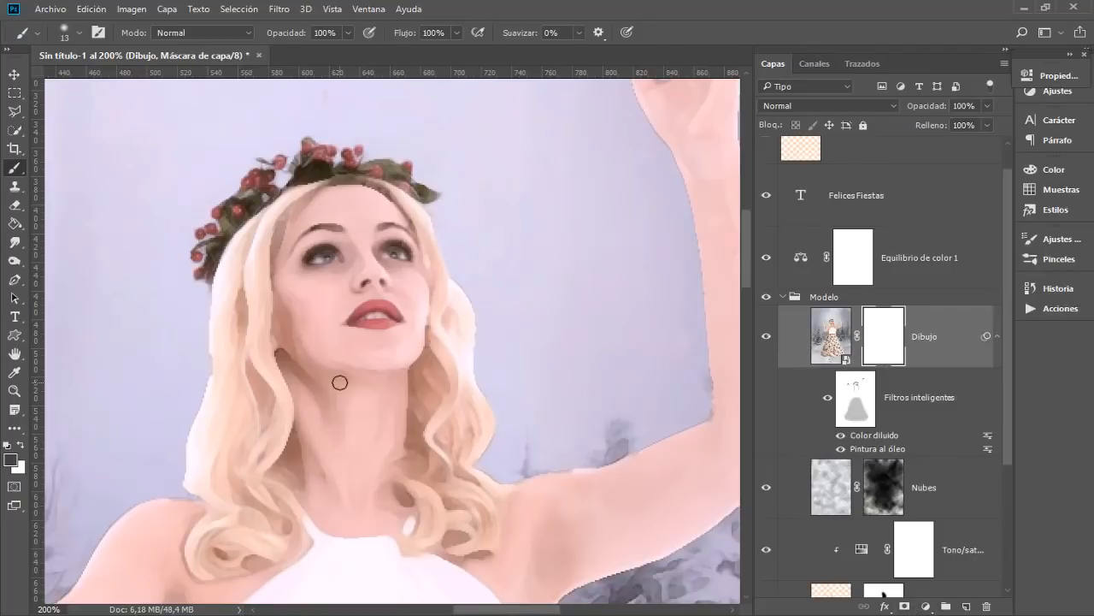
mouse_move(198, 394)
left_mouse_down()
mouse_move(186, 427)
mouse_move(199, 399)
mouse_move(179, 485)
mouse_move(199, 381)
mouse_move(186, 465)
left_mouse_up()
Step: Refine the remaining white fringe around the hair, alternating between the Modelo and Dibujo layer masks
scroll(845, 584, "down", 3)
left_click(889, 551)
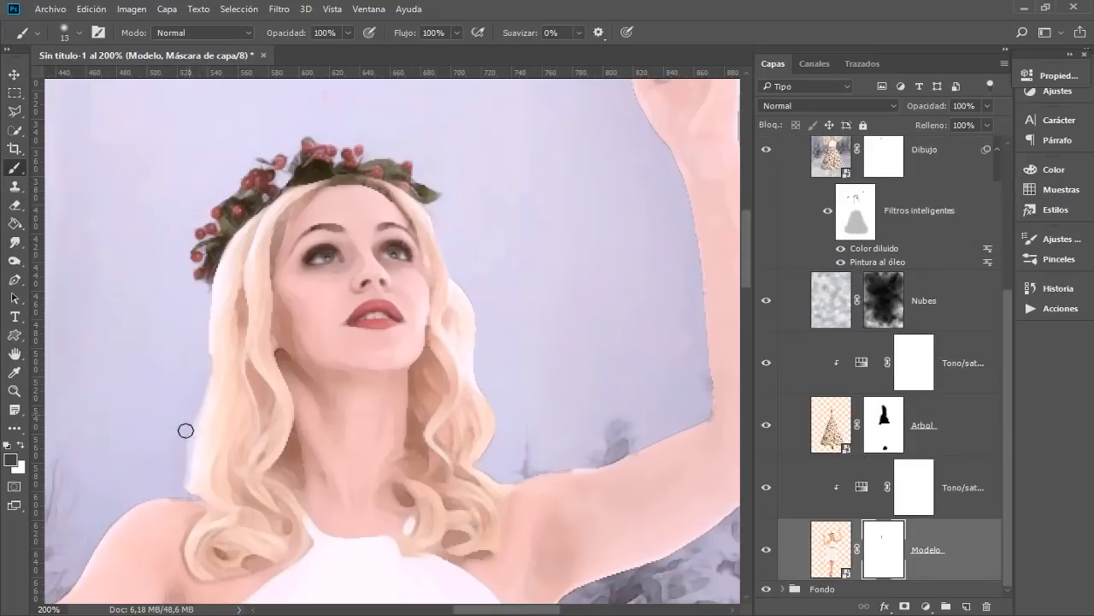
scroll(908, 290, "up", 5)
scroll(908, 290, "down", 4)
scroll(864, 337, "up", 4)
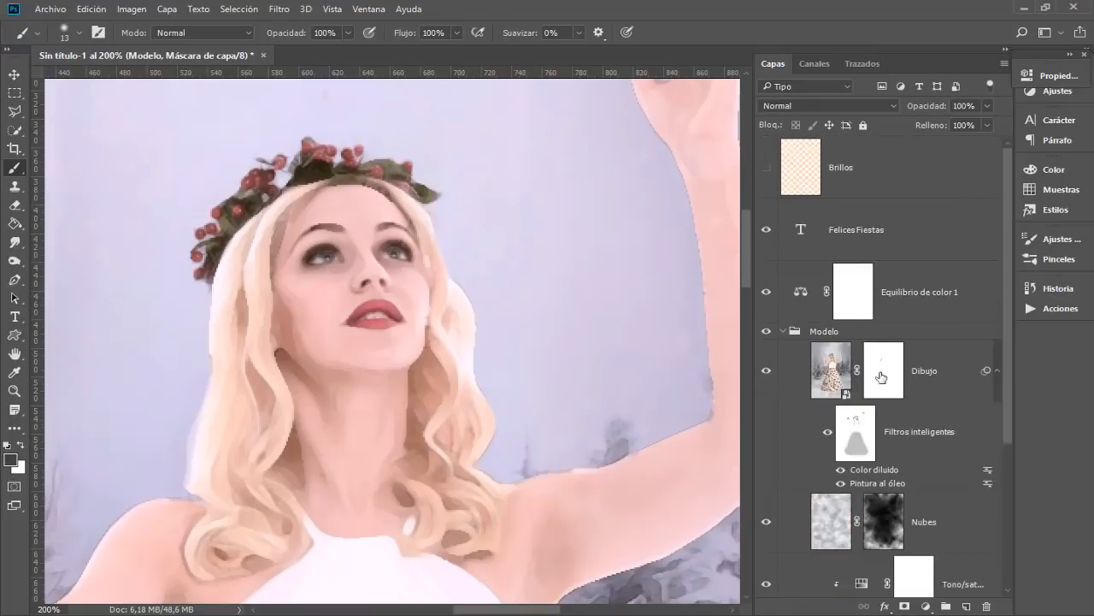
left_click(882, 376)
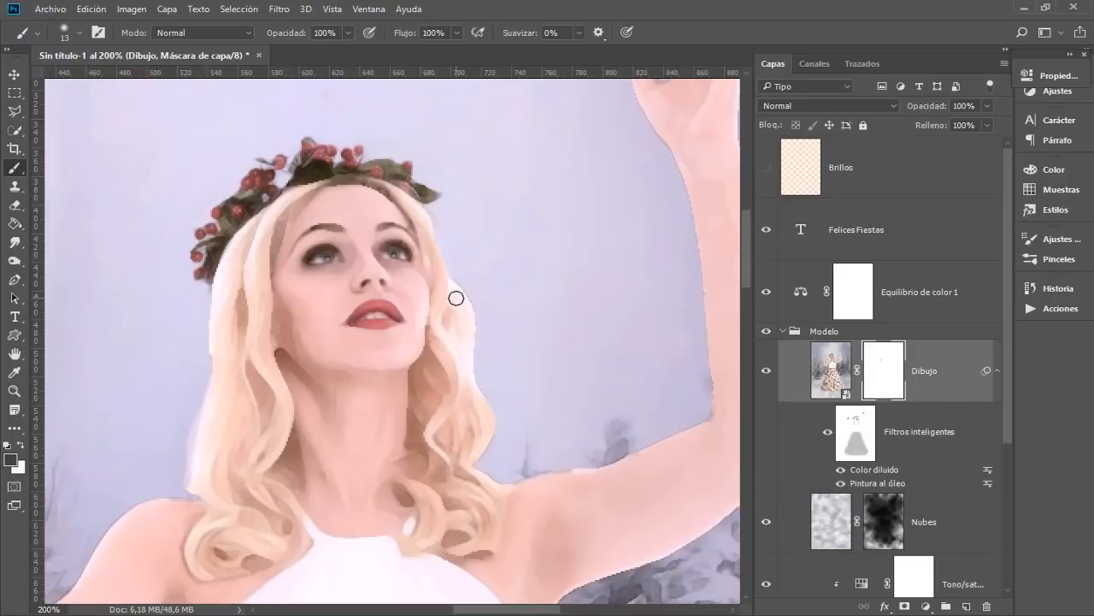
Step: Collapse the Modelo group, show the Brillos layer again and make it the active layer
key("ctrl+minus")
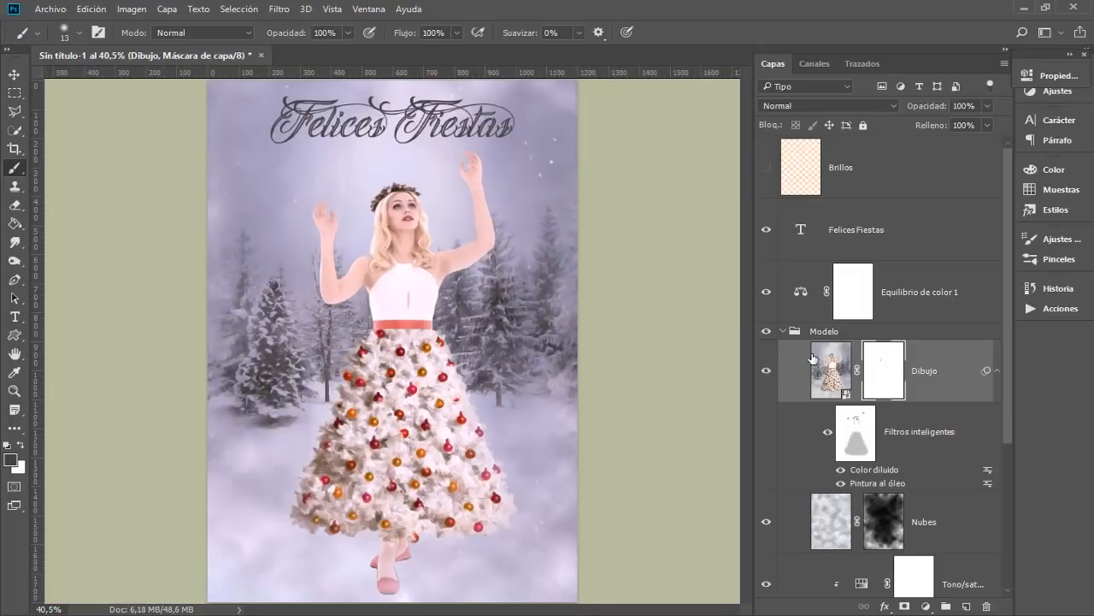
left_click(782, 332)
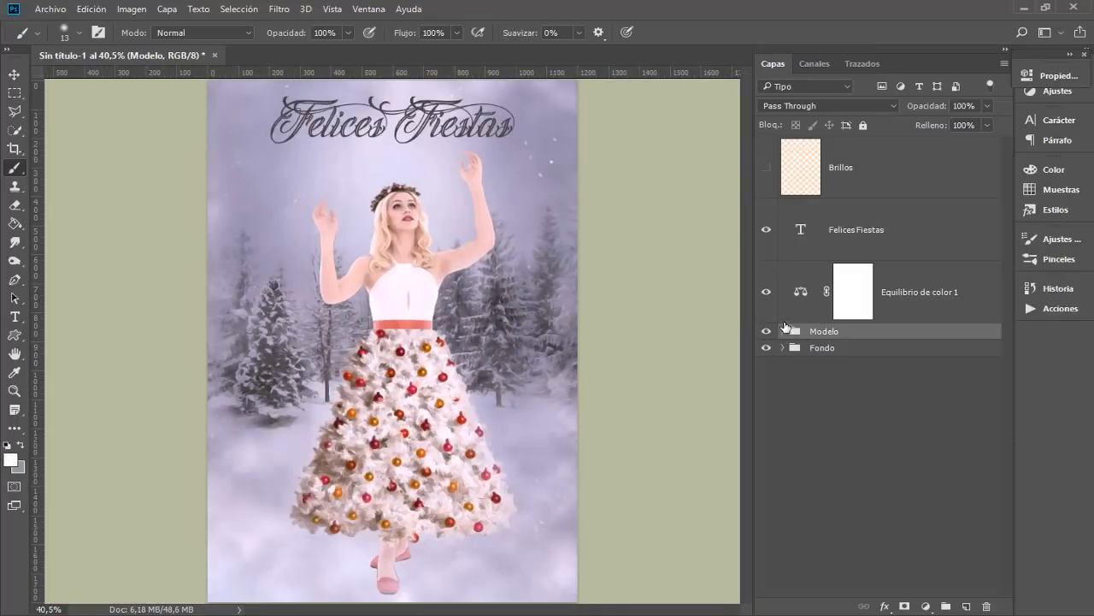
left_click(765, 168)
key("ctrl+plus")
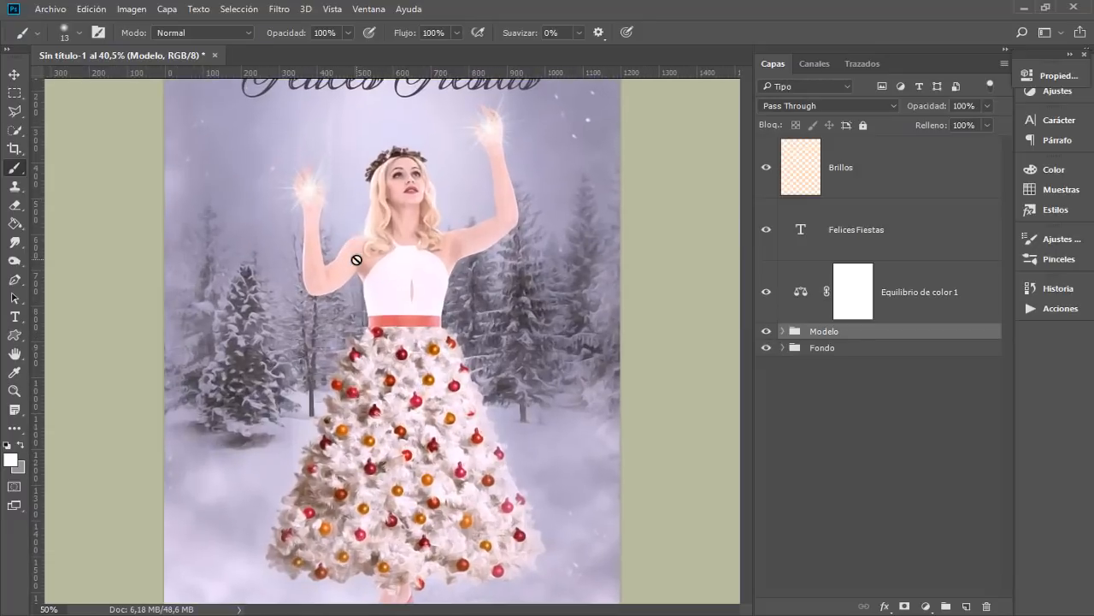
left_click_drag(417, 239, 367, 336)
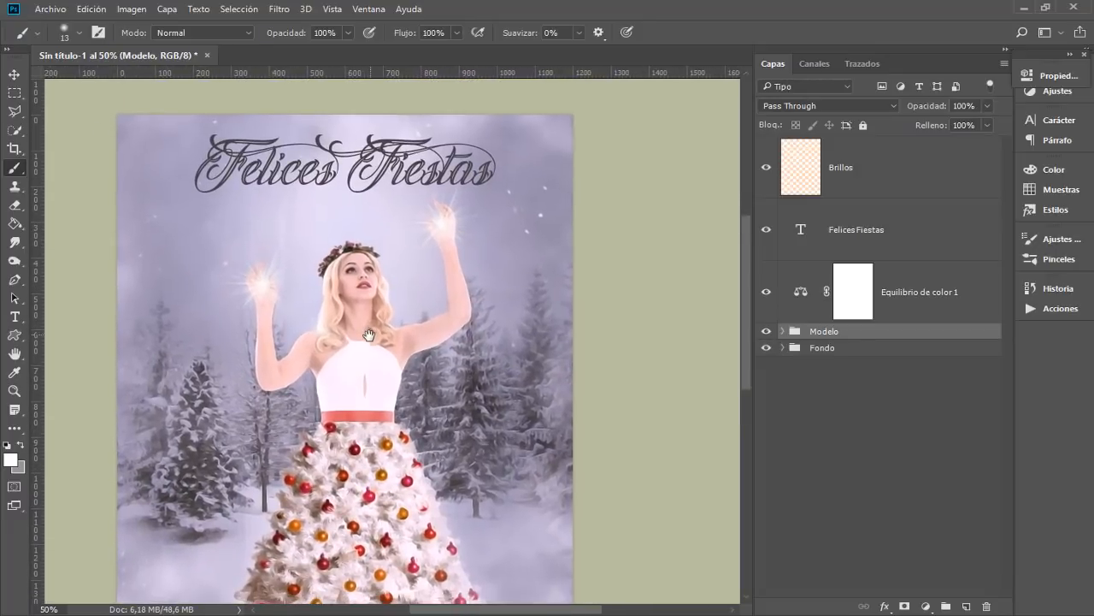
left_click(848, 181)
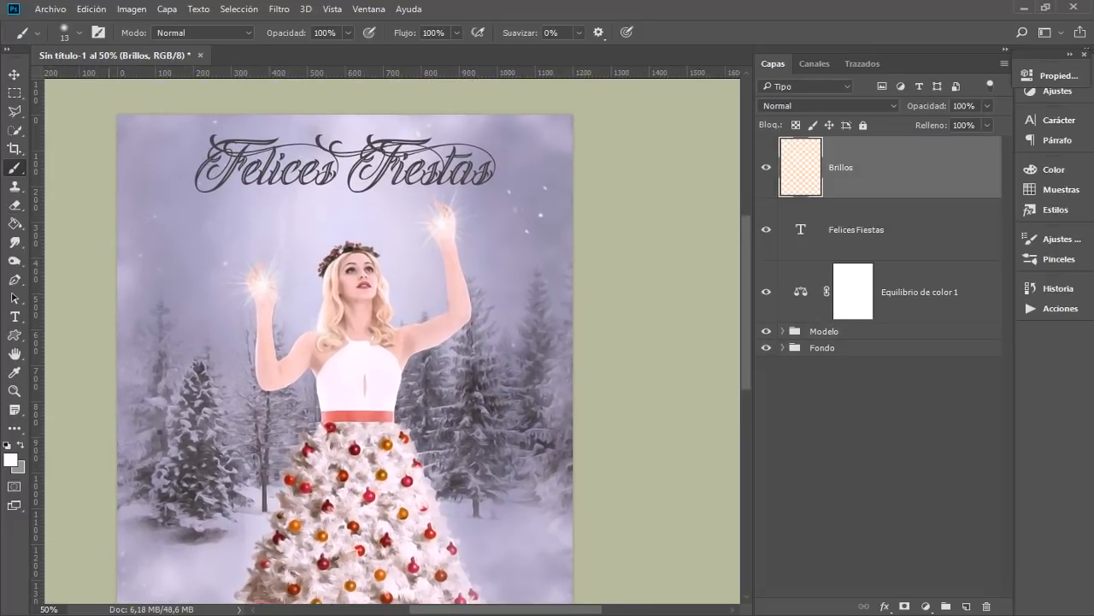
Step: Choose the 2428 starburst tip again at 34 px, try a stroke above the model's raised hand, and undo it
right_click(335, 253)
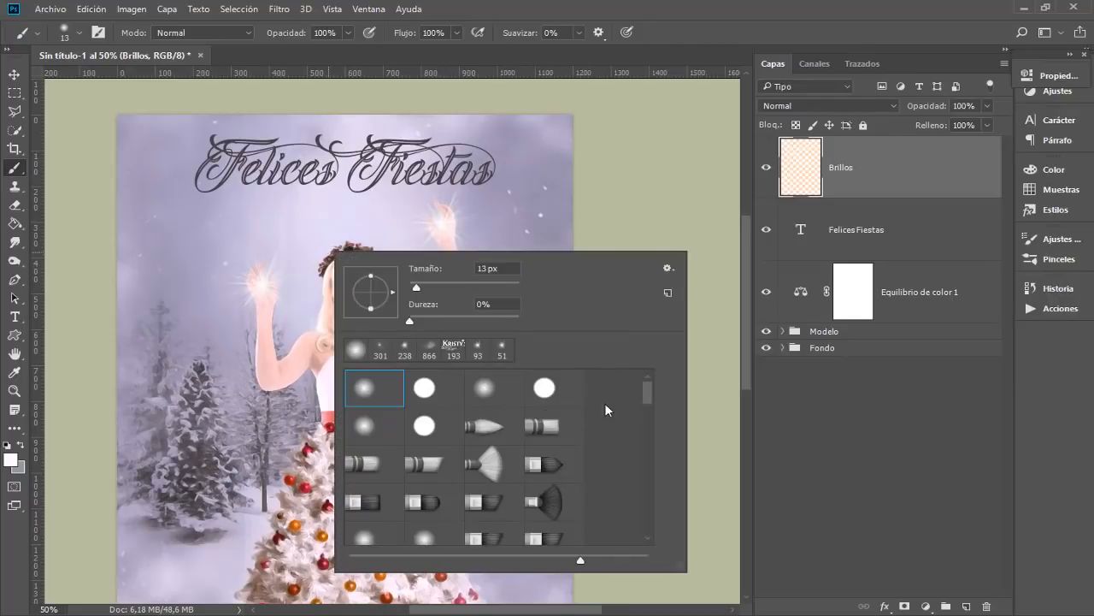
left_click_drag(644, 387, 653, 486)
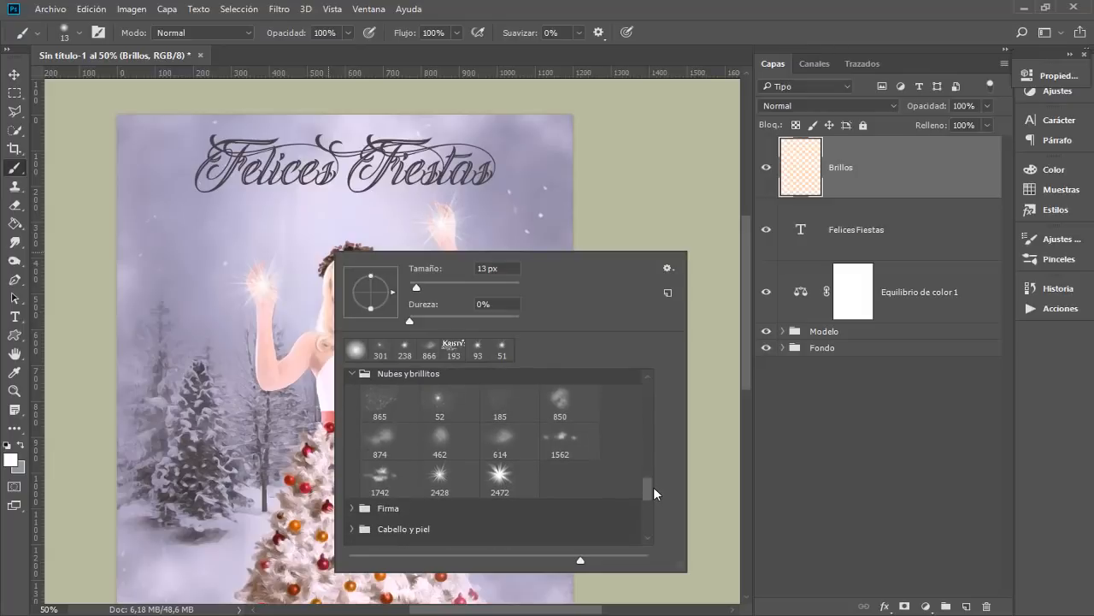
left_click(442, 479)
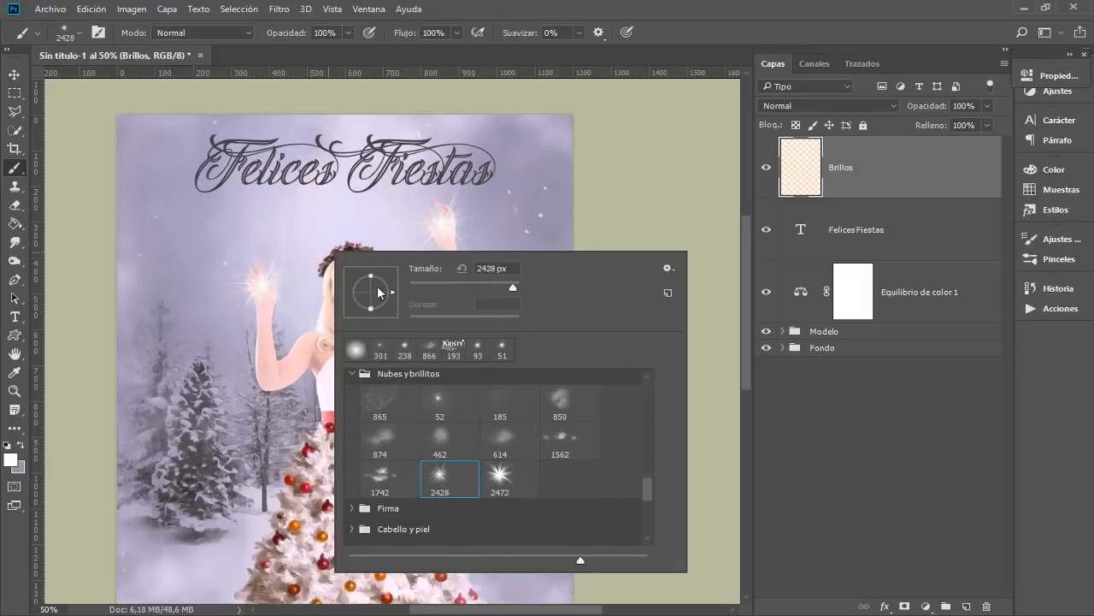
left_click(446, 284)
right_click(232, 250, "alt")
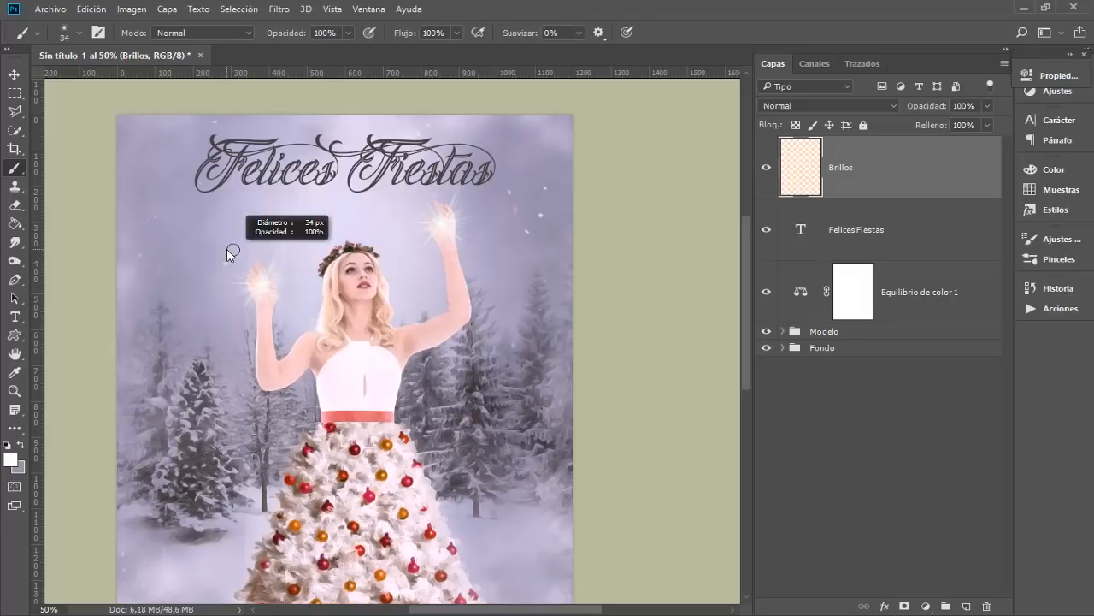
left_click_drag(246, 238, 270, 219)
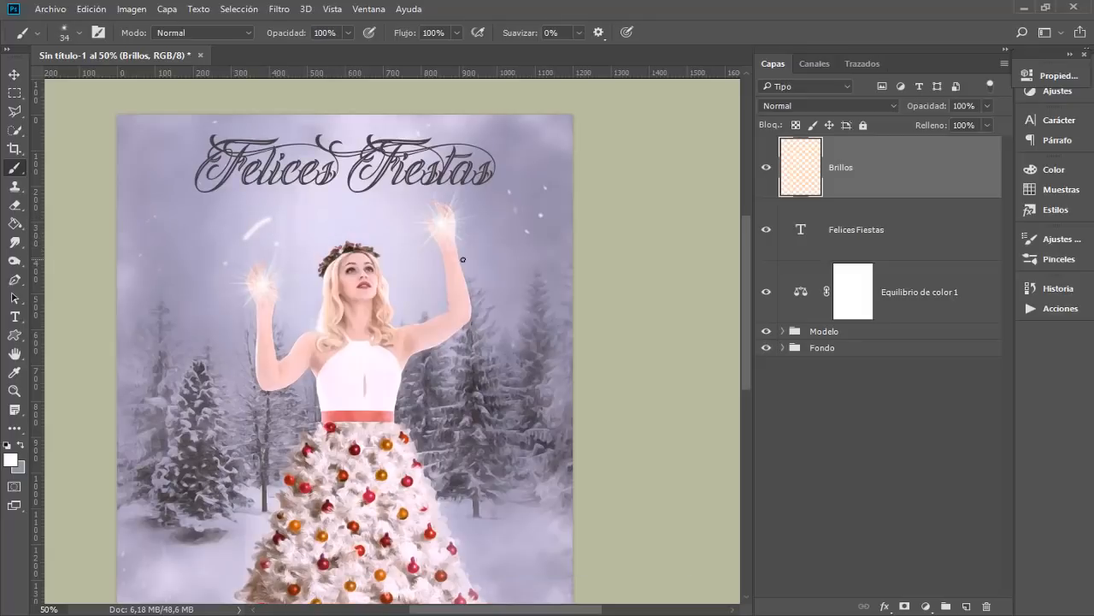
key("ctrl+z")
Step: Resize the starburst brush to 106 px and set its Espaciado to 144% in the brush settings
right_click(274, 238, "alt")
left_click(369, 9)
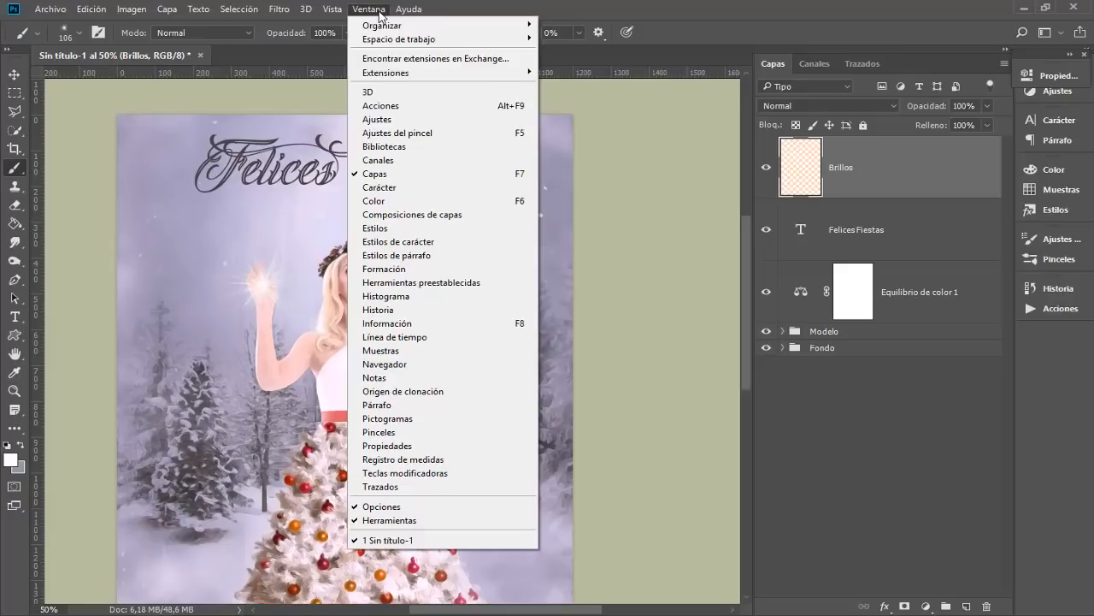
left_click(401, 134)
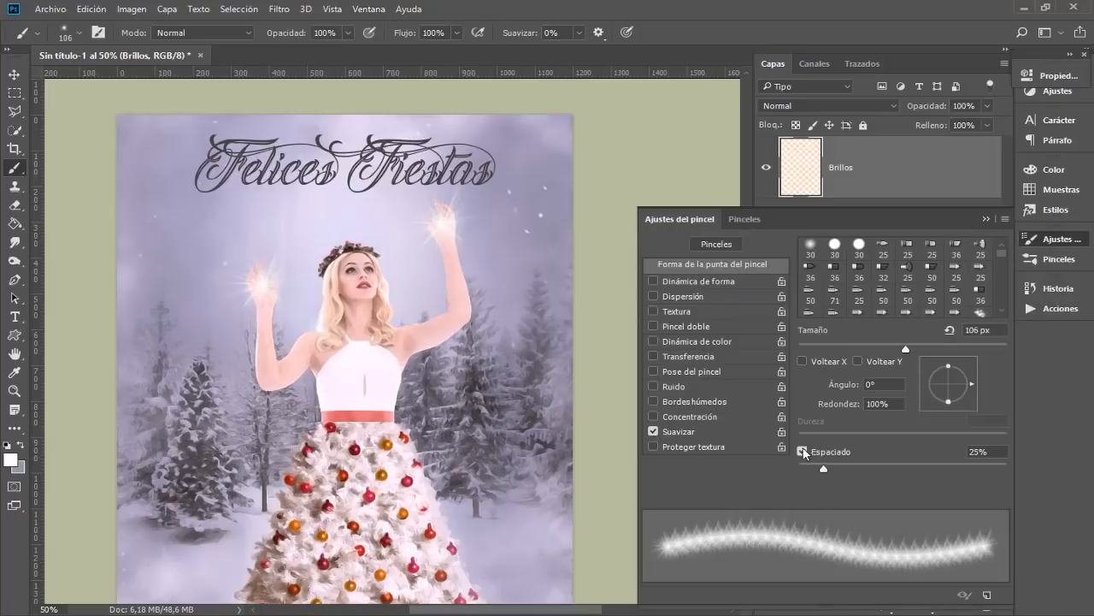
left_click_drag(822, 468, 926, 469)
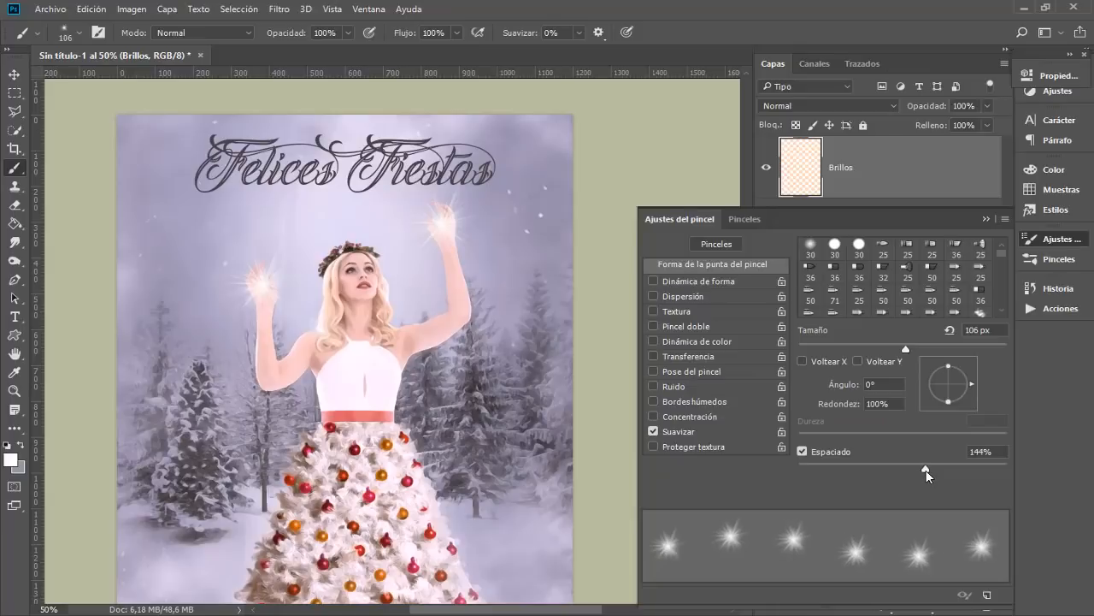
Step: Enable Dinámica de forma for the starburst brush, with 100% size variation and an increased angle variation
left_click(701, 283)
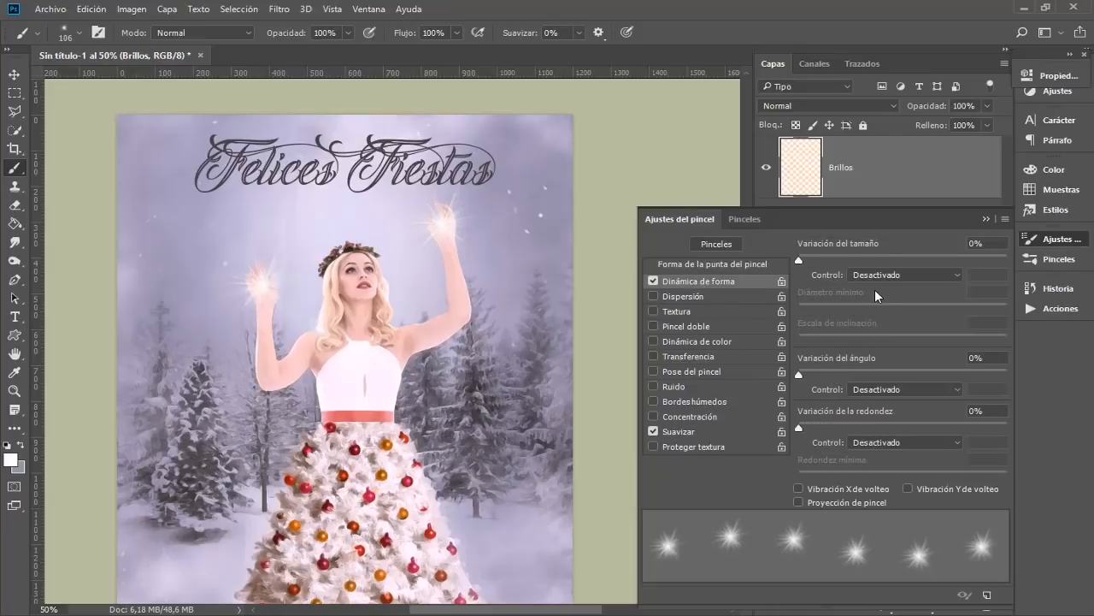
left_click_drag(798, 258, 1013, 257)
left_click_drag(882, 255, 1010, 257)
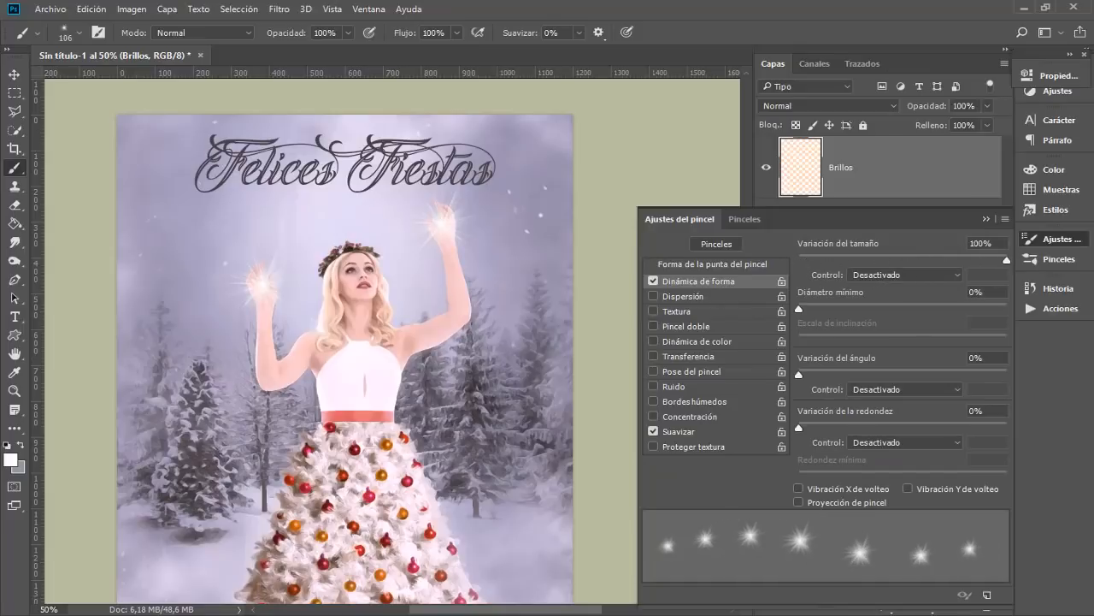
left_click_drag(925, 255, 1085, 260)
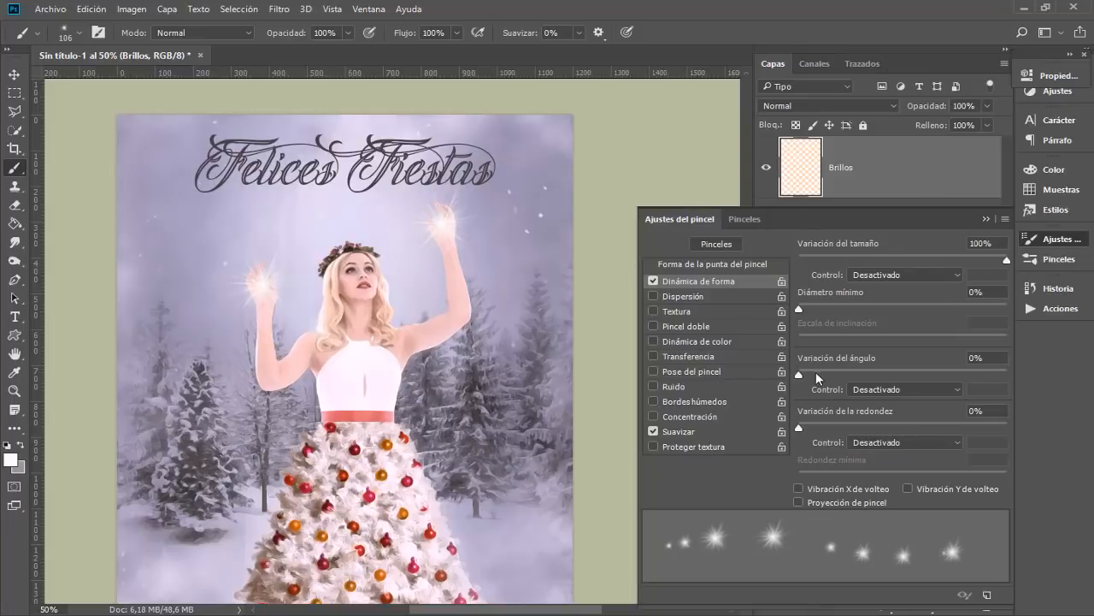
left_click_drag(797, 374, 886, 376)
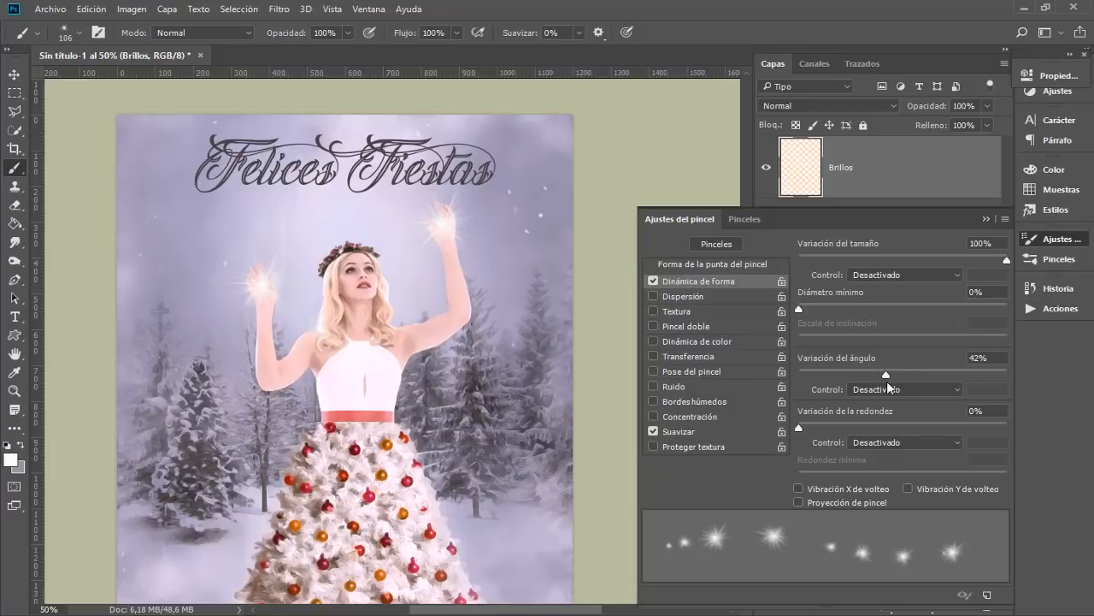
left_click_drag(888, 376, 934, 374)
Step: Enable Dispersión for the brush at 752% with a Cantidad of 1, and test sparkle dabs above the model's raised hand
left_click(690, 294)
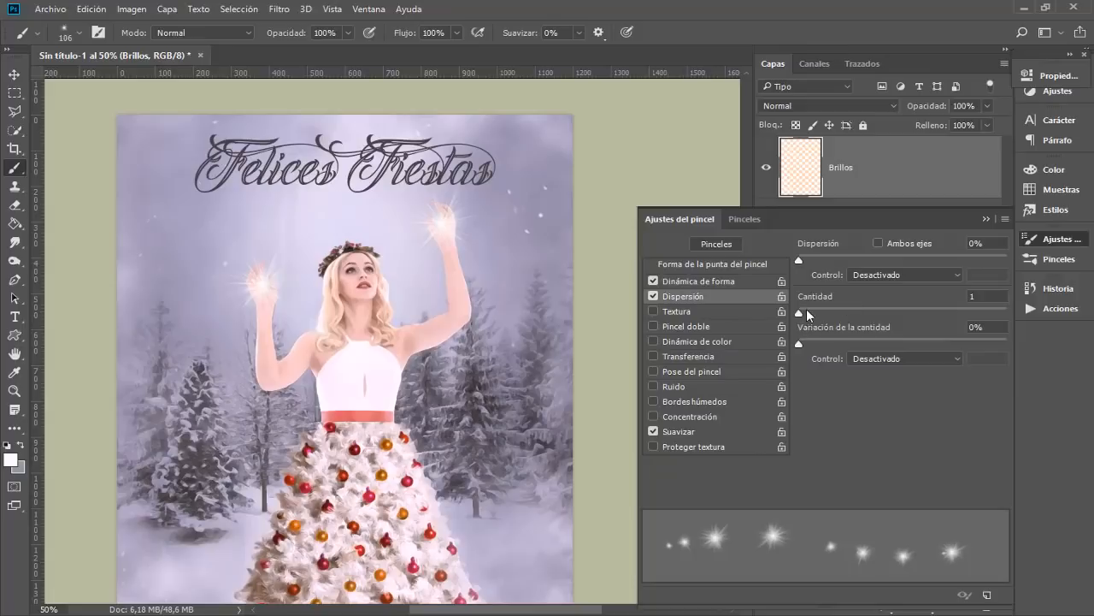
left_click_drag(800, 312, 819, 314)
left_click_drag(798, 259, 961, 262)
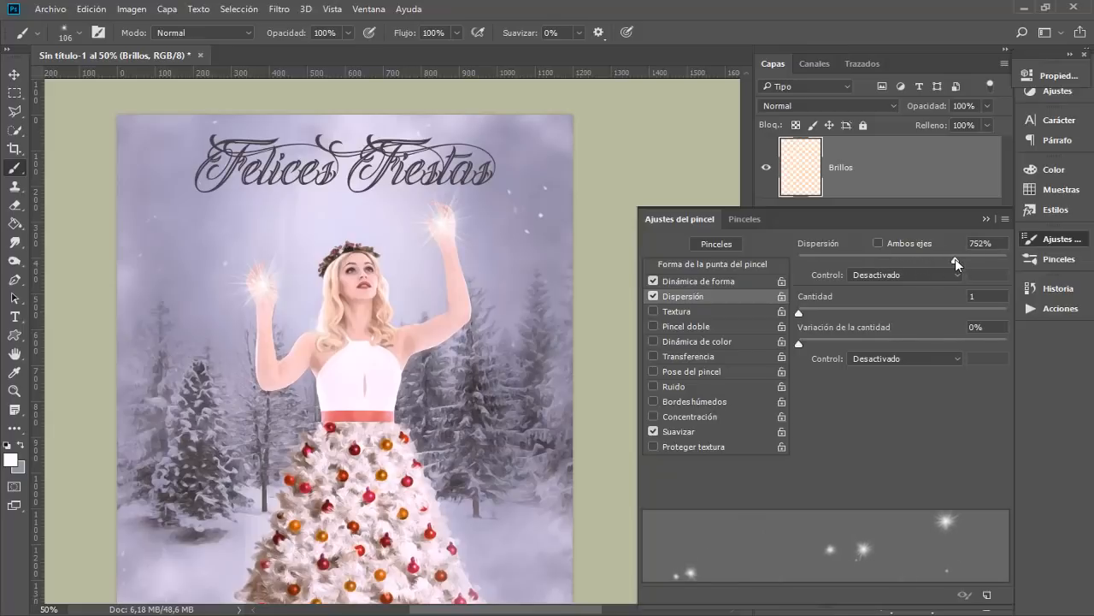
left_click(1058, 238)
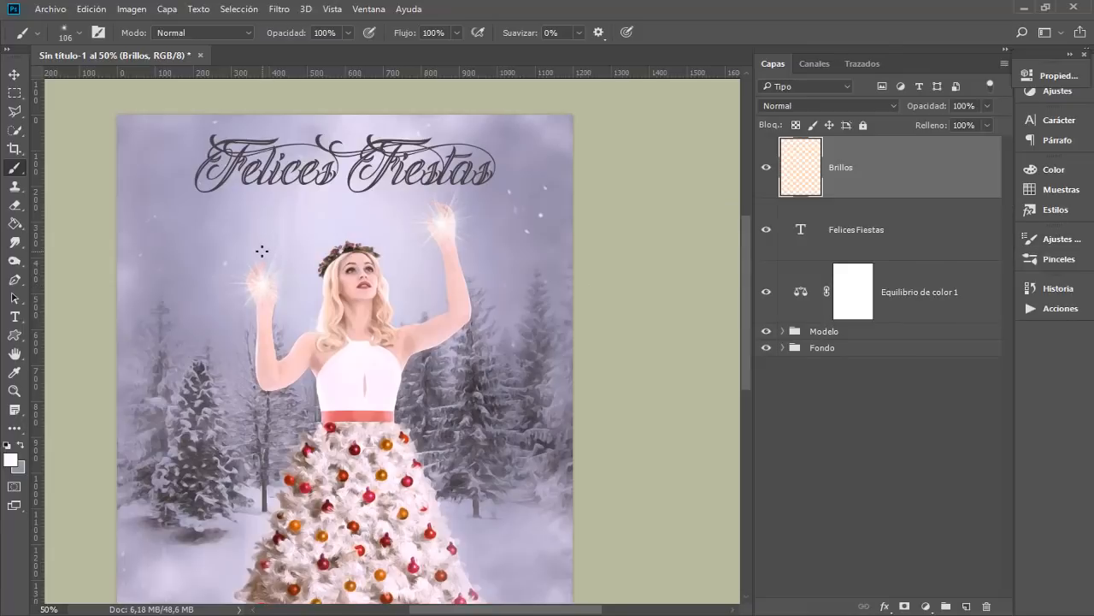
left_click(288, 213)
left_click(234, 247)
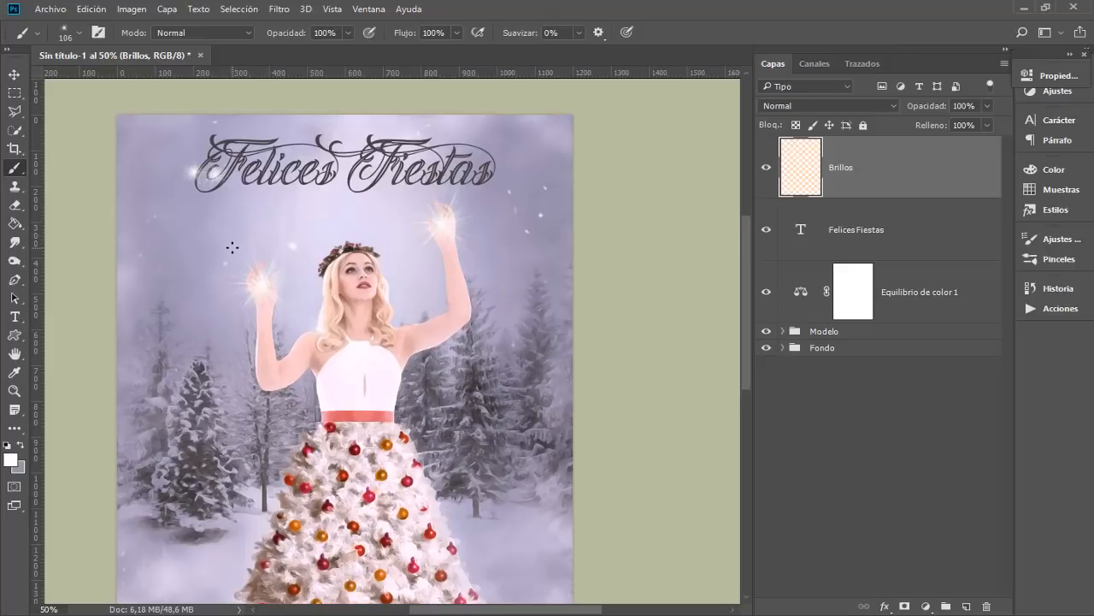
Step: Set the starburst brush's Dispersión to 394%
left_click(1060, 243)
left_click_drag(957, 258, 883, 262)
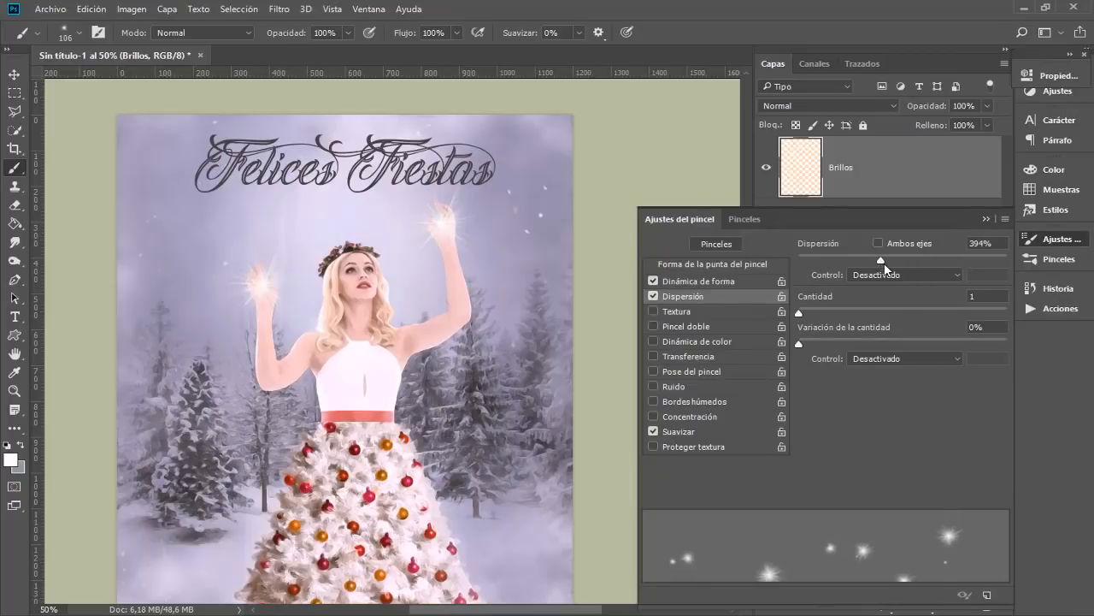
left_click(1060, 239)
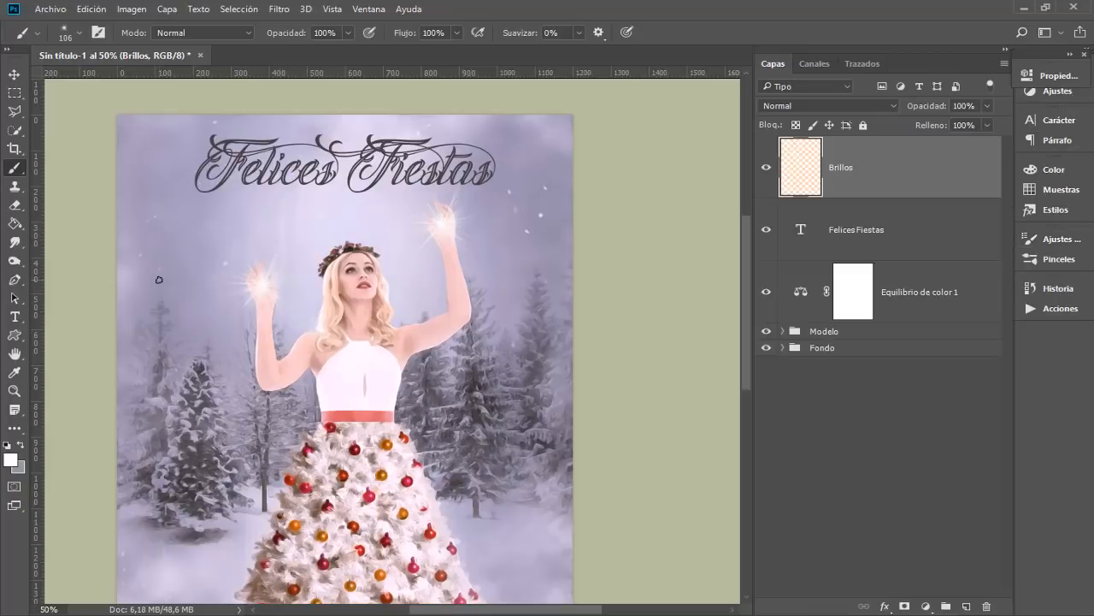
Step: Paint a few scattered sparkles in the sky above the model's lower raised hand, undoing the misplaced dabs
mouse_move(244, 236)
left_mouse_down()
mouse_move(295, 210)
mouse_move(221, 216)
left_mouse_up()
key("ctrl+z")
left_click(224, 248)
left_click_drag(252, 202, 189, 194)
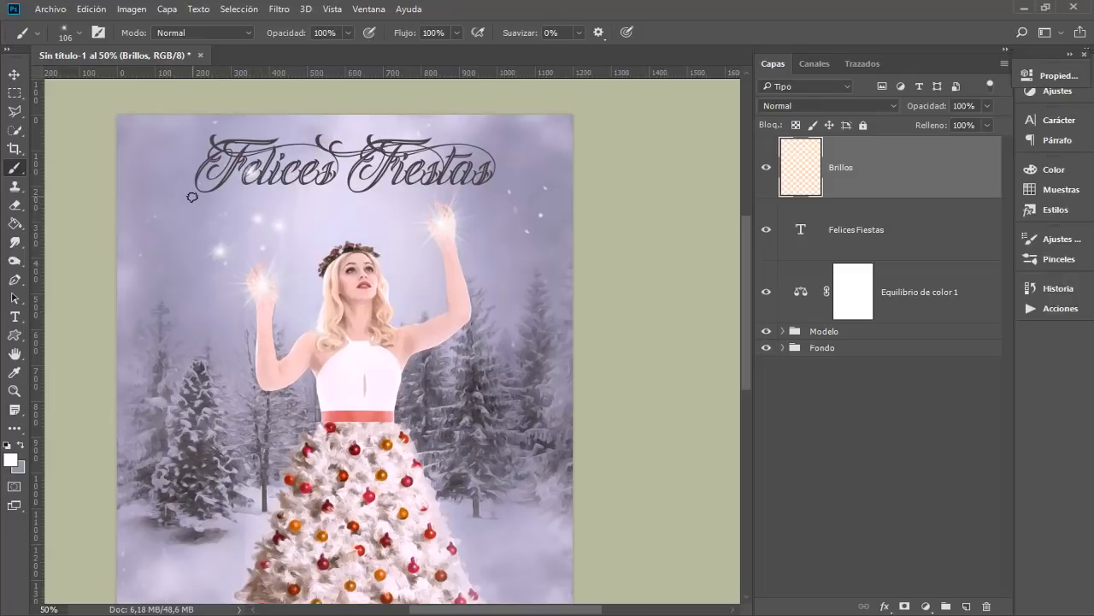
key("ctrl+z")
left_click(228, 222)
left_click(182, 214)
Step: Paint more scattered sparkles beside the model's higher raised arm and over the trees on both sides of her
left_click(505, 229)
left_click(504, 261)
left_click(518, 321)
left_click(514, 354)
left_click(517, 394)
mouse_move(163, 303)
left_mouse_down()
mouse_move(176, 395)
mouse_move(218, 437)
left_mouse_up()
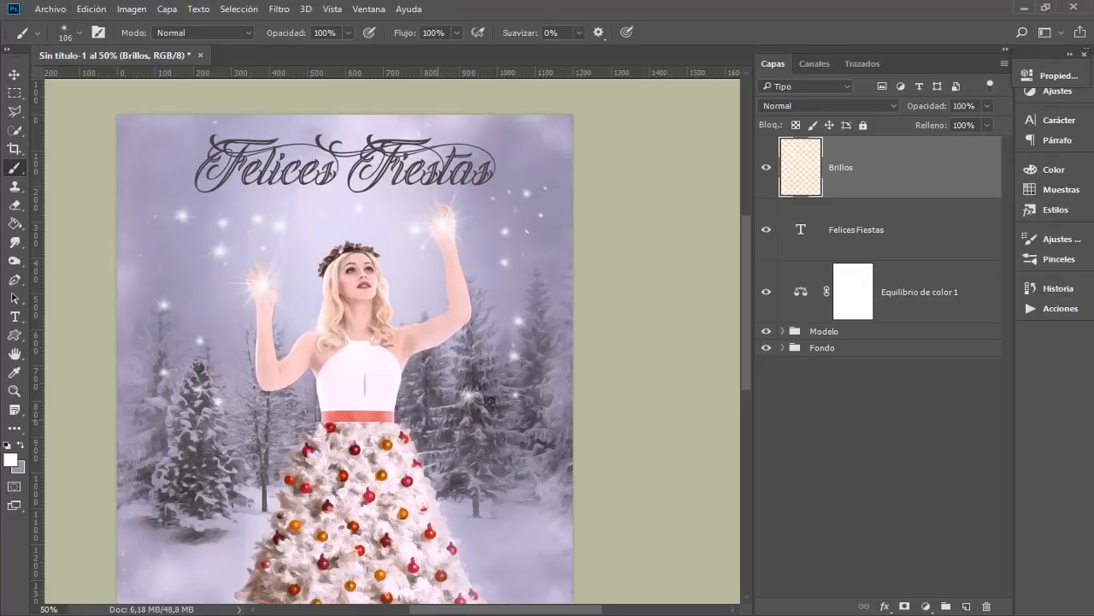
Step: Add a new layer above Brillos and name it Marco 1
key("ctrl+minus")
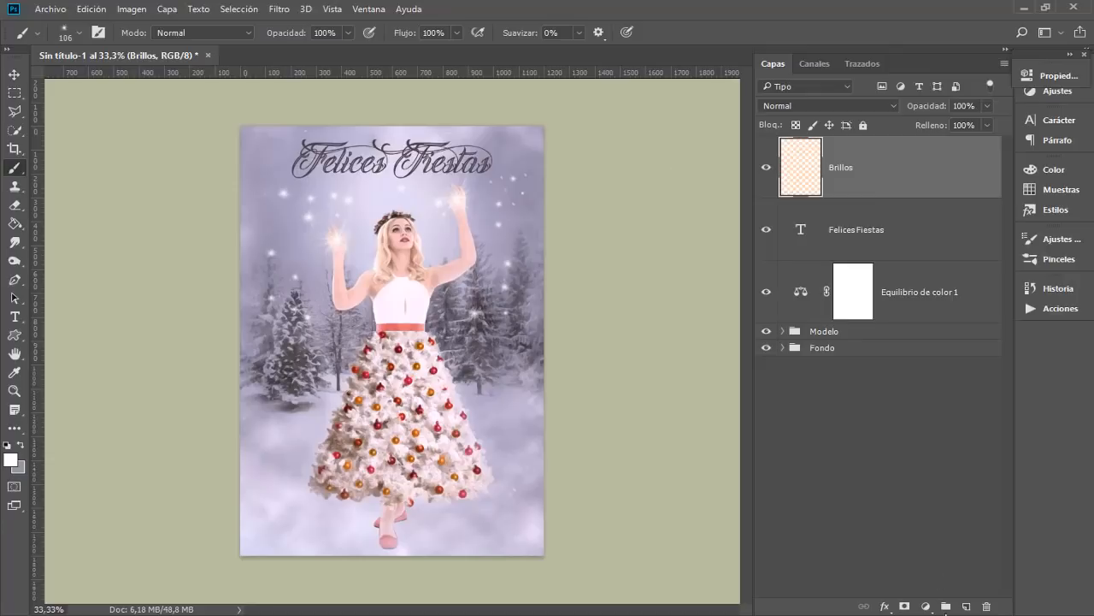
left_click(966, 605)
double_click(842, 168)
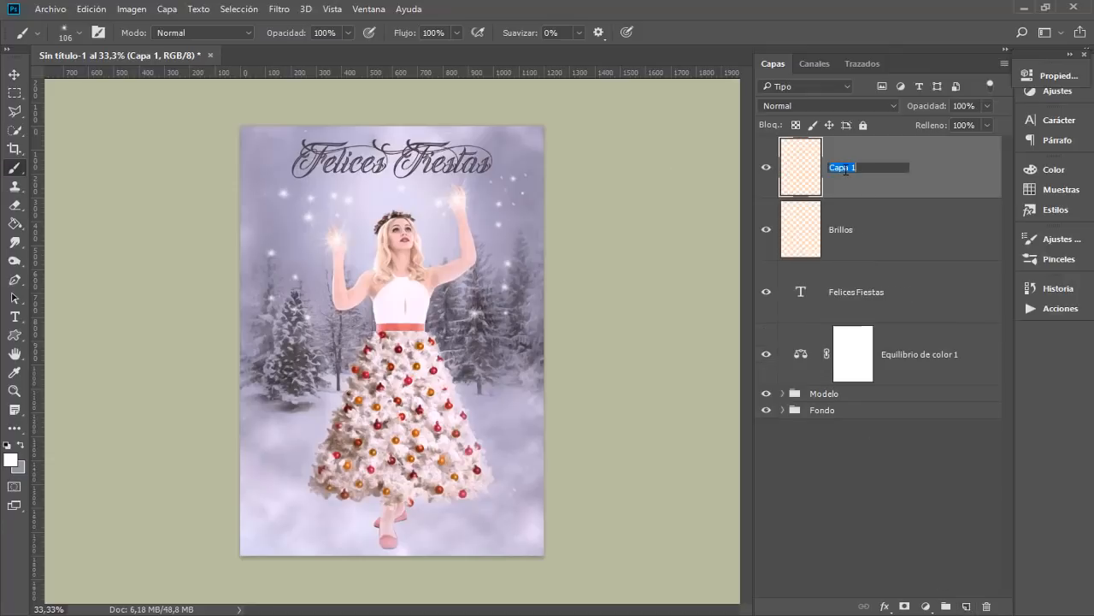
type("Marco")
key("Return")
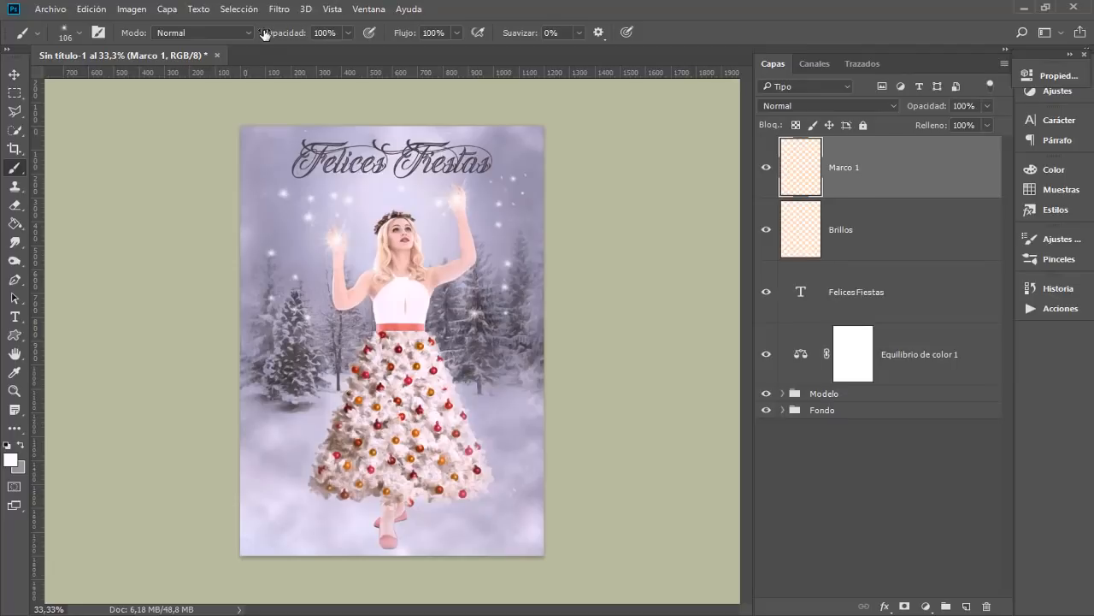
Step: Start the Marco de fotografía render filter on the Marco 1 layer, keeping 17: Encaje sencillo as the frame type
left_click(284, 10)
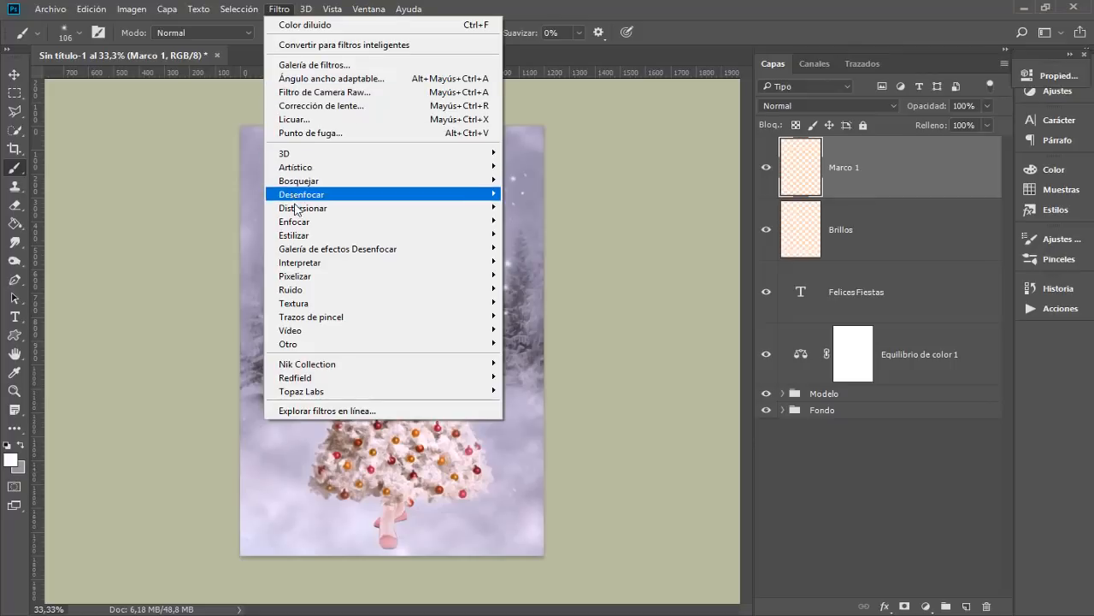
mouse_move(305, 267)
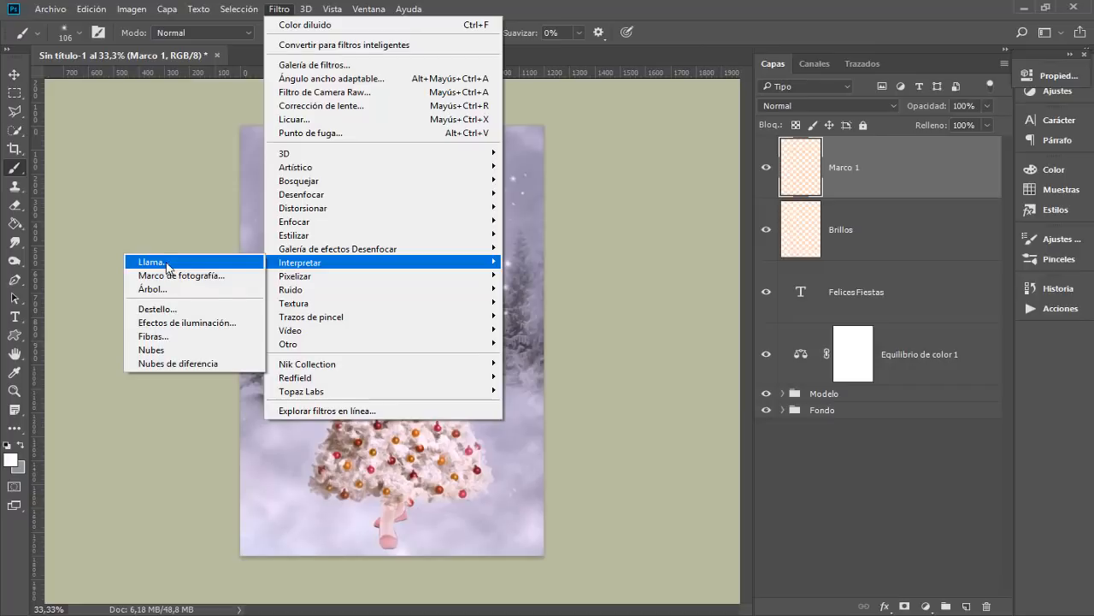
left_click(228, 276)
left_click_drag(442, 91, 413, 119)
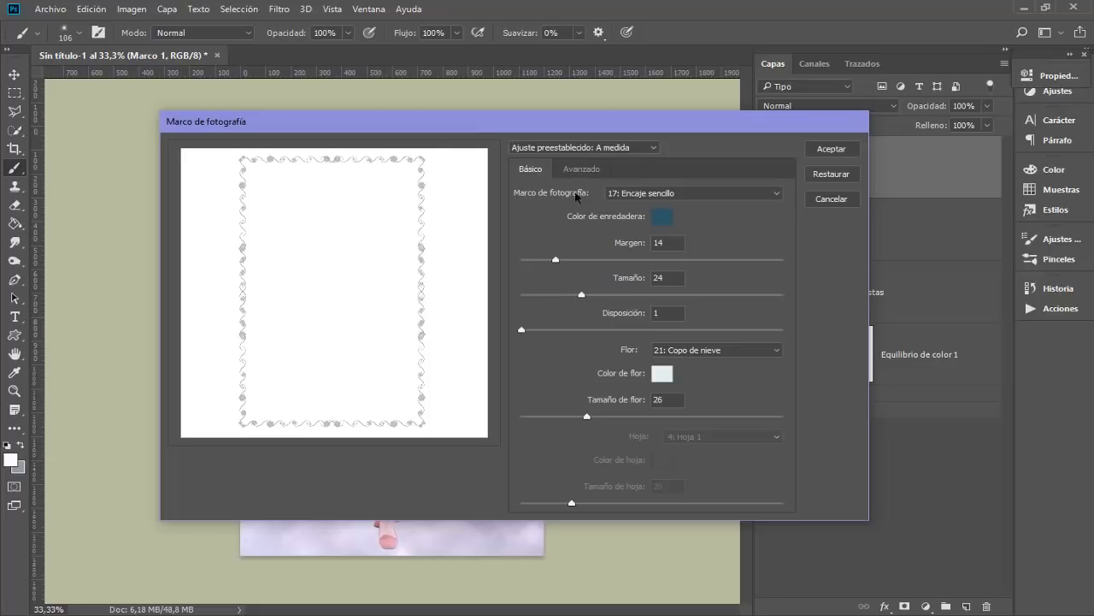
left_click(782, 199)
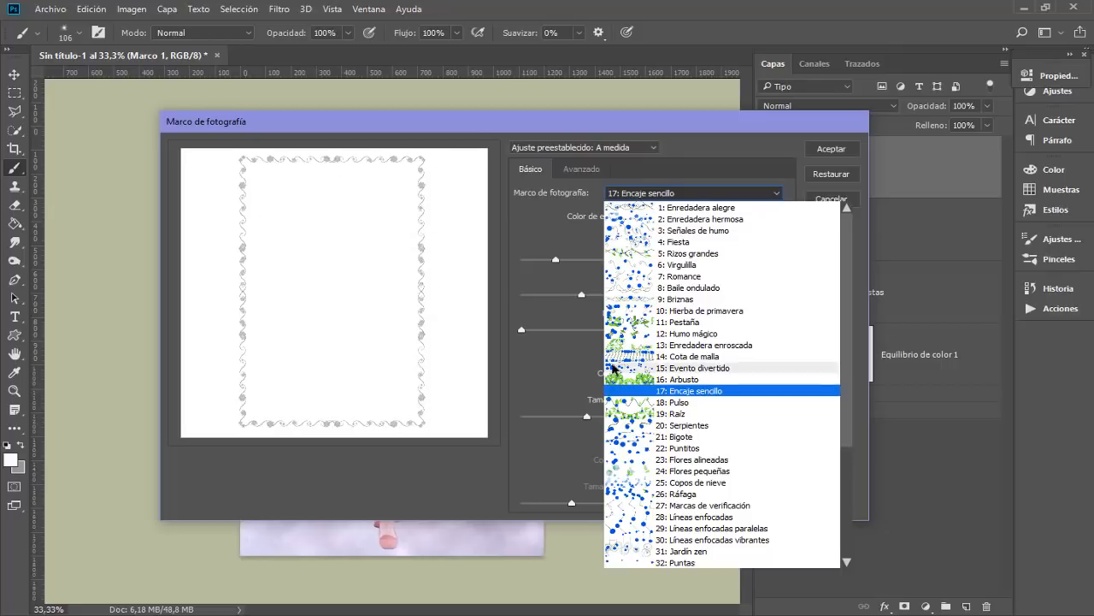
left_click(561, 313)
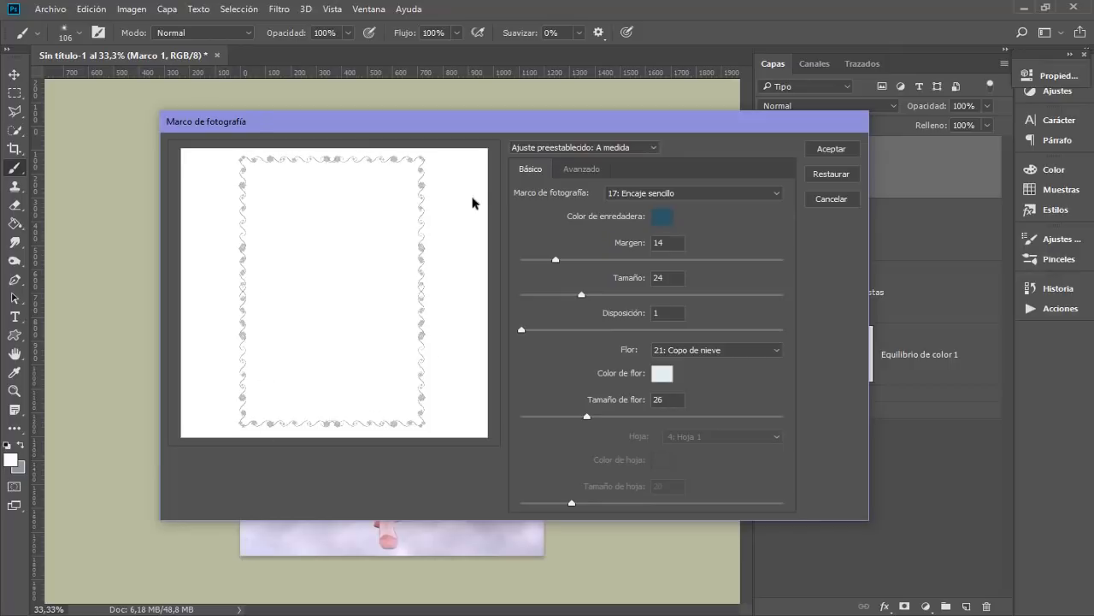
Step: Use RGB 45, 86, 102 as the frame's vine colour (Color de enredadera)
left_click(661, 218)
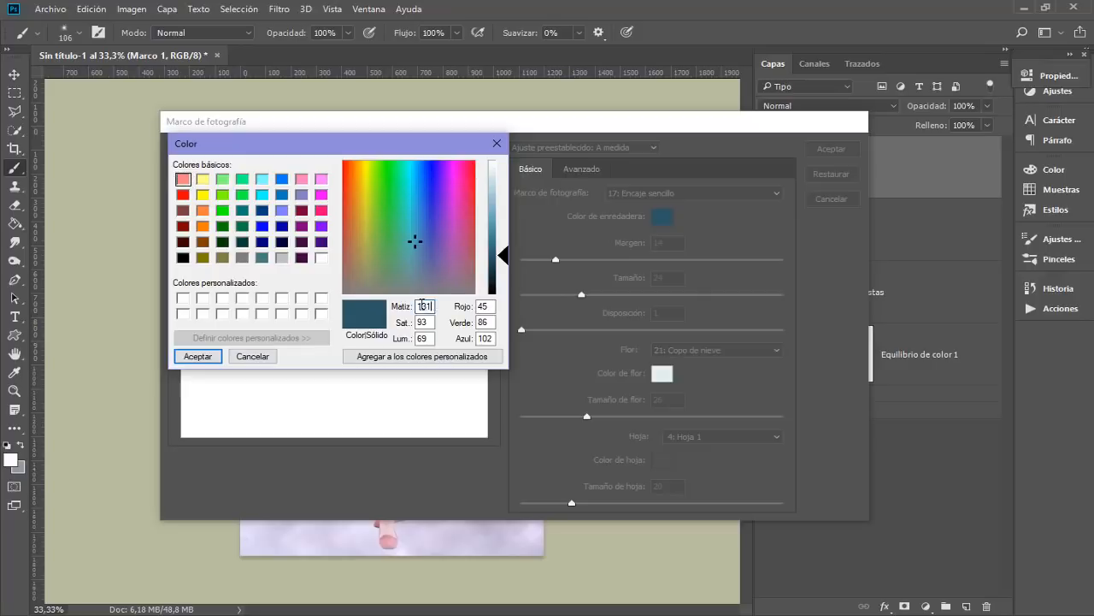
double_click(422, 321)
double_click(432, 338)
double_click(480, 306)
double_click(480, 322)
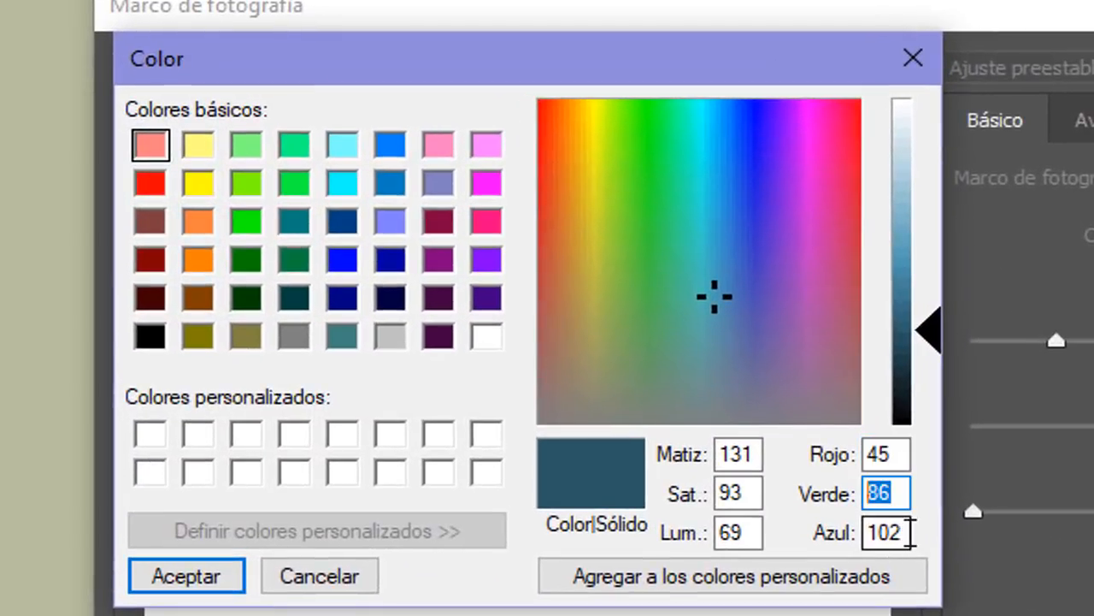
double_click(863, 531)
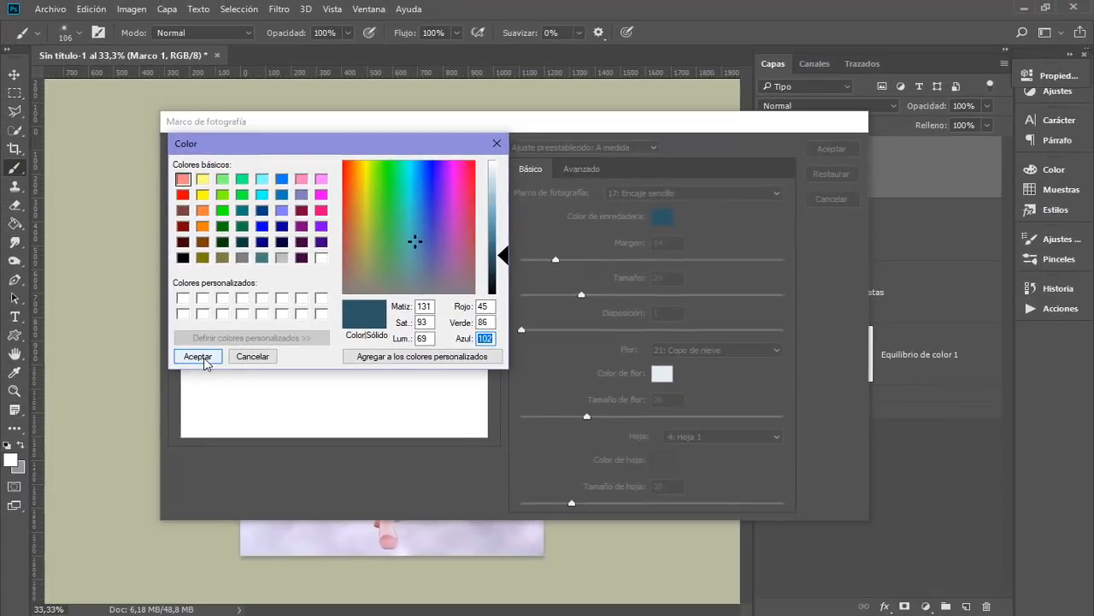
left_click(198, 356)
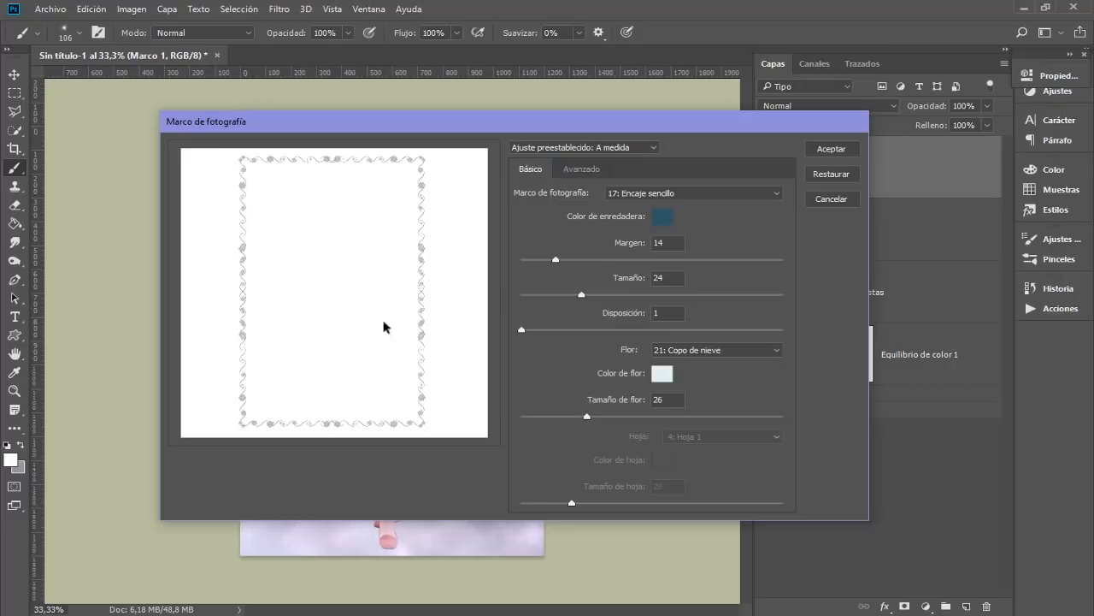
Step: Use 21: Copo de nieve as the frame's flower and RGB 227, 238, 242 as its flower colour
left_click_drag(389, 127, 672, 146)
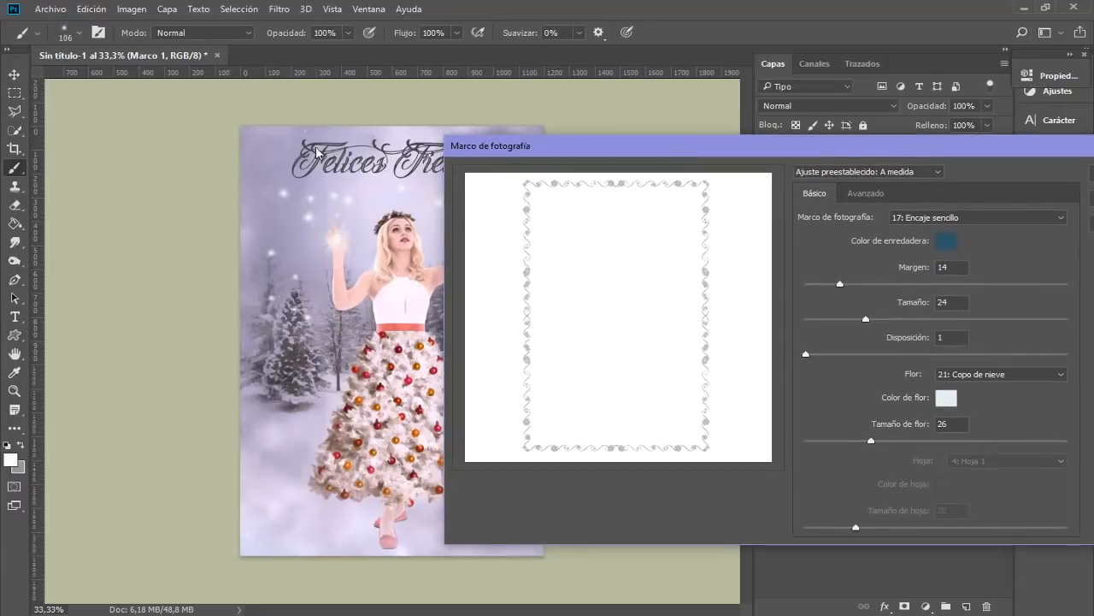
left_click_drag(575, 153, 395, 150)
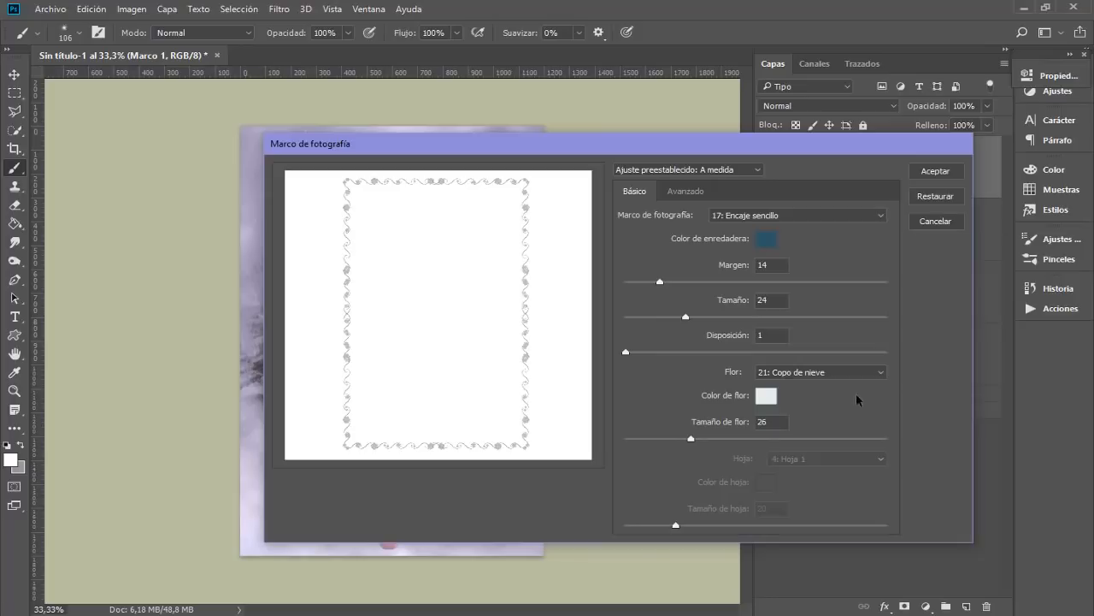
left_click(879, 373)
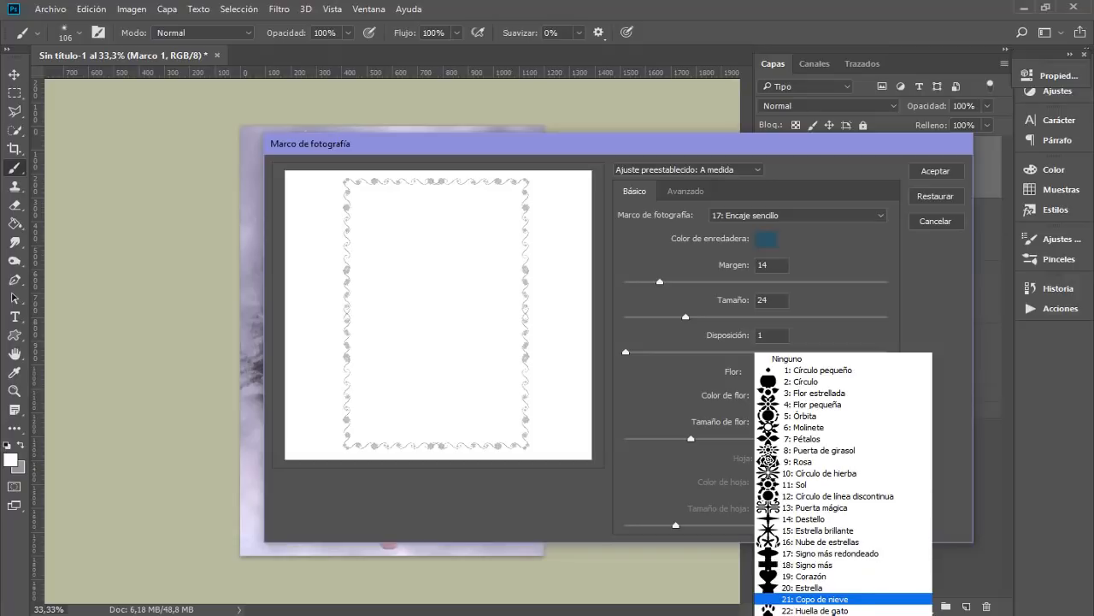
left_click(731, 394)
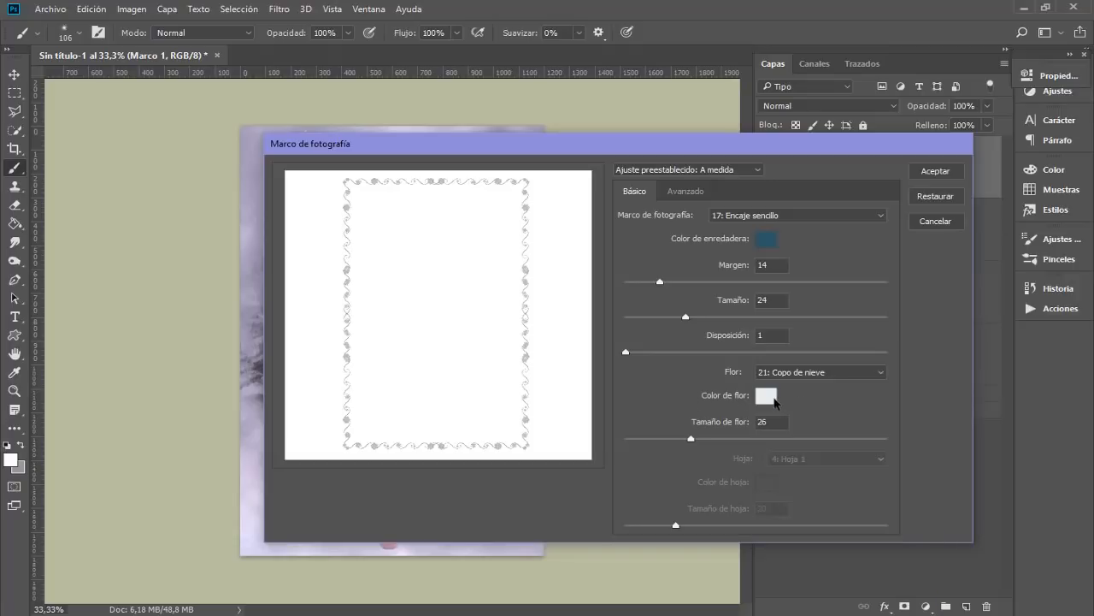
left_click(767, 397)
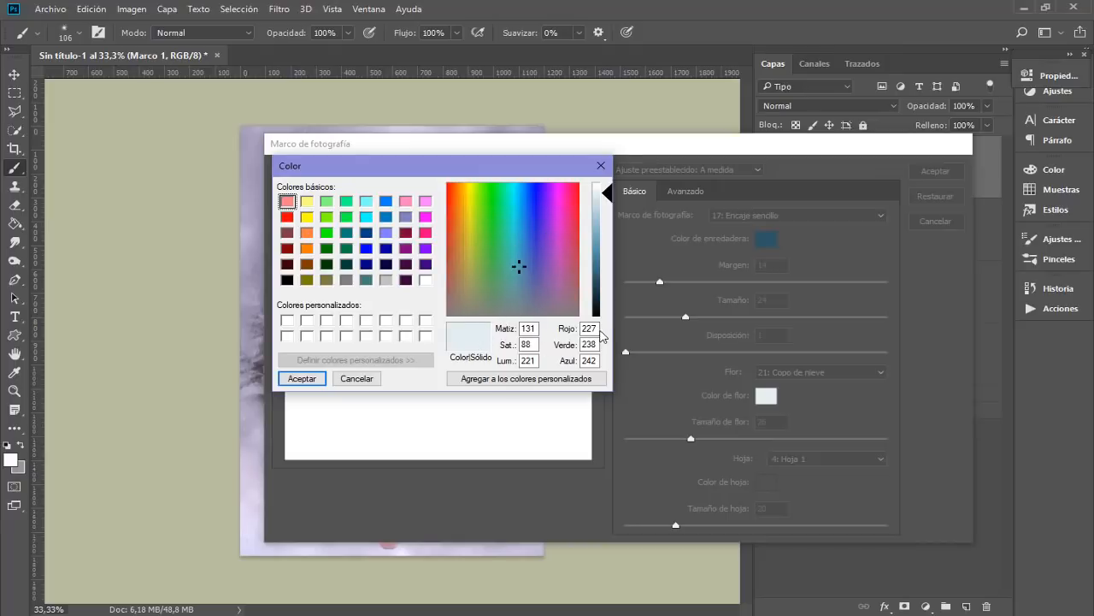
double_click(599, 329)
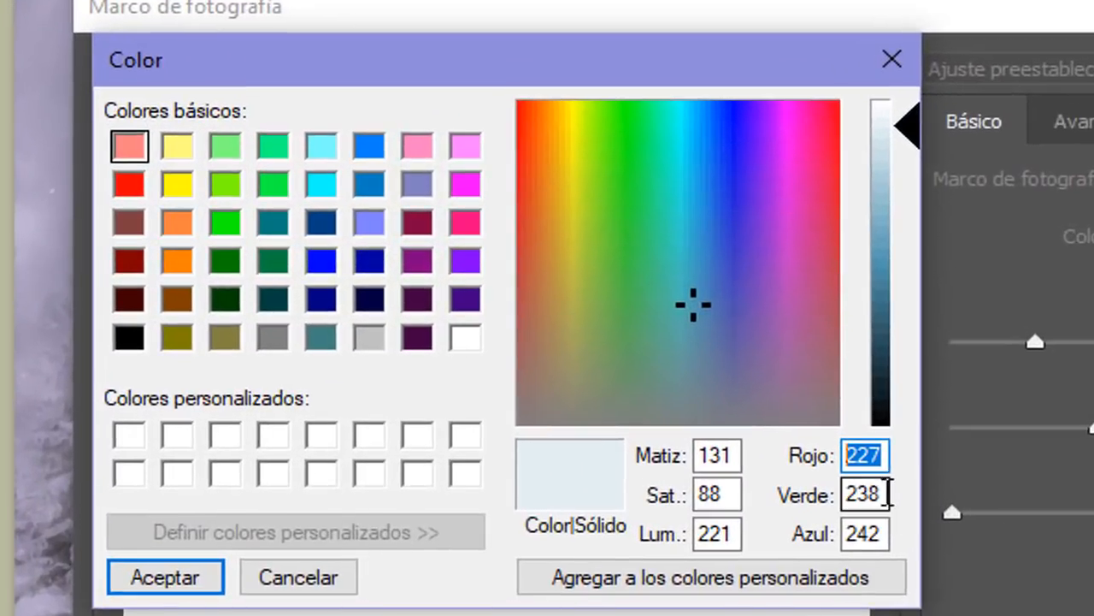
left_click_drag(599, 344, 578, 340)
left_click_drag(879, 533, 833, 533)
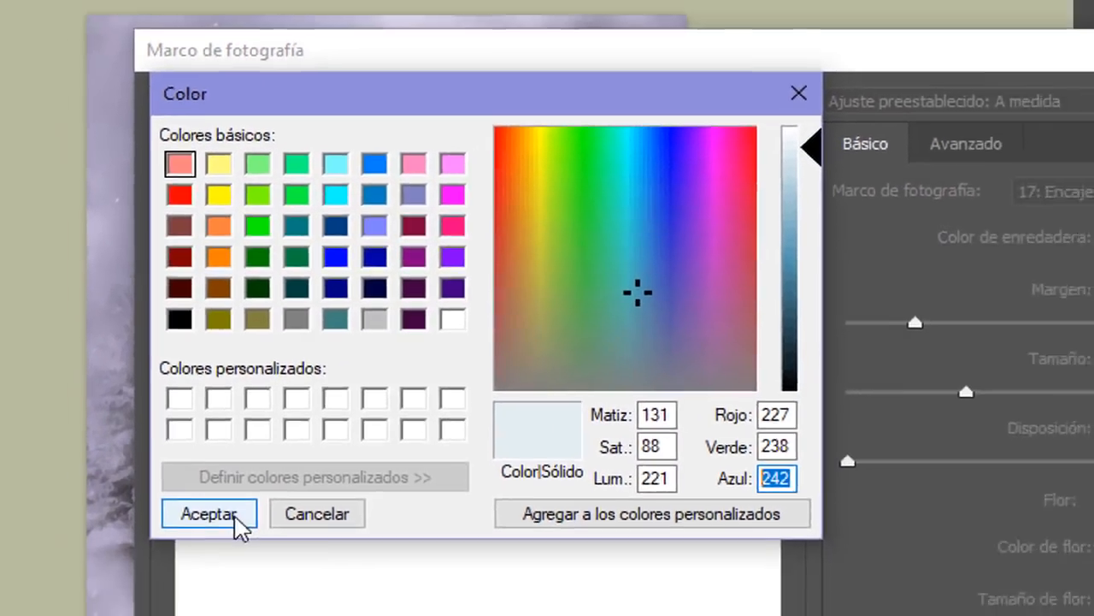
left_click(206, 583)
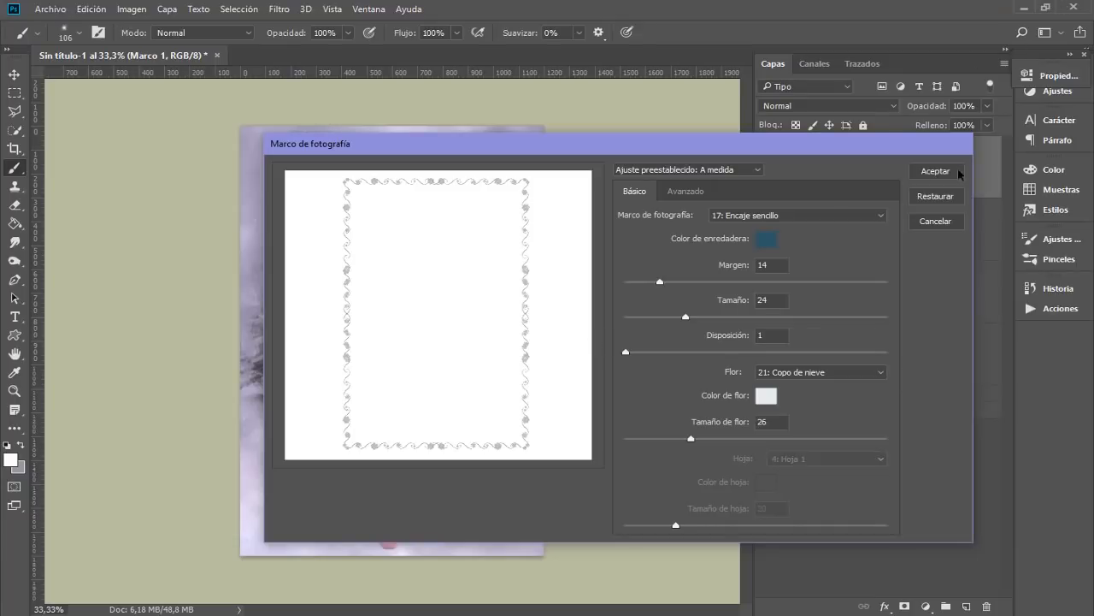
Step: Apply the photo frame and set the Marco 1 layer's blend mode to Sobreexponer color
left_click(935, 171)
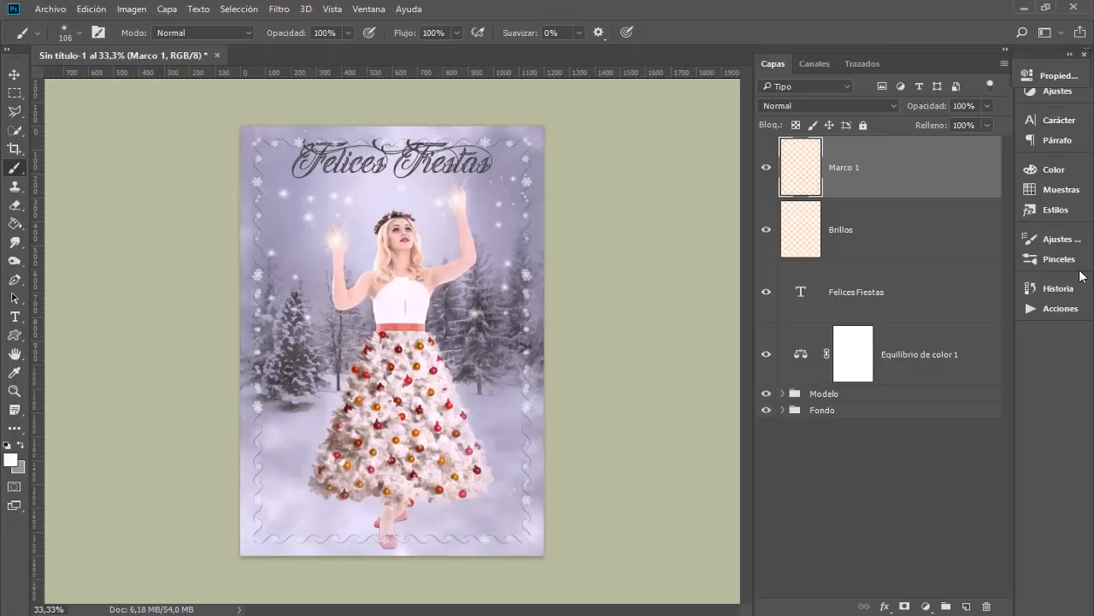
left_click(811, 106)
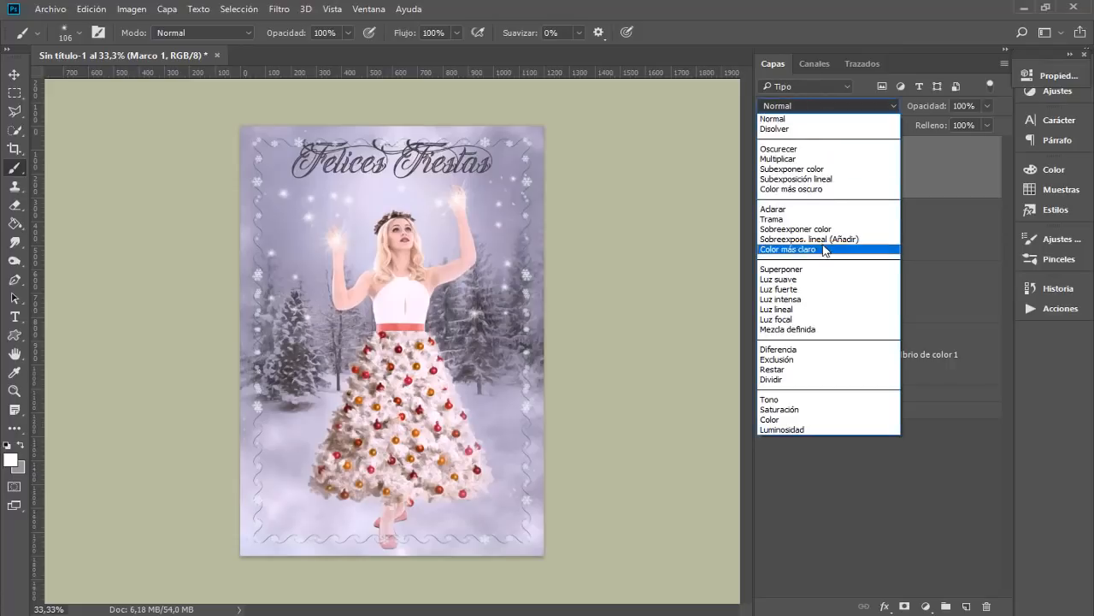
left_click(819, 229)
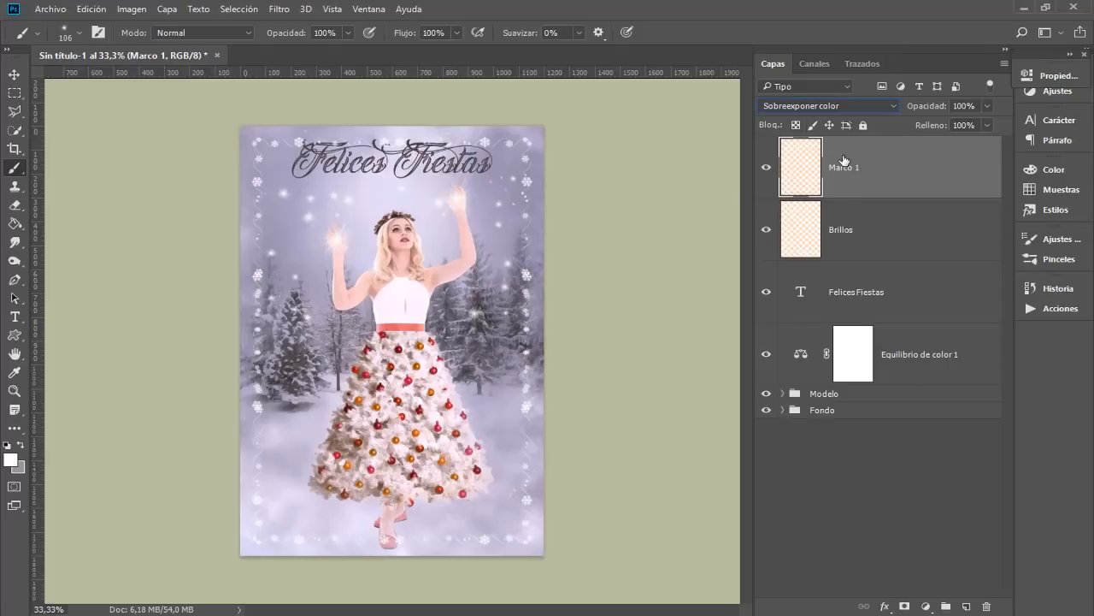
Step: Scale the Felices Fiestas text to 91.41% and move it down to Y 224.22 px, inside the snowflake frame
left_click(841, 301)
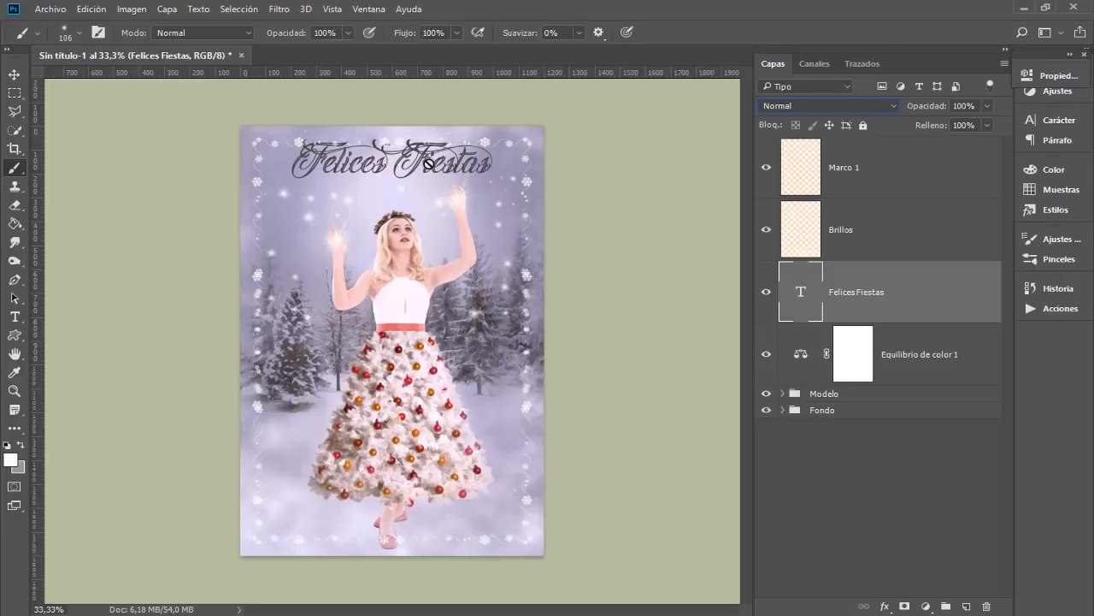
key("ctrl+t")
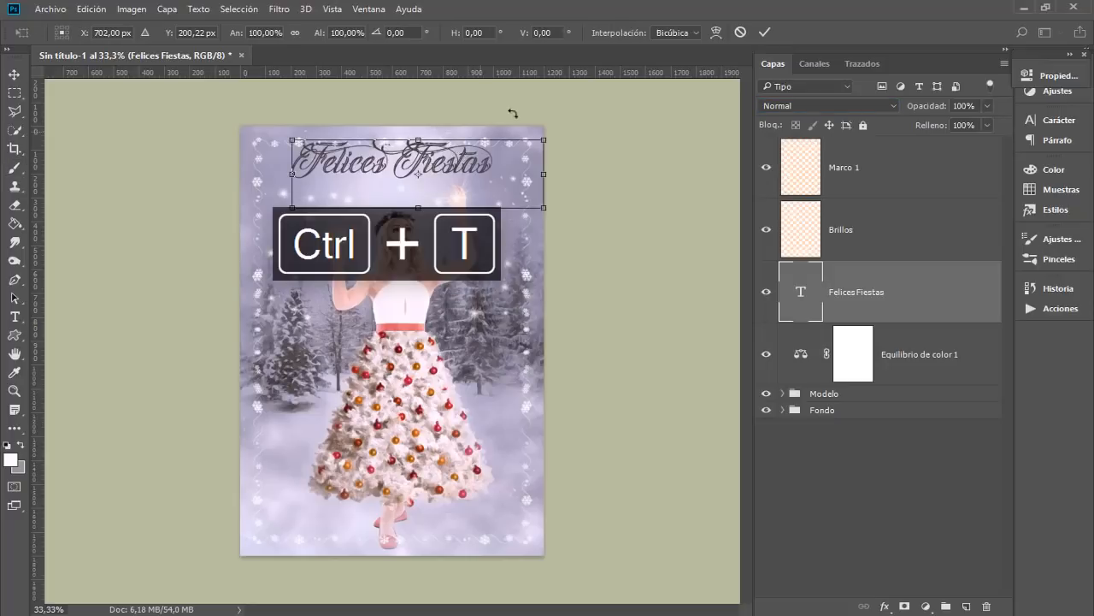
left_click_drag(545, 148, 534, 149)
key("Down")
key("Down")
key("Down")
key("Down")
key("Down")
key("Down")
key("Down")
key("Down")
key("Down")
key("Down")
key("Down")
key("Down")
key("Down")
key("Down")
key("Down")
key("Down")
key("Down")
key("Down")
key("Down")
key("Down")
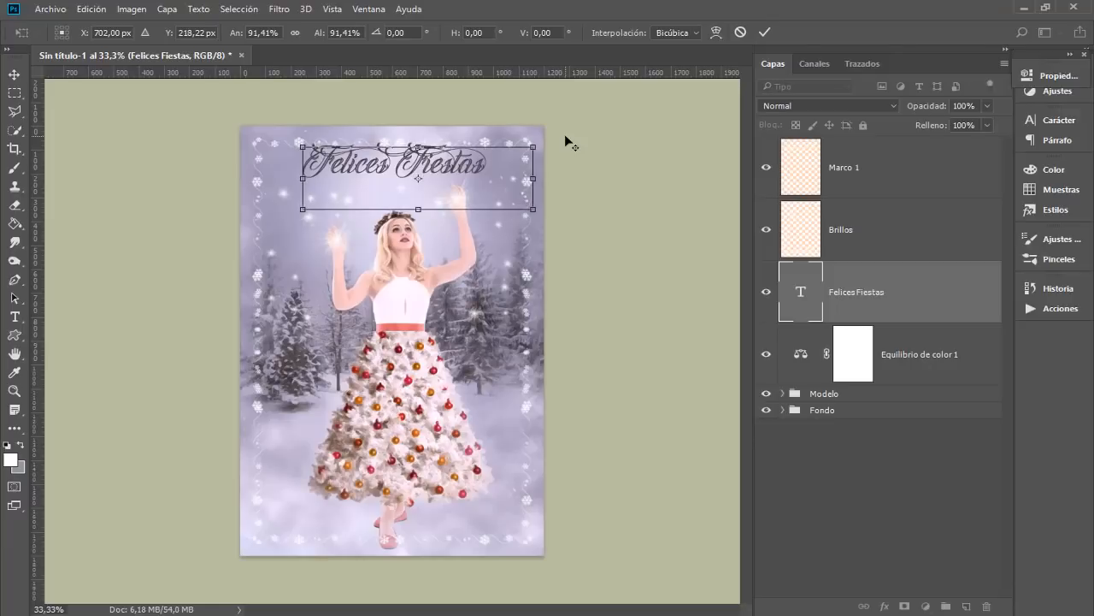
key("Down")
key("Down")
key("Down")
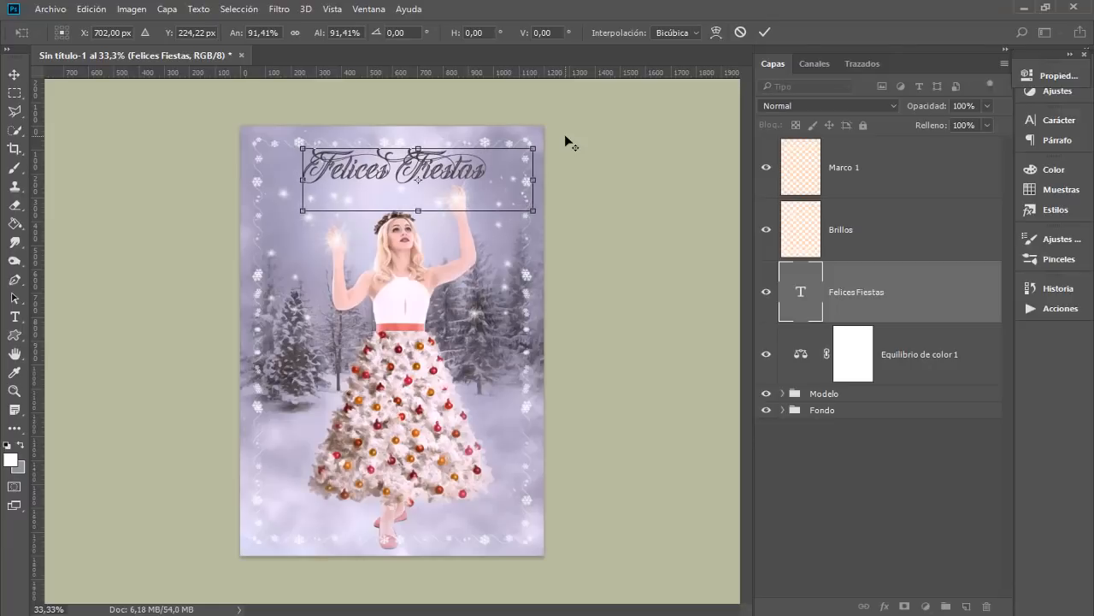
key("b")
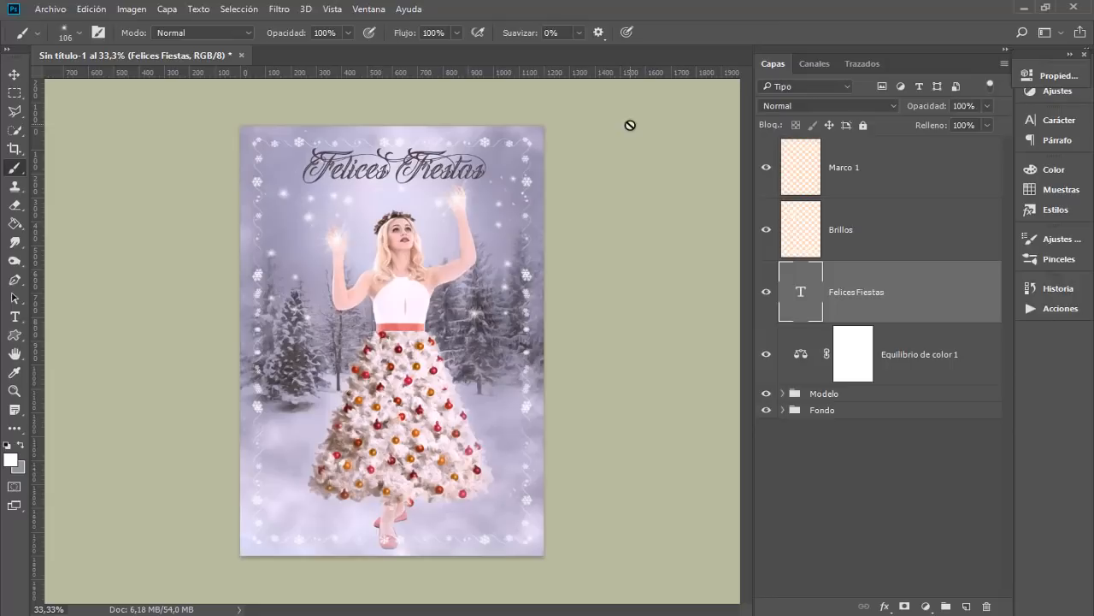
Step: Add a layer mask to Marco 1 and paint it black with a soft 37 px brush where the frame crosses the model's foot
left_click(845, 188)
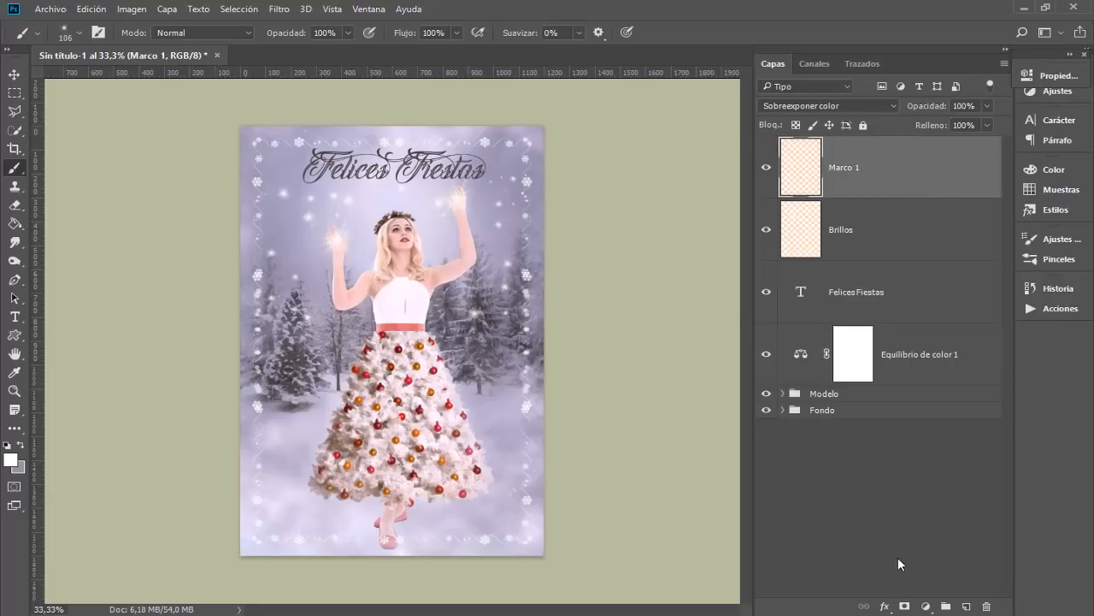
left_click(905, 605)
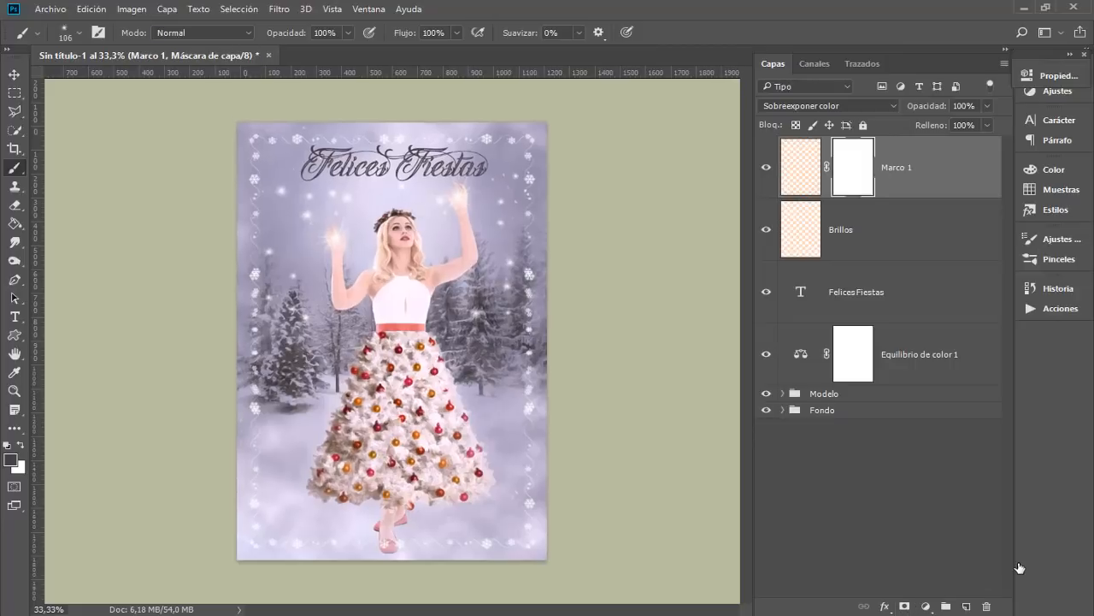
key("ctrl+plus")
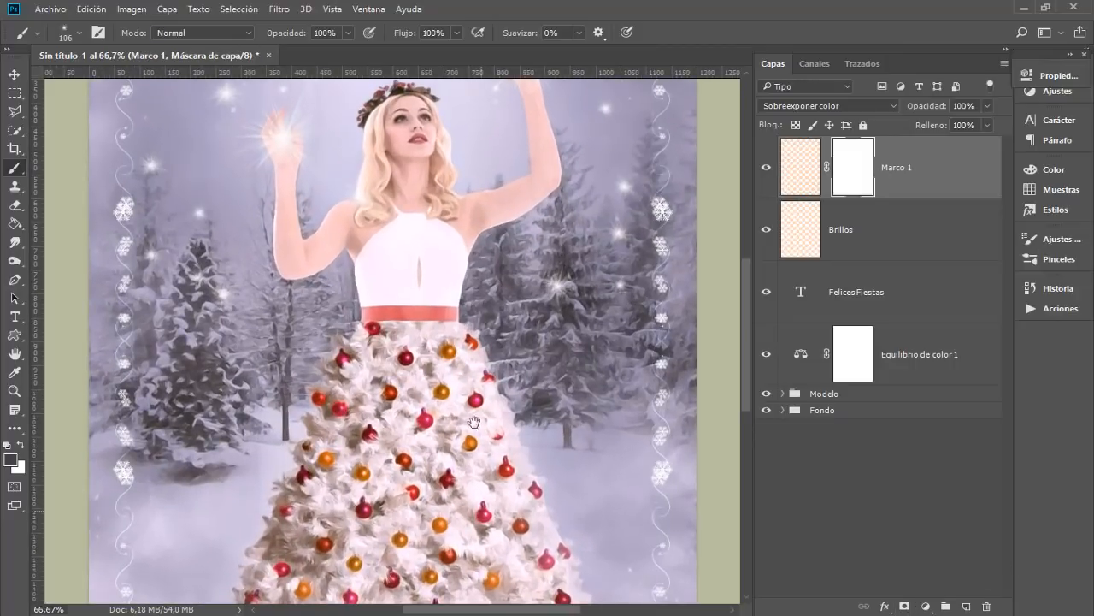
scroll(475, 450, "down", 6)
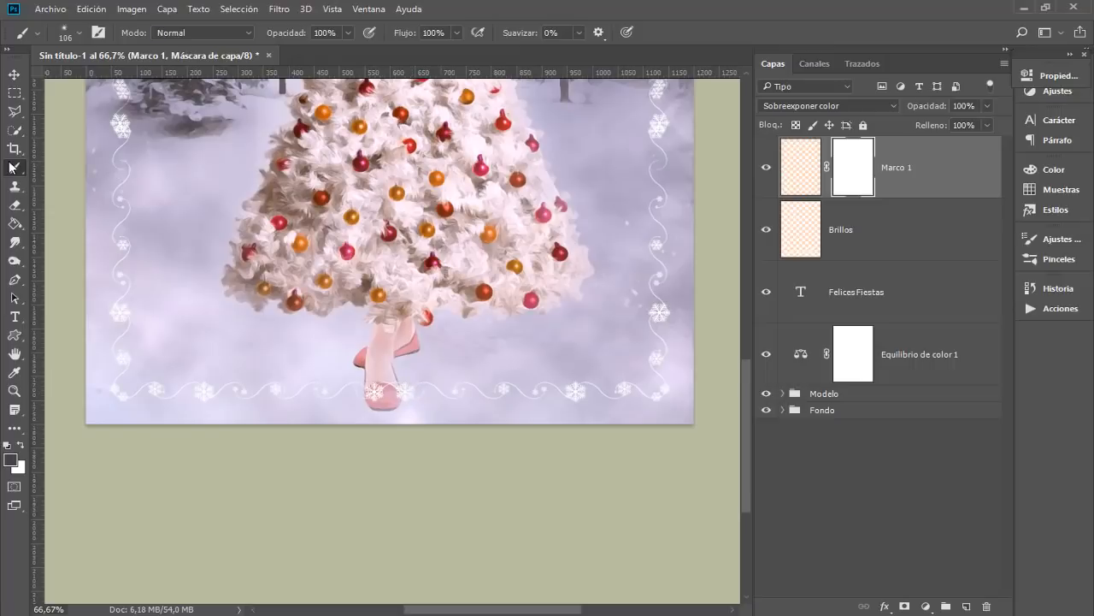
left_click(21, 445)
left_click(22, 444)
right_click(402, 364)
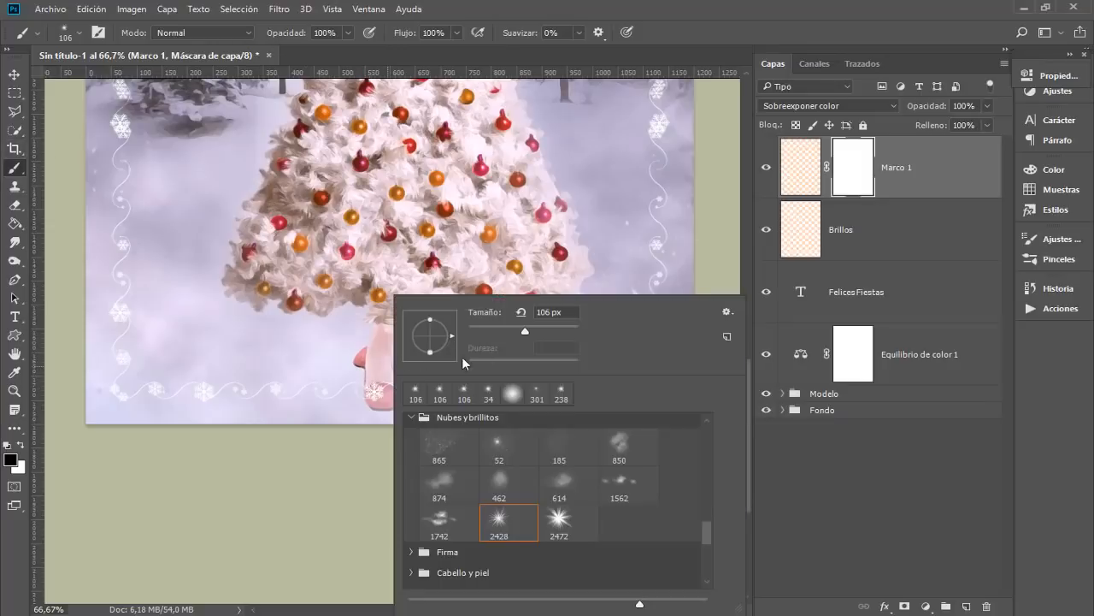
left_click(517, 395)
mouse_move(353, 345)
left_mouse_down()
mouse_move(331, 348)
mouse_move(353, 352)
mouse_move(373, 397)
mouse_move(404, 383)
left_mouse_up()
right_click(374, 357)
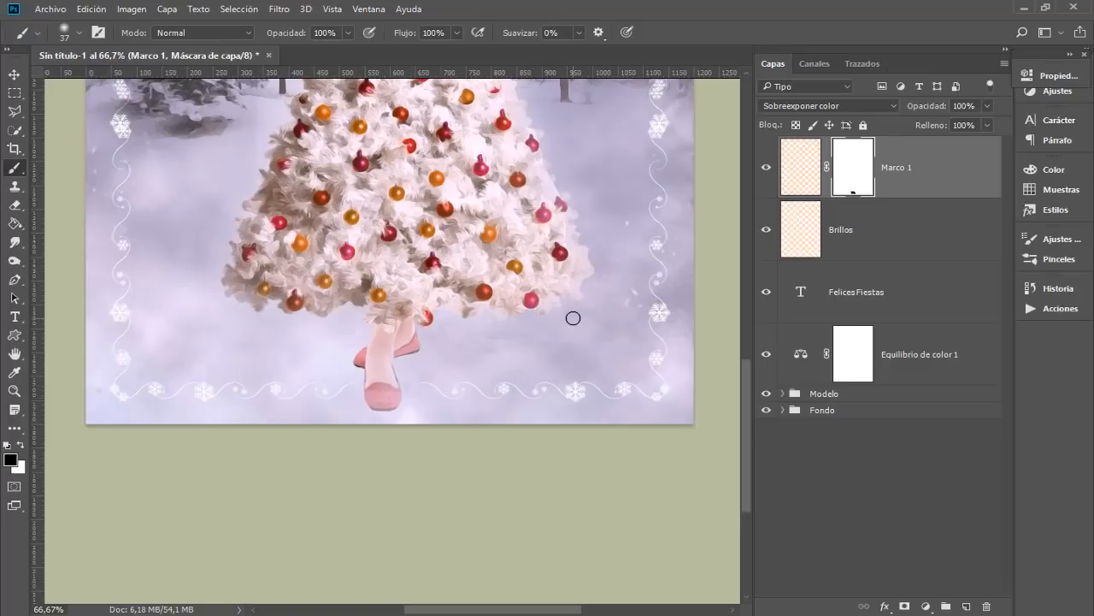
Step: Create a new layer directly above Brillos and name it Marco 2
key("ctrl+minus")
key("ctrl+minus")
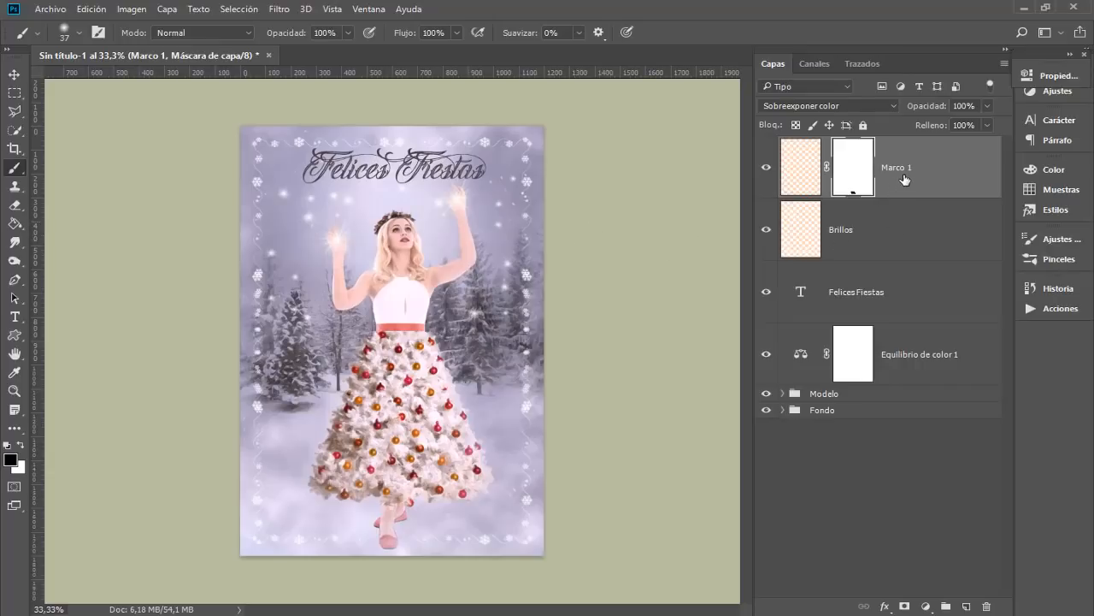
left_click(892, 246)
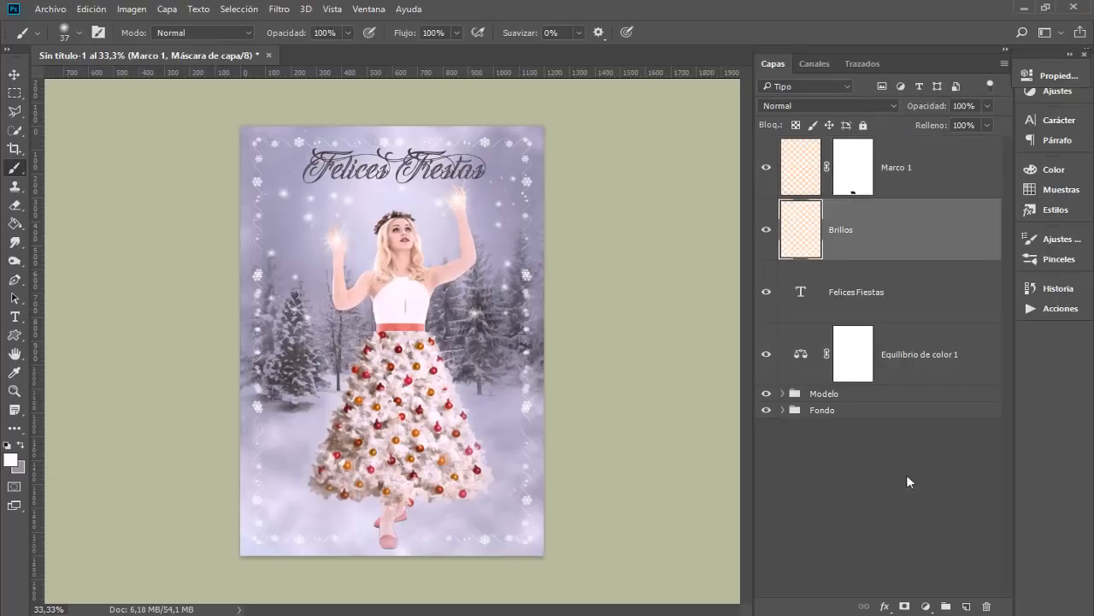
left_click(967, 607)
double_click(846, 229)
type("Marco 2")
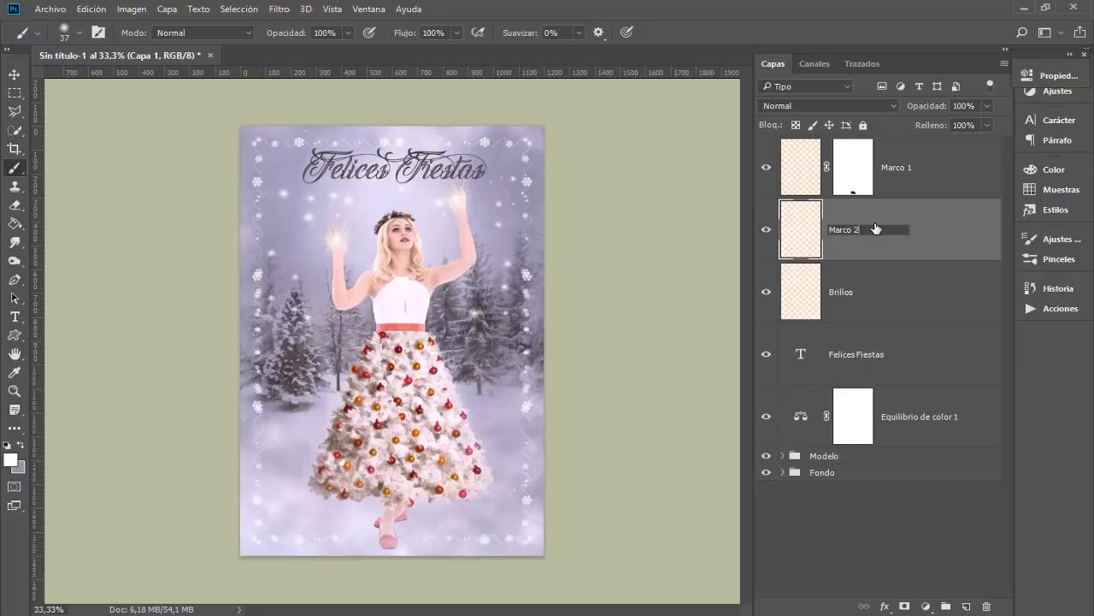
key("Return")
Step: Make a rectangular selection along the snowflake frame and invert it to select the postcard's outer border
left_click_drag(14, 94, 101, 98)
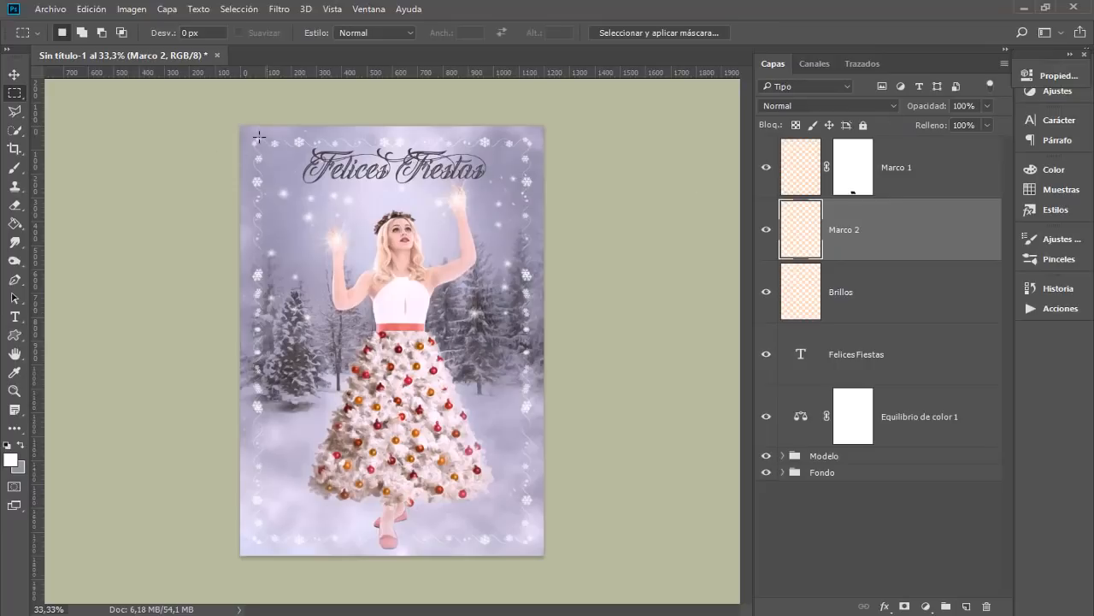
left_click_drag(254, 138, 529, 541)
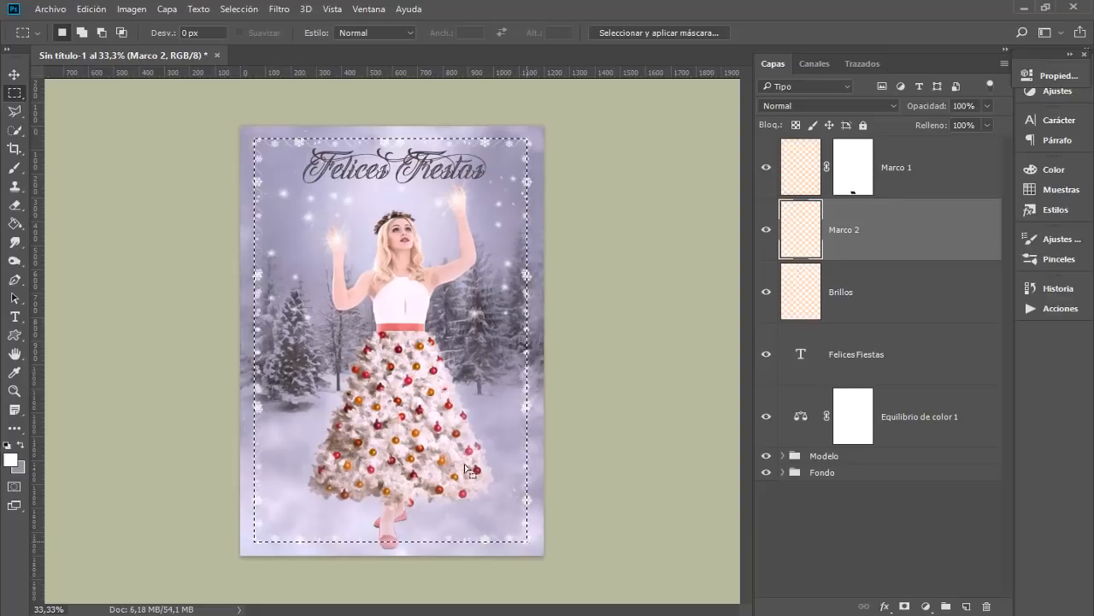
left_click(239, 9)
left_click(248, 66)
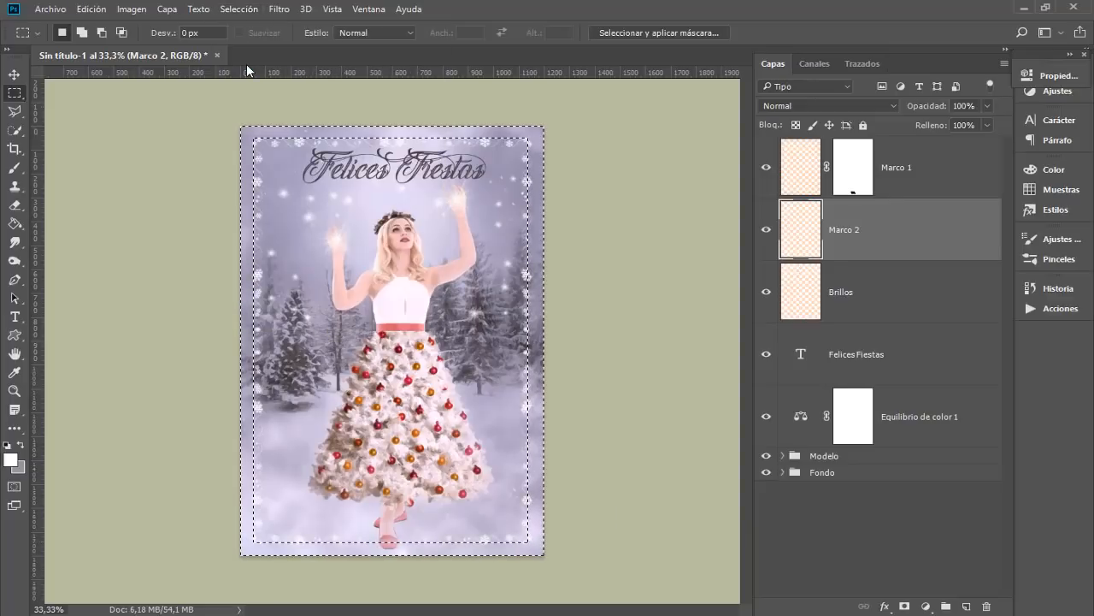
Step: Feather the border selection (Desvanecer) with a radius of 30 pixels
left_click(240, 10)
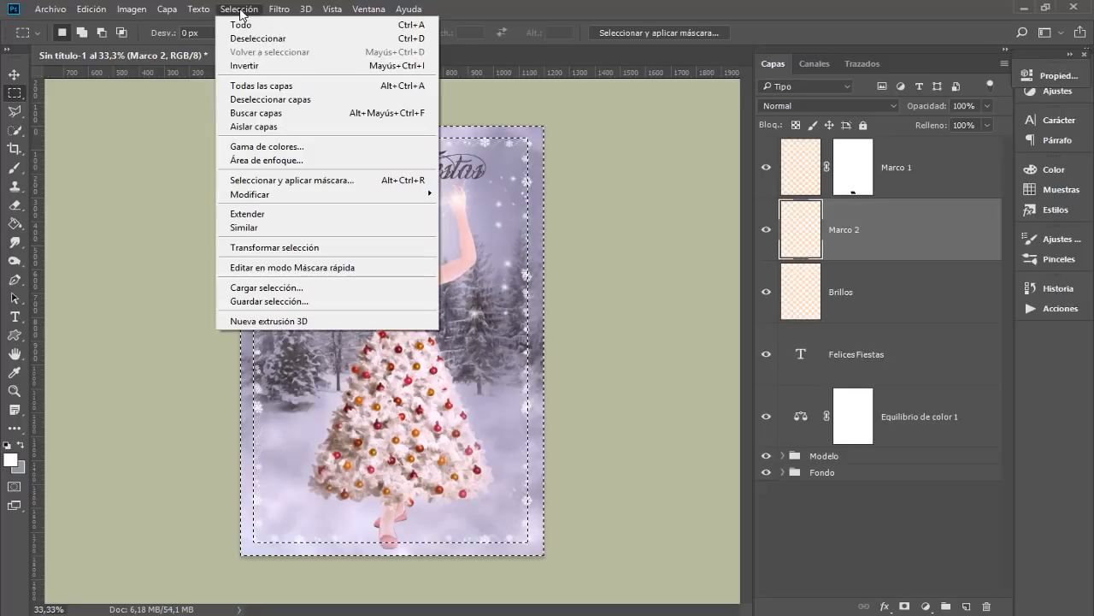
mouse_move(259, 197)
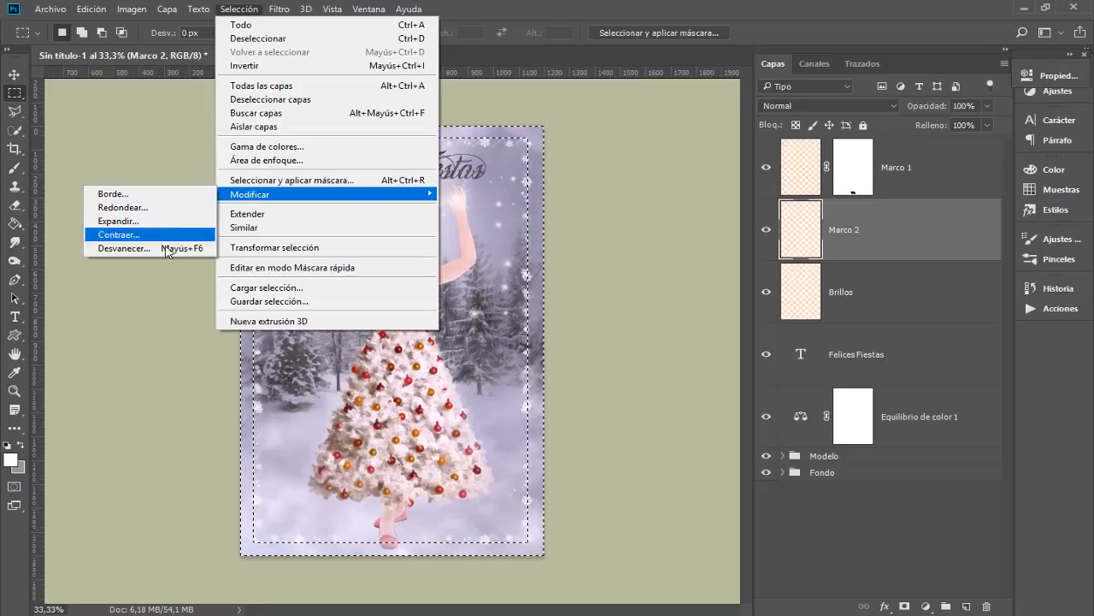
left_click(165, 248)
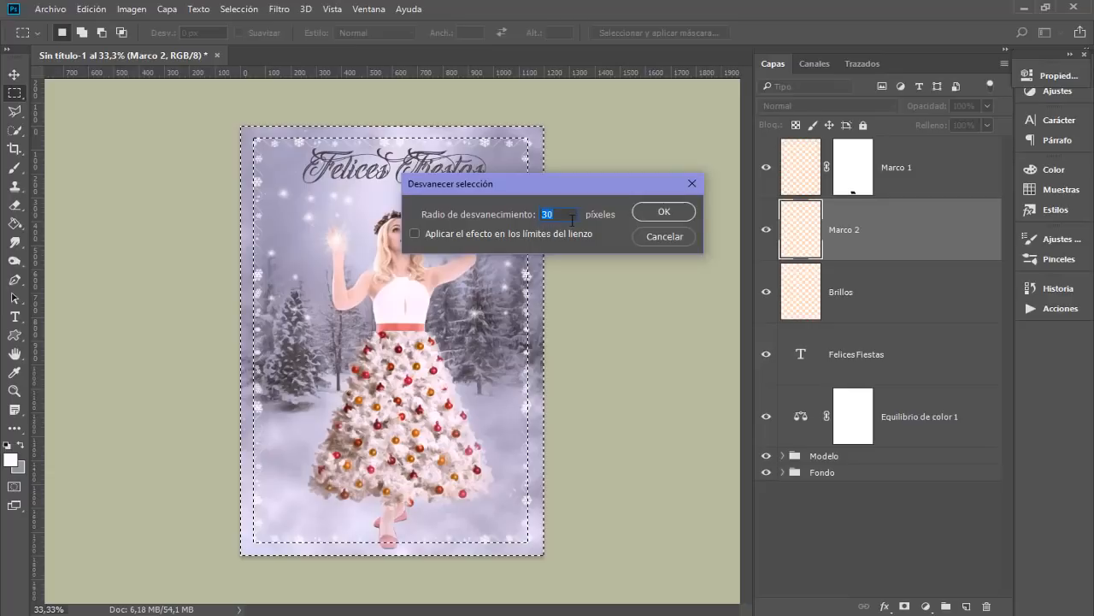
left_click(671, 213)
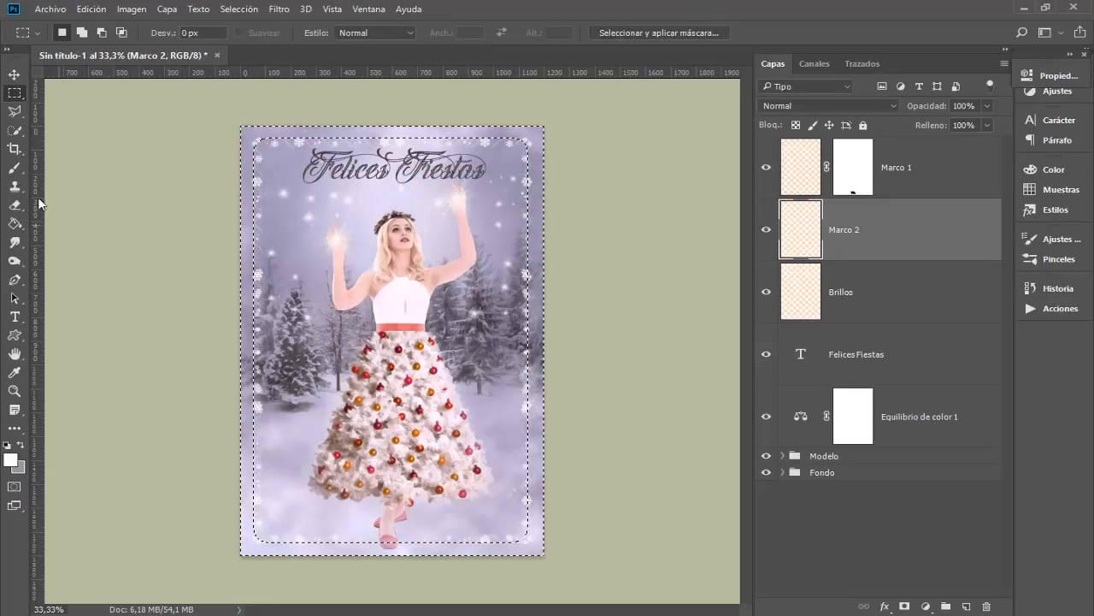
Step: Fill the feathered border selection with white on the Marco 2 layer and deselect it
left_click(14, 223)
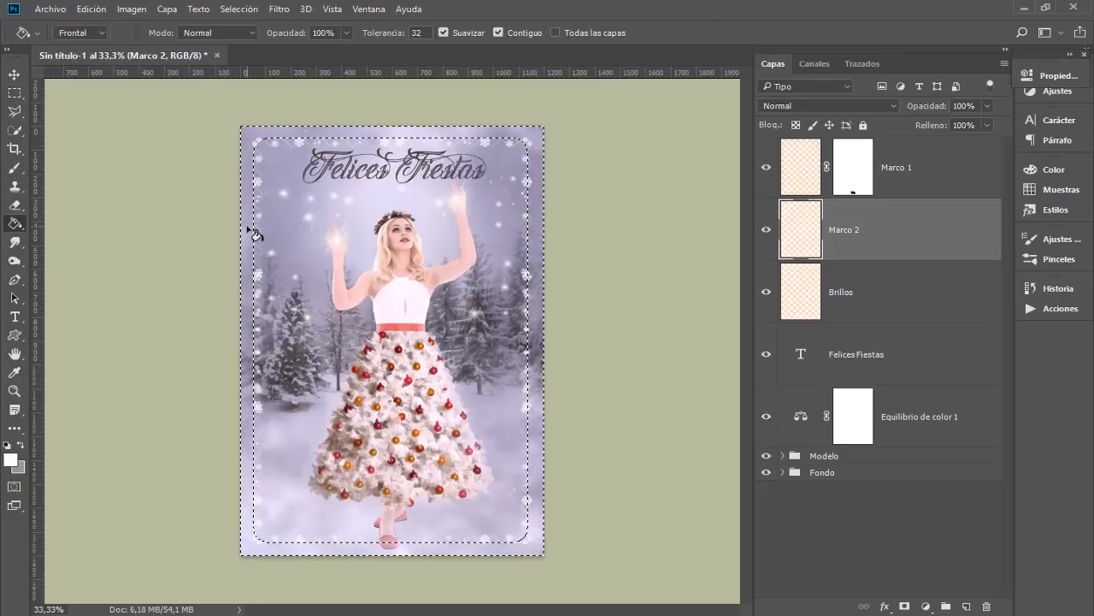
left_click(244, 236)
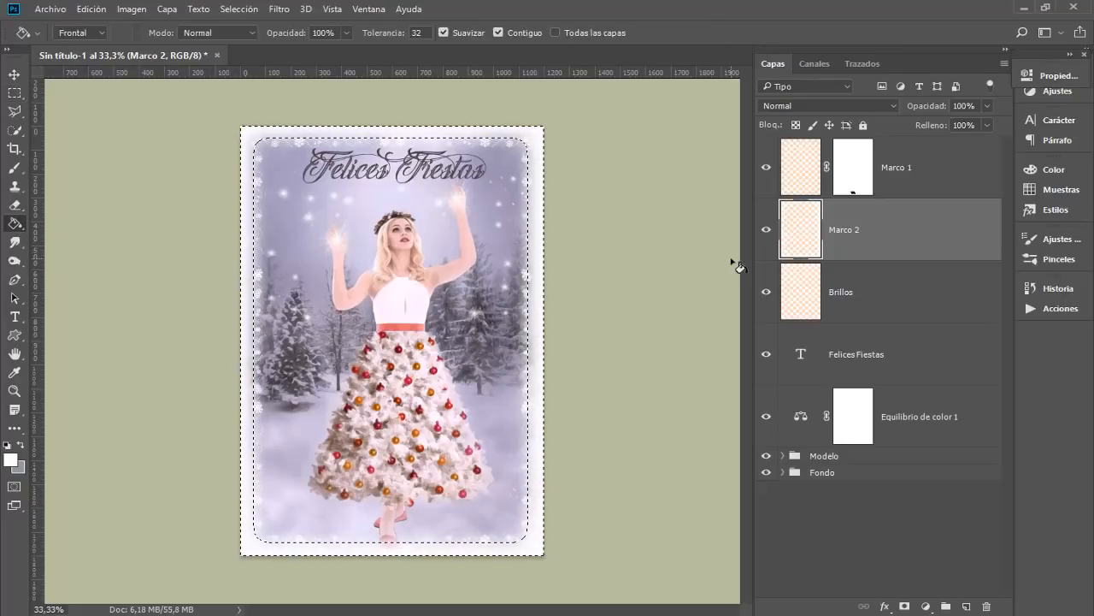
key("ctrl+d")
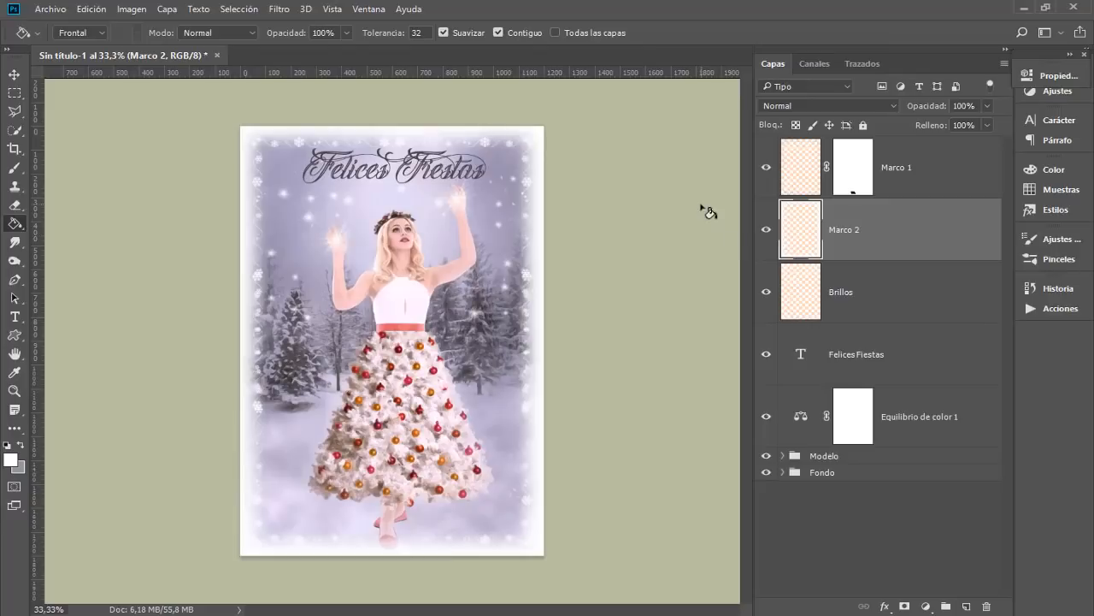
Step: Apply the Grietas texture filter to Marco 2 with spacing 15, depth 6 and brightness 9, and set its blend mode to Luz suave
left_click(283, 10)
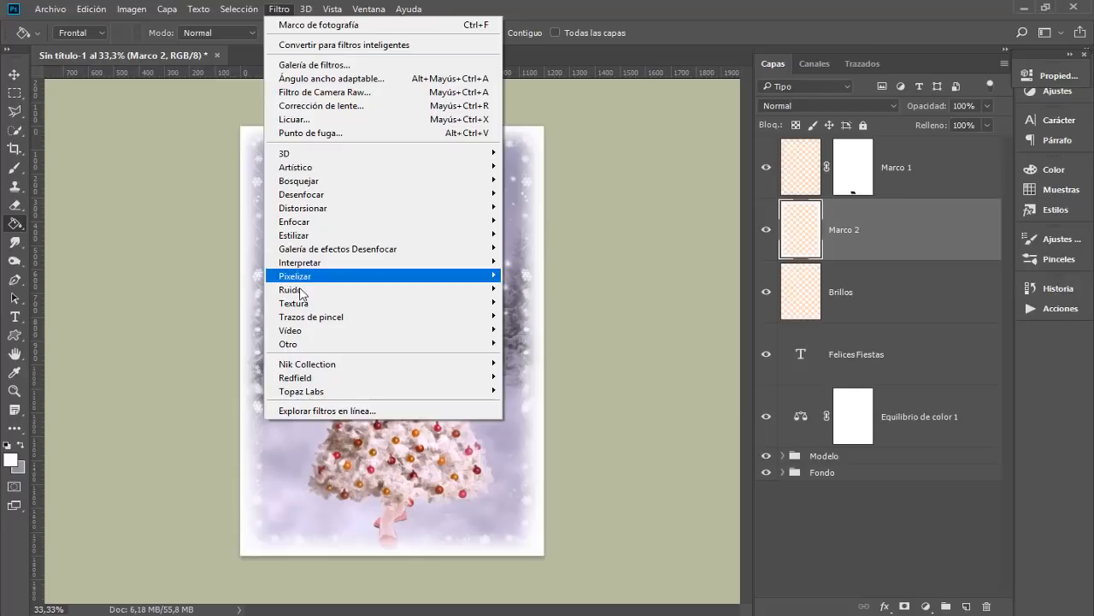
mouse_move(300, 304)
left_click(211, 331)
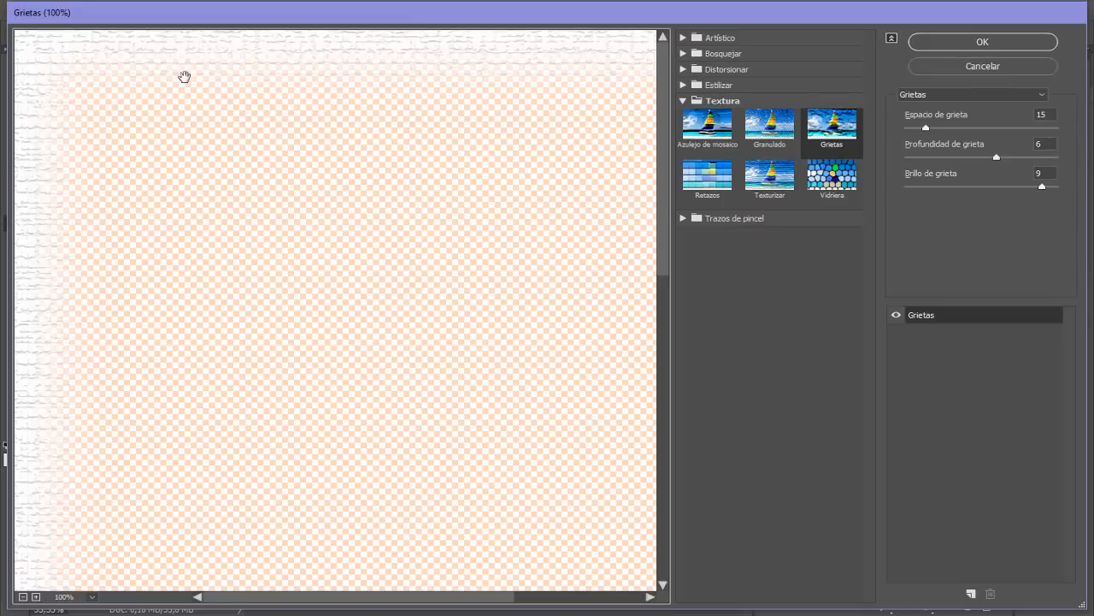
left_click(961, 39)
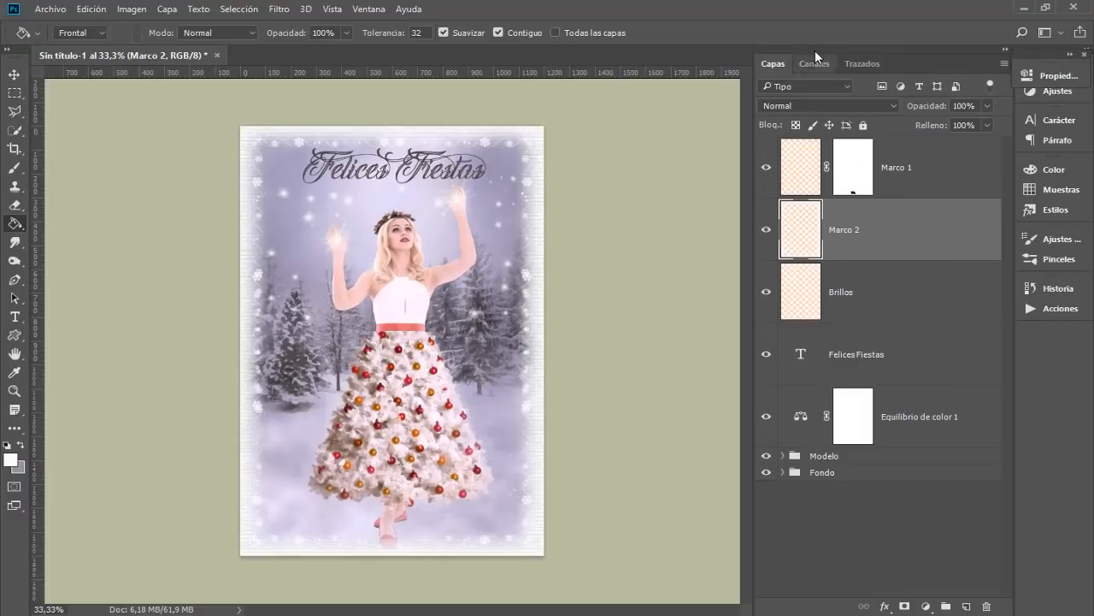
left_click(804, 107)
left_click(810, 280)
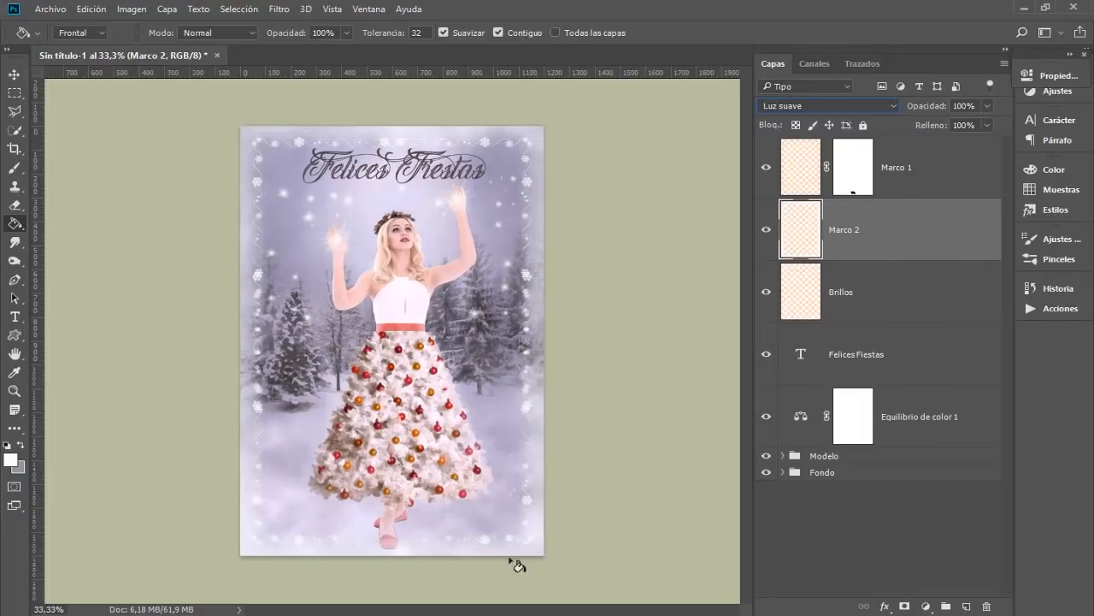
Step: Group the layers from Marco 1 down through Equilibrio de color 1
left_click(14, 74)
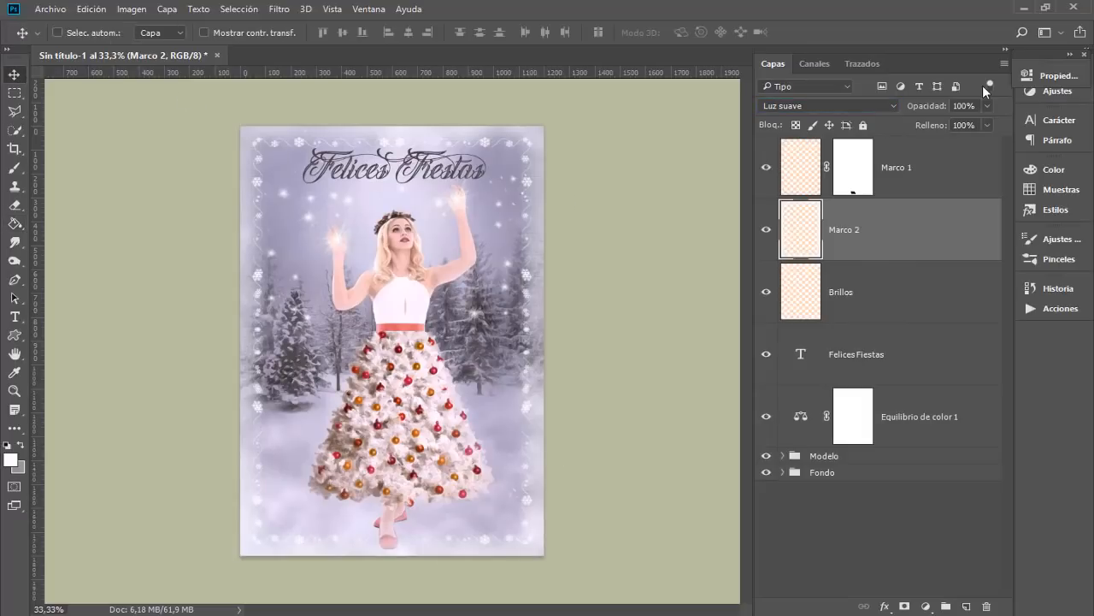
left_click(933, 169)
left_click(930, 419, "shift")
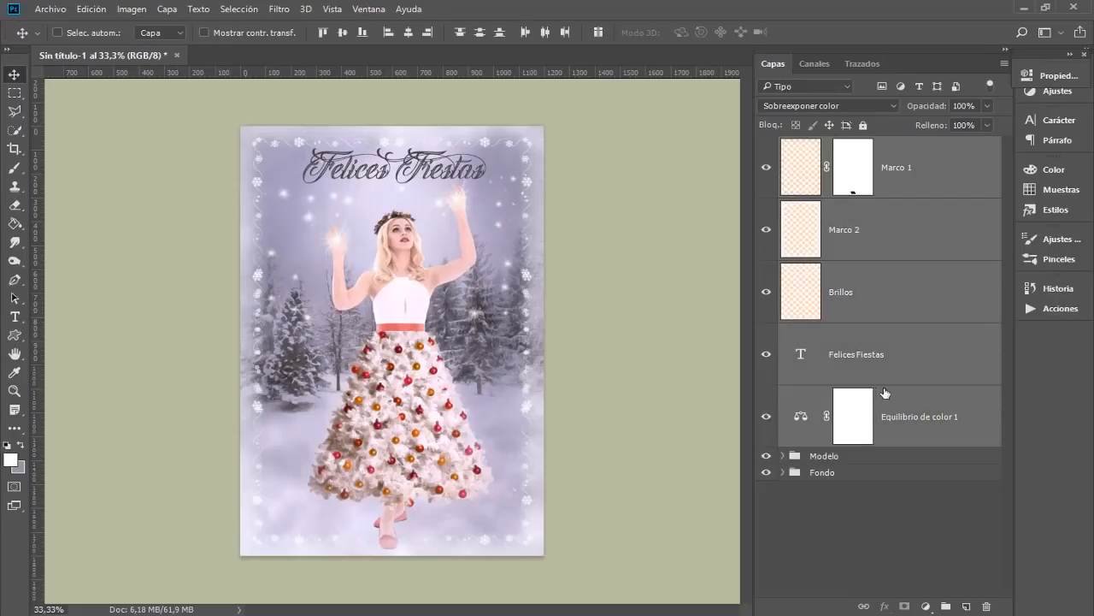
key("ctrl+g")
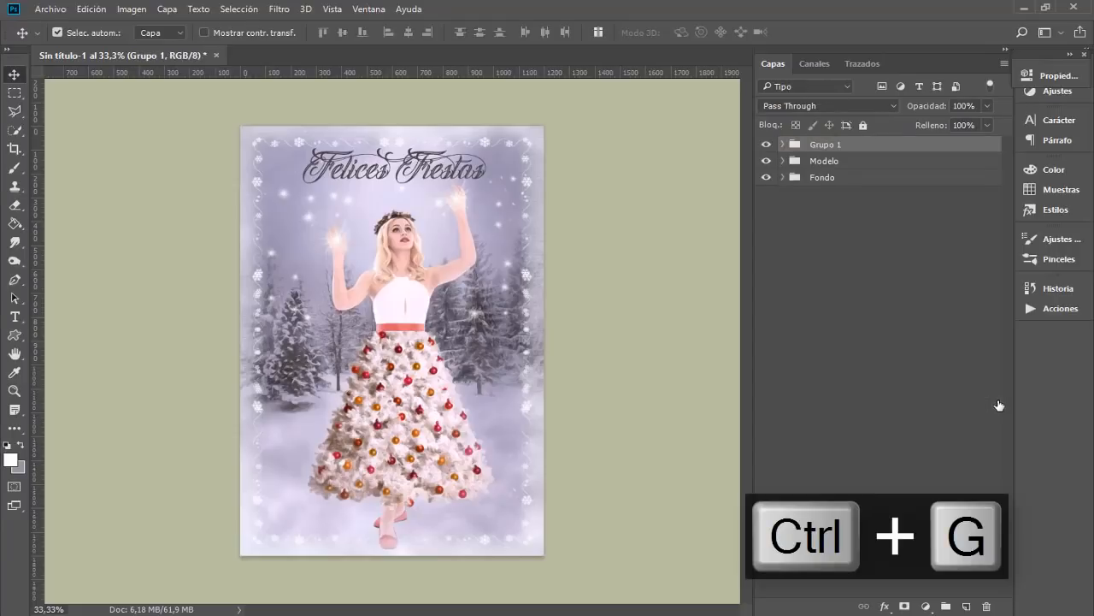
Step: Rename the new group Efectos and toggle its visibility off and on to compare the result
double_click(832, 147)
type("Efectos")
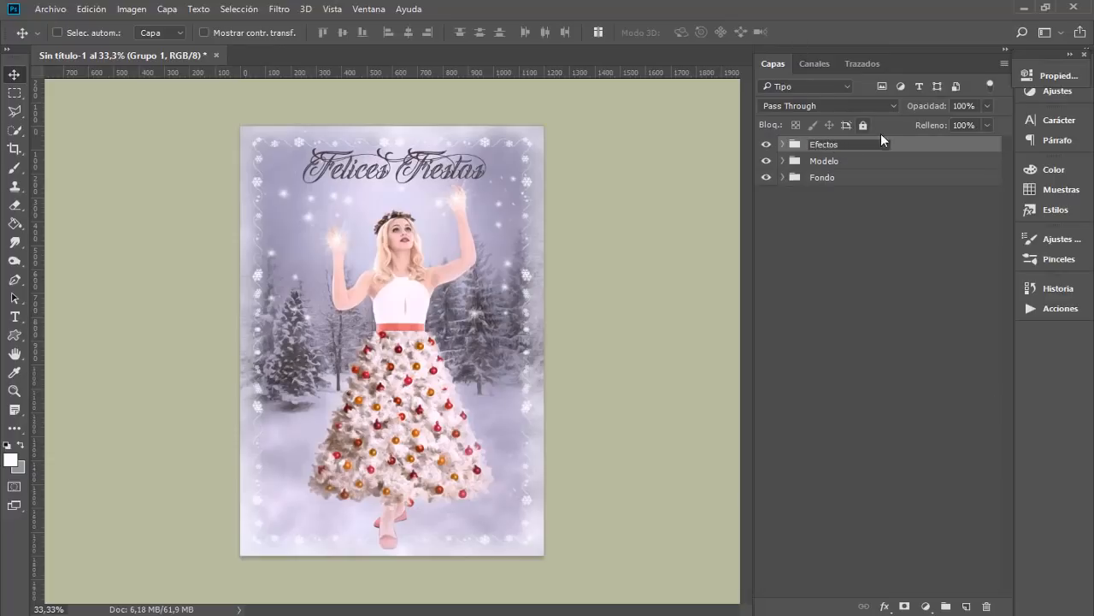
key("Return")
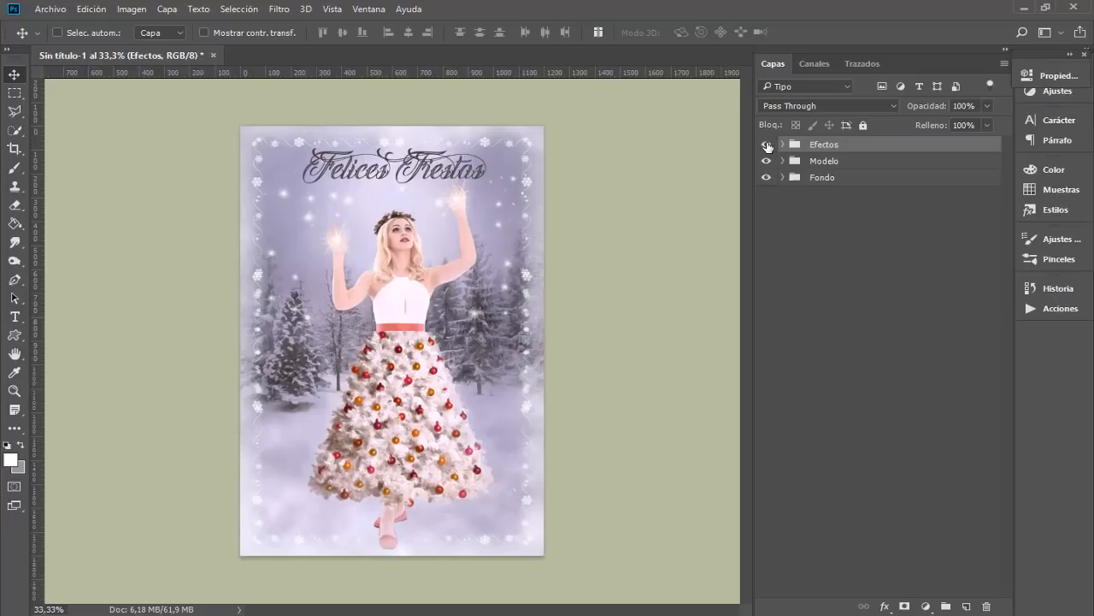
left_click(767, 145)
left_click(767, 146)
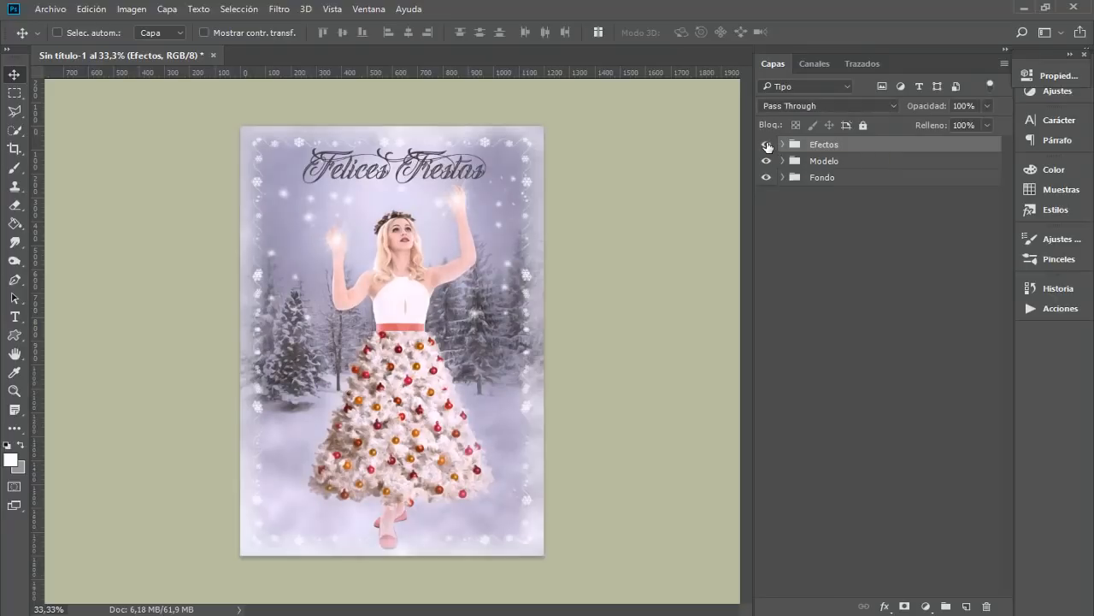